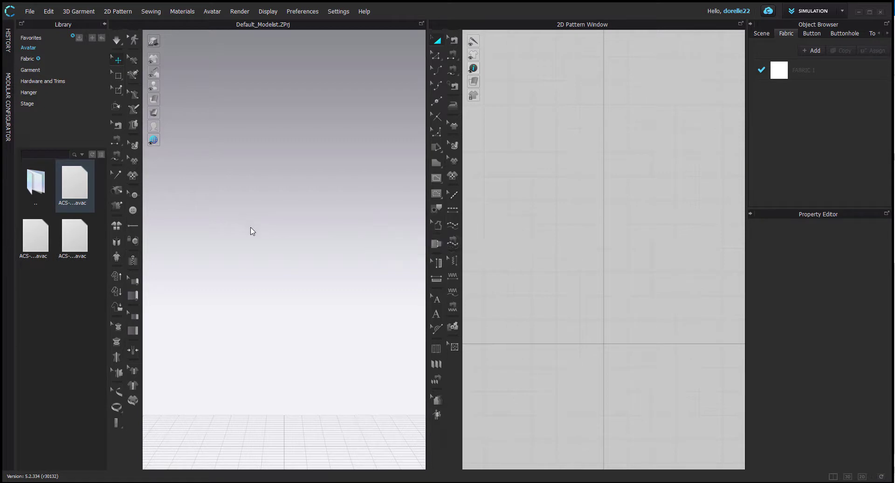
Measure the avatar's side length along the body surface from the waist down to the ankle.
scroll(368, 233, up, 5)
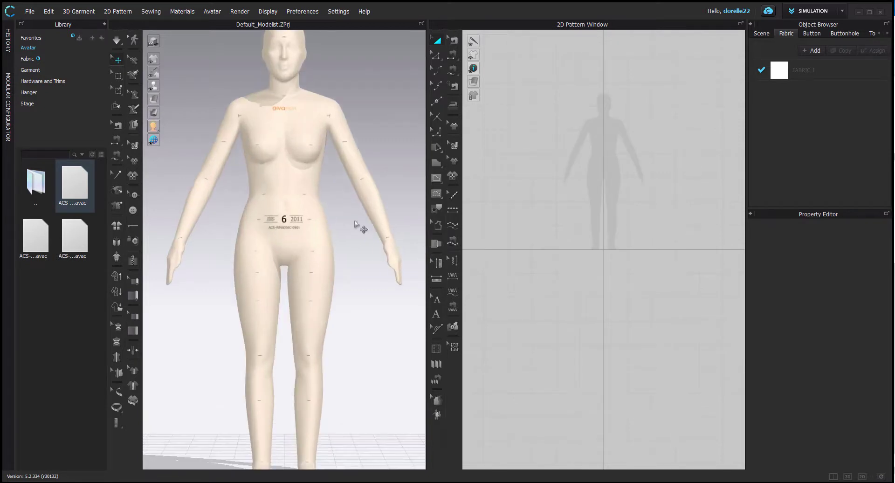
scroll(365, 194, up, 5)
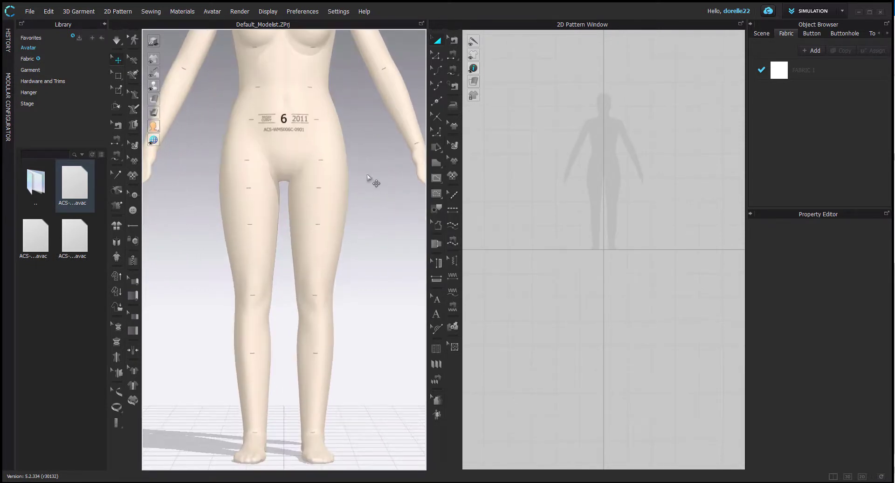
right_drag(370, 180, 240, 191)
right_drag(205, 113, 262, 130)
click(133, 109)
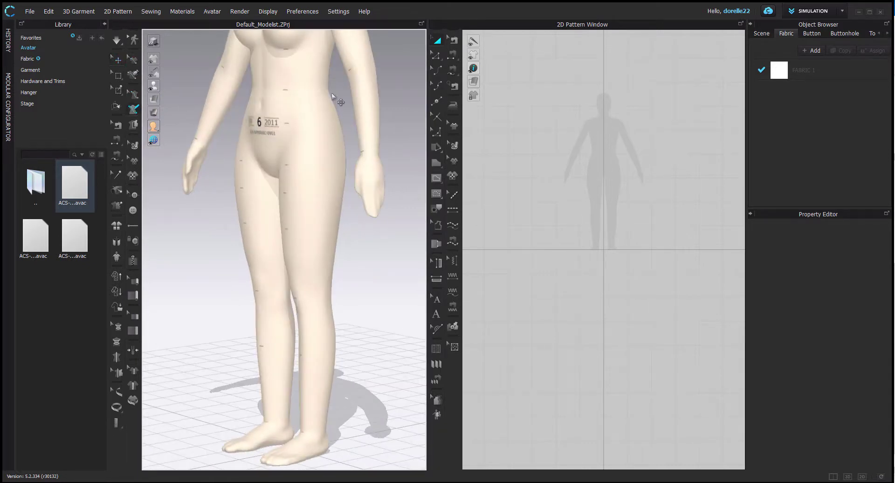
click(324, 87)
click(322, 432)
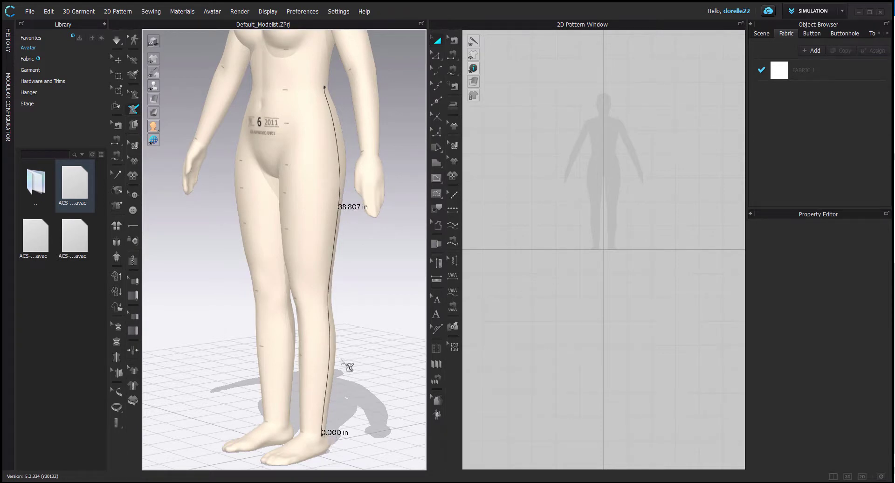
key(Escape)
Measure the avatar's waist from centre front around the side to centre back, continuing down over the seat.
right_drag(358, 337, 401, 313)
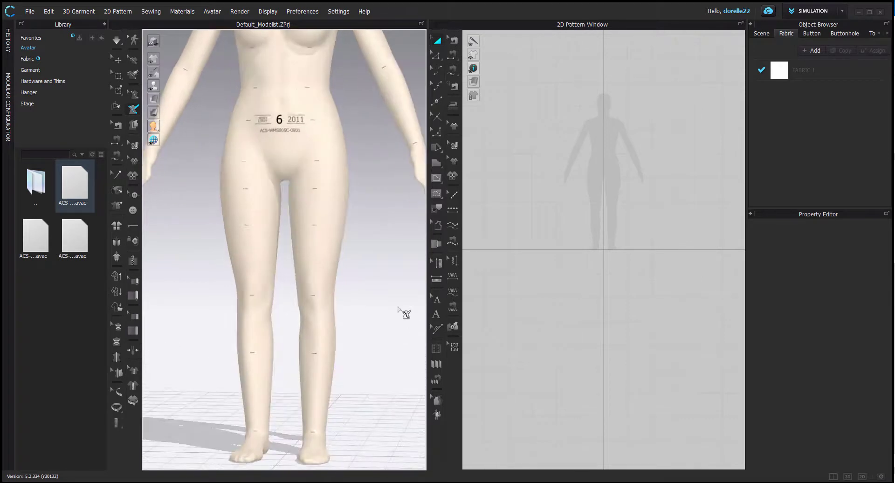
click(281, 87)
right_drag(333, 101, 299, 98)
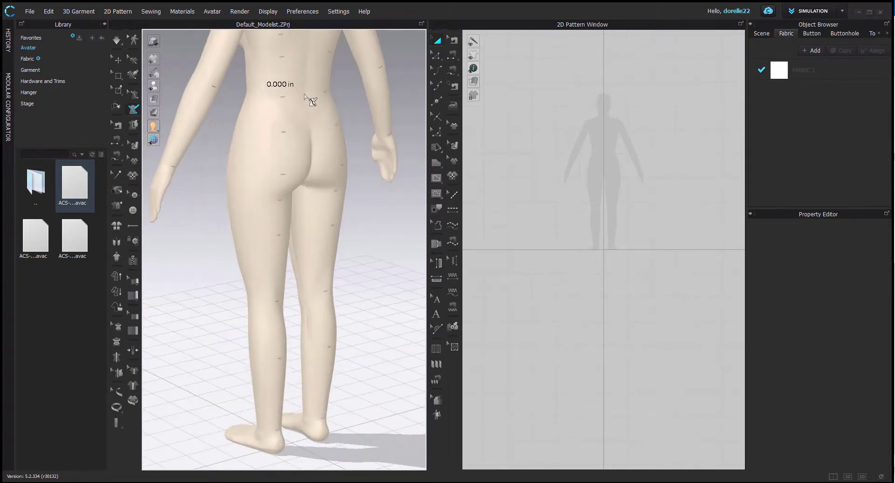
click(247, 94)
click(302, 91)
click(320, 164)
Switch to Calculator, add 5.5 and 7.875, and close it again.
key(alt+Tab)
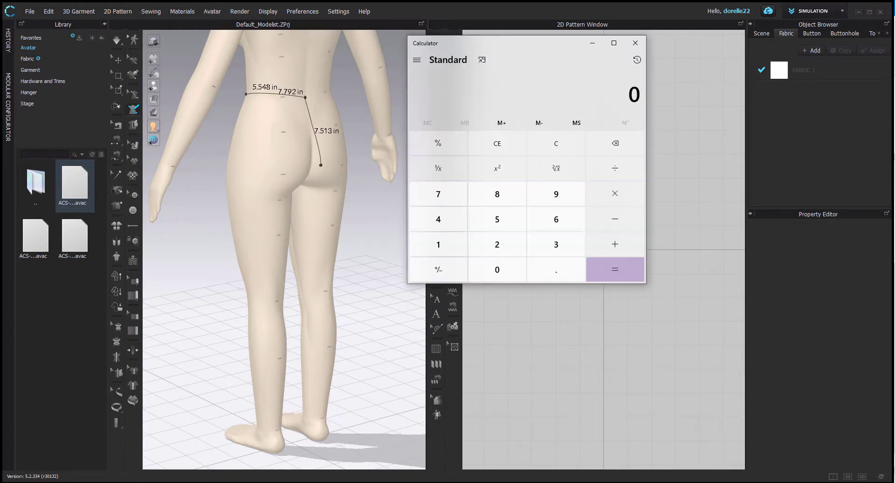
text(5.5 + 7.875)
key(Return)
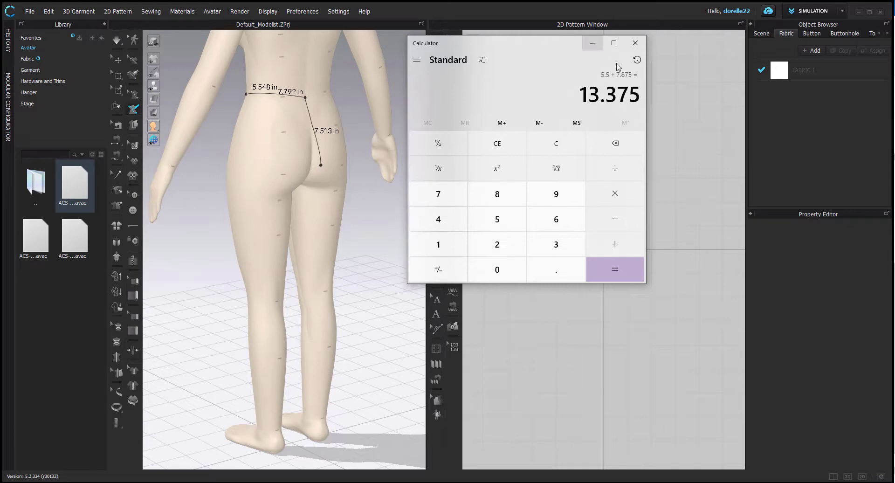
click(635, 43)
Create a rectangular pattern piece 27.5 in wide and 40 in high beside the avatar silhouette.
click(439, 162)
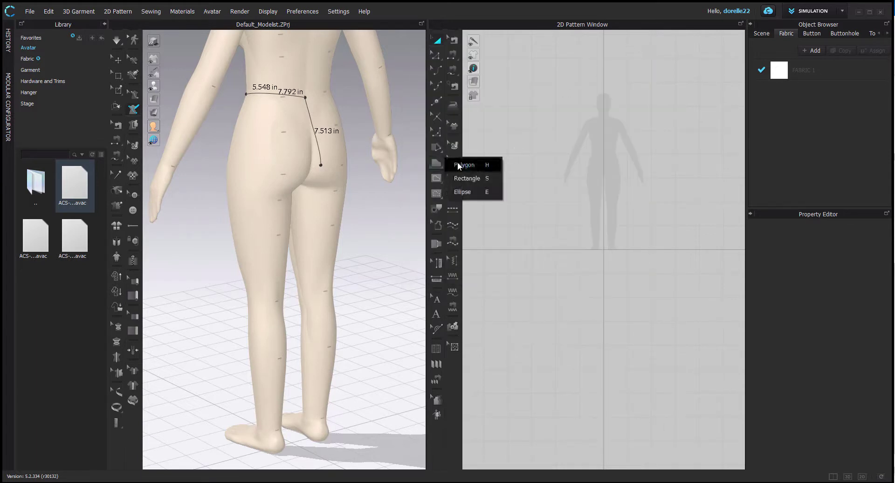
click(463, 165)
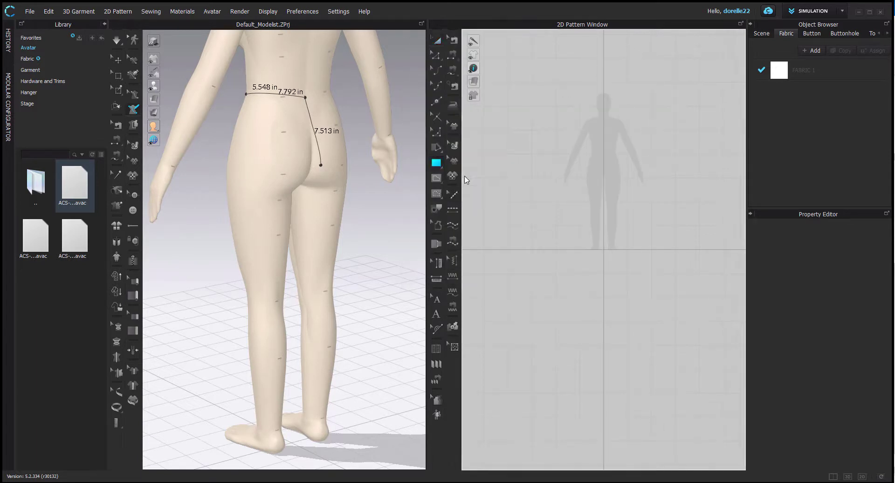
click(515, 123)
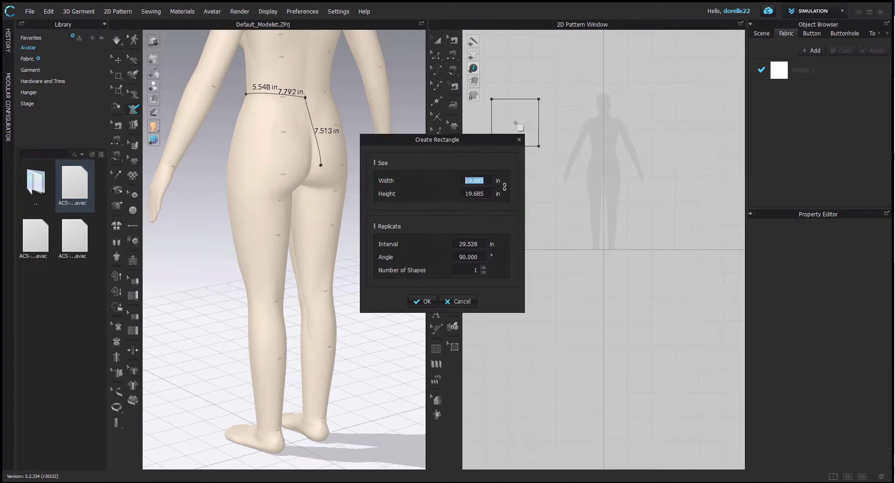
click(487, 180)
double_click(485, 180)
click(485, 180)
drag(485, 181, 457, 180)
text(27.5)
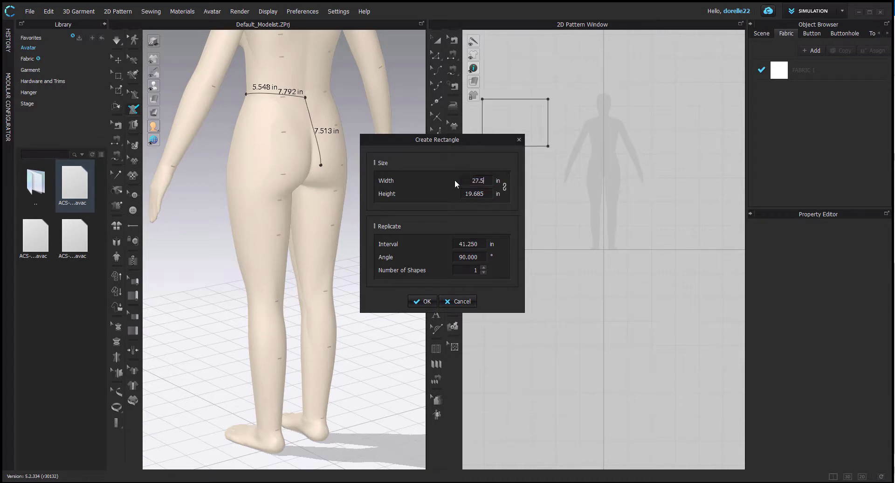
key(Tab)
text(40)
key(Return)
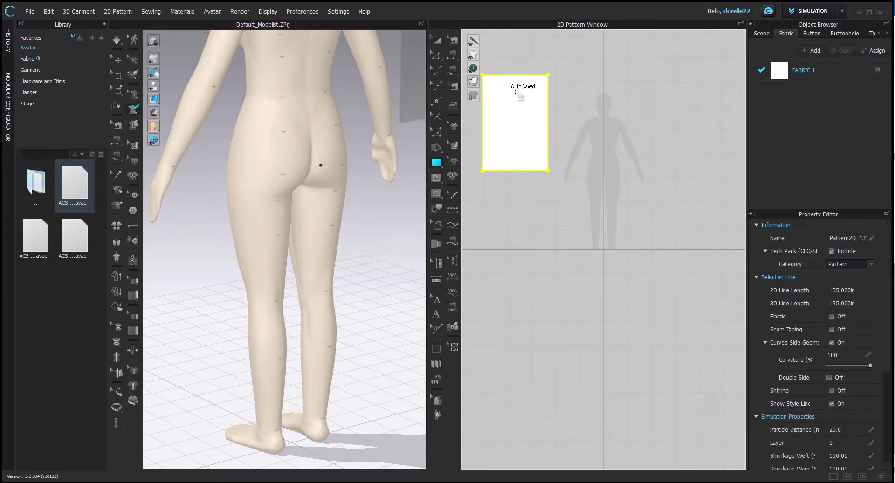
Move the rectangle over the lower body of the silhouette so its right edge lies on the vertical centre line.
key(a)
scroll(541, 132, up, 3)
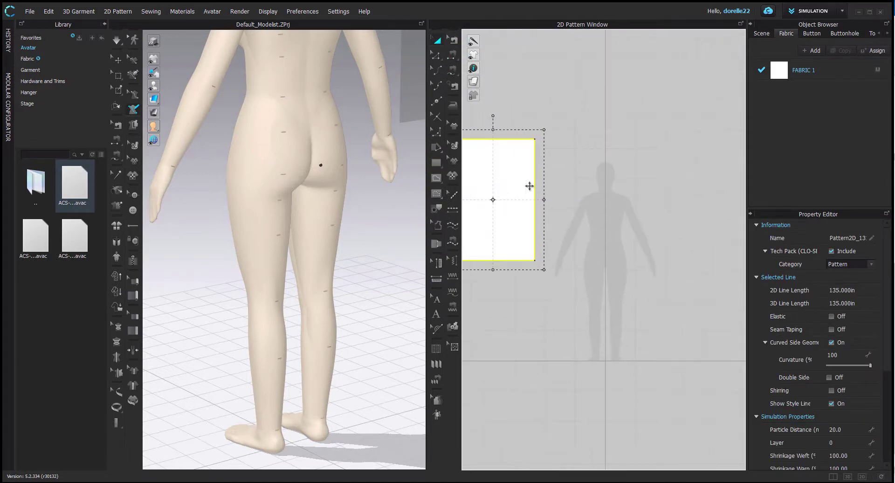
drag(529, 185, 598, 278)
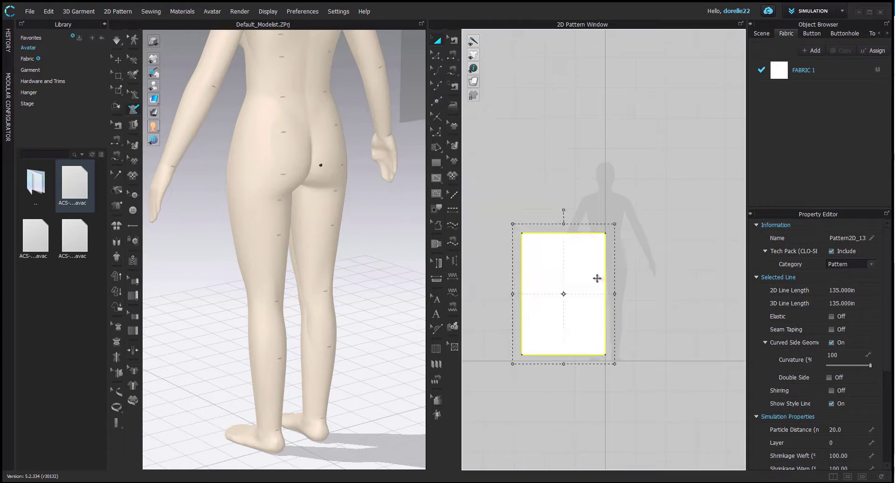
scroll(623, 203, up, 4)
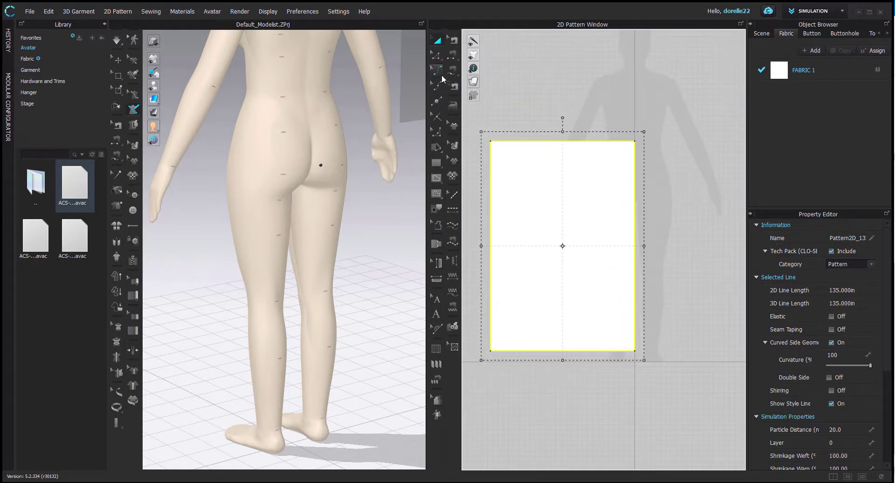
click(436, 163)
click(532, 148)
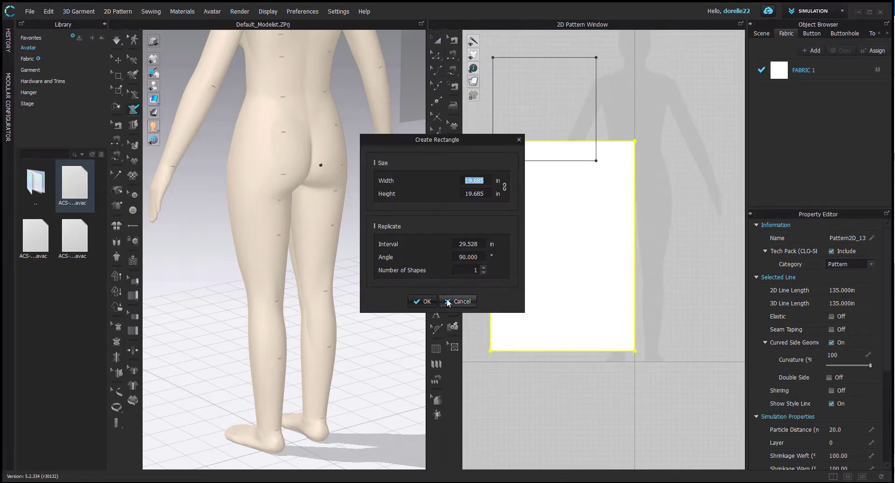
click(459, 301)
Split the rectangle's top edge uniformly into 2 segments.
click(435, 56)
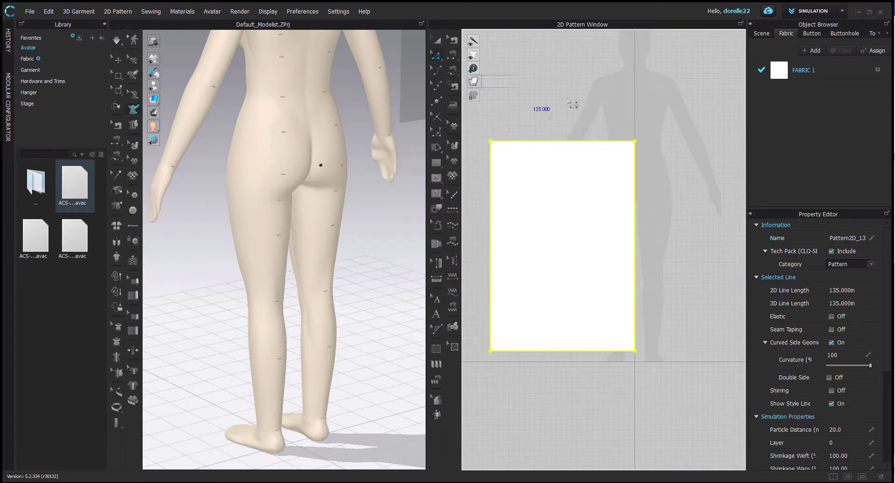
right_click(553, 141)
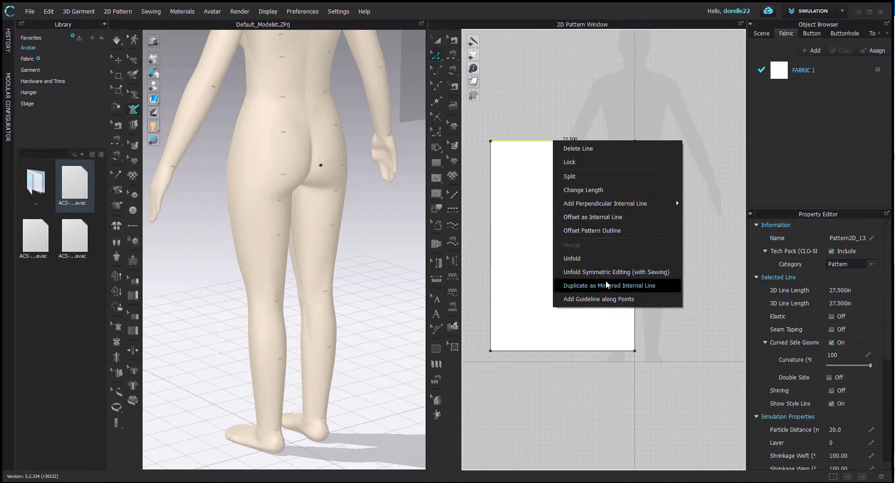
click(587, 176)
click(419, 259)
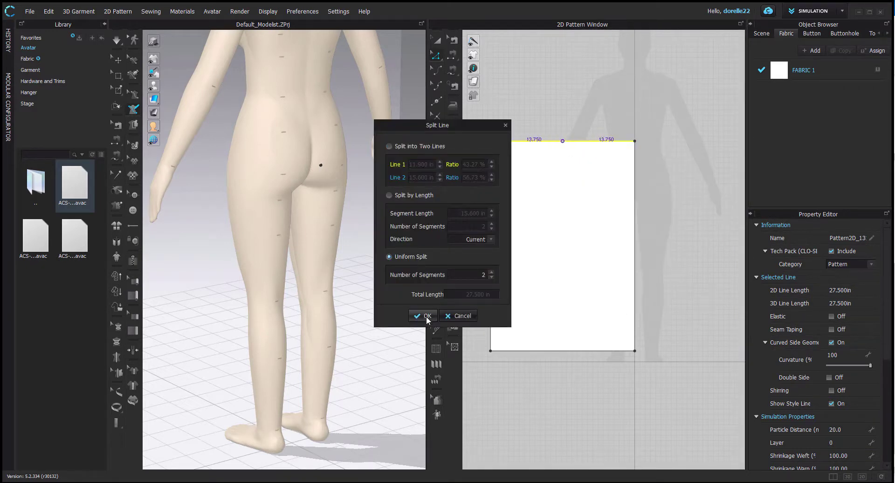
click(426, 316)
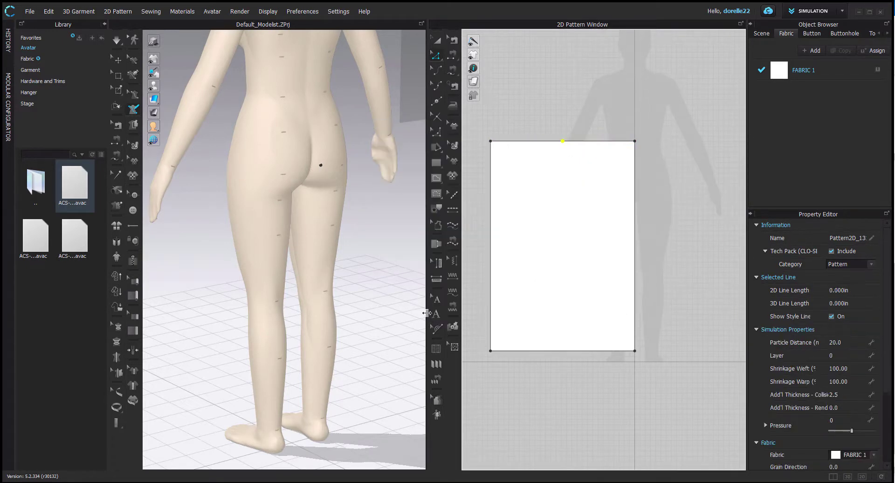
Split the rectangle's bottom edge uniformly into 2 segments.
right_click(565, 350)
click(590, 221)
click(419, 256)
click(423, 316)
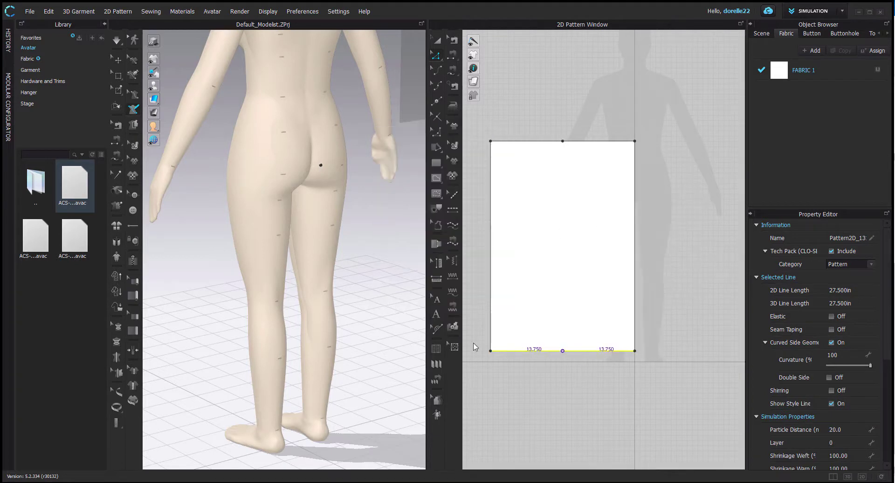
Draw a vertical internal line through the rectangle from the midpoint of the top edge to the midpoint of the bottom edge.
click(436, 162)
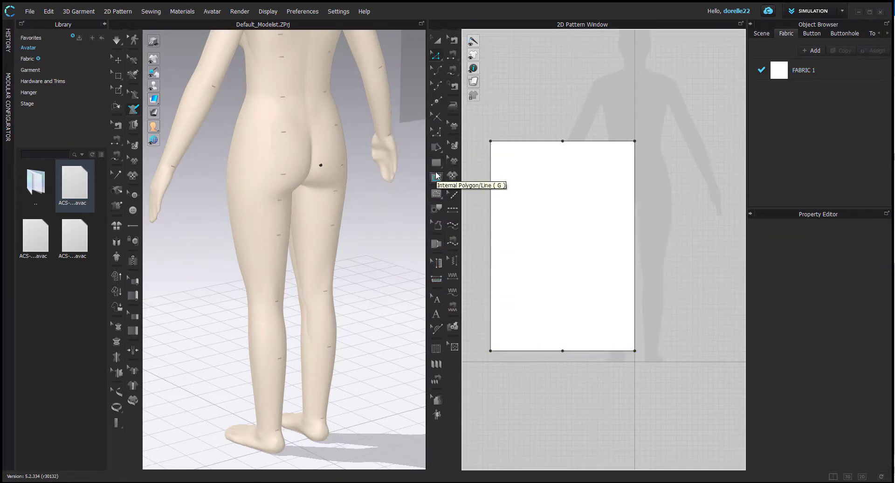
click(437, 177)
click(562, 141)
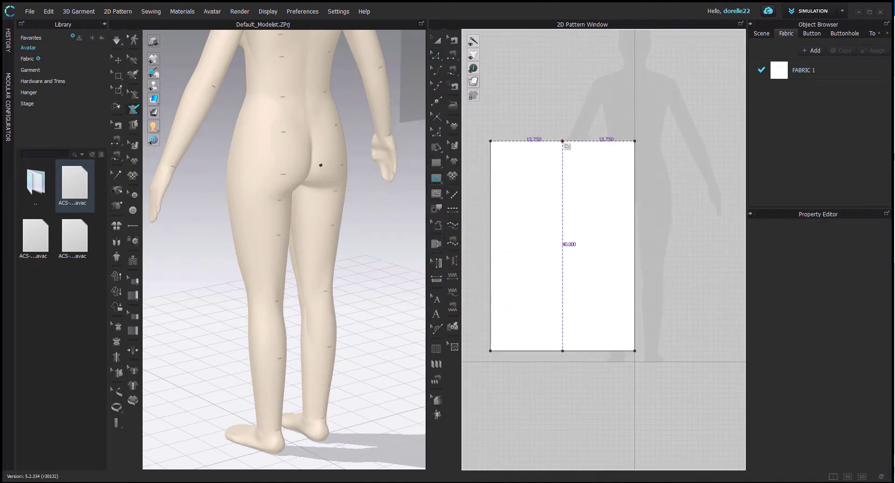
double_click(562, 350)
click(437, 42)
right_click(562, 158)
click(613, 300)
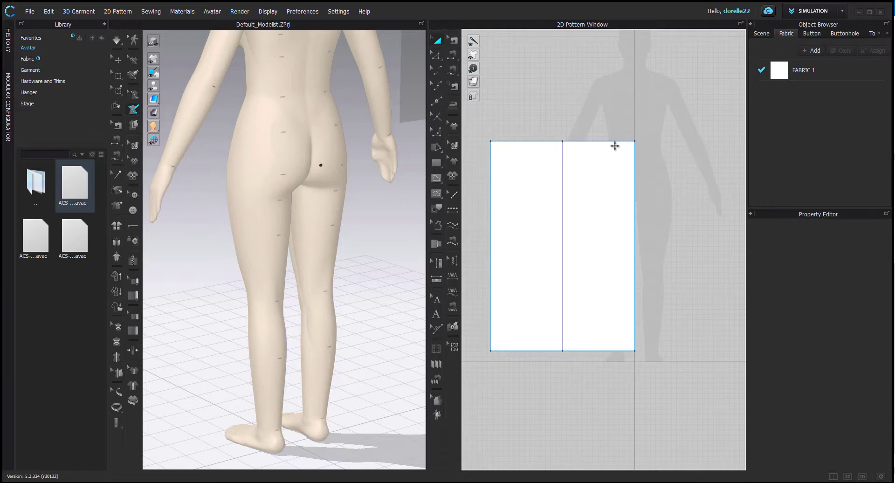
click(506, 131)
Offset both halves of the rectangle's top edge as one internal line at a distance of 13 in.
scroll(582, 136, up, 4)
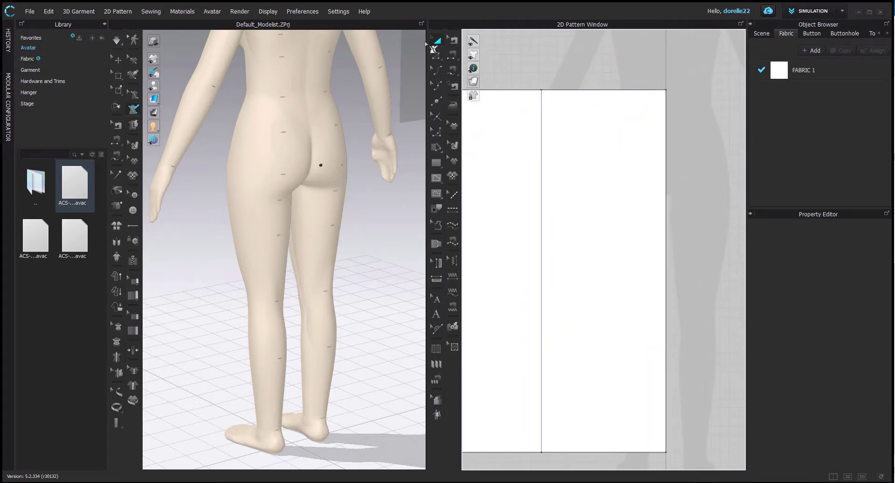
click(564, 91)
click(510, 71)
click(436, 57)
click(562, 91)
right_click(561, 89)
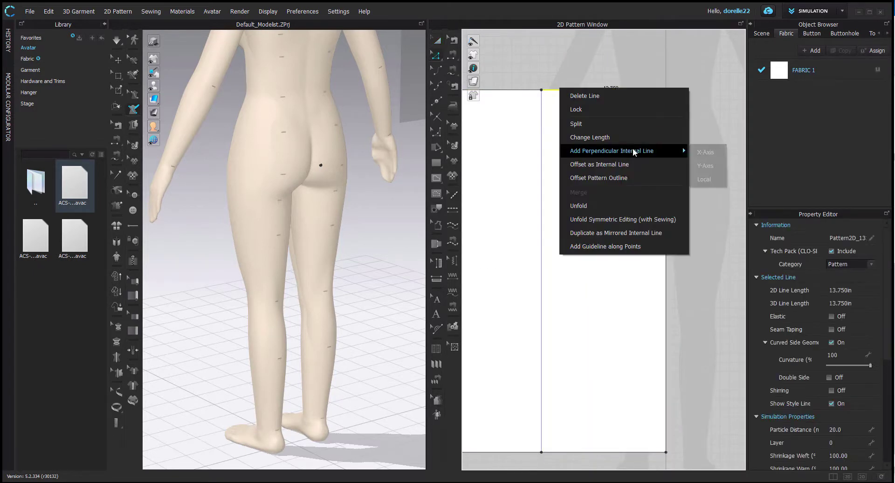
click(590, 166)
right_click(573, 91)
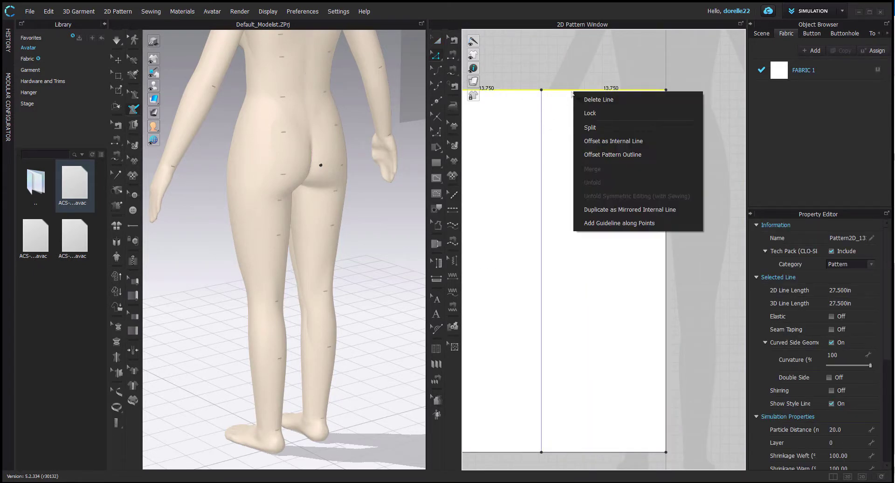
click(622, 140)
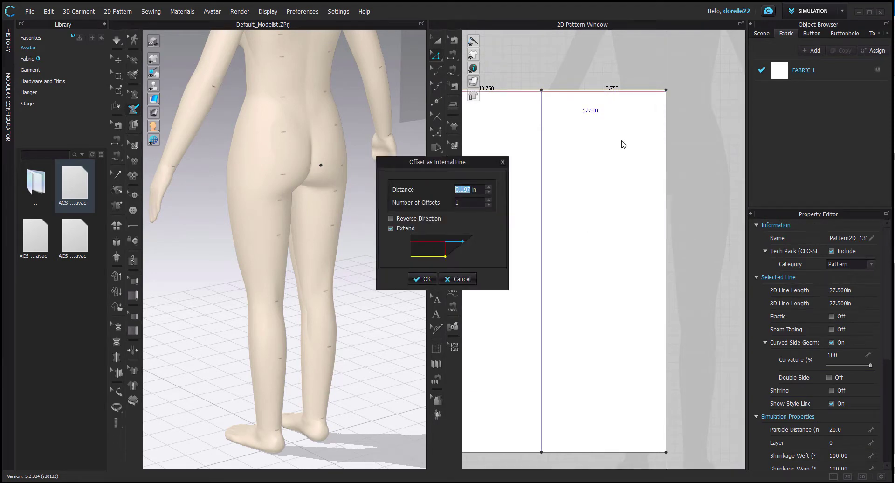
text(10)
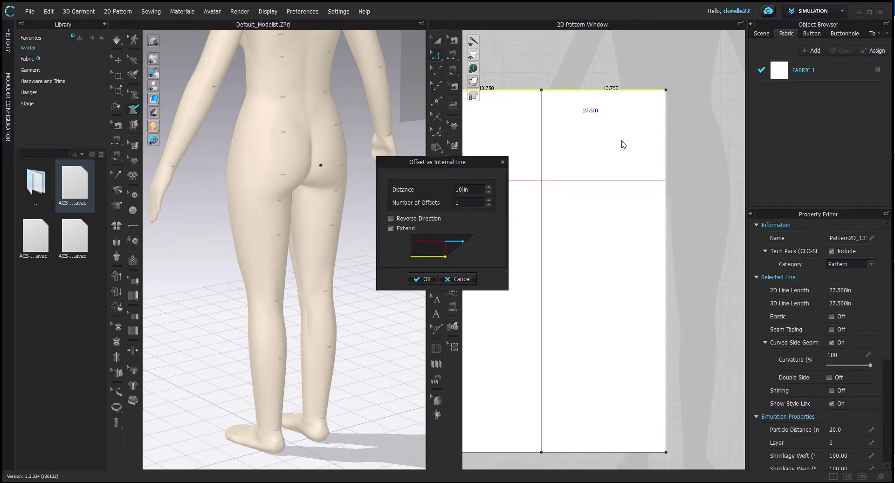
text(.5)
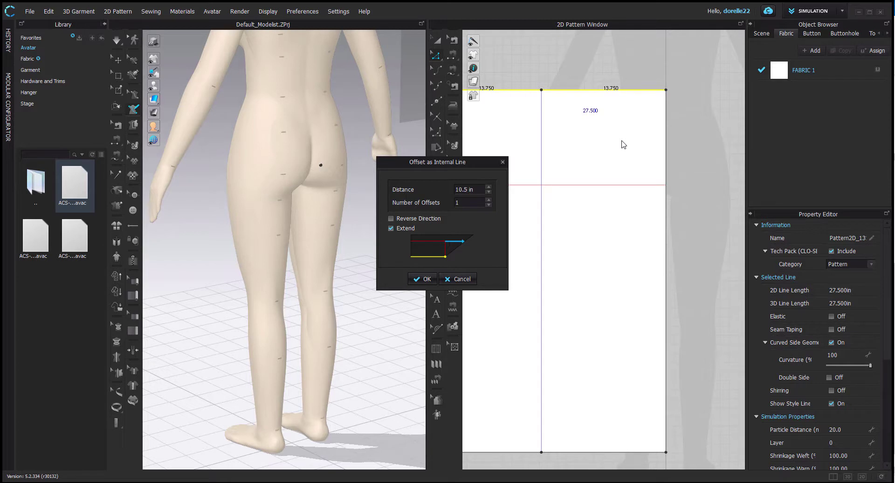
key(BackSpace)
key(BackSpace)
key(BackSpace)
key(BackSpace)
text(11)
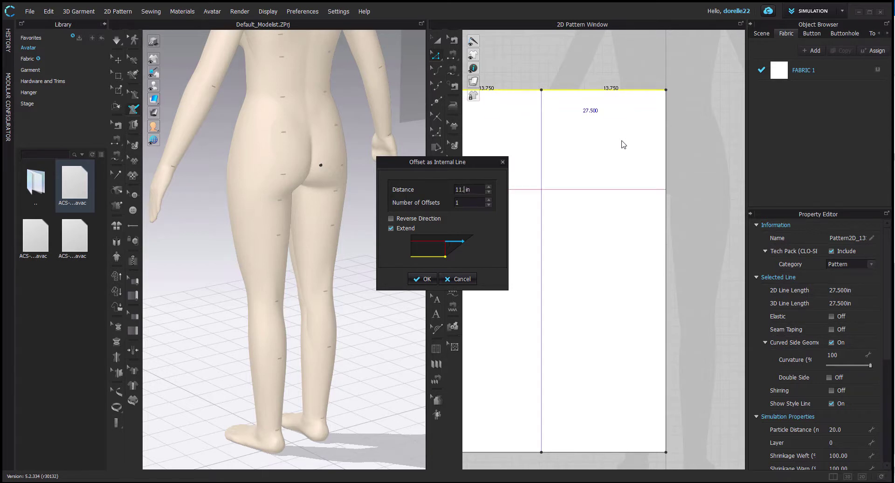
key(BackSpace)
key(BackSpace)
text(3)
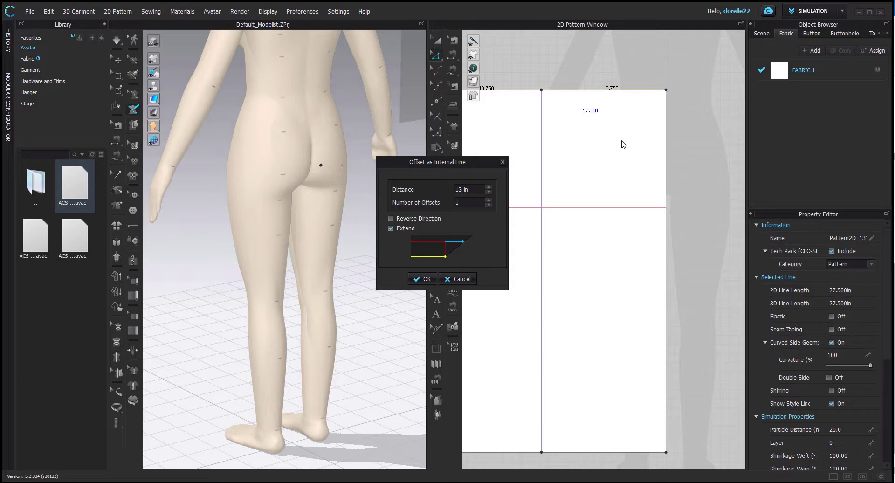
key(Return)
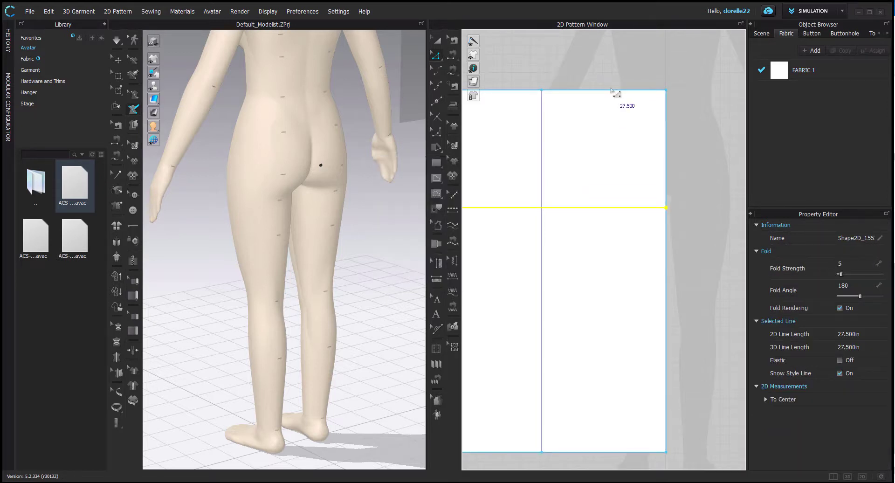
scroll(617, 90, down, 3)
right_drag(661, 139, 646, 148)
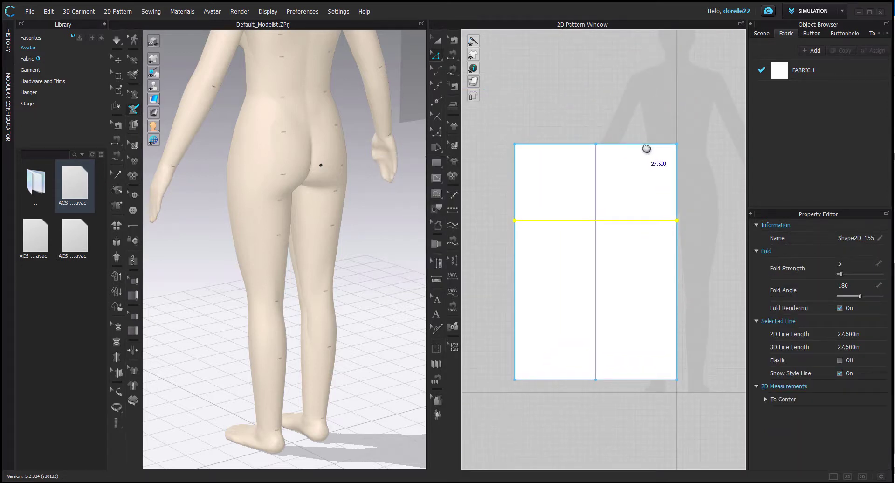
Offset both halves of the rectangle's top edge as one internal line at a distance of 8 in.
drag(553, 118, 626, 151)
click(621, 145)
right_click(617, 156)
click(650, 189)
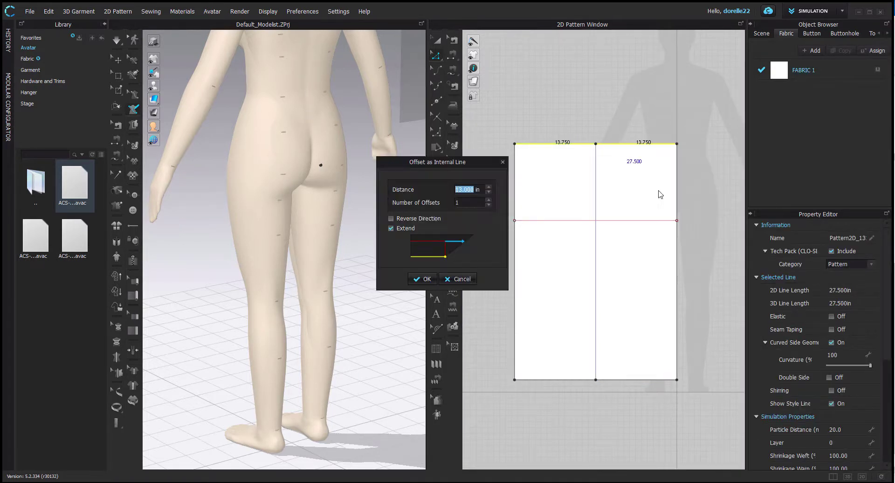
text(8)
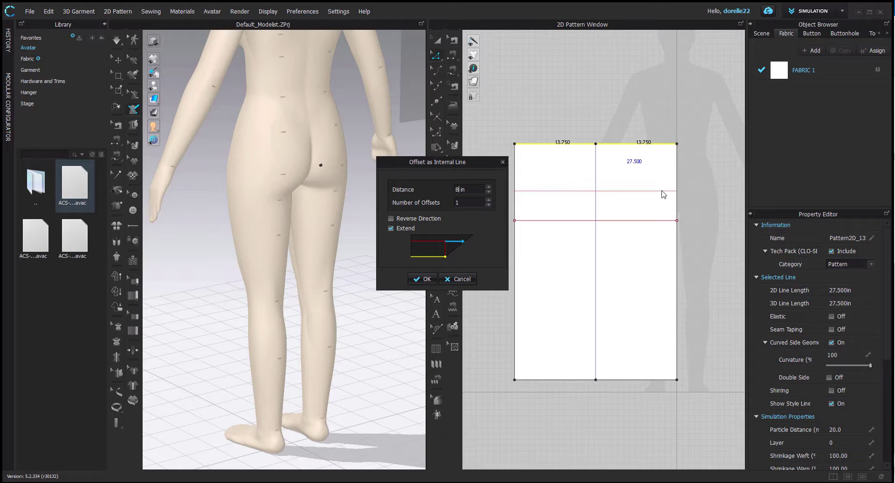
click(424, 279)
Offset both halves of the rectangle's top edge as one internal line at a distance of 4 in.
click(560, 144)
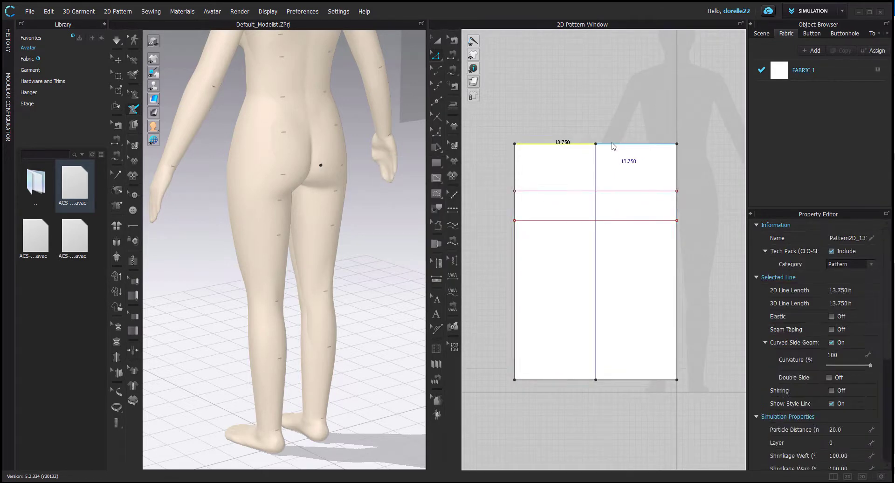
shift+click(611, 144)
right_click(585, 145)
click(629, 194)
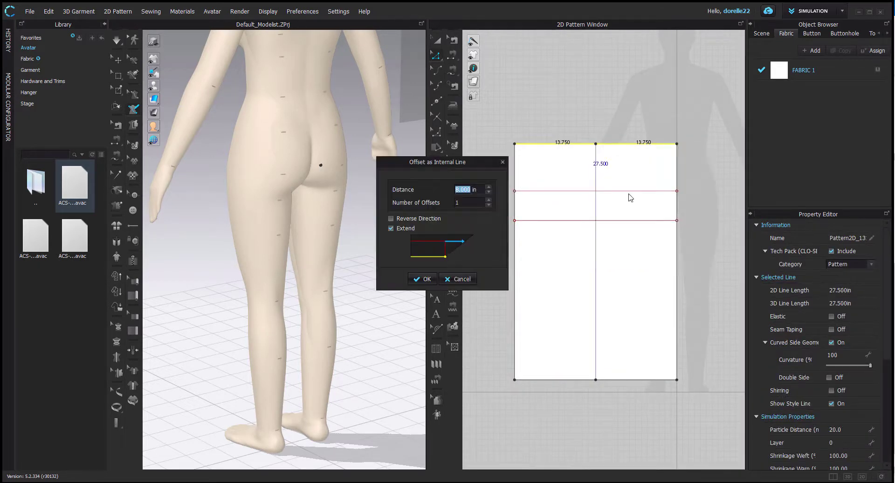
text(4)
key(Return)
click(613, 106)
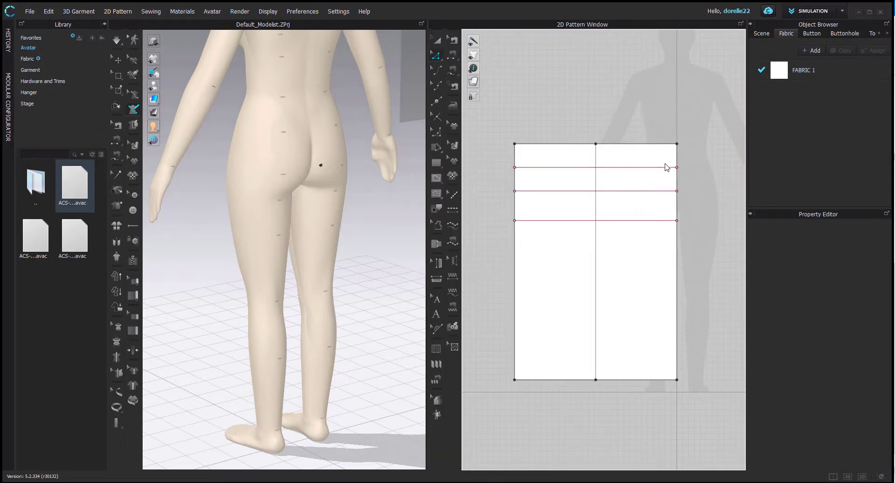
Measure across the front of the avatar's waist from the centre to the side.
scroll(669, 173, up, 3)
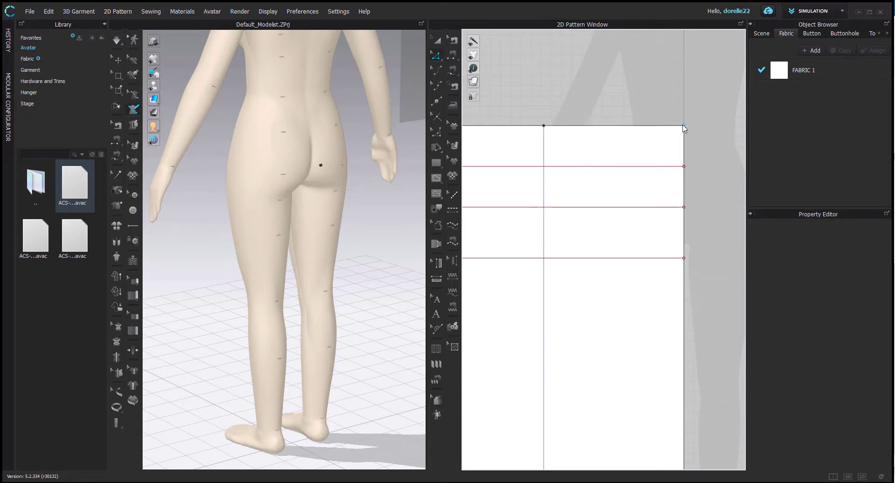
click(436, 101)
right_drag(424, 131, 337, 285)
scroll(331, 280, up, 2)
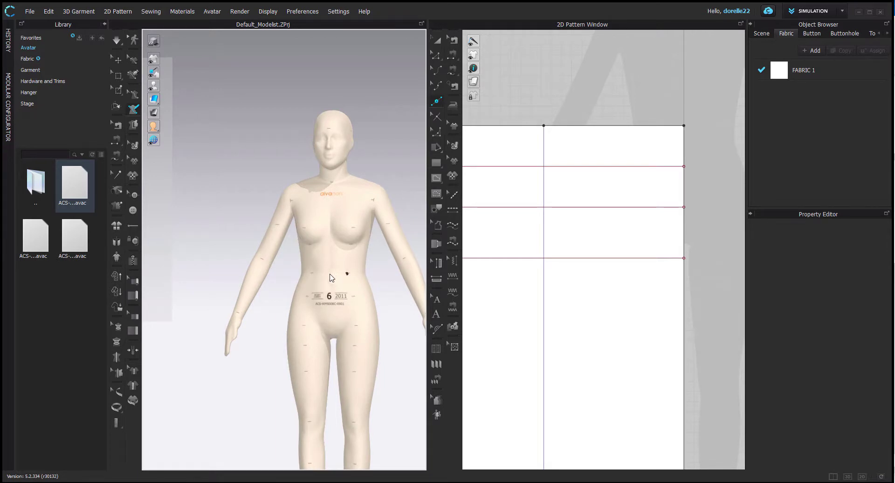
click(329, 274)
right_drag(354, 286, 275, 303)
scroll(285, 304, up, 2)
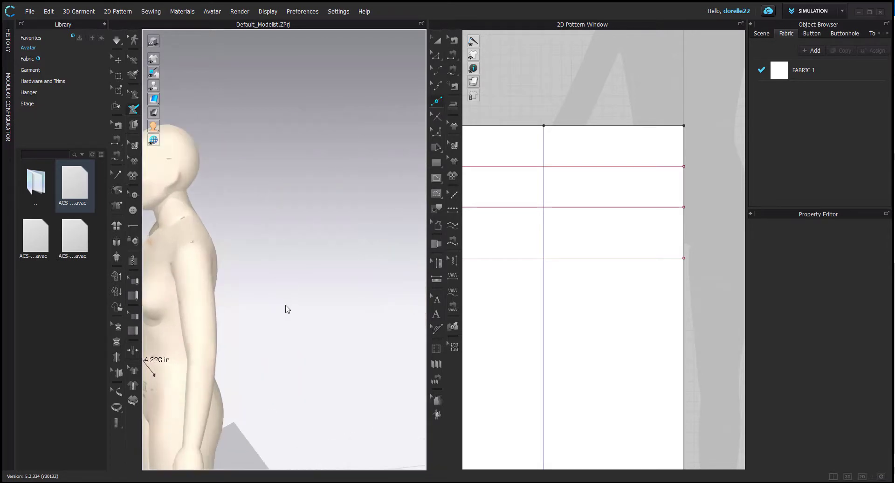
middle_drag(285, 305, 329, 211)
right_drag(330, 214, 360, 226)
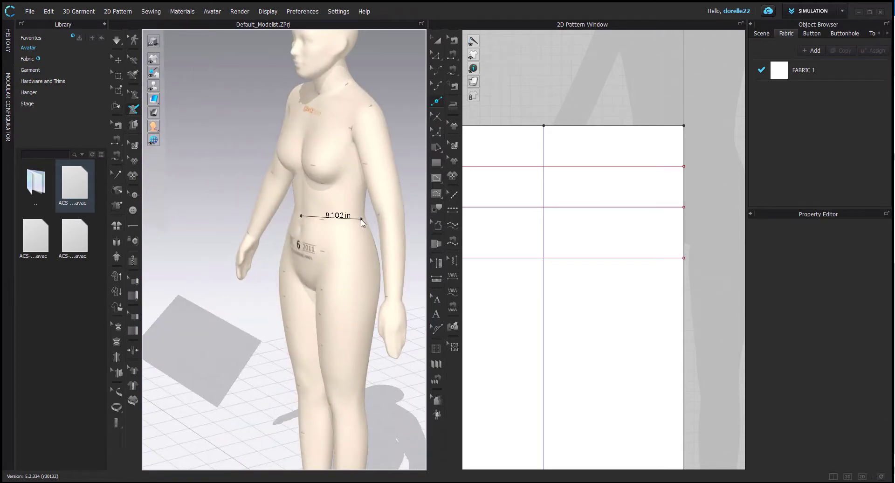
key(Escape)
Split the right half of the top edge so that its outer segment, at the right corner, is 1 in long.
key(z)
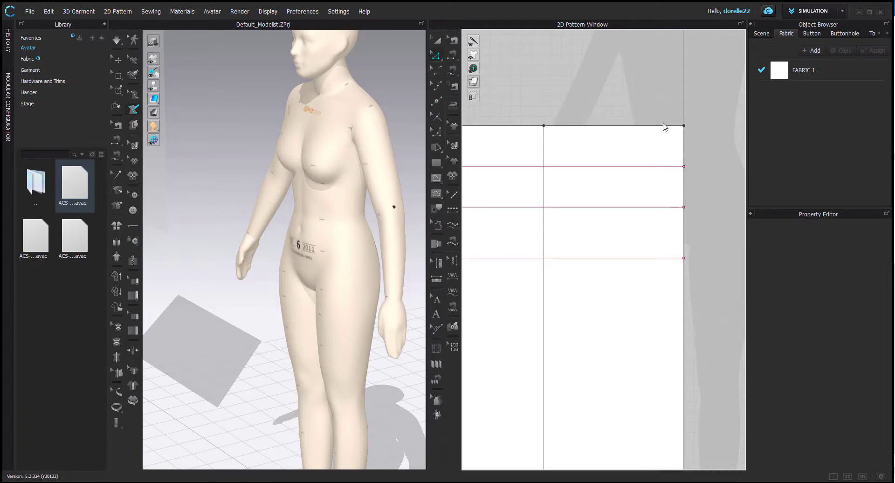
click(664, 126)
right_click(678, 126)
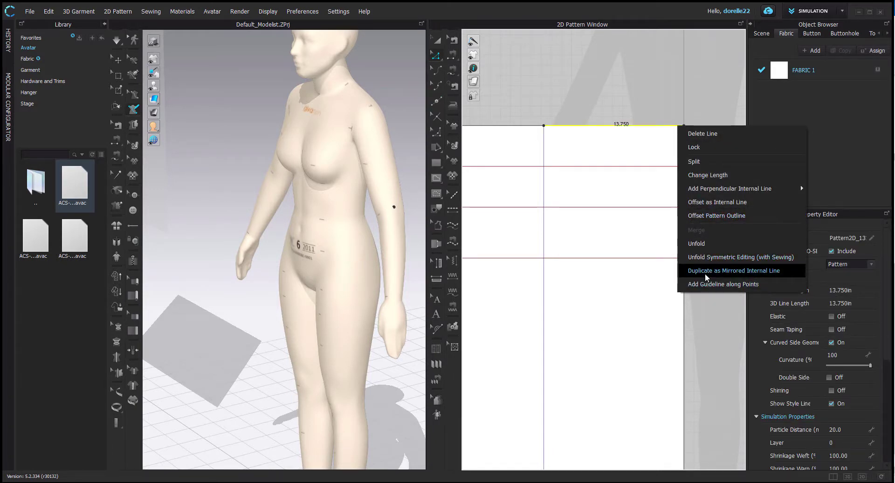
click(702, 162)
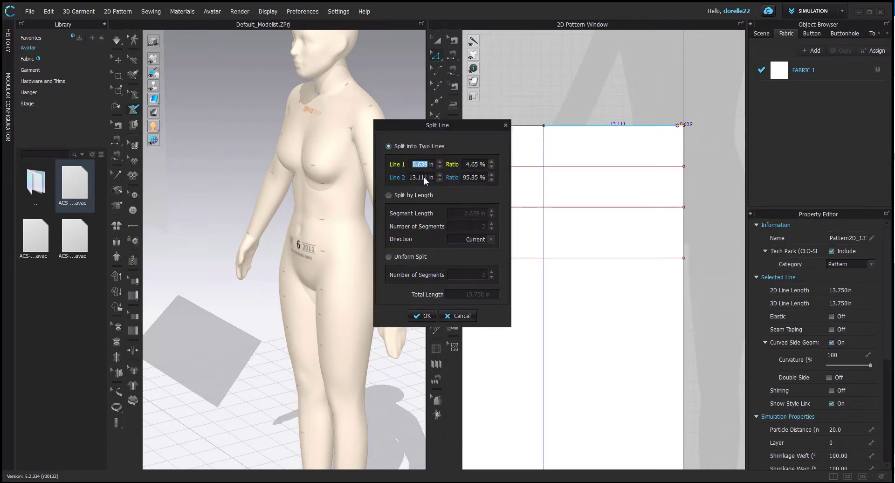
text(1)
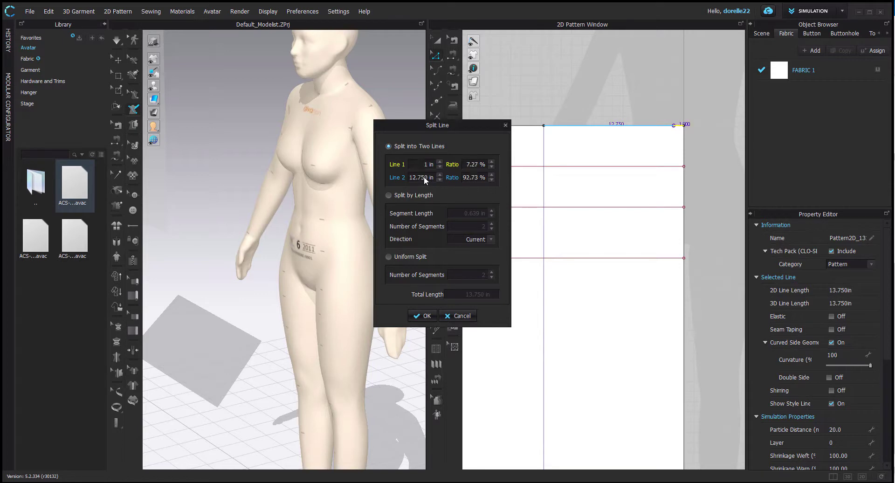
click(427, 316)
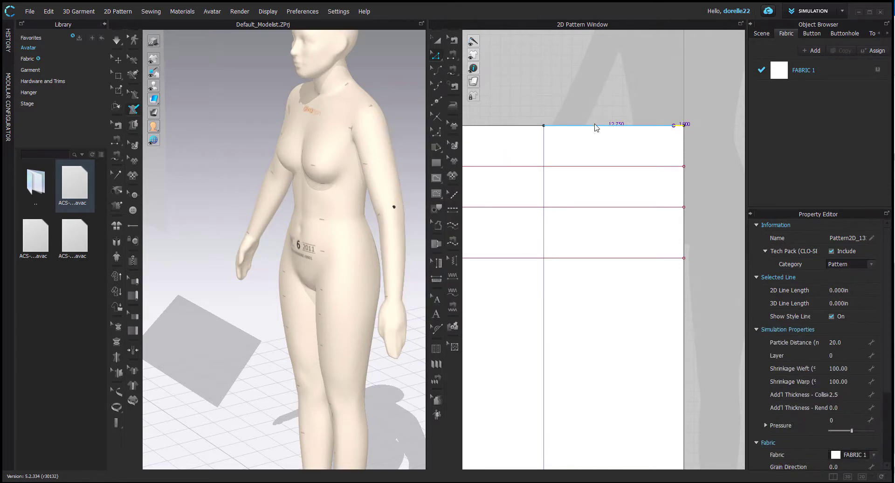
Split the remaining part of the right half's top edge 1 in from the vertical centre line.
click(594, 126)
right_click(595, 127)
click(608, 167)
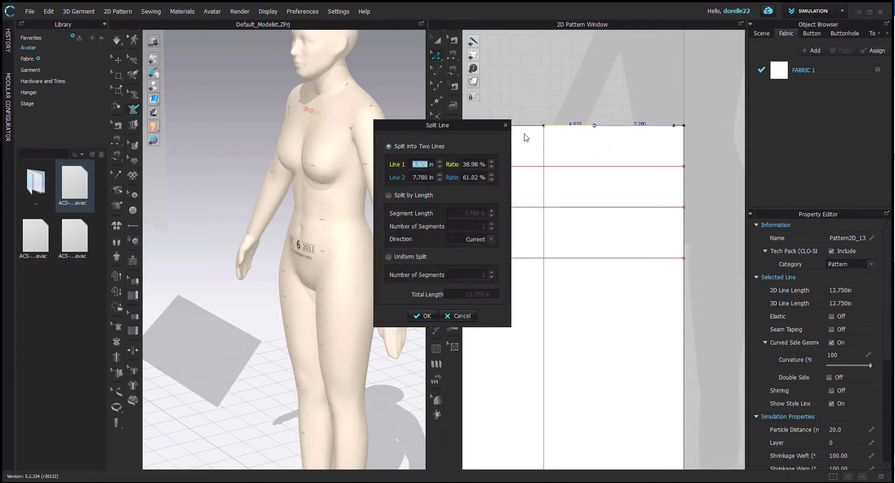
text(1)
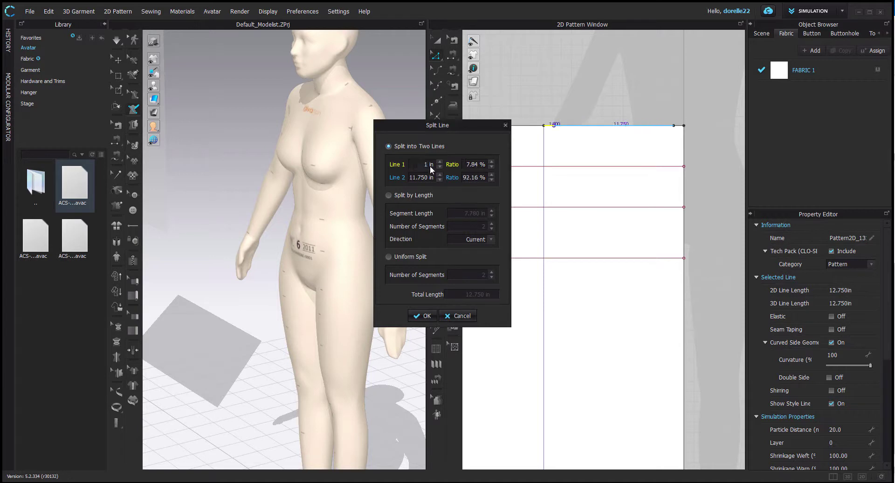
click(423, 315)
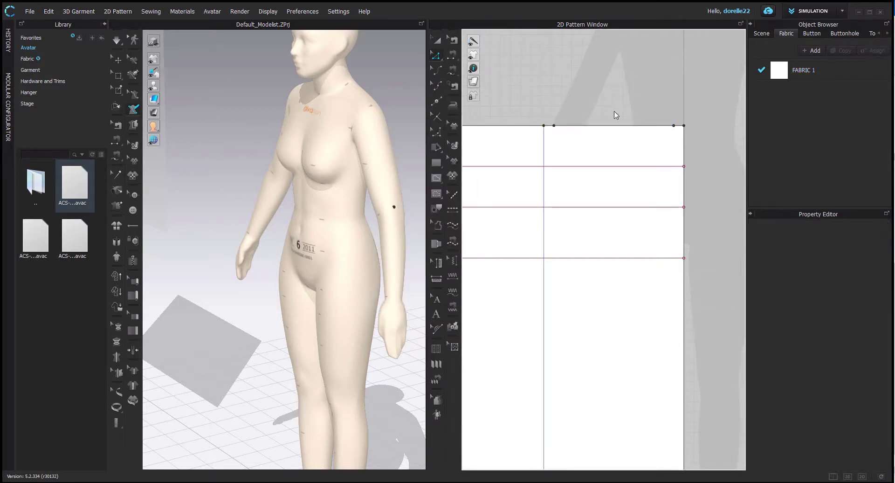
Split the long middle segment of the right half's top edge 10 in from the point near the centre line.
right_click(614, 129)
click(647, 161)
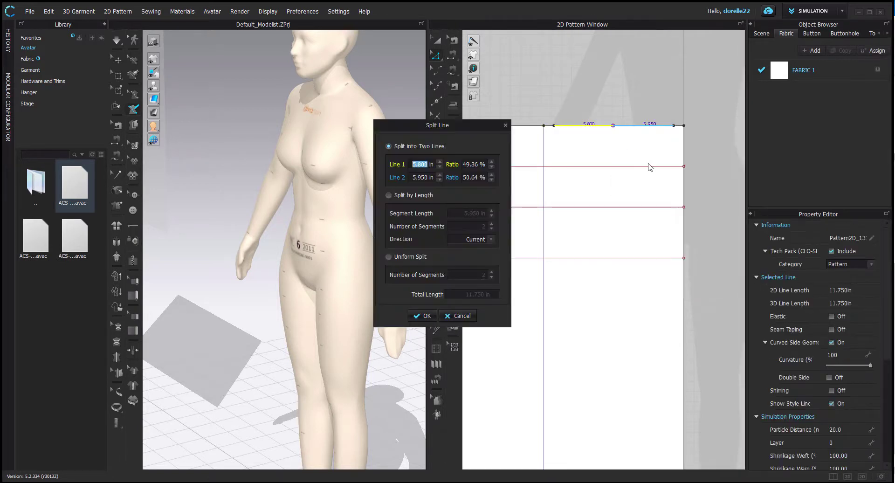
click(425, 178)
text(1010)
click(424, 315)
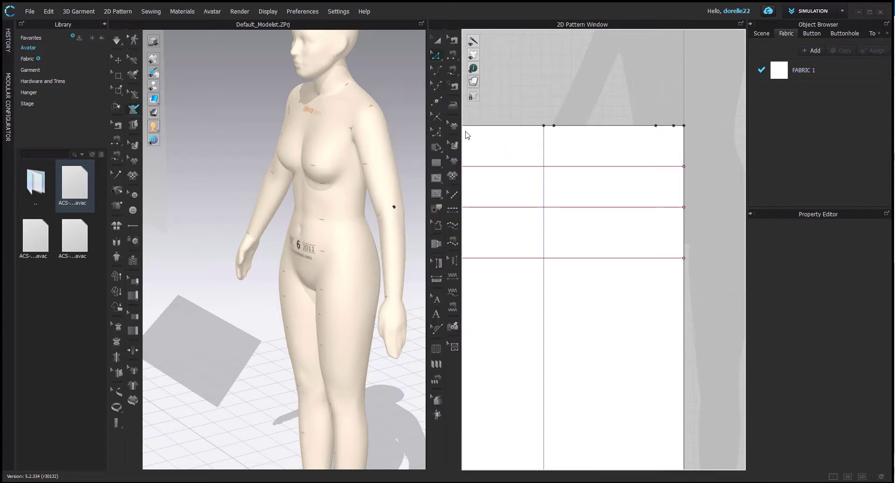
Draw an internal line from the outer end of the 10 in top segment to the right end of the lowest horizontal guide.
click(437, 177)
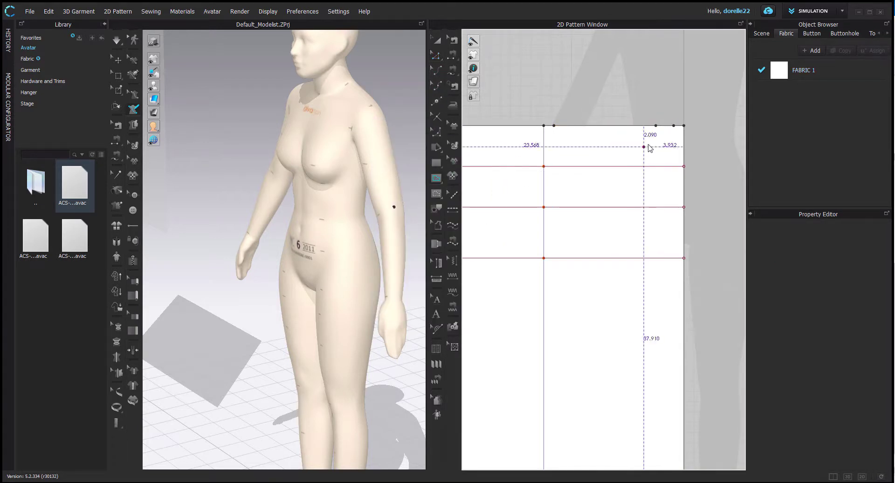
click(656, 125)
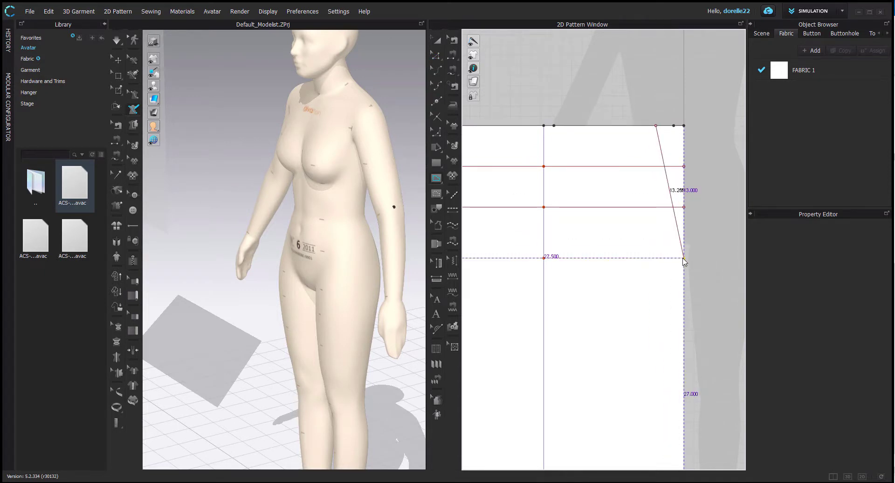
double_click(684, 258)
Bend the new slanted internal line inward into a crotch-shaped curve about 14.36 in long.
click(438, 57)
scroll(584, 113, down, 5)
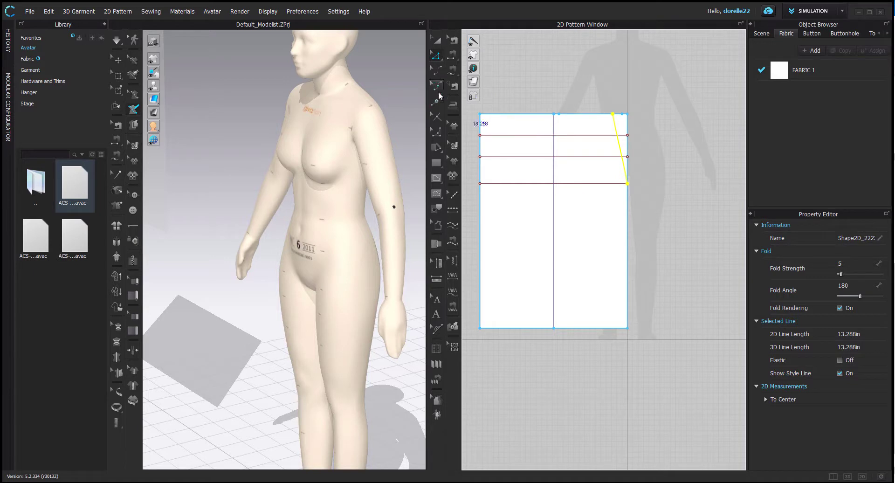
click(438, 79)
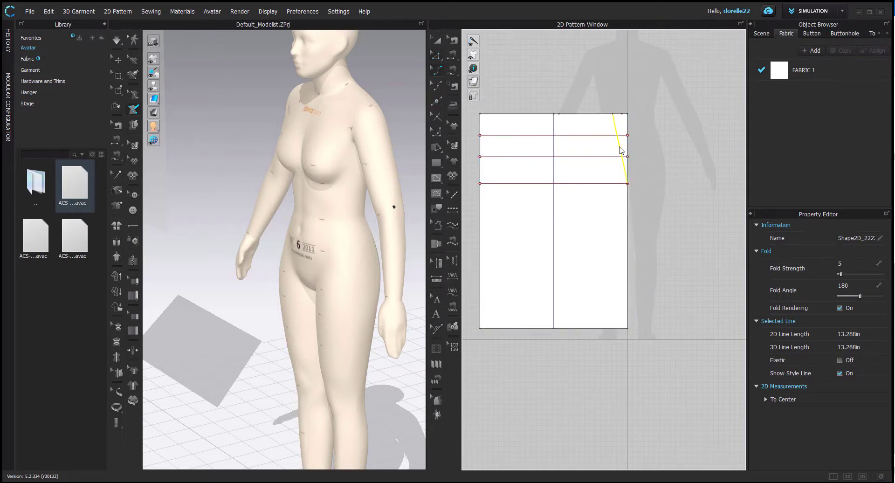
mouse_move(619, 149)
mouse_down()
mouse_move(614, 168)
mouse_move(608, 156)
mouse_up()
scroll(576, 79, up, 3)
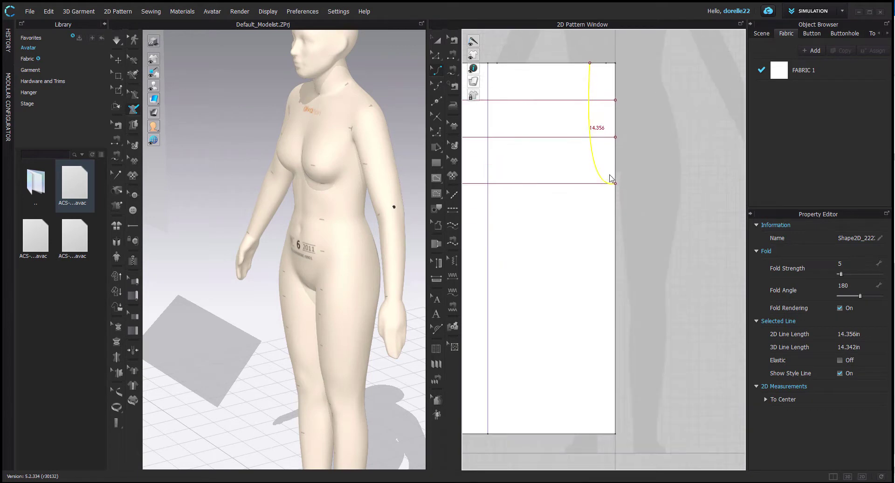
Draw an internal line from the inner end of the 10 in top segment to where the centre line crosses the 8 in guide.
click(438, 41)
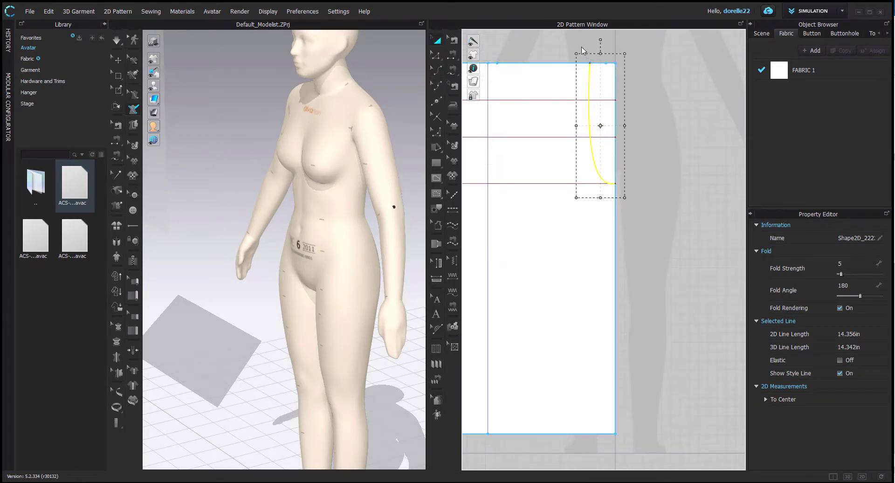
scroll(582, 50, up, 3)
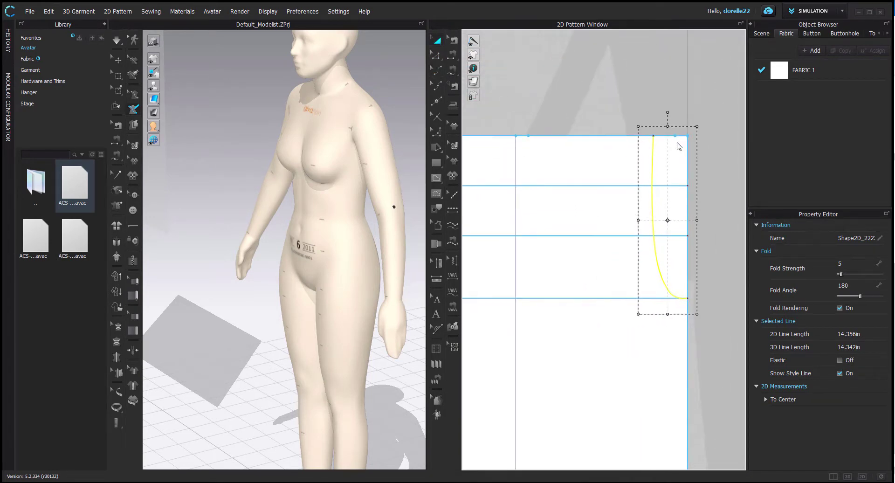
click(438, 178)
click(528, 136)
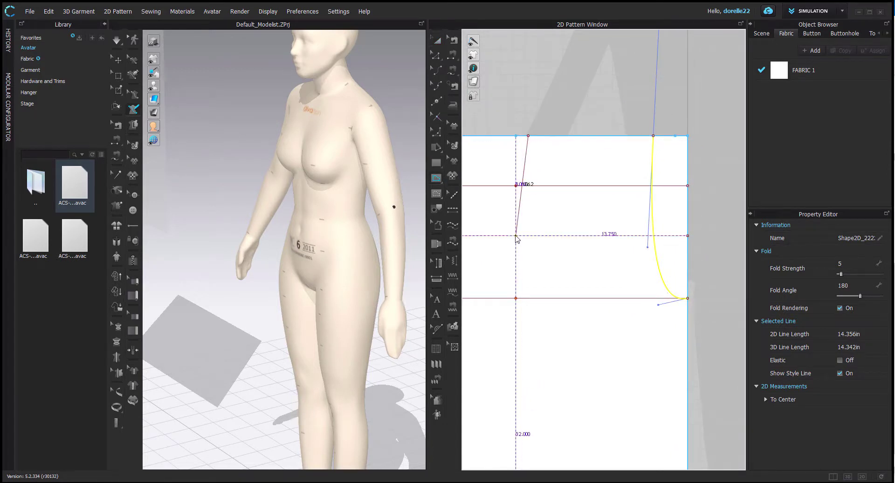
double_click(515, 235)
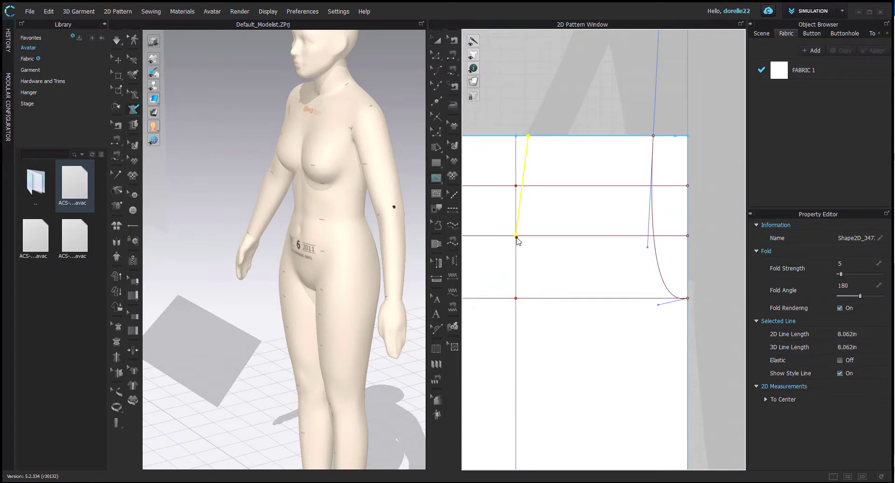
Split the 10 in top segment between the slanted line and the curve at its midpoint.
key(z)
scroll(584, 136, down, 5)
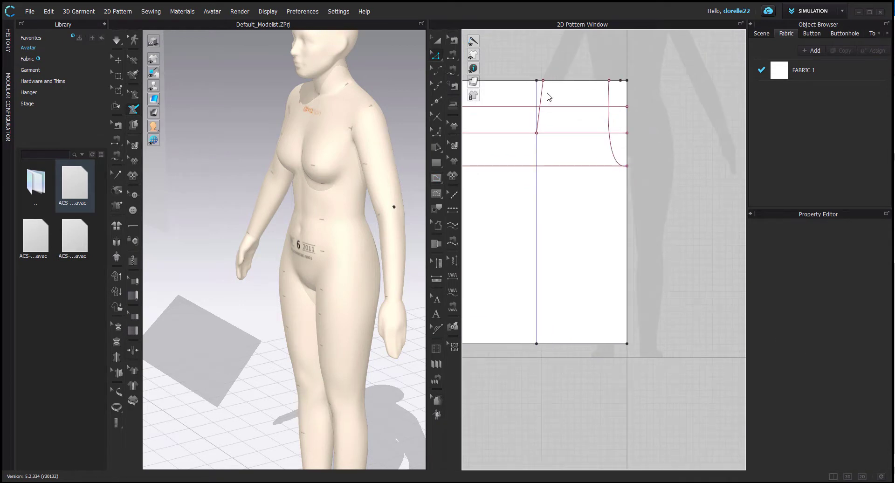
right_click(579, 82)
click(596, 117)
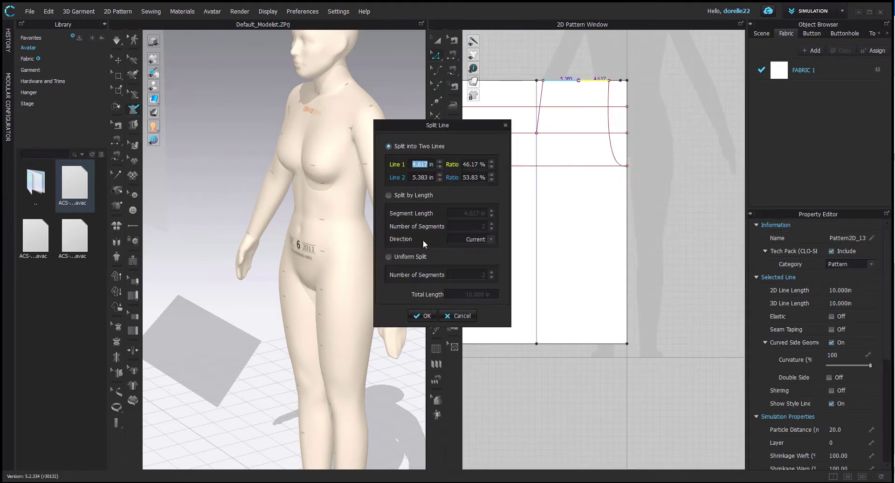
click(422, 316)
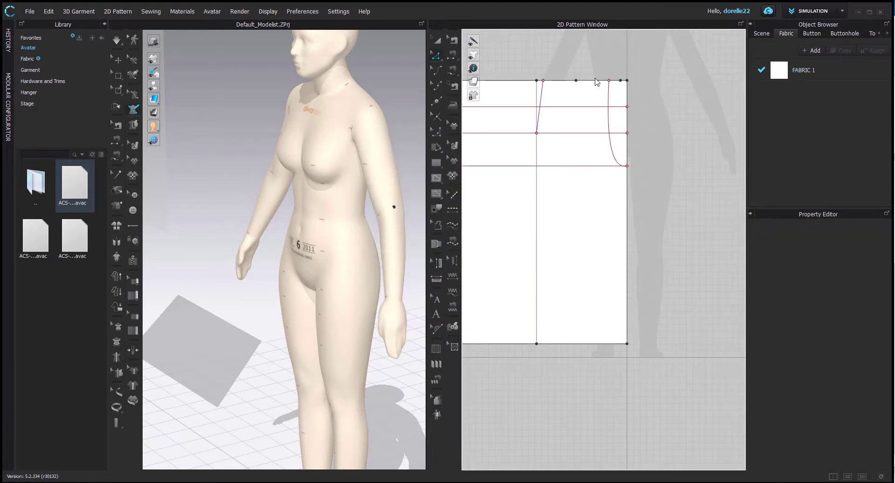
Add a point on the top edge about 1 in to each side of the 10 in segment's midpoint.
scroll(572, 88, up, 3)
middle_drag(571, 84, 547, 210)
scroll(548, 210, up, 2)
right_click(565, 204)
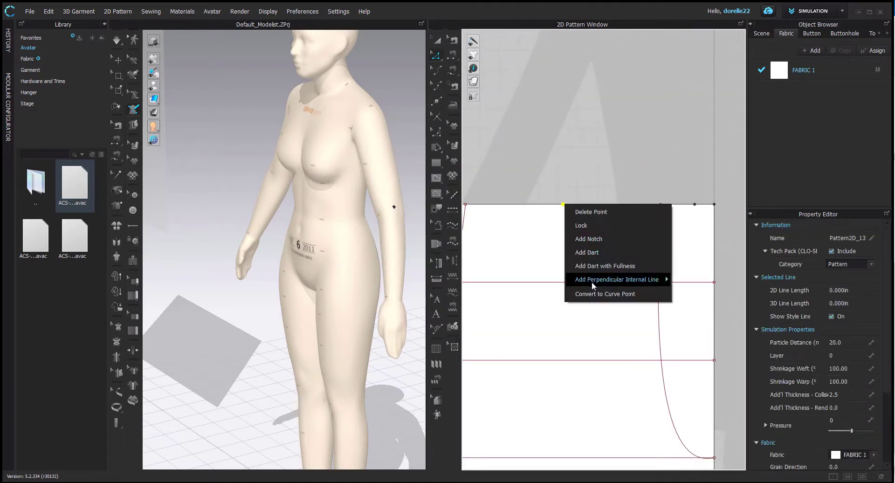
click(599, 190)
key(x)
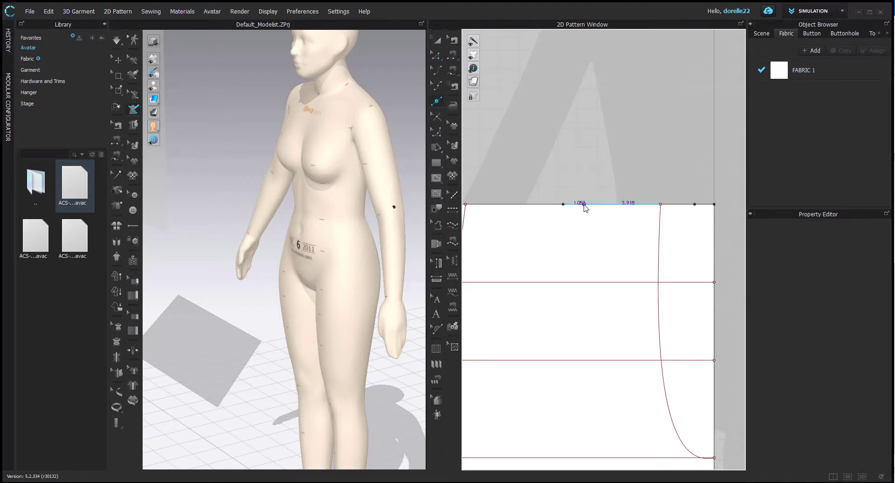
click(582, 204)
click(543, 205)
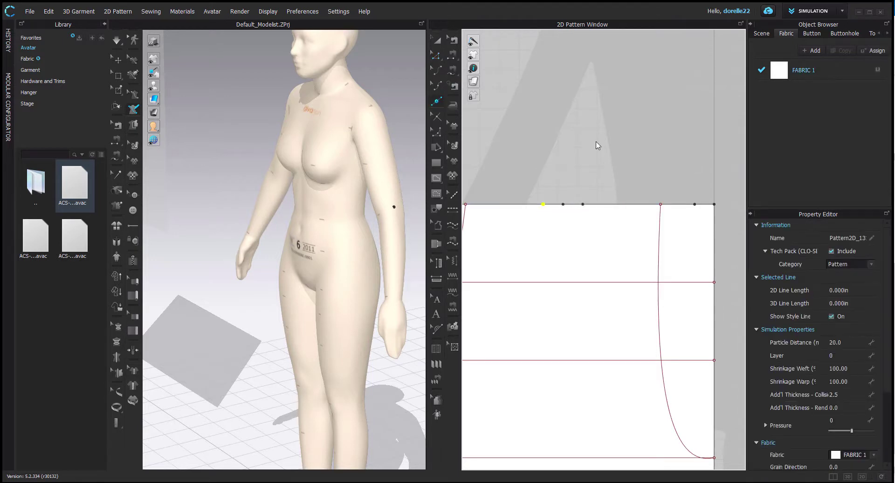
Draw a V-shaped dart from the two outer waist points down to the 8 in guide and raise its top midpoint slightly above the edge.
key(g)
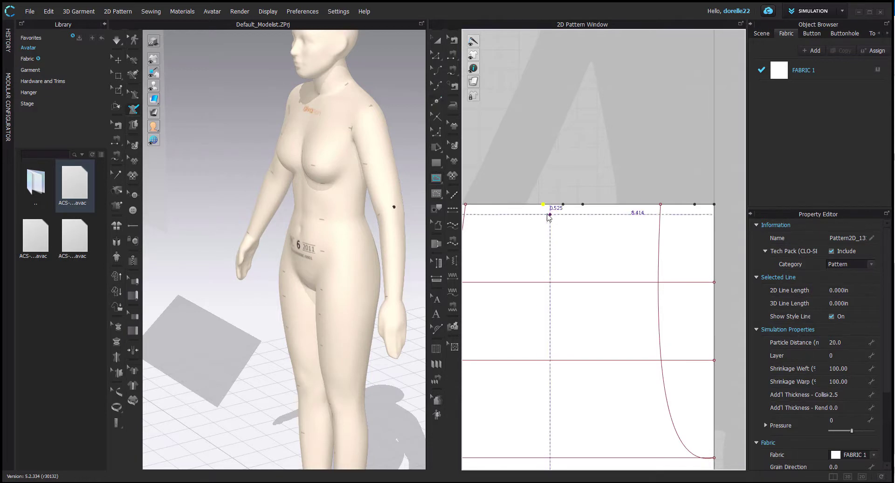
click(543, 205)
click(563, 360)
click(582, 204)
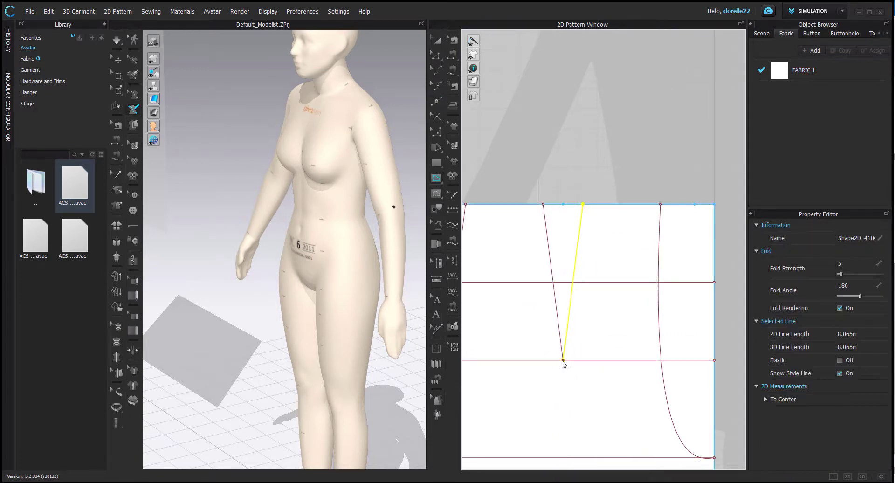
key(a)
click(513, 119)
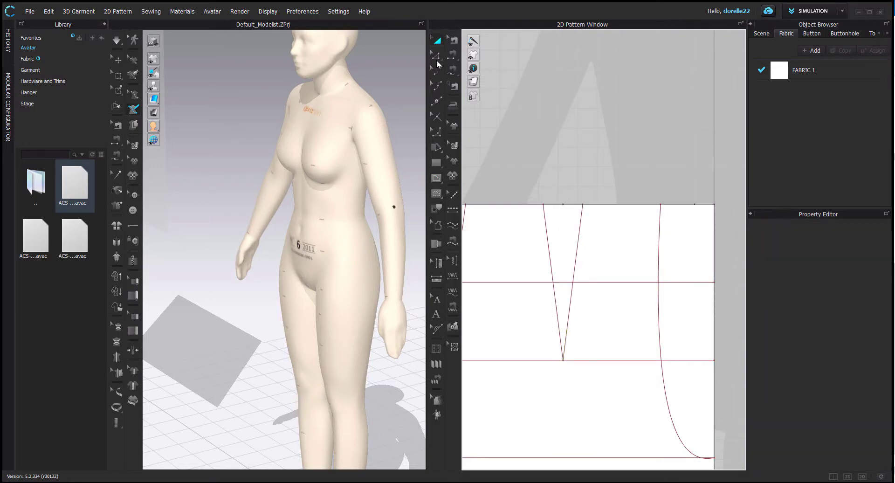
click(563, 204)
Split the 13.75 in bottom edge segment beneath the dart uniformly into 4 segments.
scroll(595, 180, down, 4)
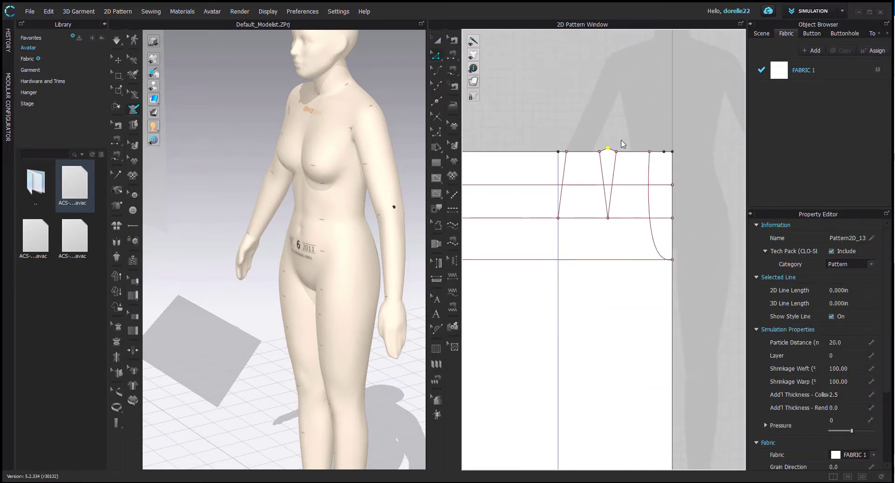
right_drag(615, 153, 577, 111)
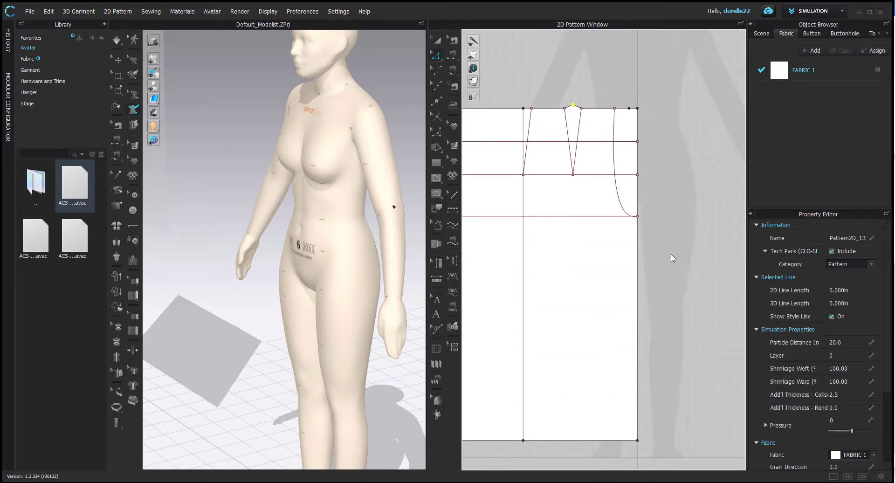
right_drag(671, 258, 669, 110)
click(582, 294)
right_click(582, 294)
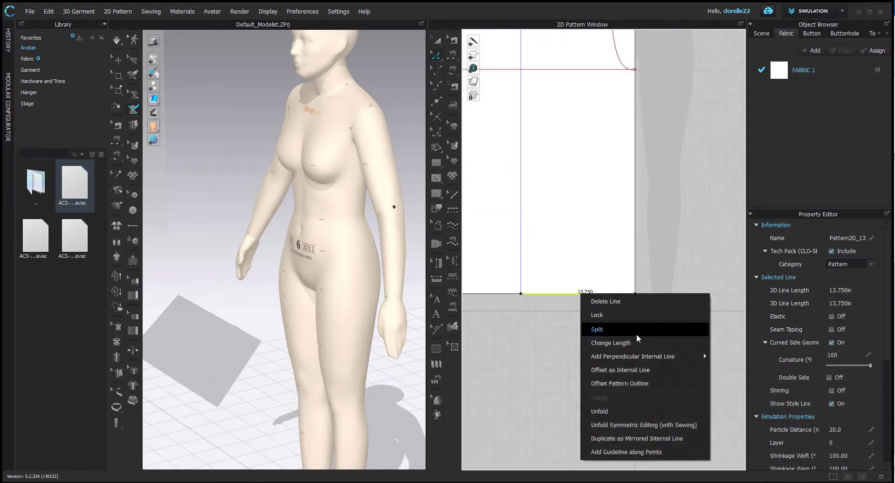
click(596, 329)
click(407, 257)
scroll(484, 275, up, 2)
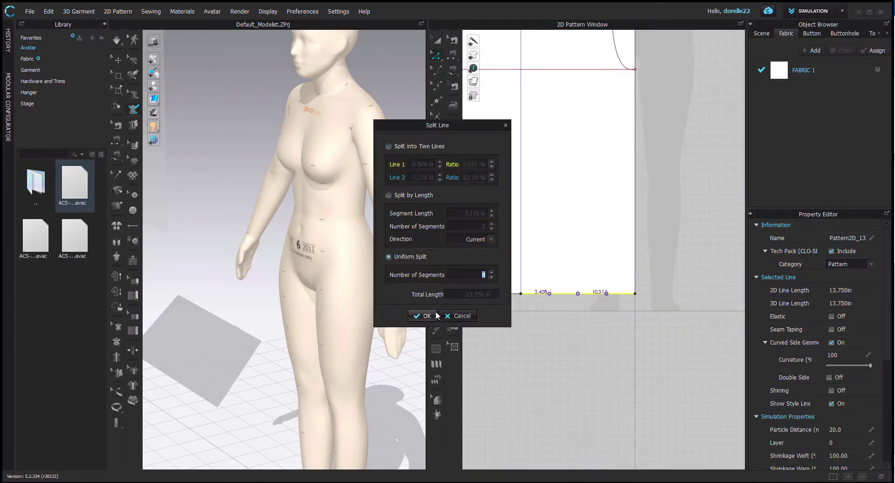
click(438, 316)
Draw internal leg lines from the side line's lower end and the crotch curve's lower end to the nearest outer hem split points.
scroll(563, 335, down, 3)
click(440, 174)
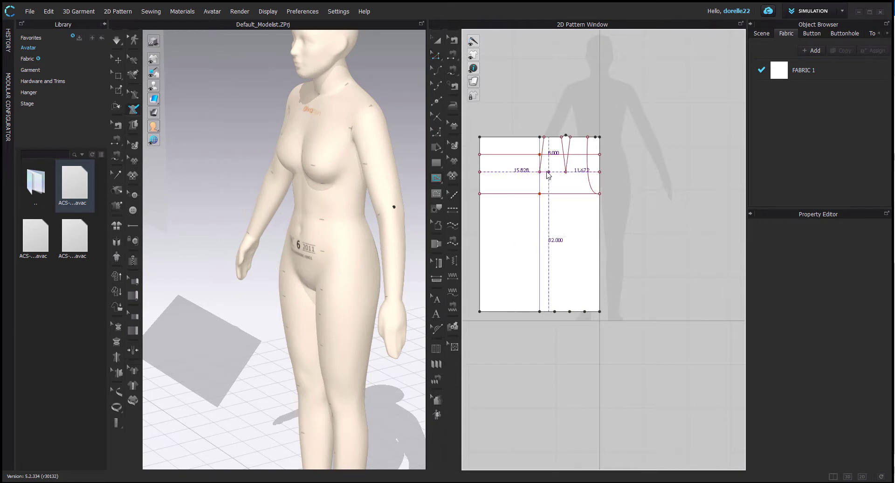
click(540, 172)
click(555, 311)
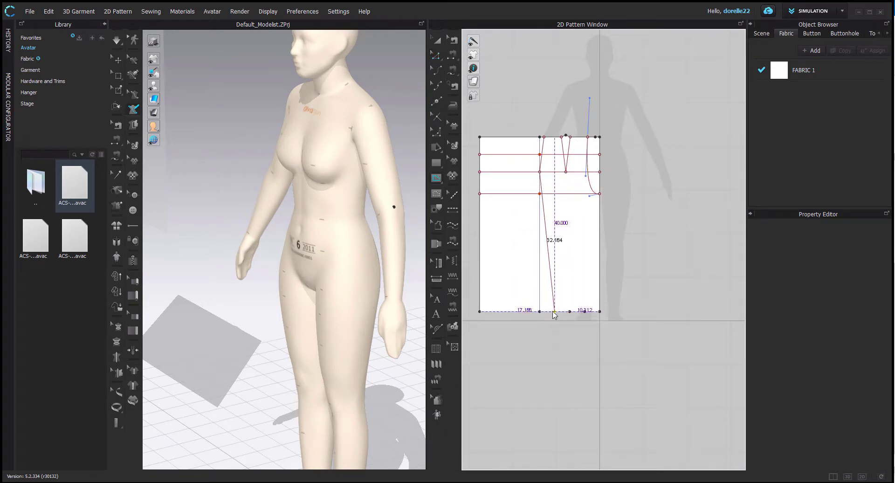
click(555, 311)
click(599, 194)
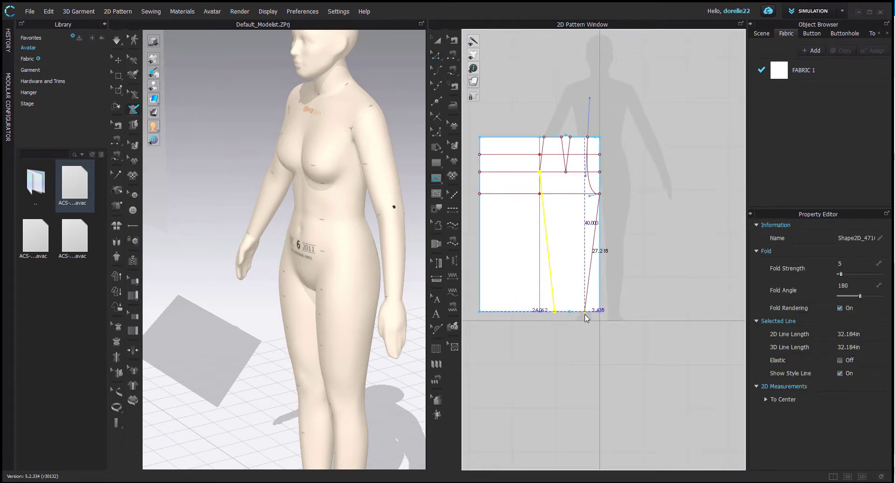
click(584, 314)
click(438, 41)
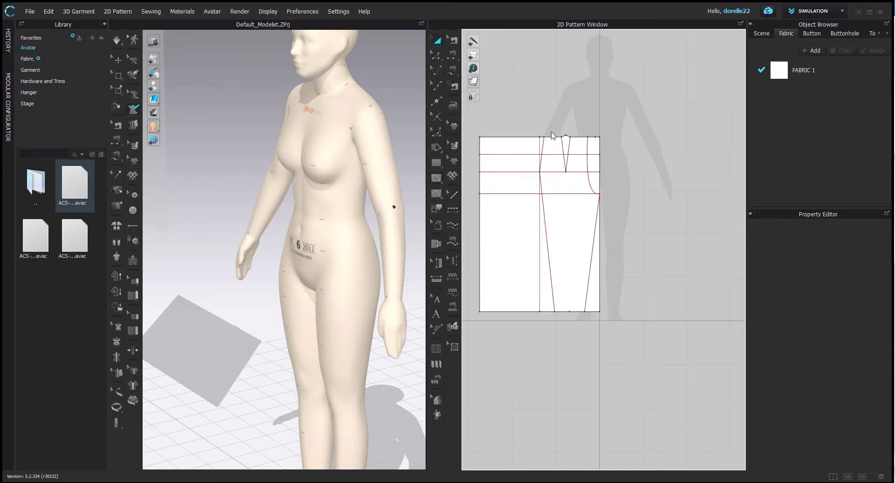
click(543, 151)
shift+click(542, 203)
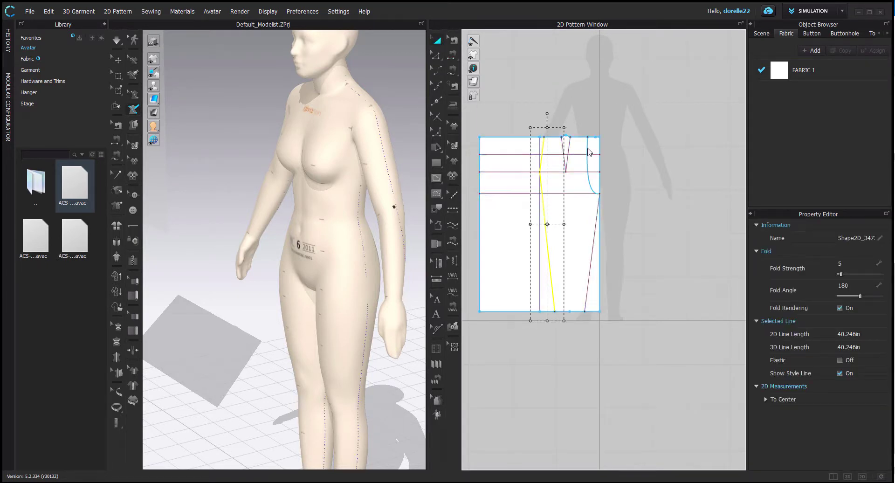
shift+click(588, 152)
click(553, 137)
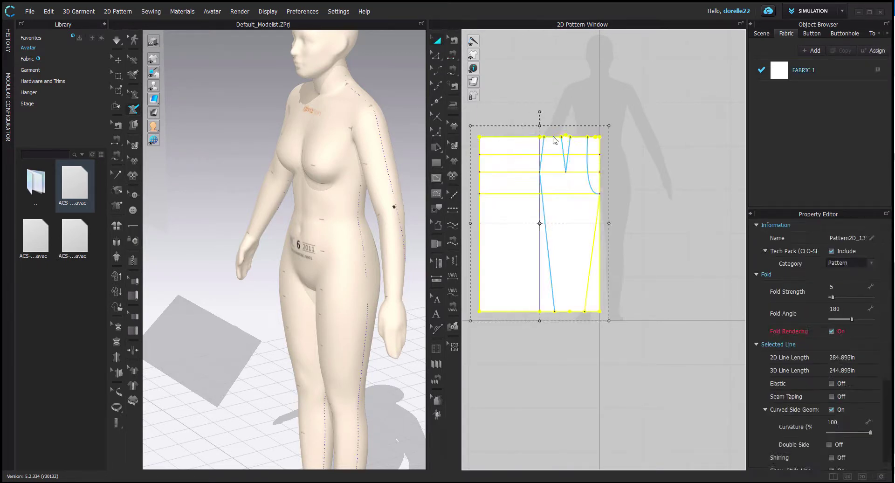
Try extending the upper side line, both dart lines and the crotch curve to the pattern outline with added points.
scroll(553, 137, up, 6)
click(578, 146)
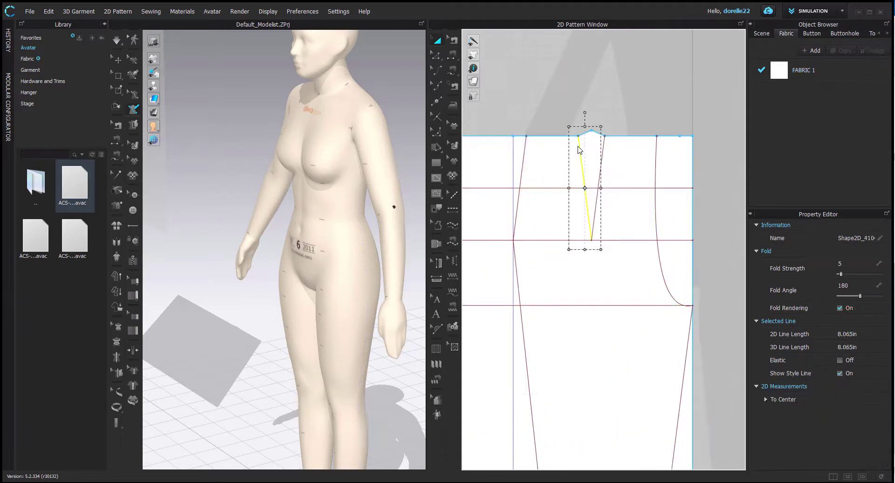
shift+click(528, 159)
shift+click(603, 156)
shift+click(656, 153)
right_click(655, 151)
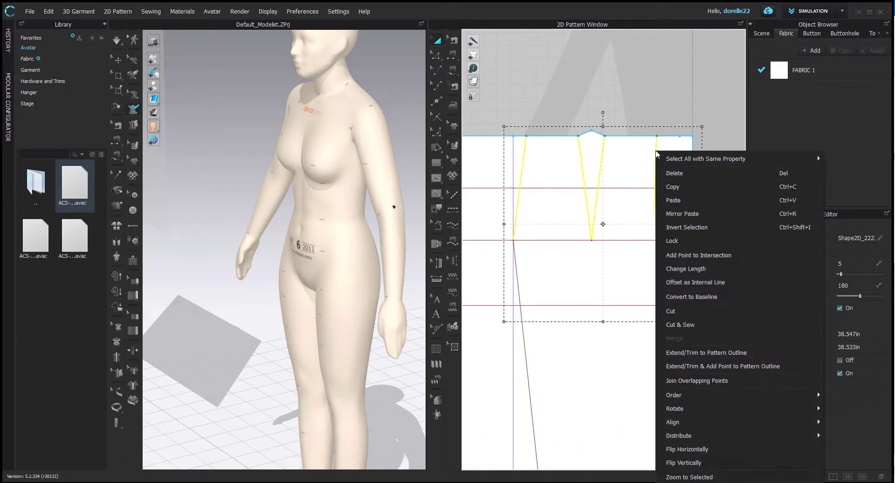
click(692, 366)
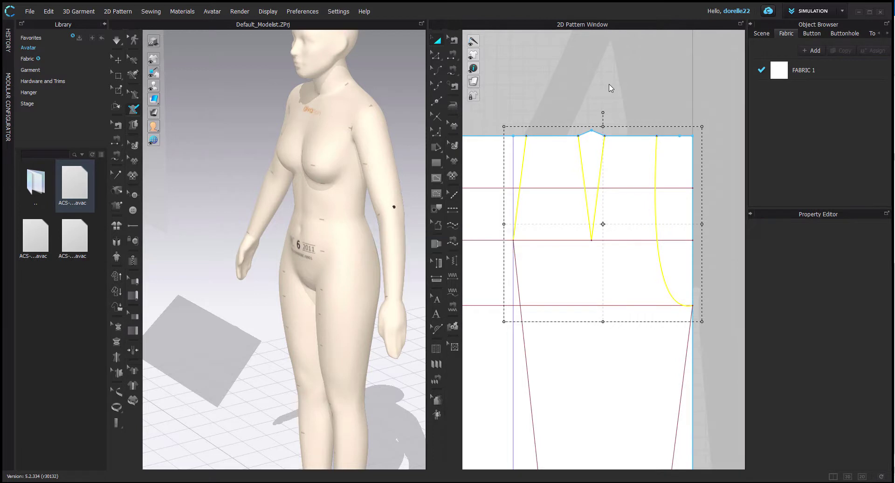
scroll(611, 88, down, 3)
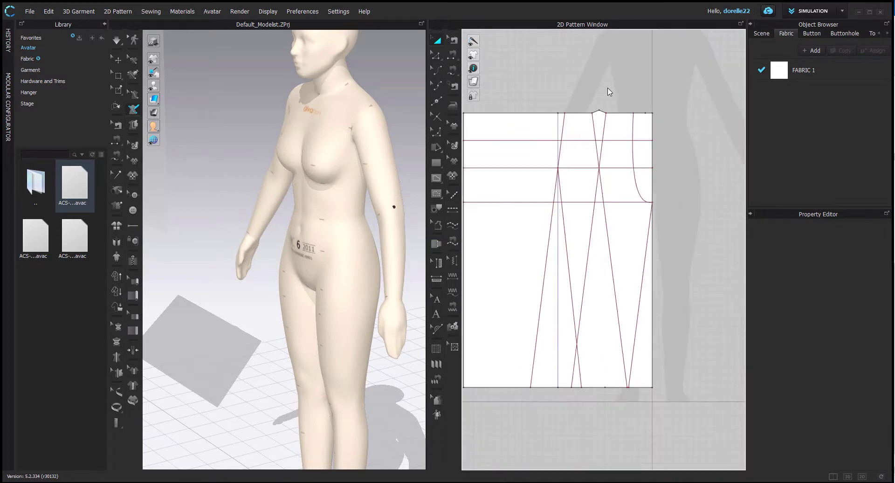
Undo the extension of the side, dart and crotch lines to the pattern outline.
click(564, 131)
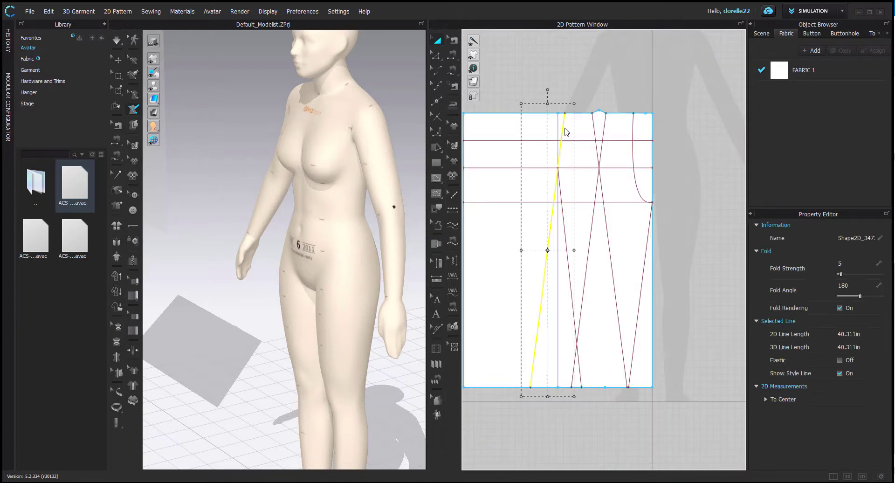
click(605, 81)
key(ctrl+z)
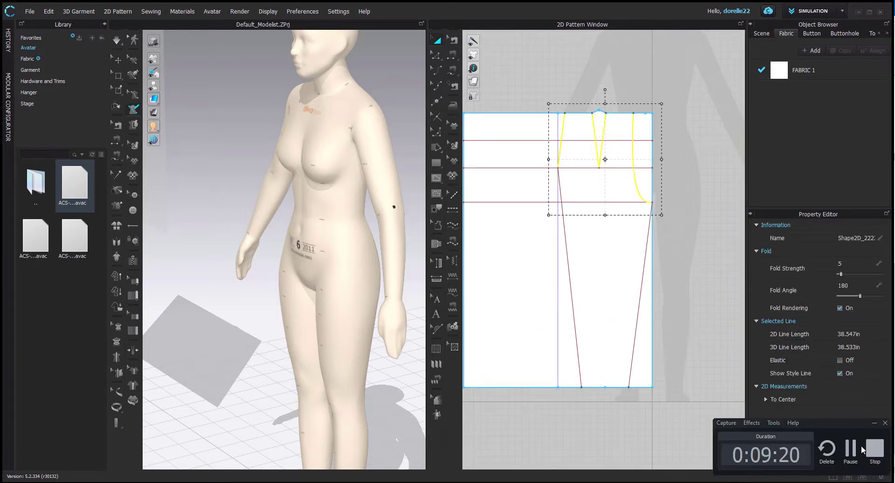
Join the upper and lower side lines into one internal line where they meet on the 8 in guide.
click(675, 192)
scroll(680, 174, up, 5)
middle_drag(680, 173, 894, 253)
scroll(648, 256, up, 3)
middle_drag(648, 256, 770, 259)
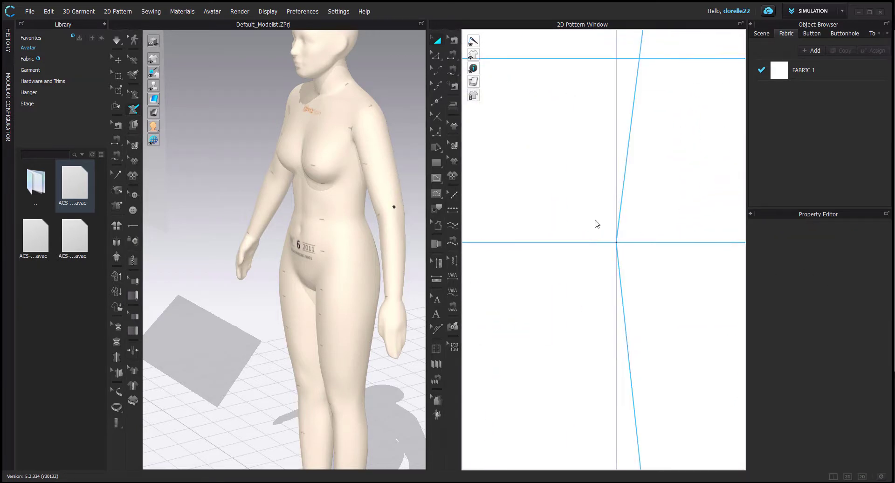
click(630, 311)
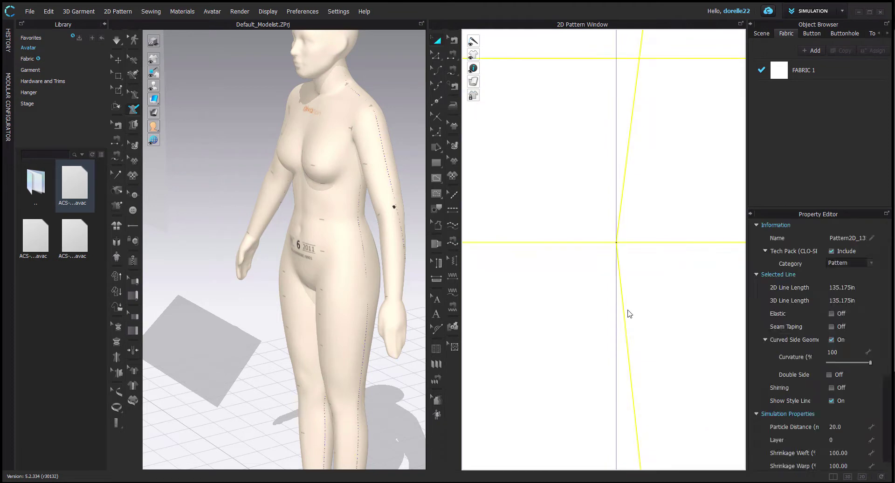
right_click(619, 239)
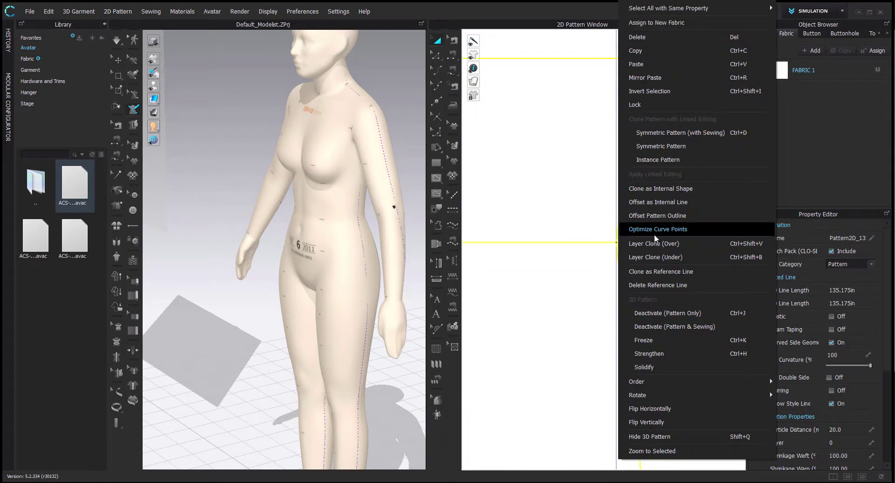
click(639, 136)
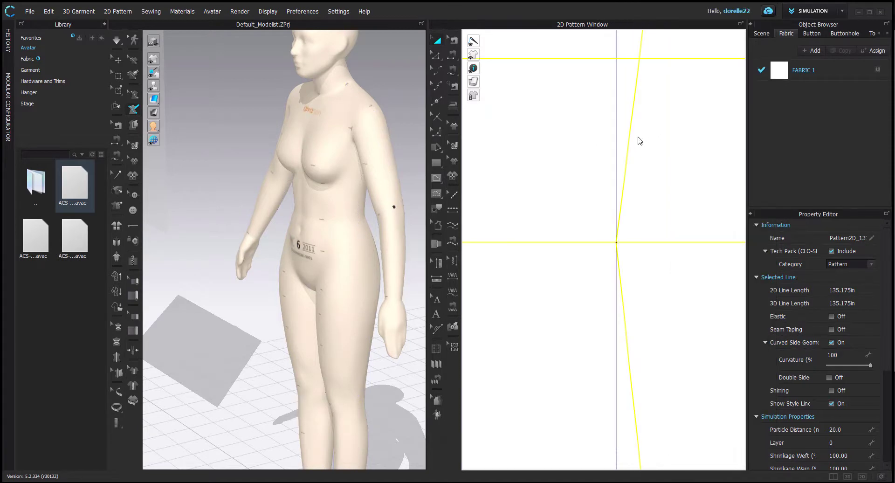
click(634, 140)
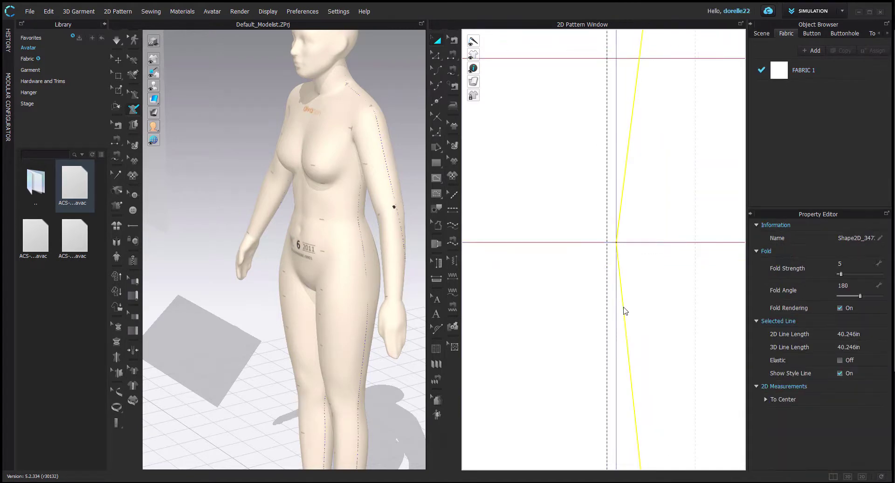
right_click(624, 309)
click(662, 245)
scroll(659, 259, down, 6)
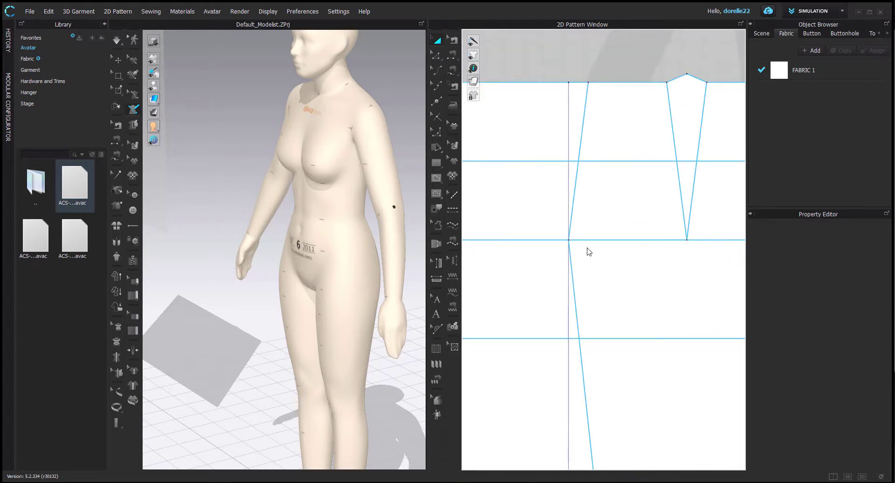
click(564, 163)
shift+click(655, 193)
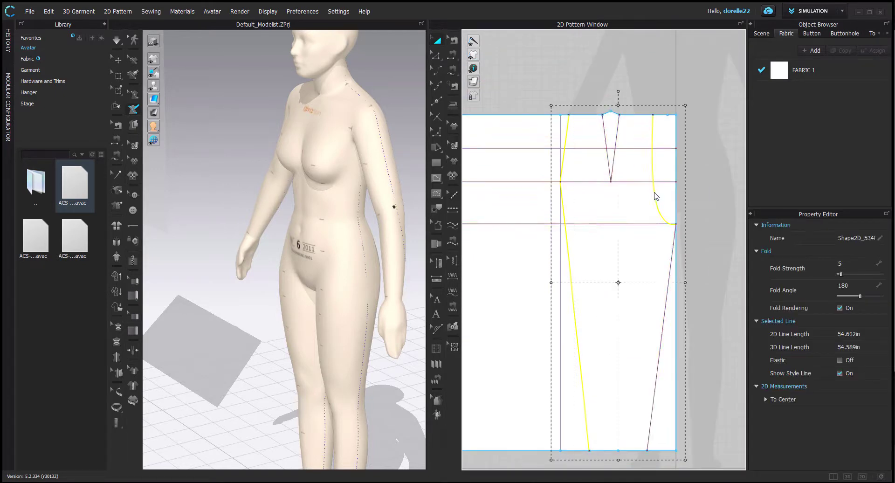
shift+click(606, 141)
click(592, 118)
Try to extend or trim the joined side line to the pattern outline with added points.
scroll(583, 105, up, 5)
click(595, 130)
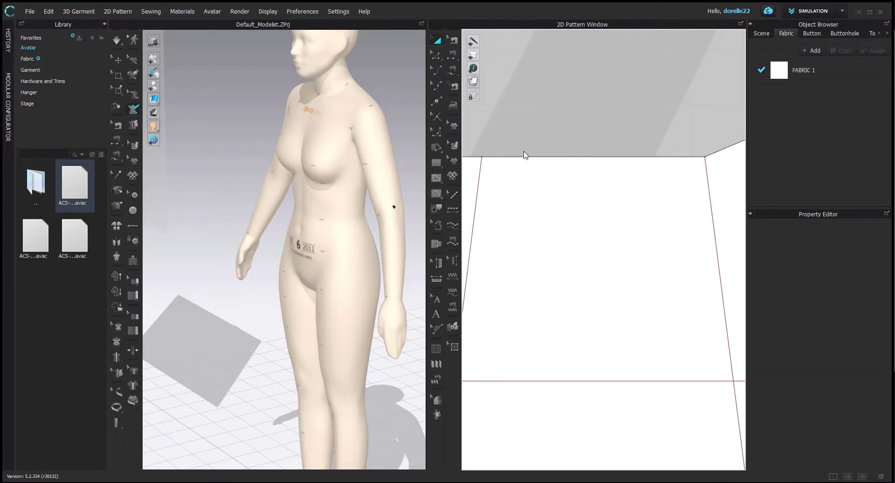
click(479, 171)
right_click(479, 171)
click(564, 371)
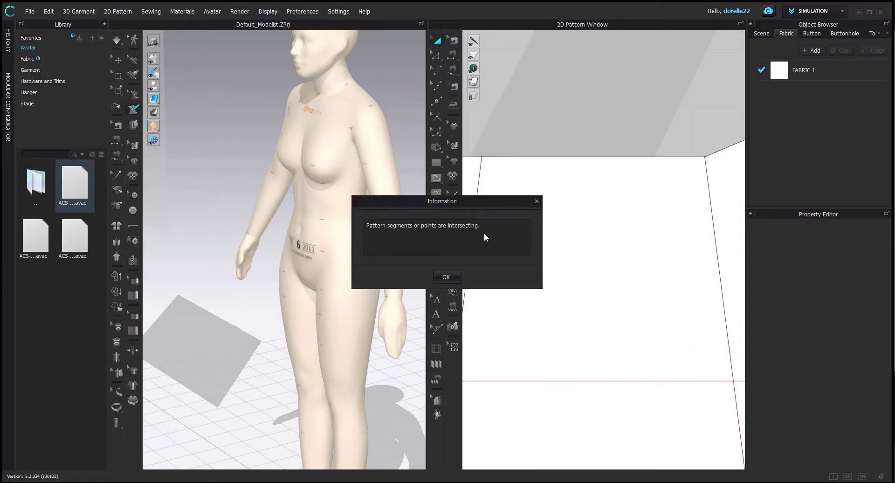
click(510, 274)
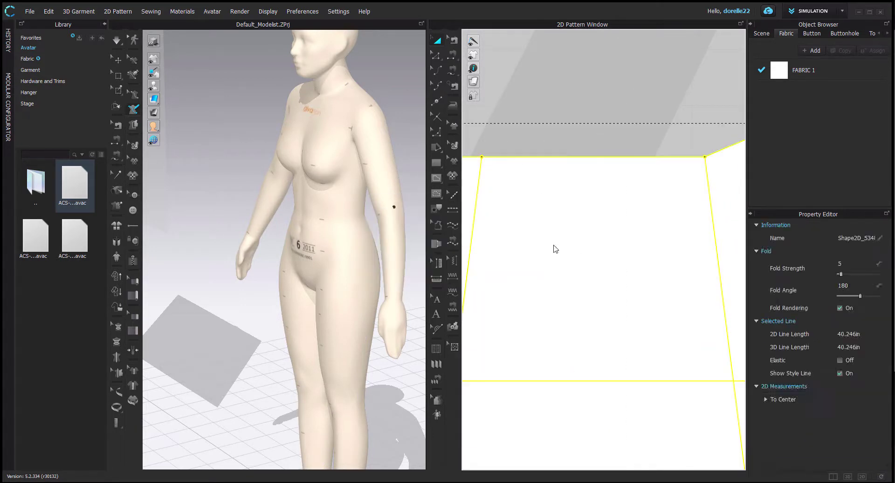
Select the pant leg's waist segments, side line, dart lines, crotch curve, inseam and two hem segments together, and open their line operations.
click(541, 160)
scroll(542, 161, down, 2)
shift+click(511, 204)
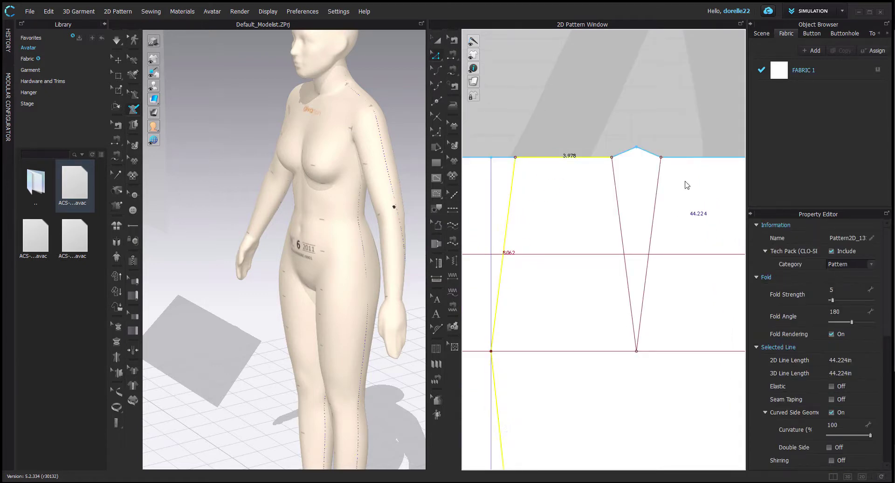
shift+click(657, 195)
shift+click(616, 198)
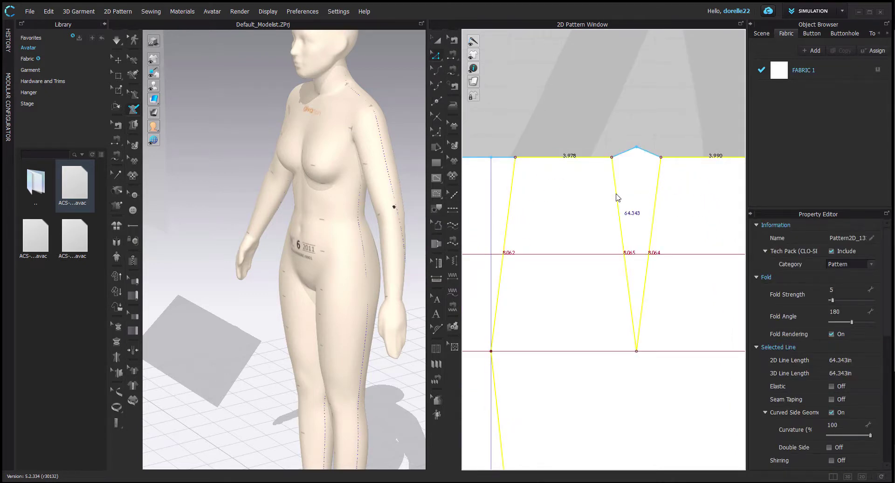
scroll(580, 104, down, 2)
shift+click(654, 161)
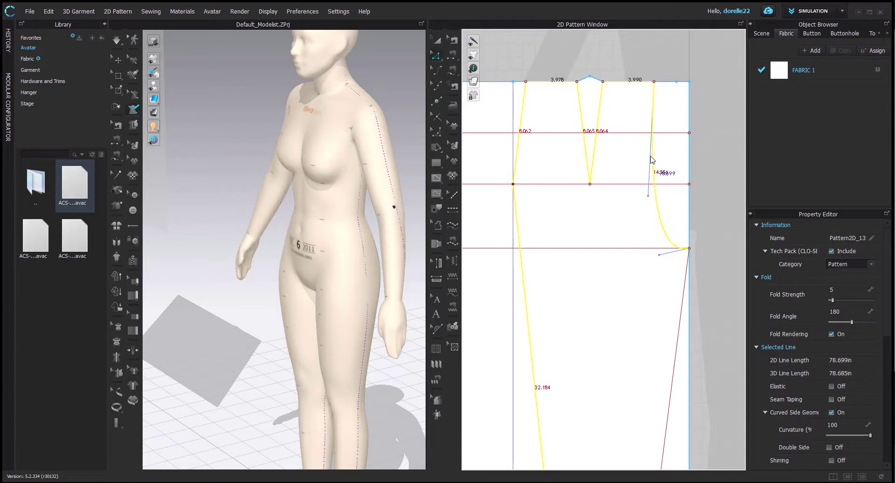
shift+click(685, 275)
scroll(684, 261, down, 3)
shift+click(623, 369)
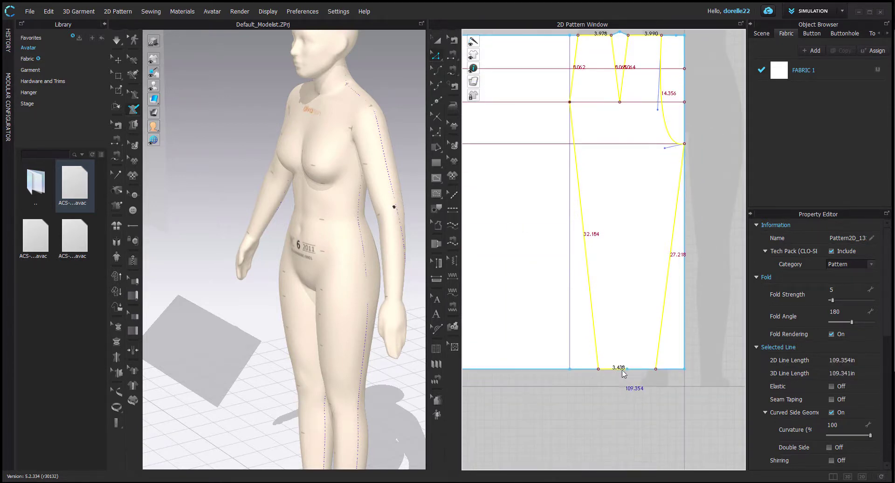
shift+click(638, 369)
right_click(637, 368)
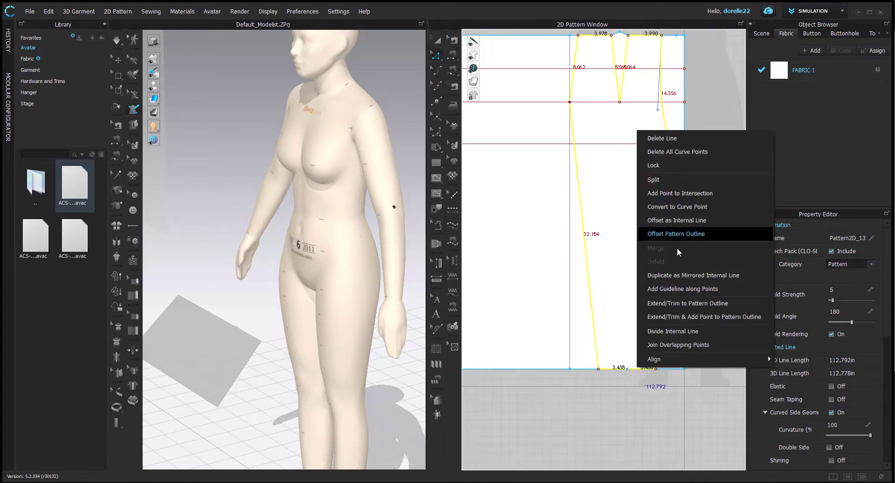
click(438, 42)
right_click(671, 282)
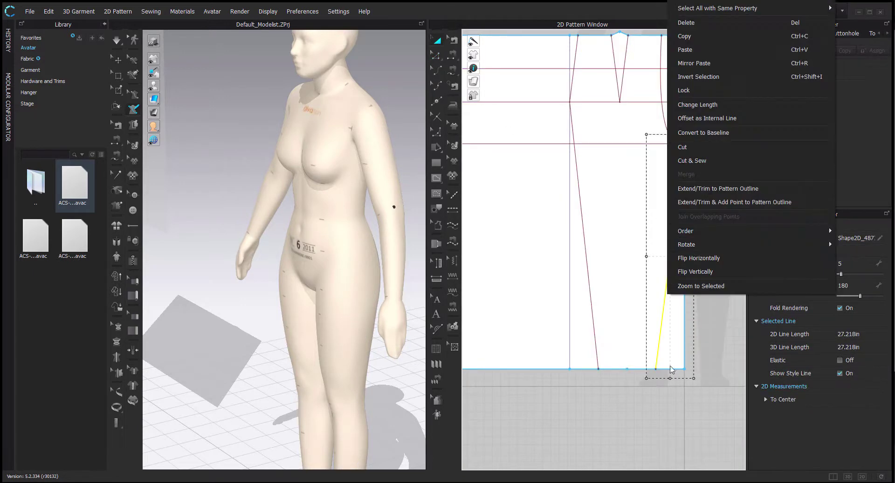
click(706, 236)
middle_drag(663, 439, 669, 480)
scroll(690, 433, down, 3)
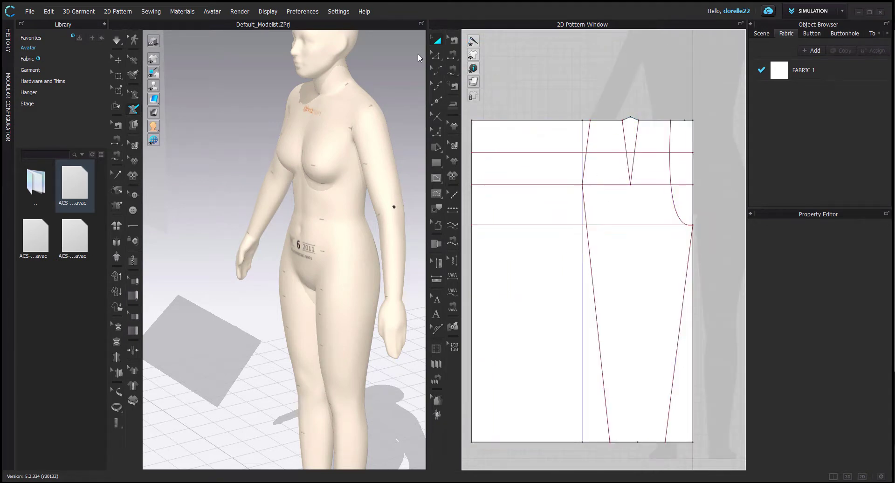
Select the leg's waist segments, dart, crotch curve, inseam, side line and hem segments together and open their line operations.
click(589, 139)
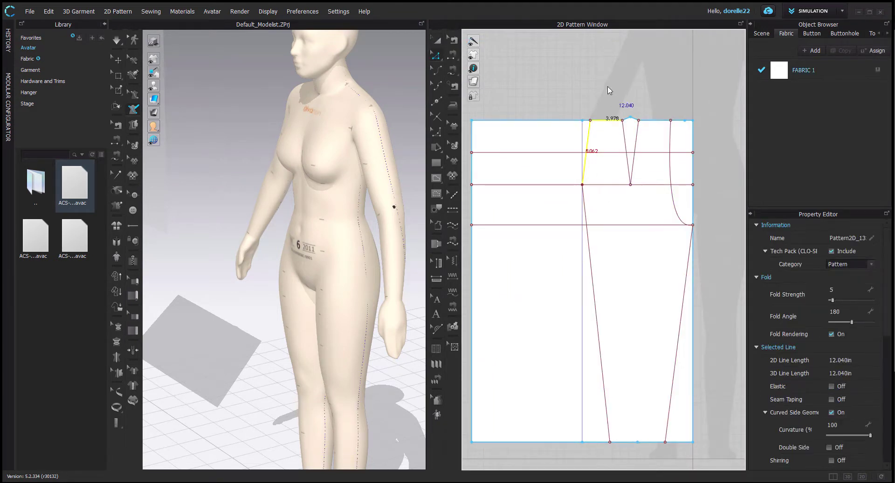
drag(605, 86, 714, 299)
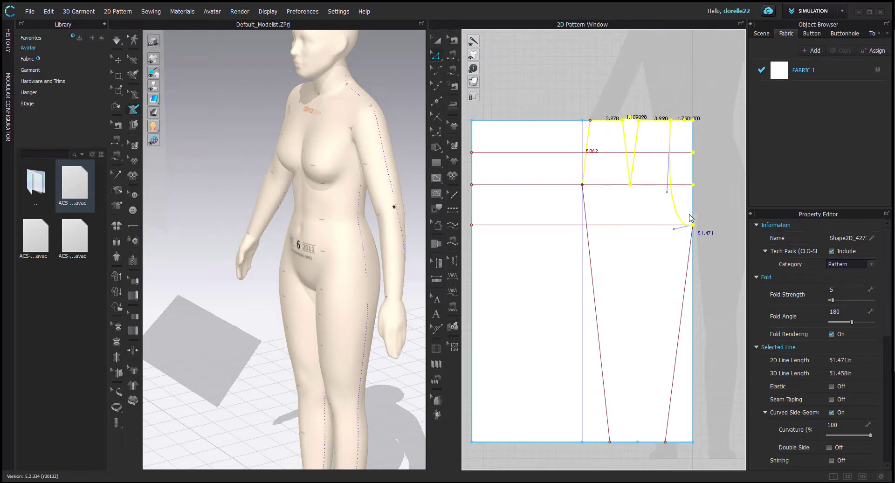
shift+click(694, 185)
shift+click(687, 278)
shift+click(597, 315)
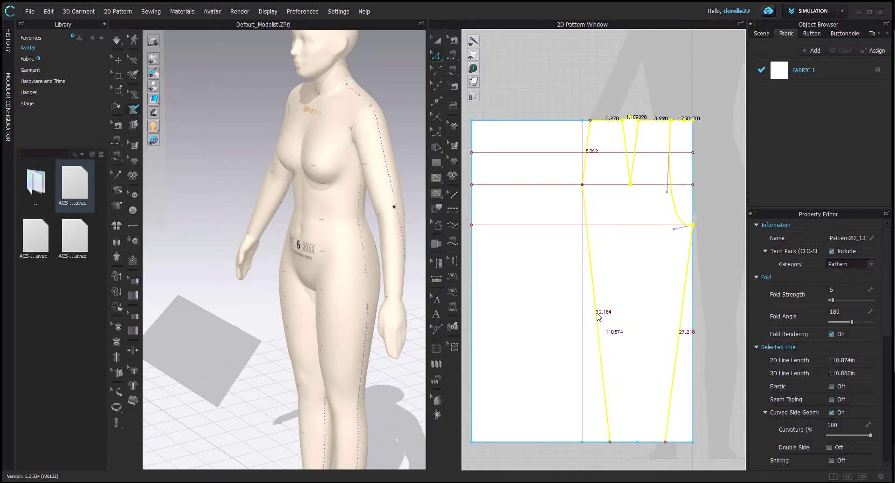
right_click(612, 428)
shift+click(622, 443)
shift+click(633, 120)
right_click(650, 123)
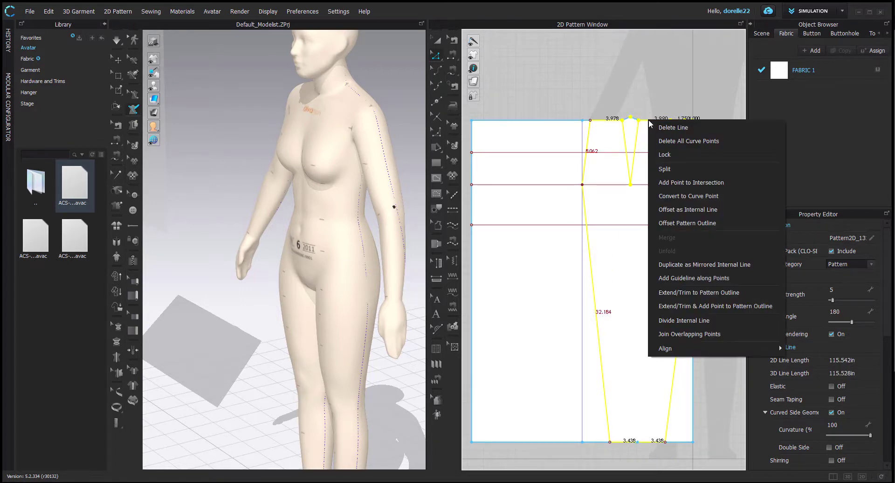
click(439, 42)
right_click(605, 120)
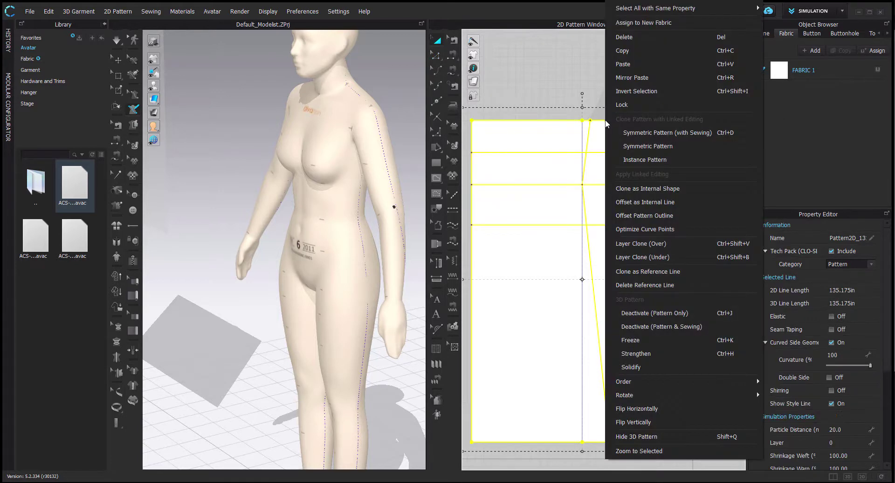
click(561, 103)
click(565, 113)
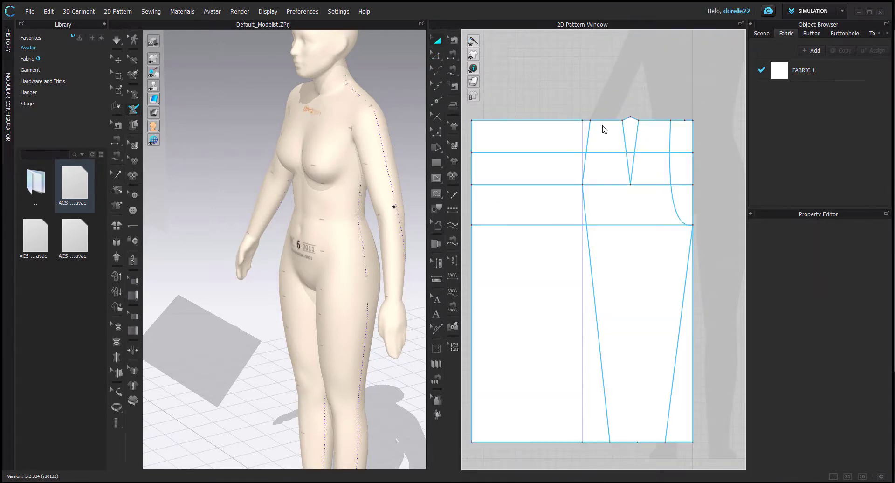
Cut the pattern along the waist dart, crotch curve and inseam lines.
drag(714, 462, 712, 457)
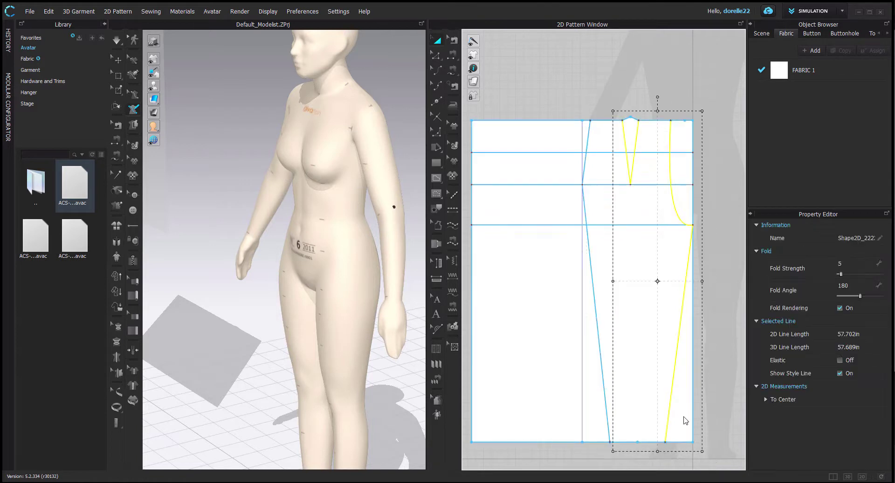
right_click(672, 404)
click(679, 211)
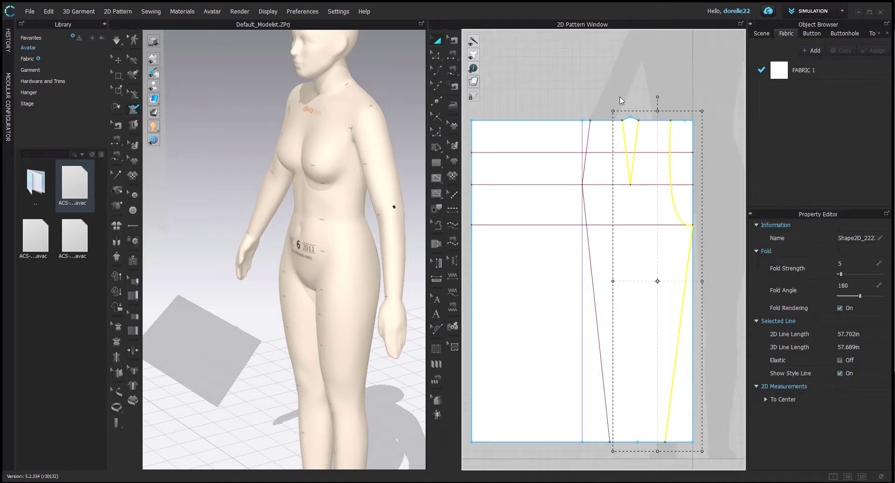
Delete the three cut-off pieces inside the dart, outside the crotch curve and outside the inseam.
click(633, 124)
key(Delete)
click(686, 176)
key(Delete)
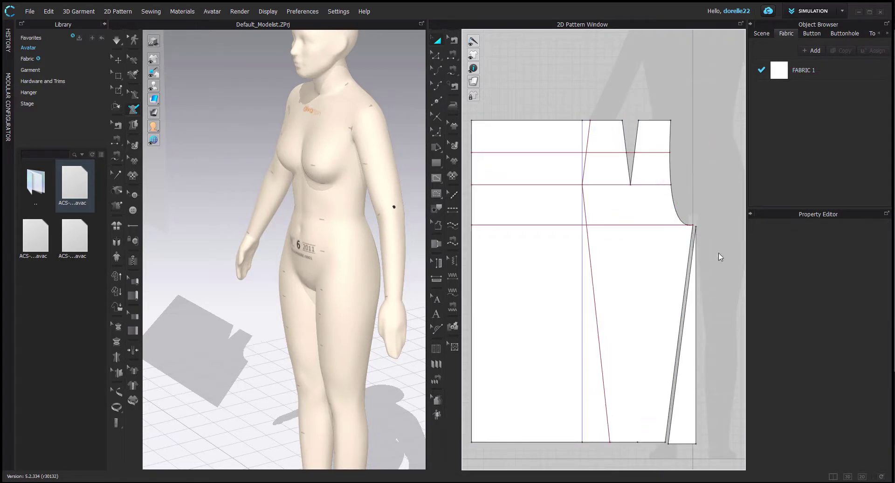
click(693, 332)
key(Delete)
Cut the pattern along the side line and move the leftover block away from the pant leg.
click(605, 378)
right_click(604, 378)
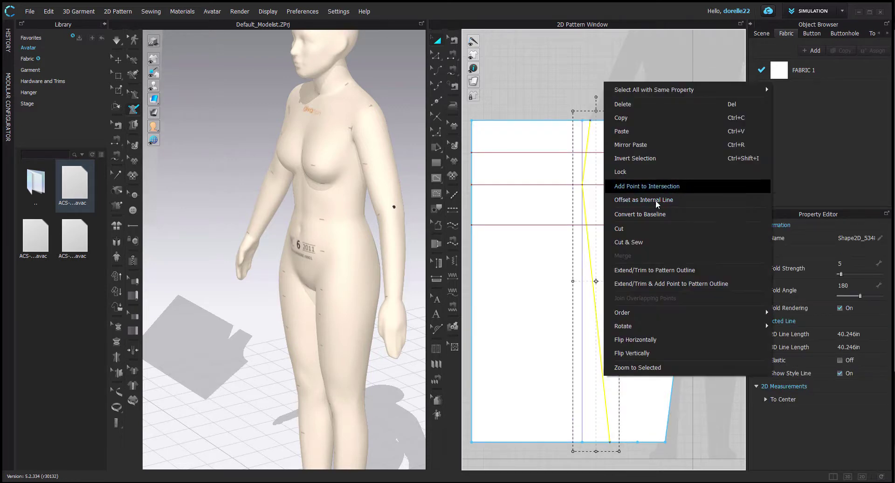
click(655, 228)
click(591, 100)
scroll(560, 170, down, 3)
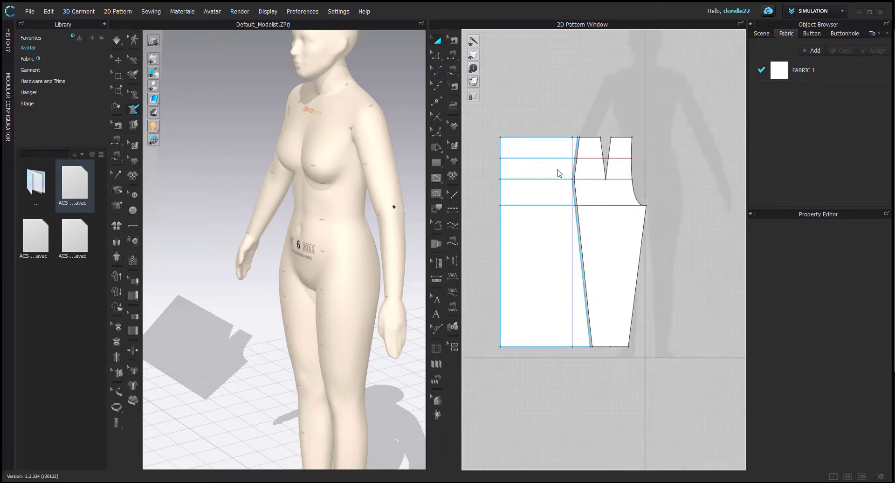
click(499, 165)
drag(498, 162, 494, 169)
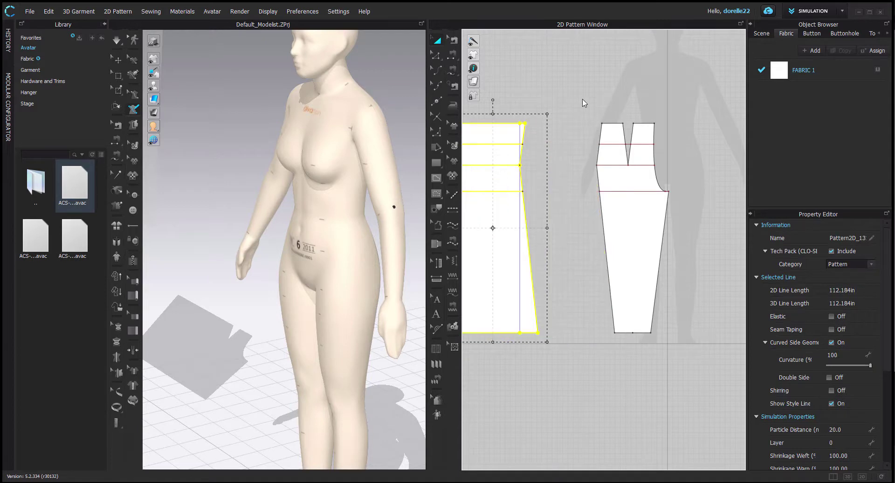
click(583, 99)
Curve the upper side seam outward between the waist and the hip guide, to about 8.09 in long.
scroll(586, 121, up, 5)
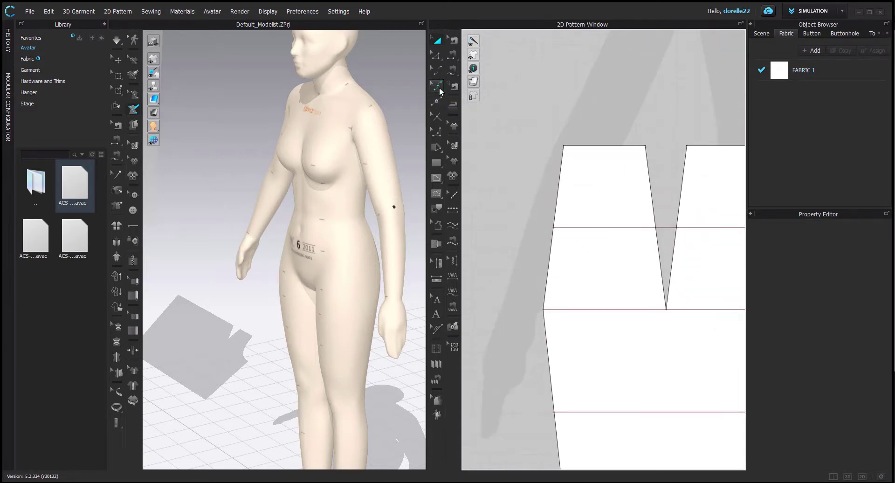
click(437, 70)
drag(557, 205, 555, 220)
scroll(541, 252, down, 2)
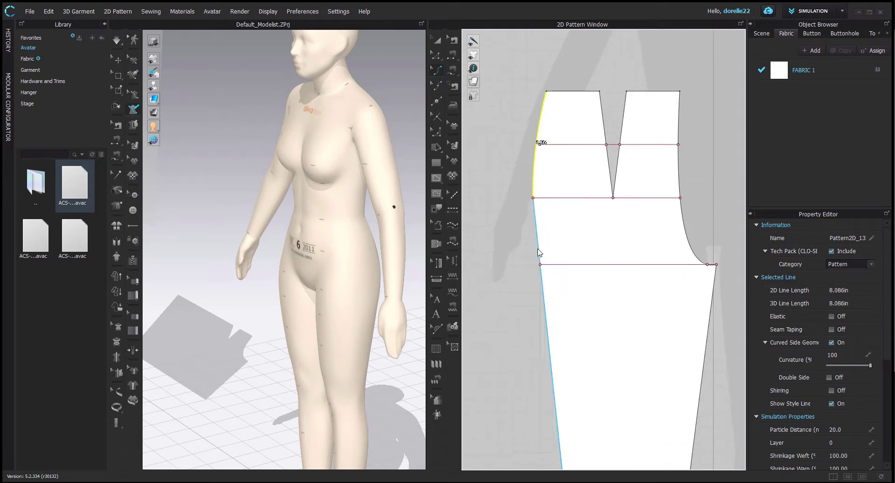
scroll(688, 143, down, 3)
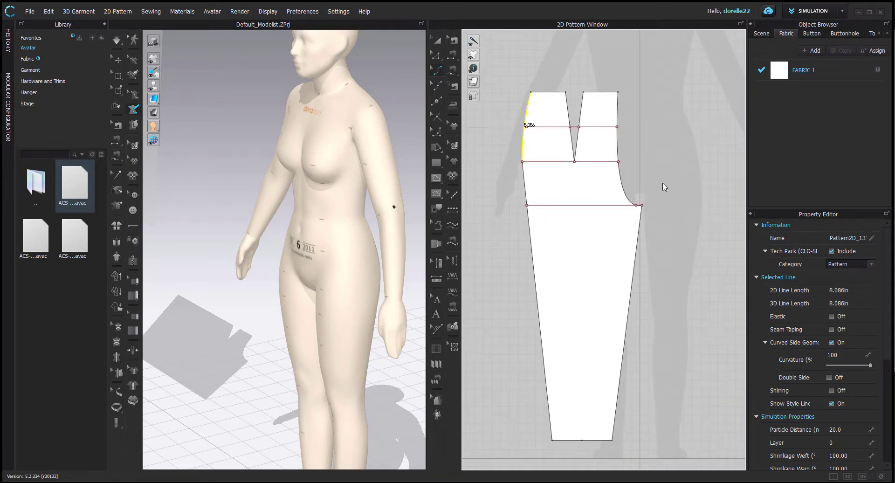
Extend the upper guide segment beside the dart to the curved side seam, adding a point on the outline.
click(550, 128)
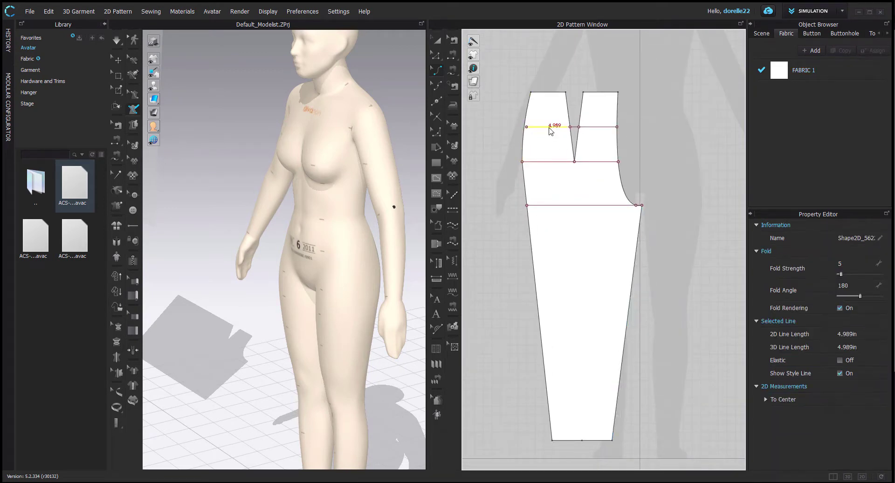
right_click(555, 122)
click(531, 96)
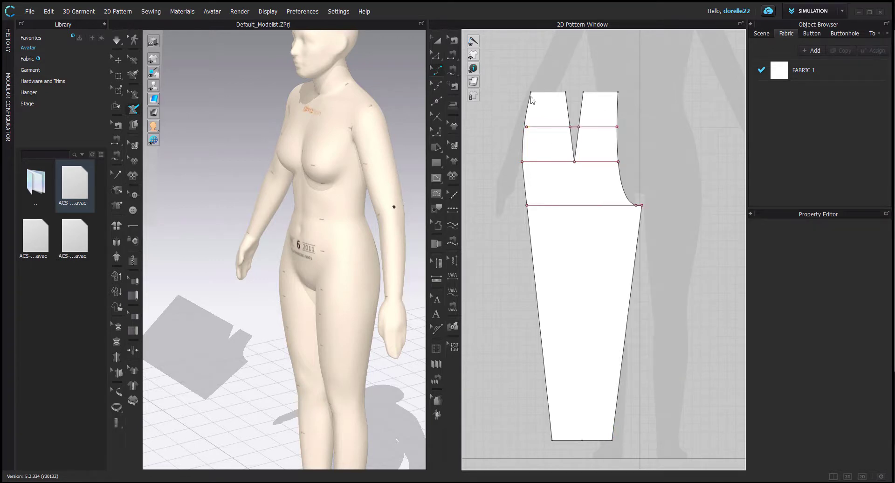
click(541, 128)
click(436, 55)
right_click(528, 125)
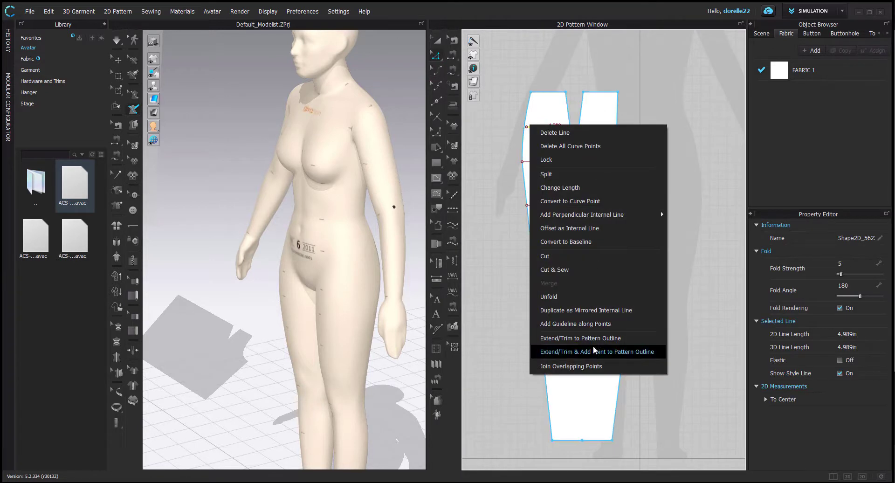
click(643, 135)
scroll(644, 135, up, 3)
click(526, 121)
key(Delete)
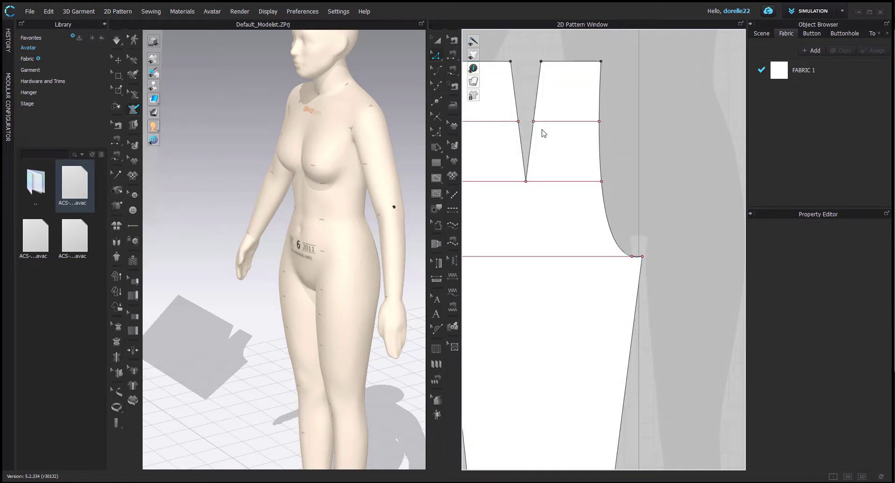
Convert the upper, hip and crotch guide segments across the pant leg to baselines.
click(562, 122)
shift+click(497, 122)
shift+click(504, 181)
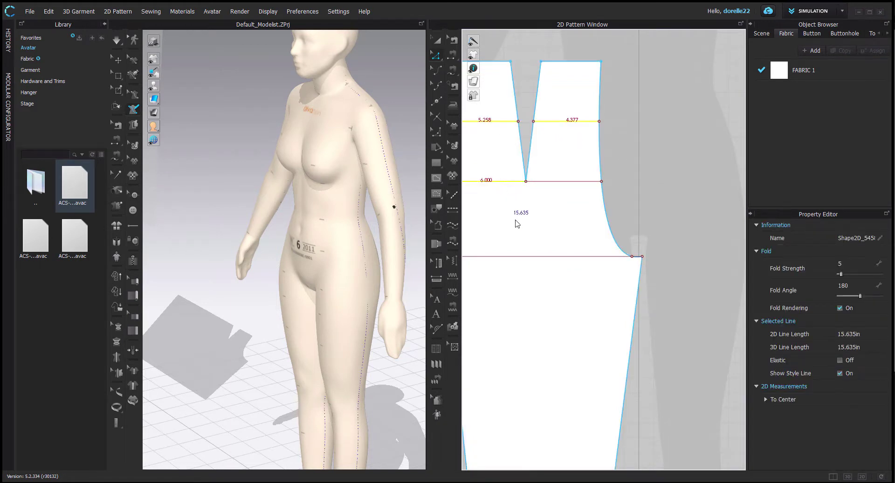
shift+click(521, 256)
right_click(551, 185)
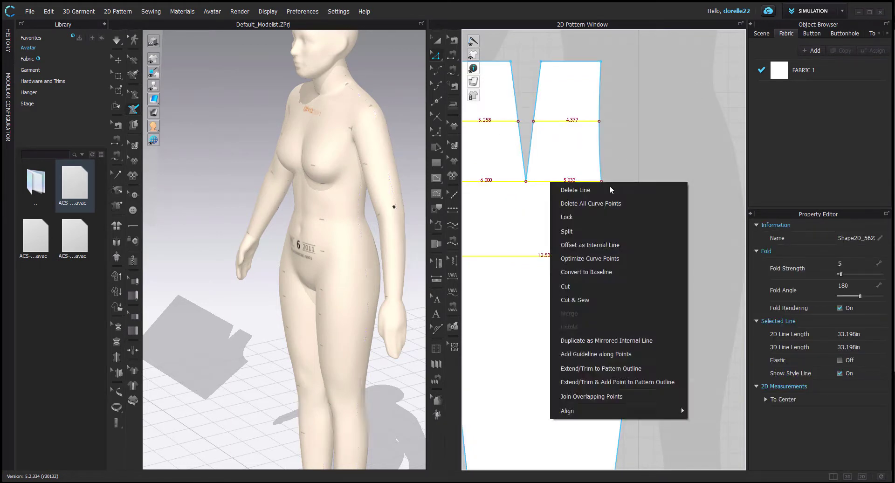
click(611, 273)
scroll(610, 205, down, 3)
scroll(612, 196, up, 3)
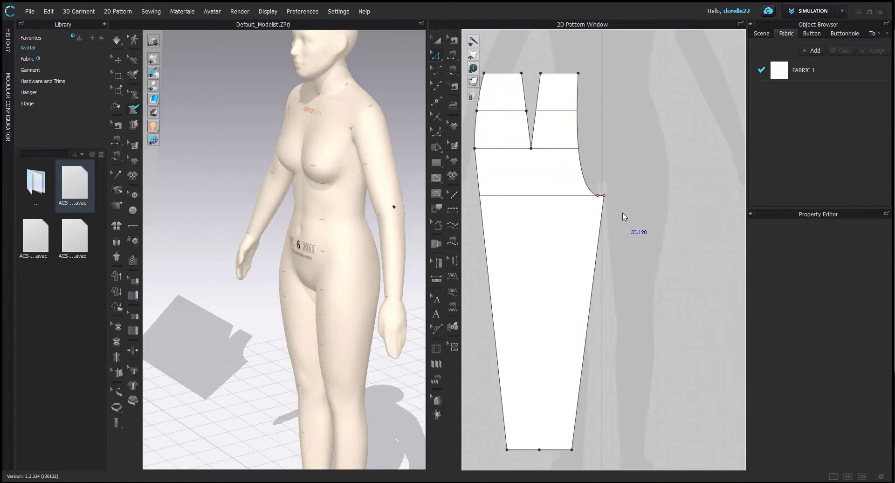
scroll(619, 215, down, 3)
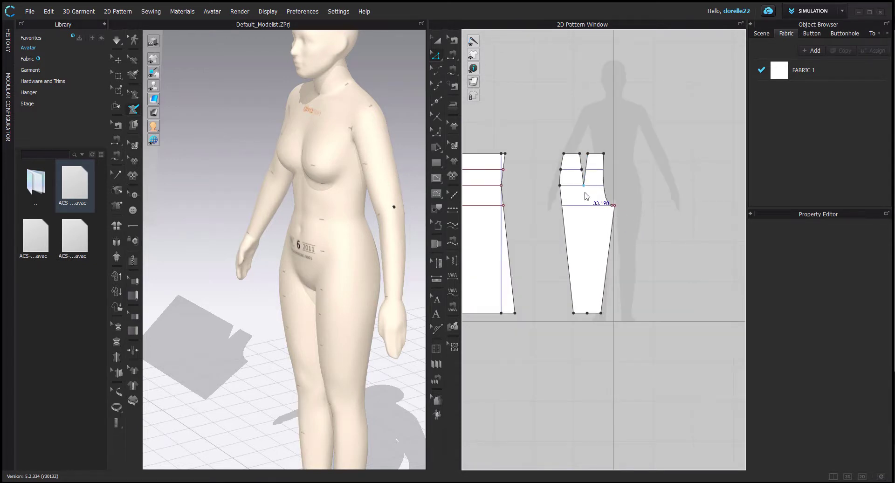
scroll(586, 196, up, 2)
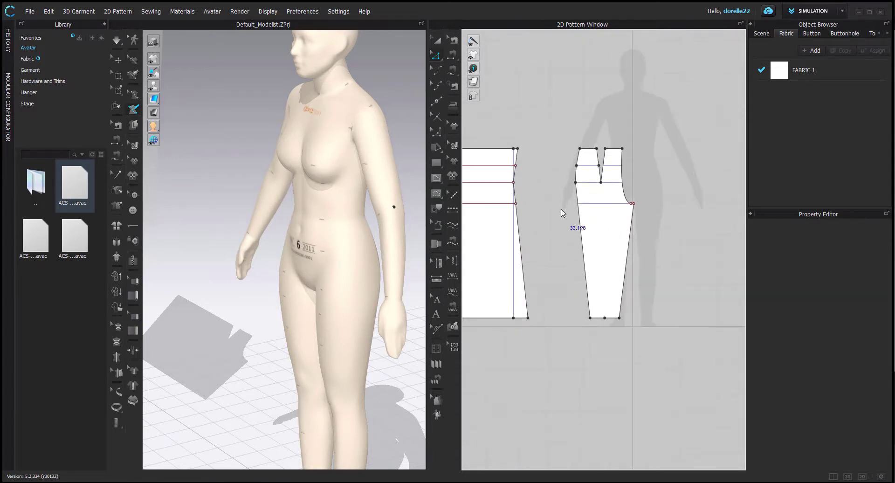
scroll(563, 213, down, 2)
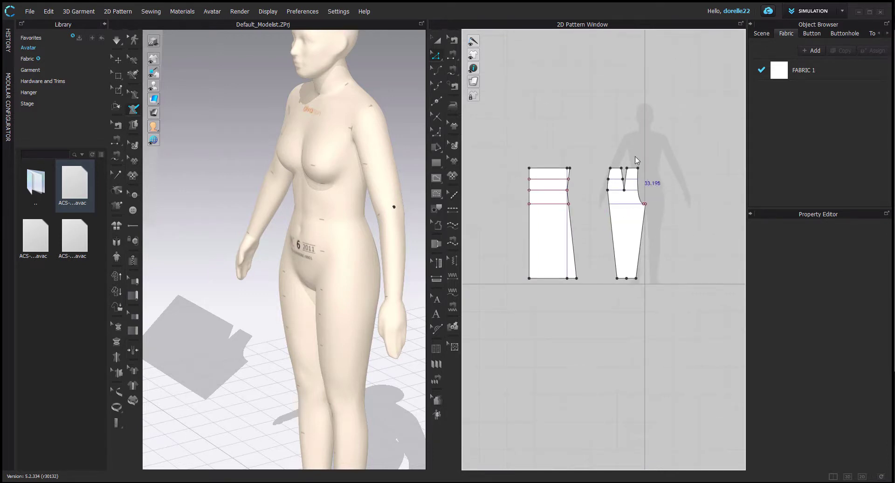
Select both waist segments of the pant leg and lower them by 2 in.
click(631, 168)
scroll(635, 171, up, 3)
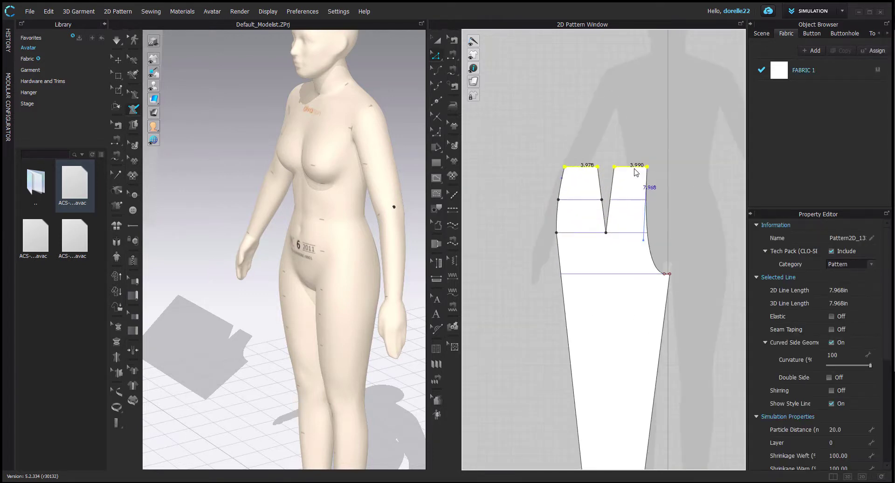
mouse_move(628, 170)
mouse_down()
mouse_move(629, 180)
mouse_move(631, 172)
mouse_up()
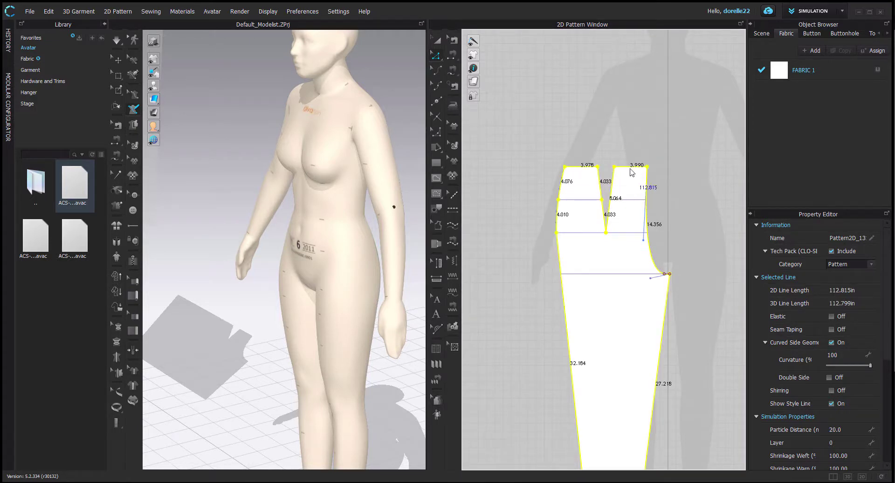
drag(550, 151, 688, 179)
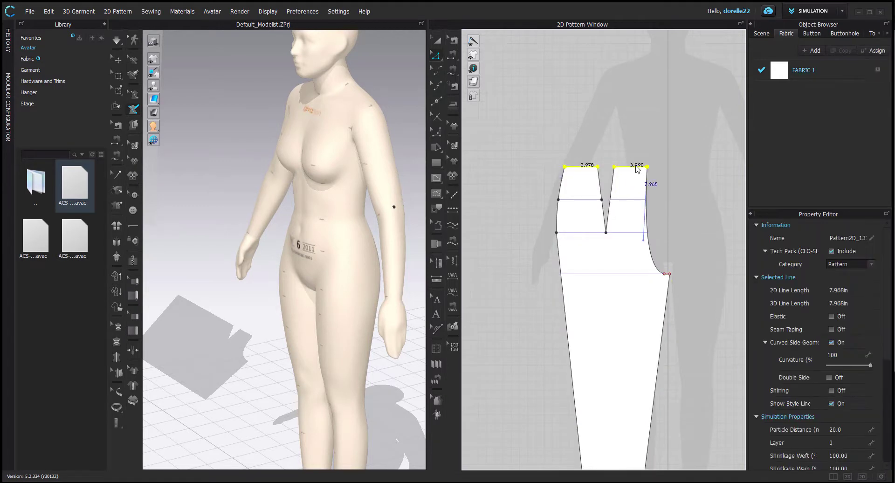
drag(637, 170, 638, 180)
right_click(638, 180)
text(2)
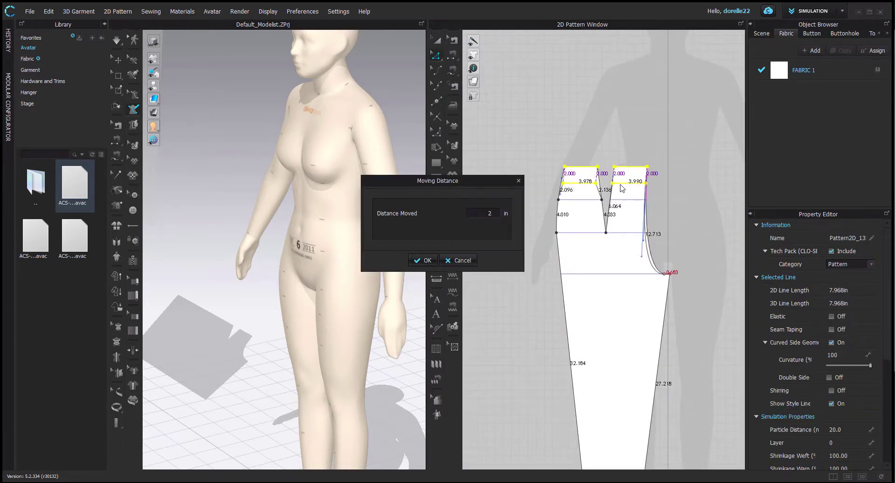
key(Return)
Move the point on the side-facing dart leg inward along the upper baseline so the dart leg is straight.
scroll(652, 224, up, 3)
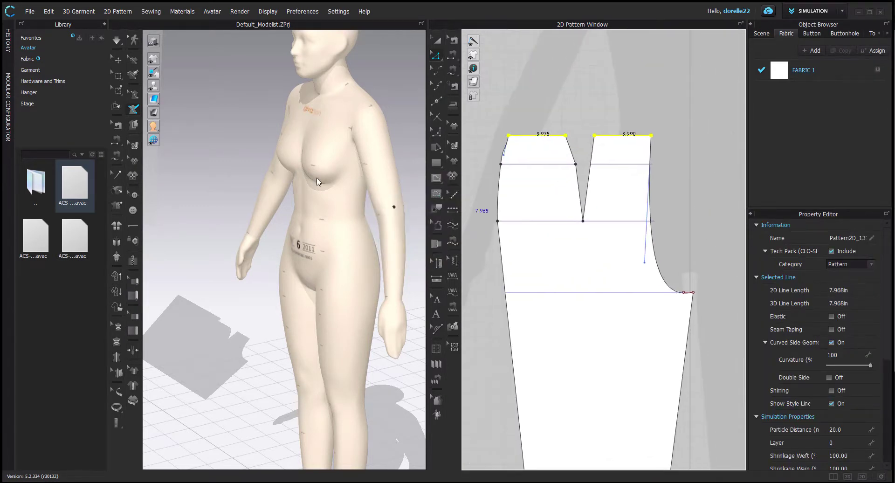
click(580, 159)
click(571, 161)
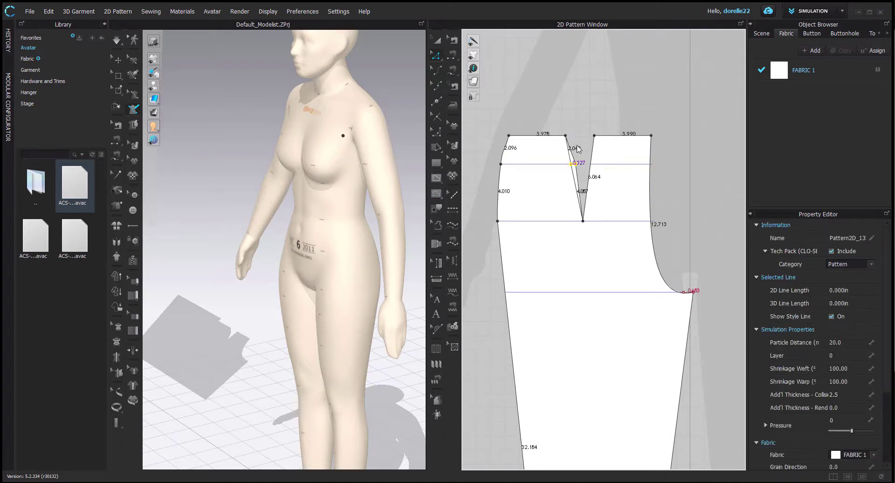
click(578, 149)
Adjust the curve of the side seam between the waist and the upper baseline to smooth it.
scroll(543, 140, up, 3)
click(543, 140)
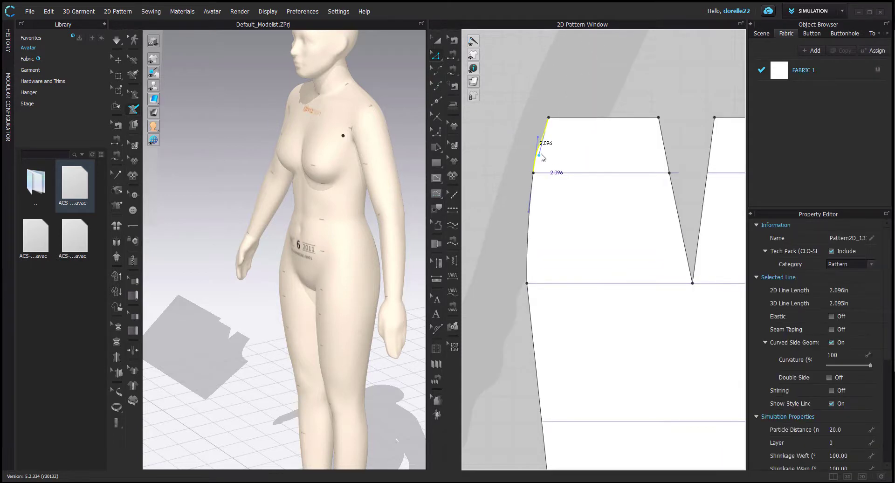
click(536, 134)
scroll(501, 170, down, 6)
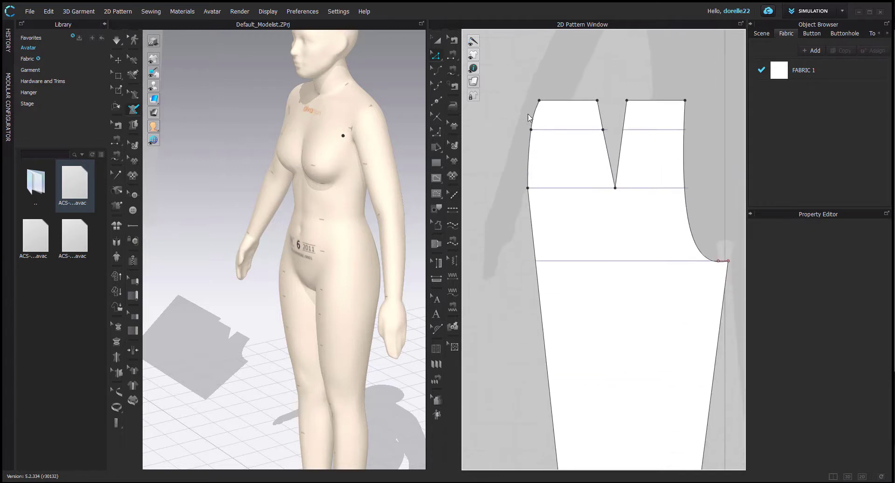
Offset the waist edge of the wide, undrafted leg block as an internal line 2 in below it.
scroll(502, 171, down, 2)
middle_drag(475, 142, 594, 142)
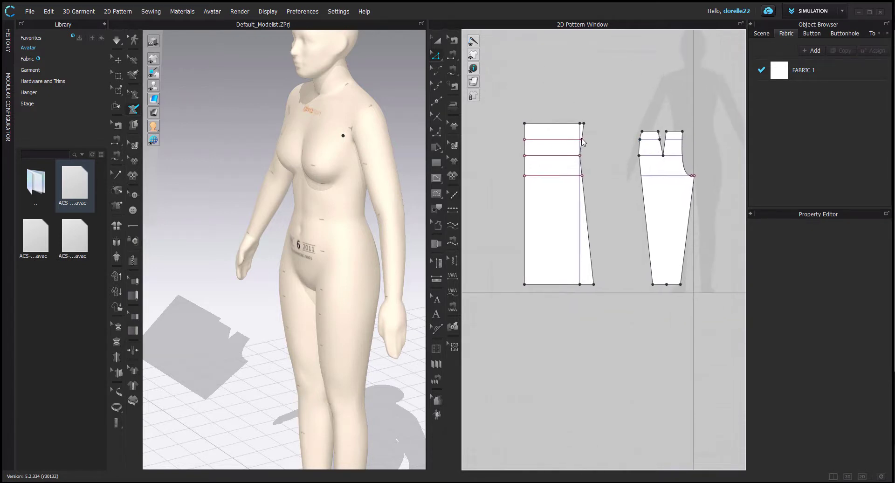
scroll(593, 144, up, 6)
click(606, 104)
right_click(602, 103)
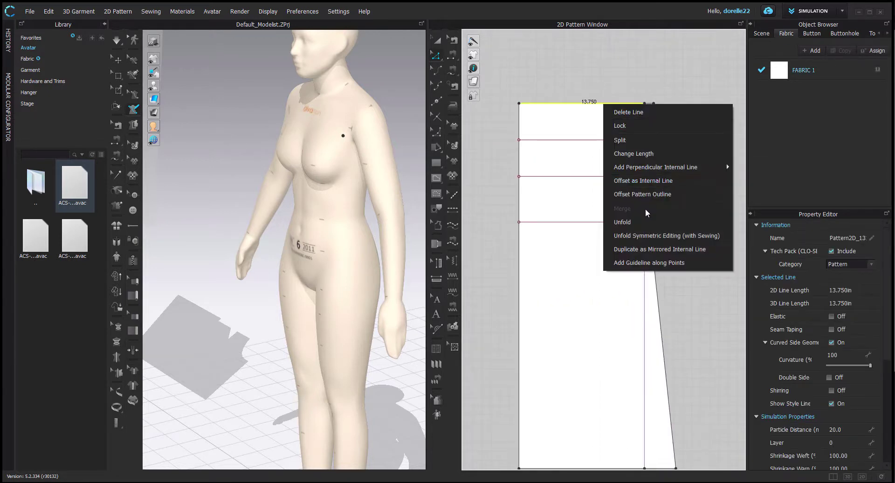
click(651, 180)
text(1)
key(Return)
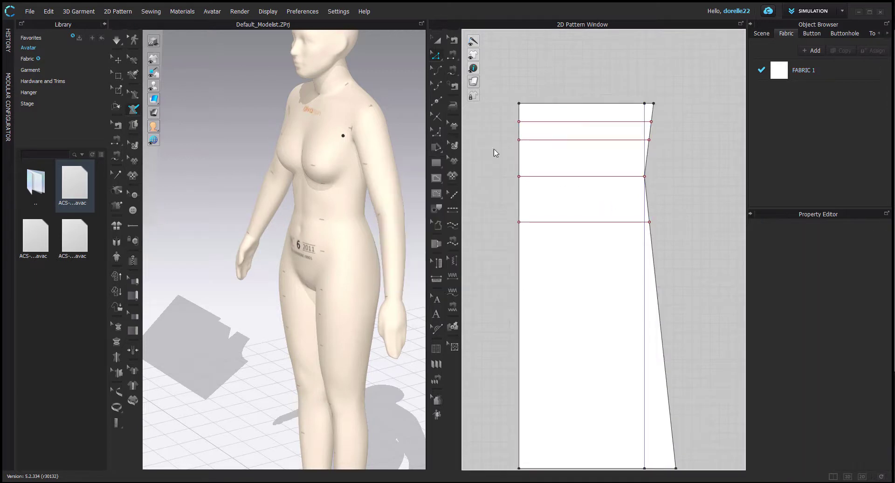
click(436, 177)
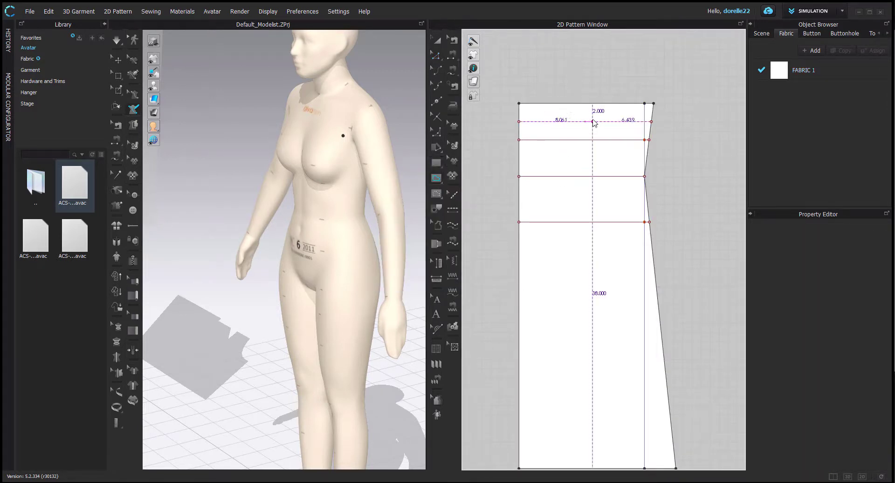
click(559, 103)
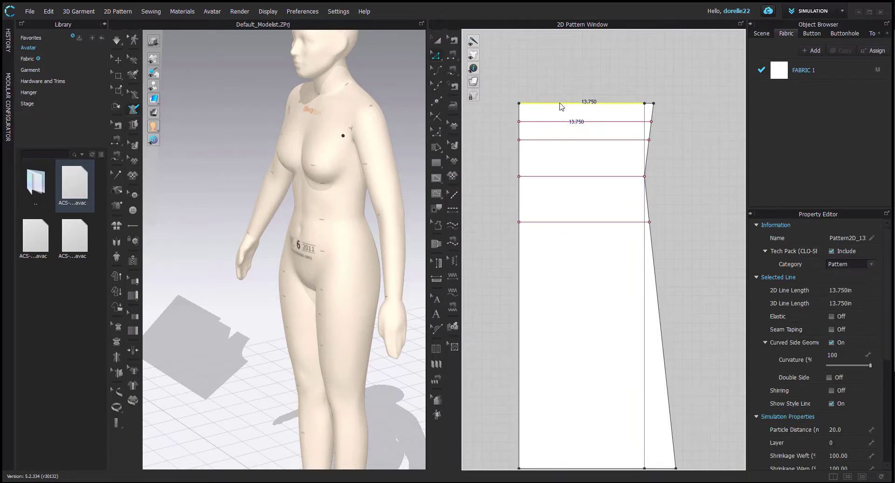
right_click(560, 103)
Add a dart centre point about 7 in along the block's waist edge and one point about 0.77 in on each side of it.
click(437, 101)
scroll(586, 108, up, 5)
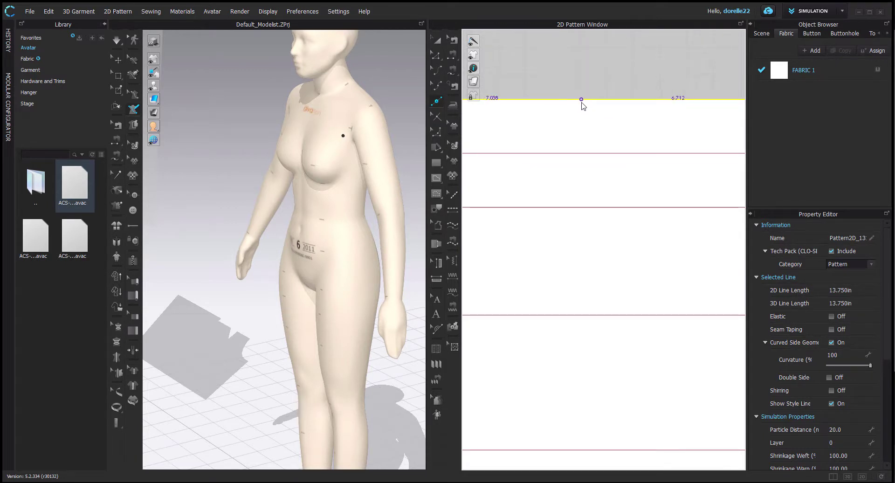
click(580, 99)
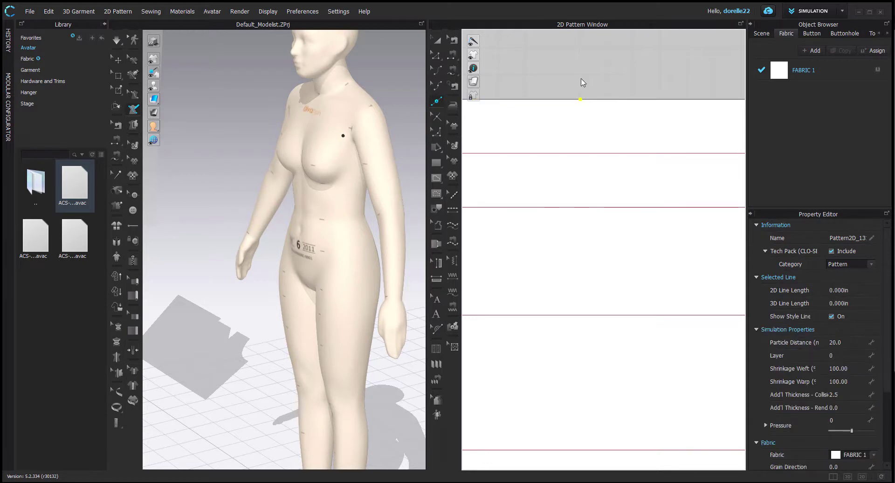
click(559, 100)
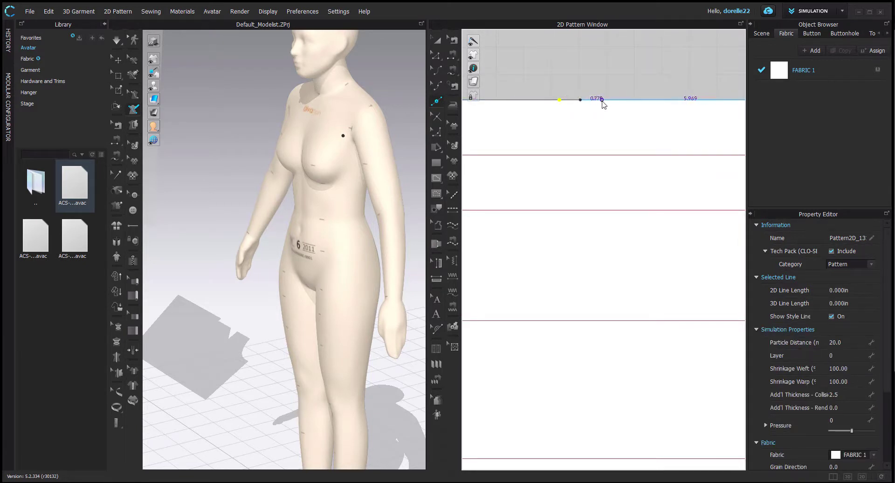
scroll(604, 94, down, 2)
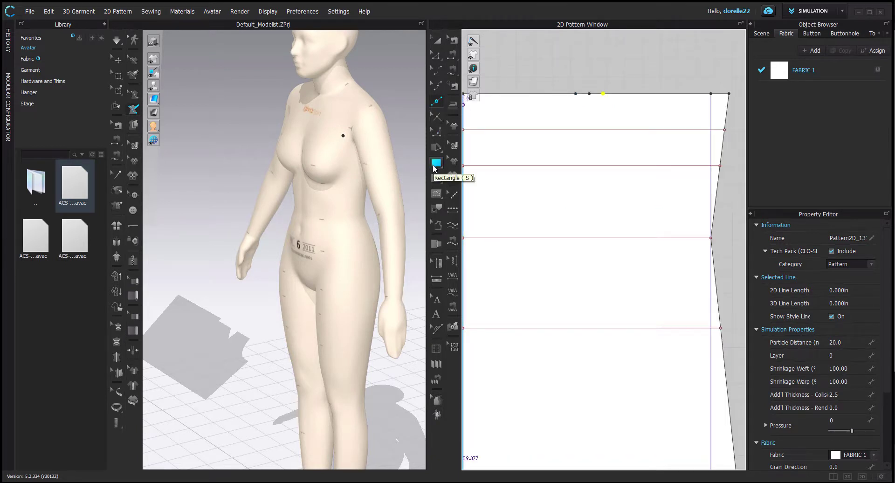
Draw an internal line from the inner waist point to the outer-edge end of the crotch line, and bend it into a smooth crotch curve.
middle_drag(537, 84, 620, 98)
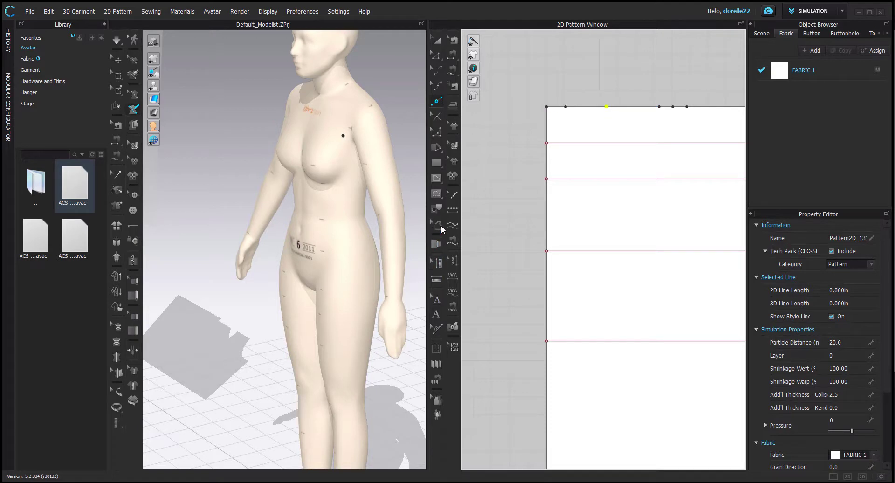
click(436, 178)
click(605, 107)
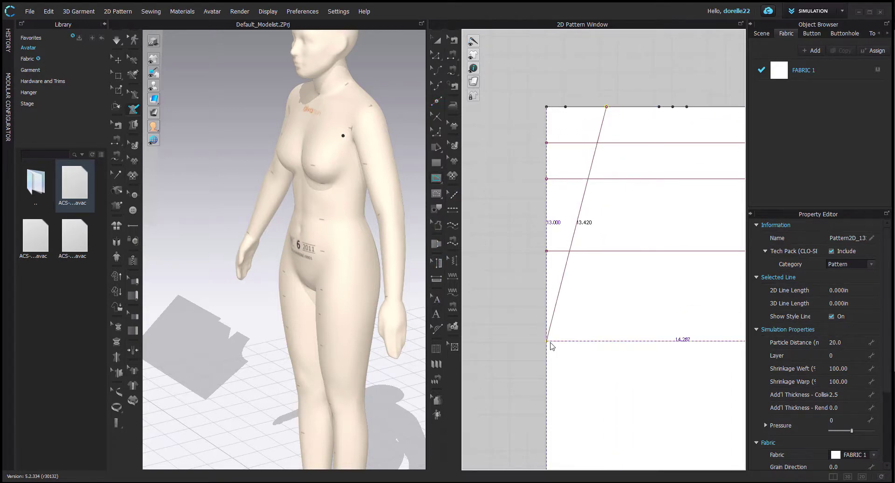
click(546, 340)
double_click(546, 341)
click(436, 70)
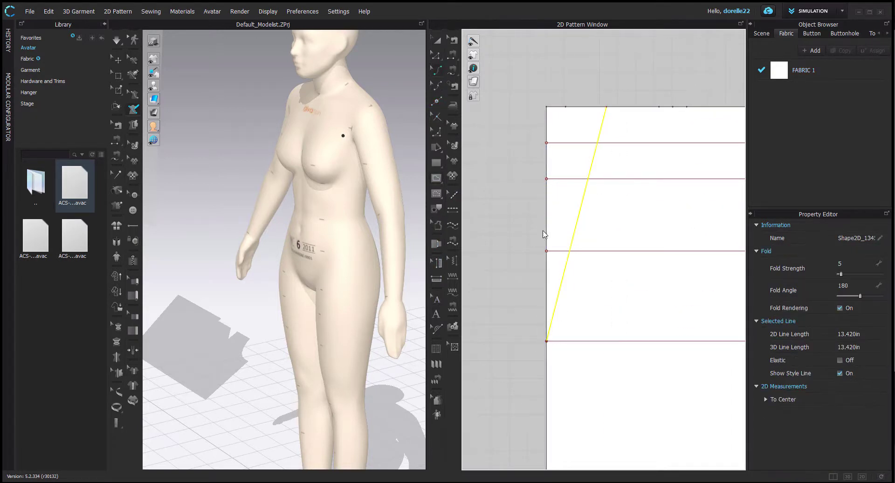
drag(569, 278, 605, 310)
Draw two internal dart legs from the outer dart points to the hip line below the dart centre, and raise the dart's centre point above the waist.
scroll(527, 259, down, 2)
click(436, 177)
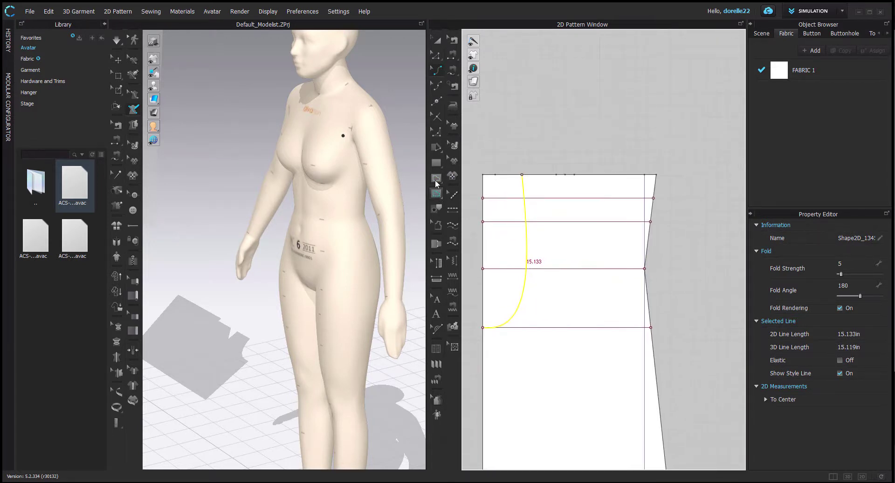
click(556, 175)
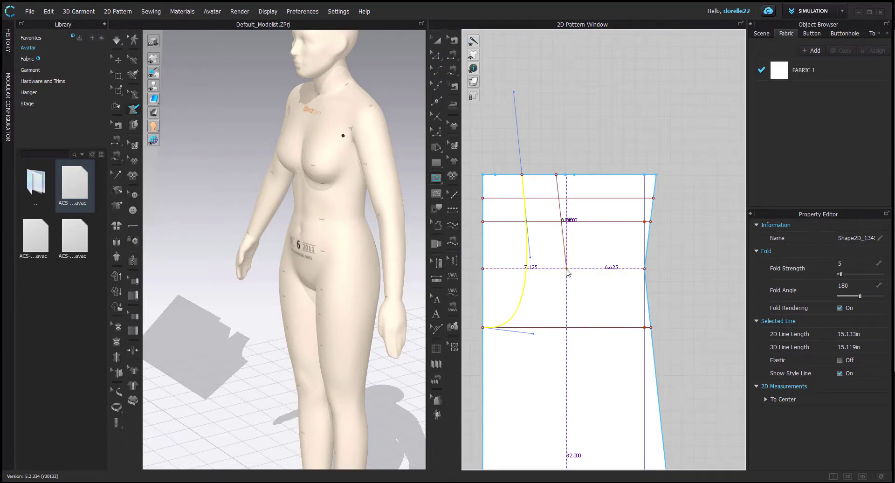
double_click(567, 269)
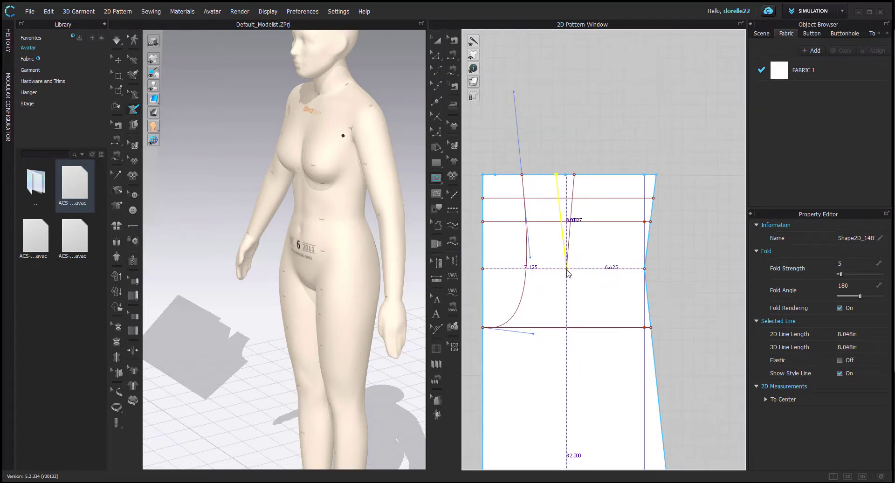
scroll(567, 273, up, 3)
double_click(567, 275)
scroll(567, 275, down, 3)
scroll(594, 163, up, 3)
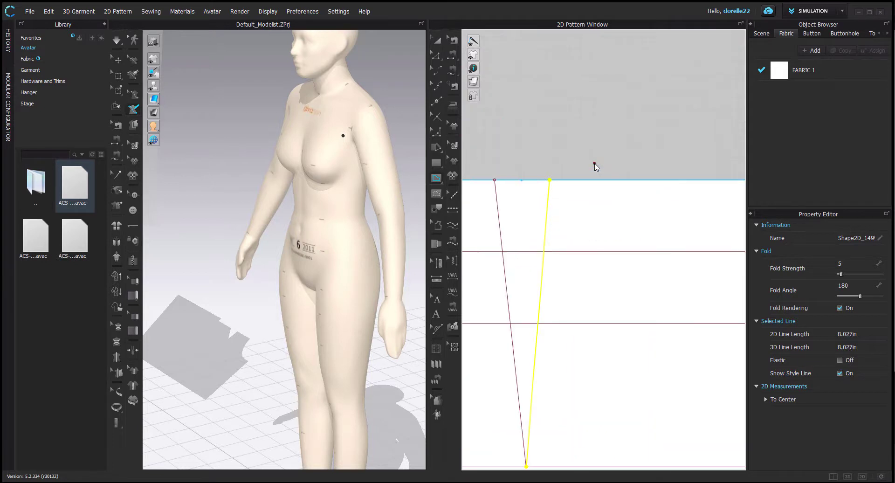
click(436, 55)
drag(521, 180, 521, 163)
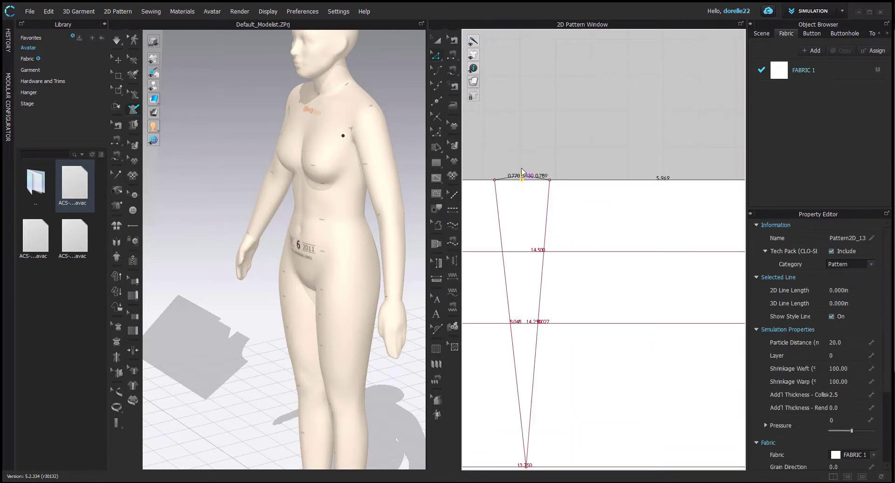
right_click(496, 203)
click(577, 417)
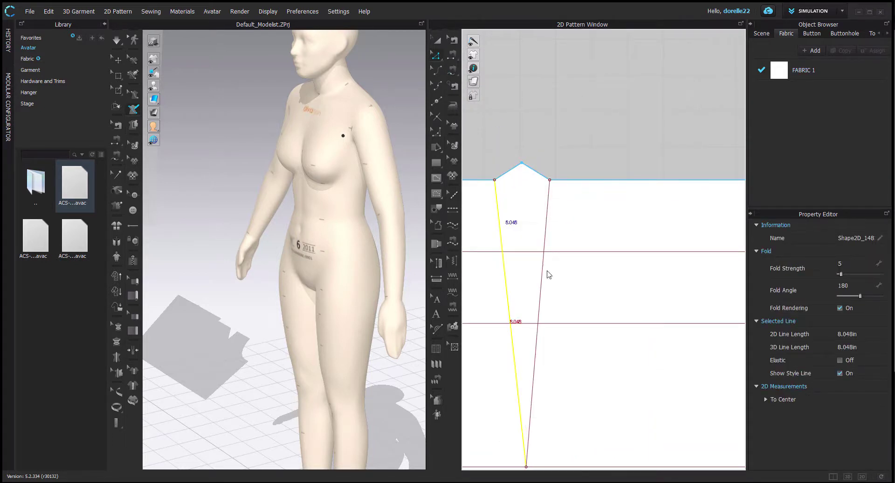
scroll(551, 243, down, 4)
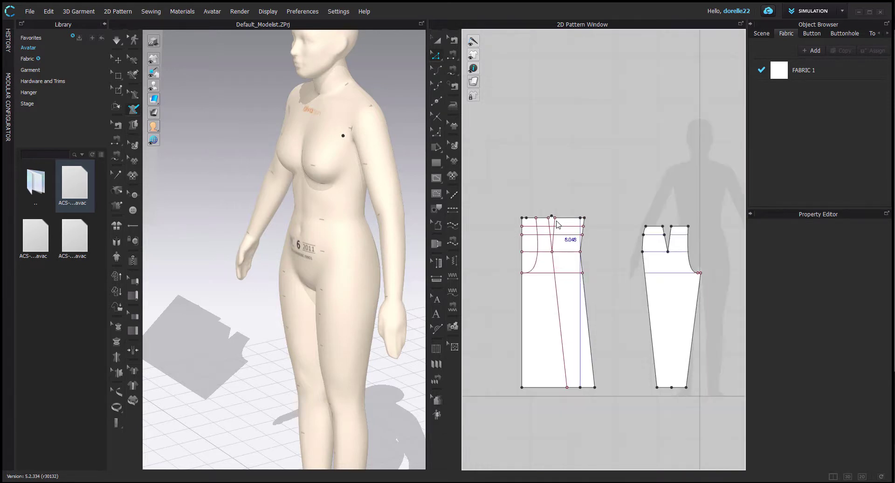
click(557, 227)
scroll(556, 226, up, 4)
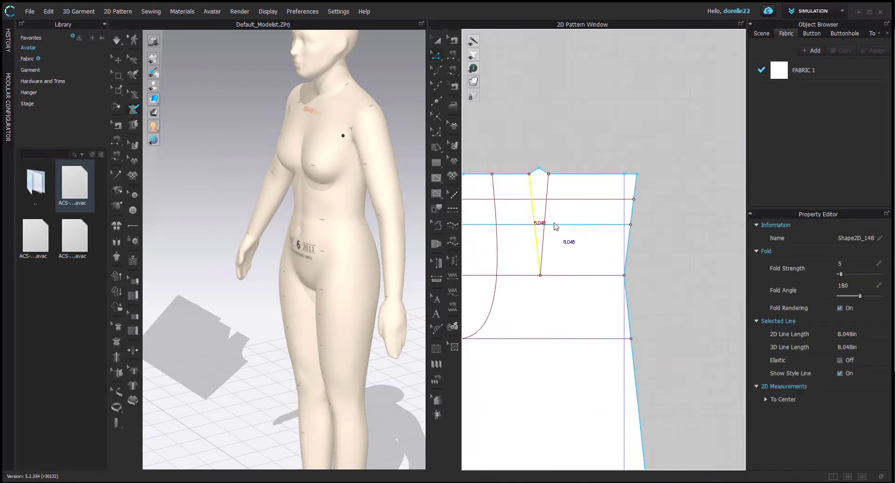
Intersect and merge the overlapping tip points of the two dart legs on the hip line, and select the joined dart line.
click(540, 275)
drag(530, 266, 548, 280)
right_click(542, 275)
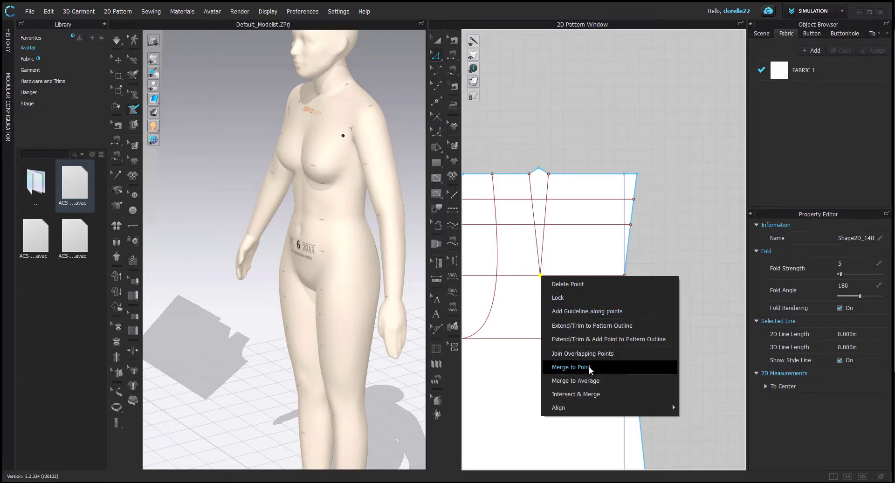
click(589, 399)
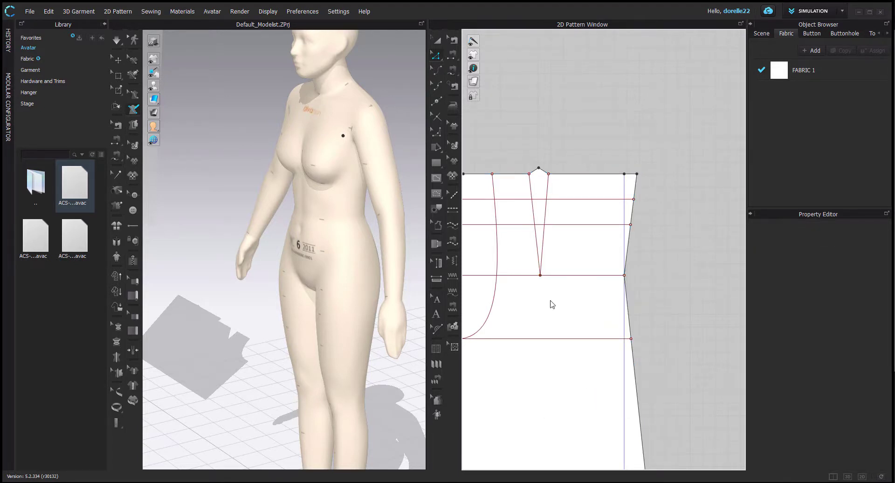
click(539, 252)
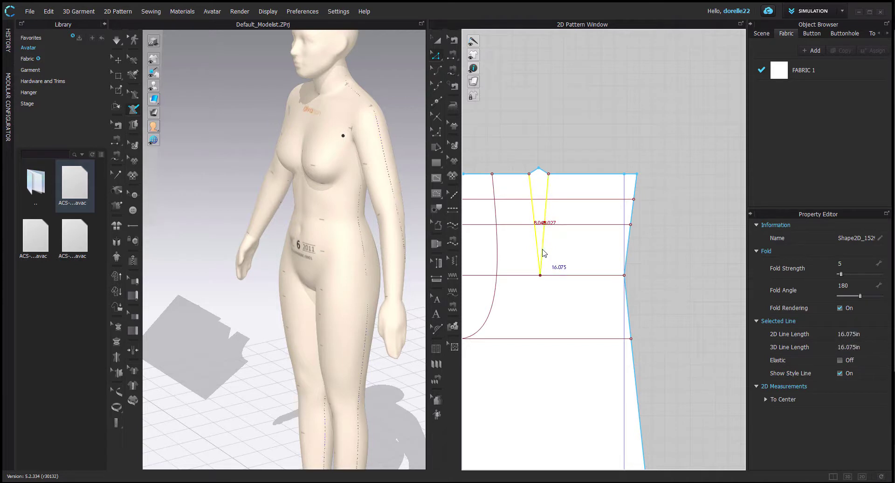
Add a waist point just inside the vertical side guideline and draw an internal line from it to the side end of the hip line.
click(671, 264)
scroll(672, 264, down, 1)
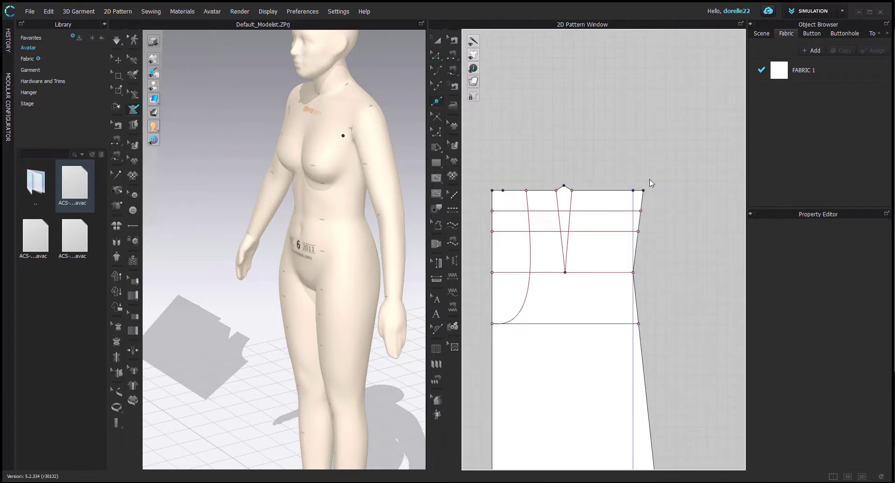
click(622, 191)
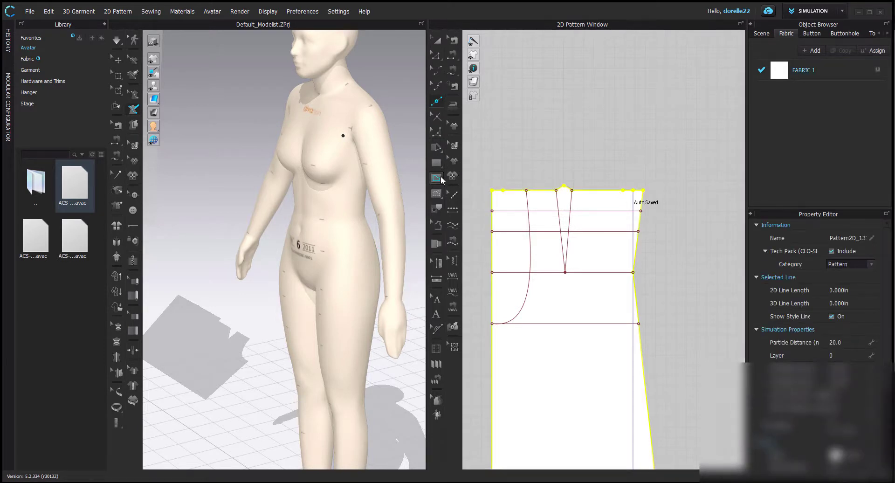
click(440, 178)
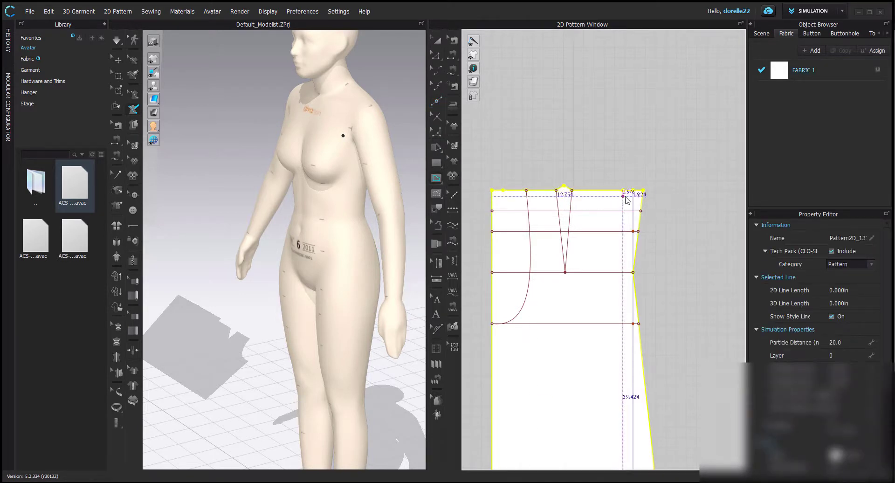
double_click(633, 273)
middle_drag(647, 342, 649, 192)
click(635, 122)
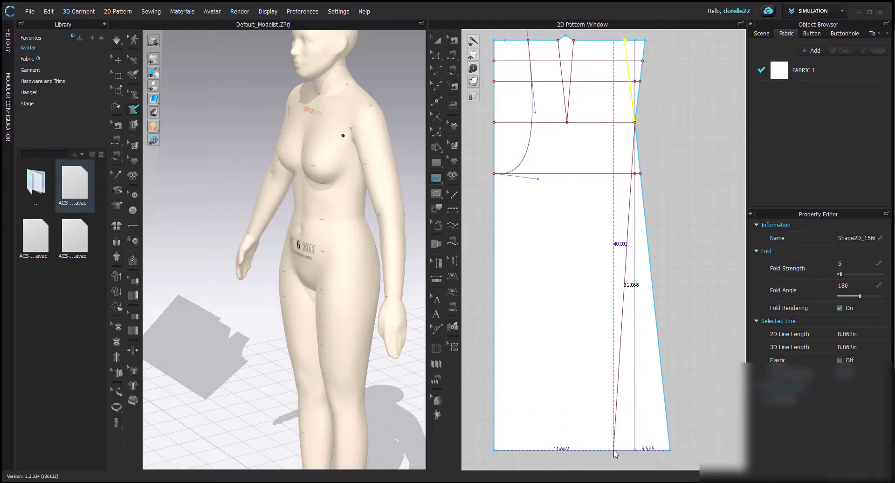
double_click(635, 449)
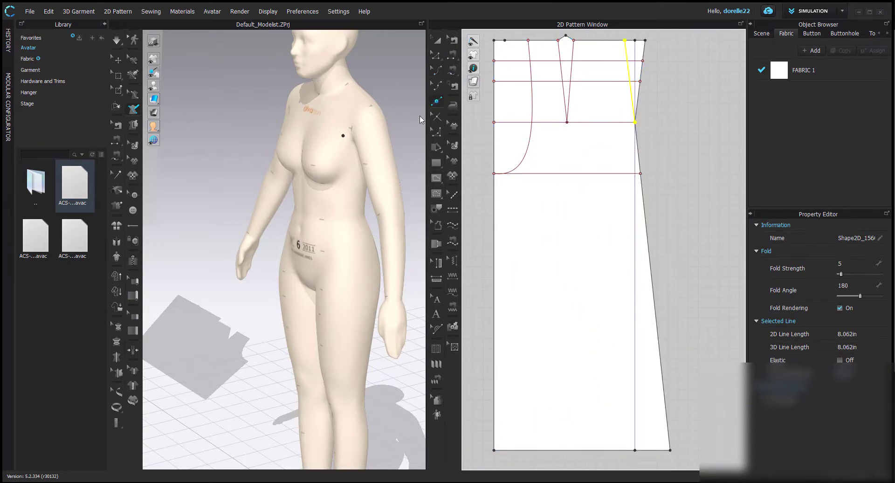
Split the 13.75 in hem segment uniformly into 4 segments.
key(z)
click(577, 451)
right_click(579, 450)
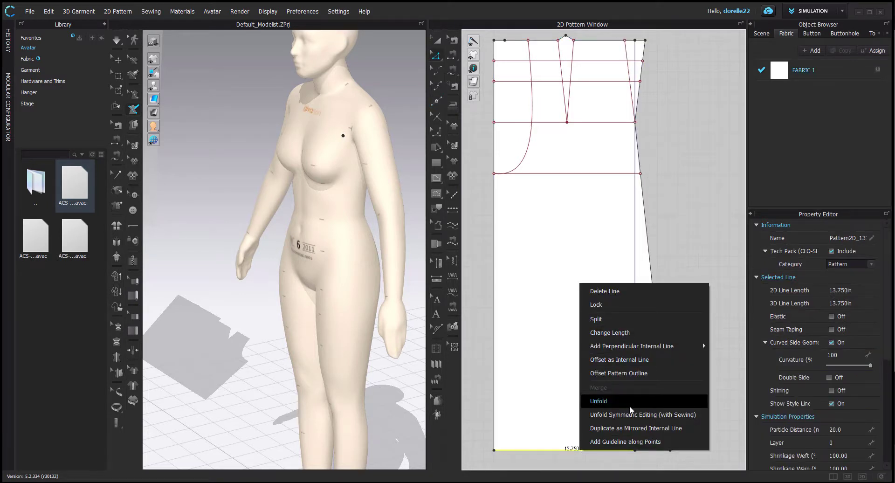
click(611, 320)
click(403, 257)
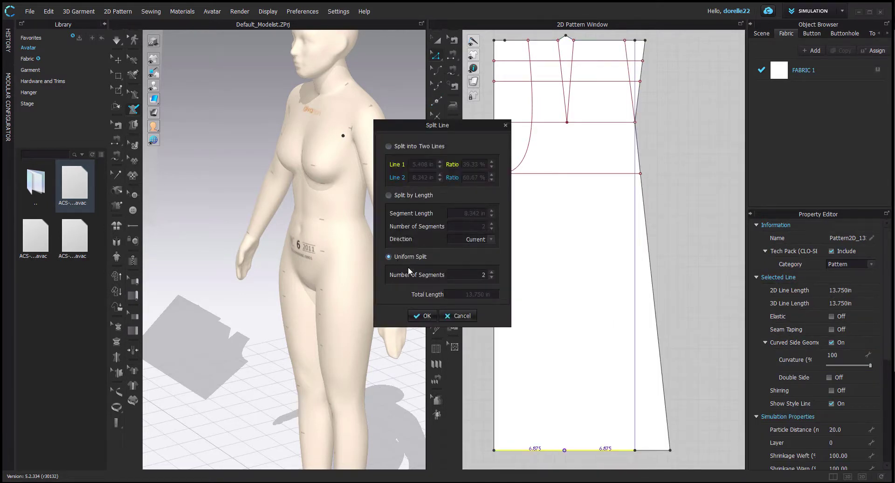
click(427, 315)
Draw internal lines from the hip line's side end and from the crotch line's end to the nearest hem division points, forming side seam and inseam.
click(437, 177)
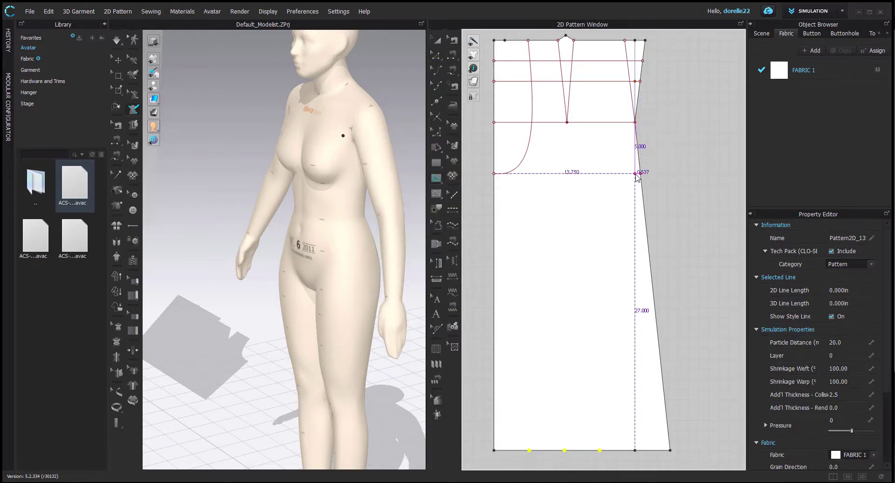
click(635, 122)
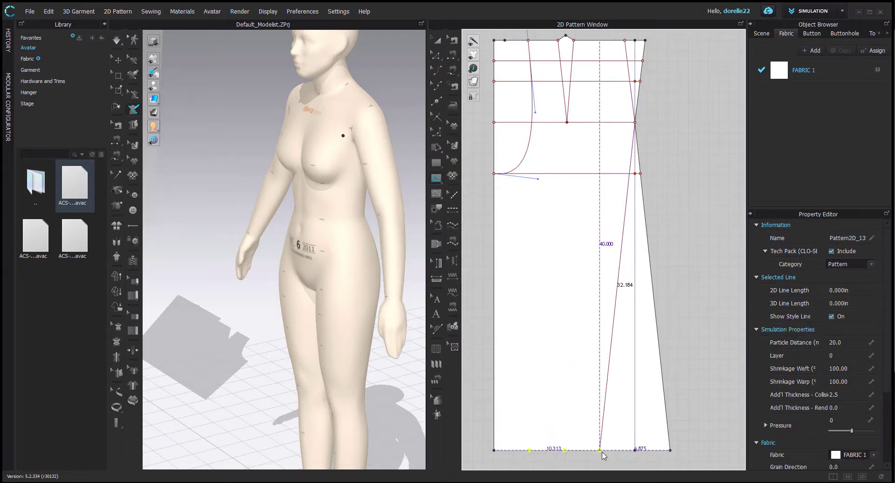
click(600, 450)
click(493, 173)
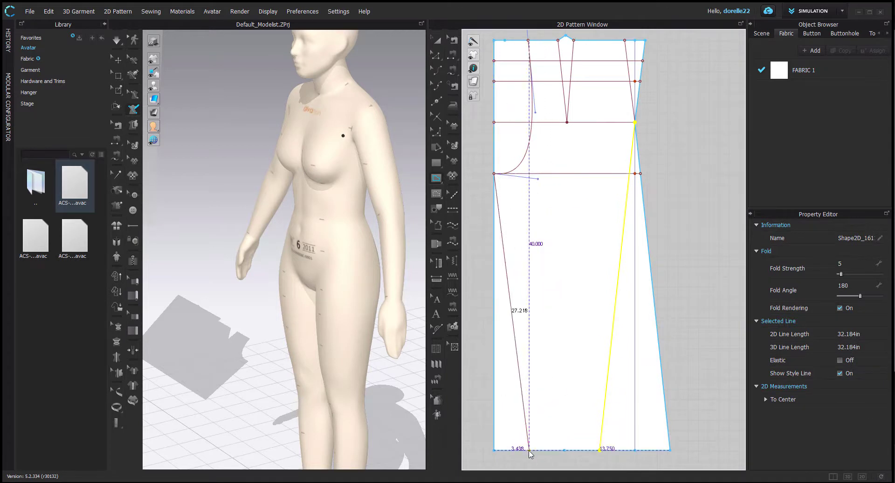
click(529, 451)
click(437, 41)
scroll(685, 147, down, 2)
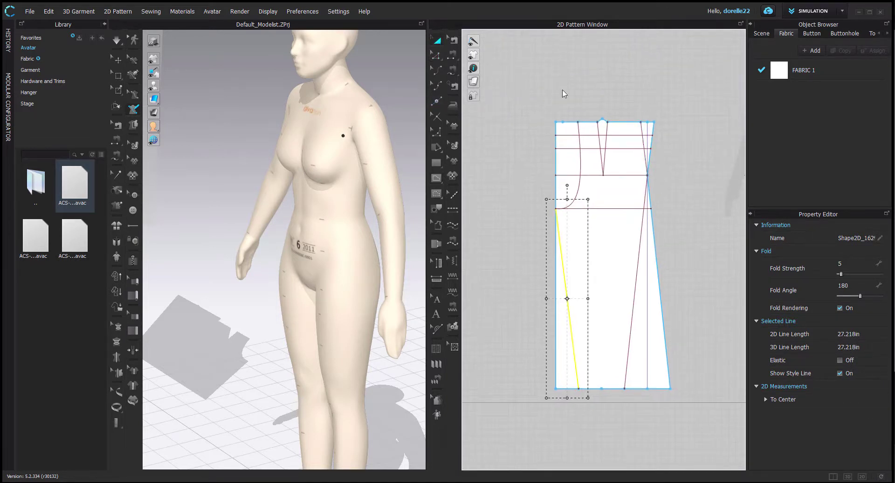
scroll(584, 130, up, 1)
scroll(644, 291, up, 1)
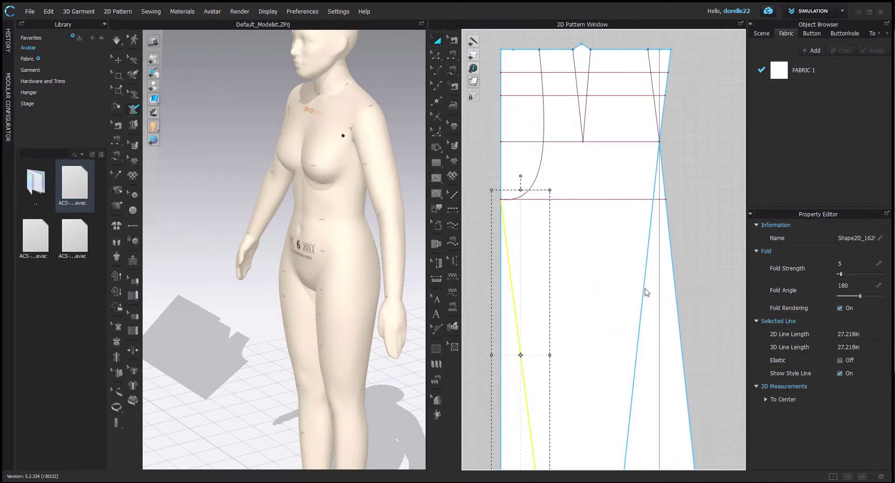
Cut the second leg pattern along its side seam and inseam lines and delete the two outer scrap pieces.
click(647, 292)
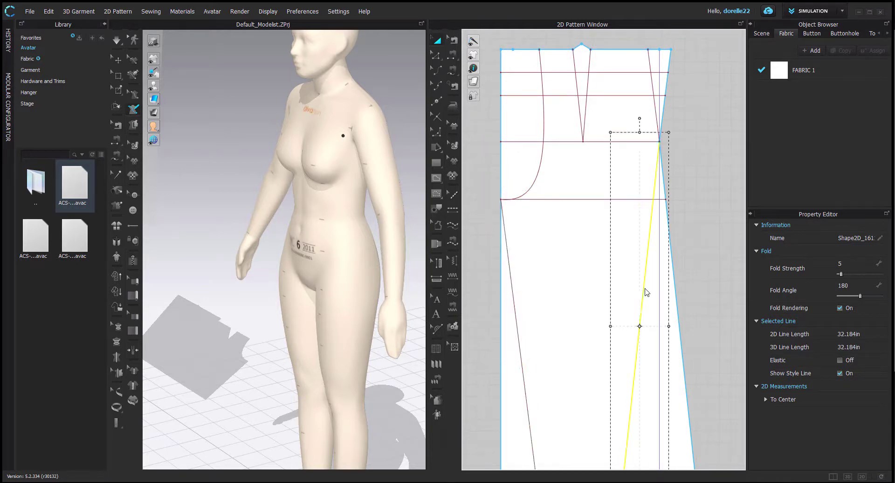
shift+click(519, 343)
right_click(519, 349)
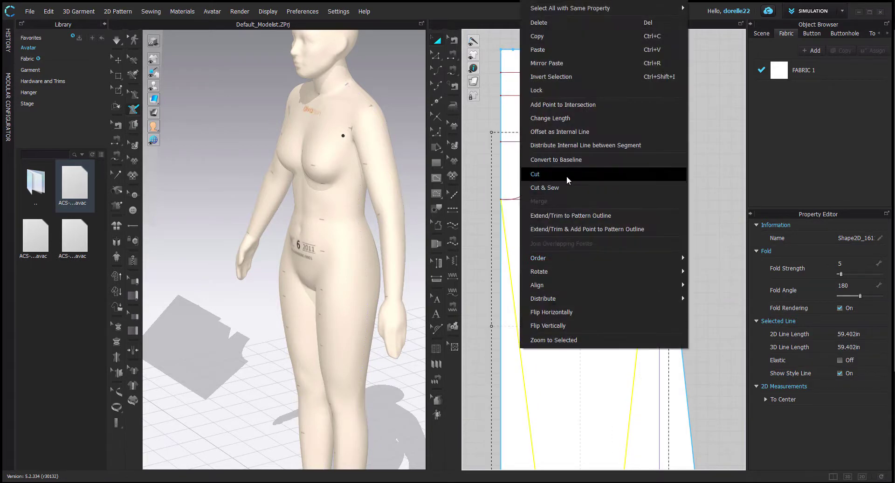
click(546, 173)
click(670, 225)
key(Delete)
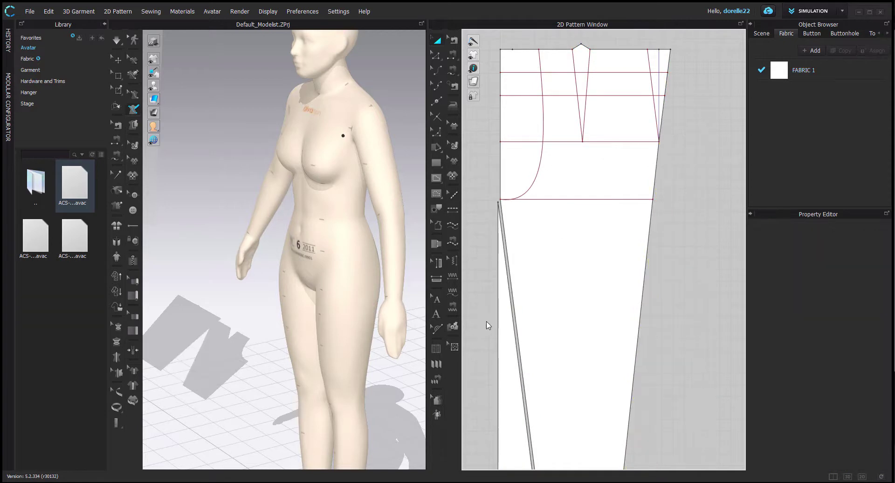
click(498, 333)
key(Delete)
Cut the second leg along the crotch curve and delete the piece outside the curve.
scroll(548, 161, up, 1)
scroll(550, 165, down, 2)
middle_drag(556, 203, 582, 290)
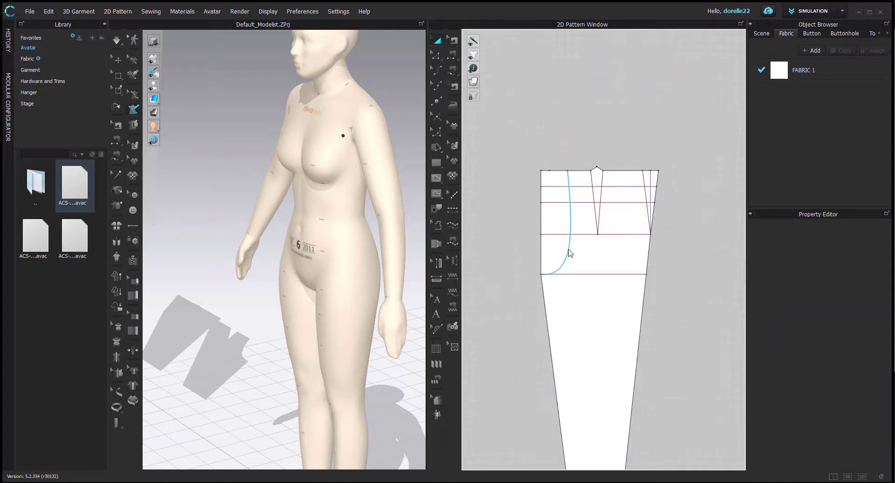
right_click(569, 255)
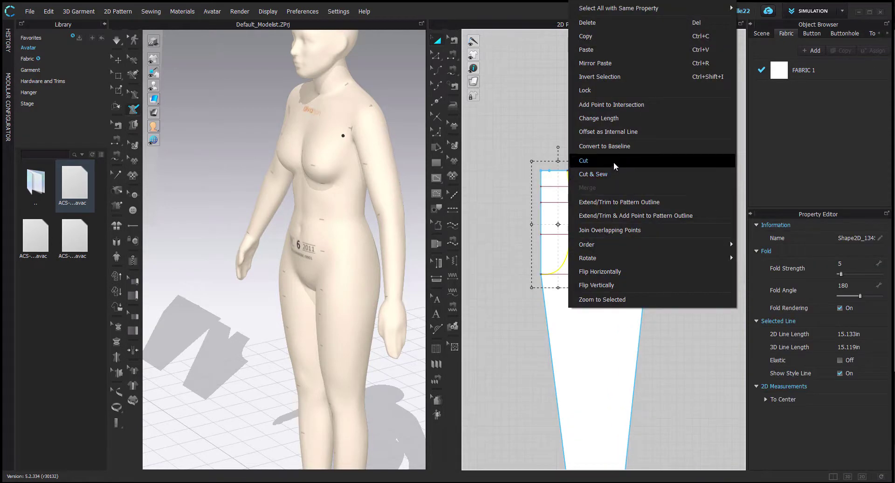
click(592, 160)
click(552, 219)
key(Delete)
Cut along the slanted line from the waist to the side end of the hip line and delete the side wedge.
scroll(629, 184, up, 1)
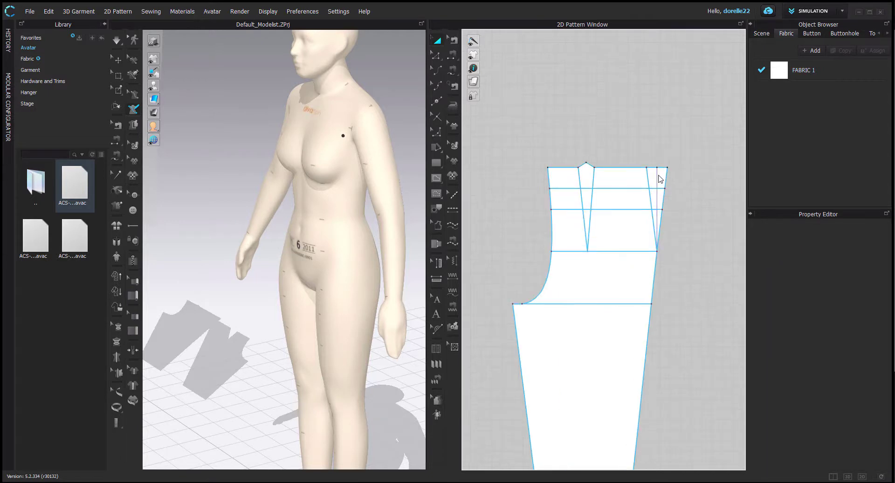
click(648, 180)
right_click(647, 178)
click(679, 341)
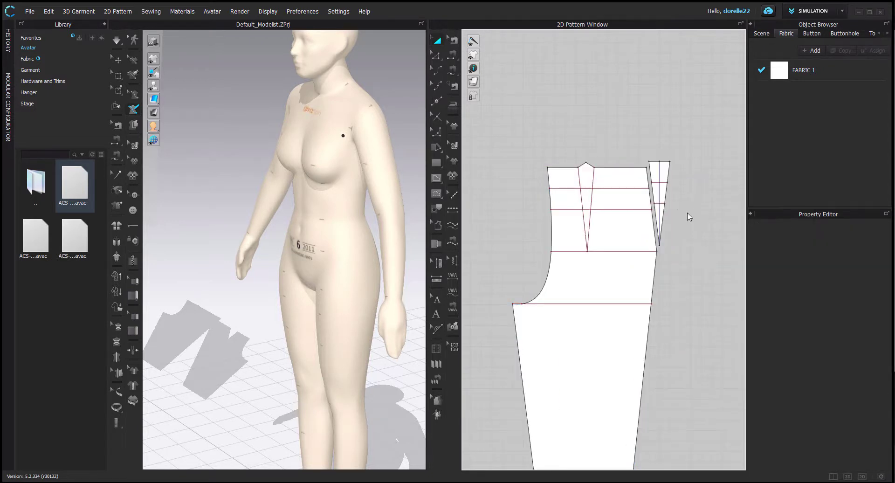
click(666, 182)
key(Delete)
Curve the side edge between waist and hip line outward to about 8.12 in, and measure the avatar's side from waist to hip.
scroll(676, 214, up, 2)
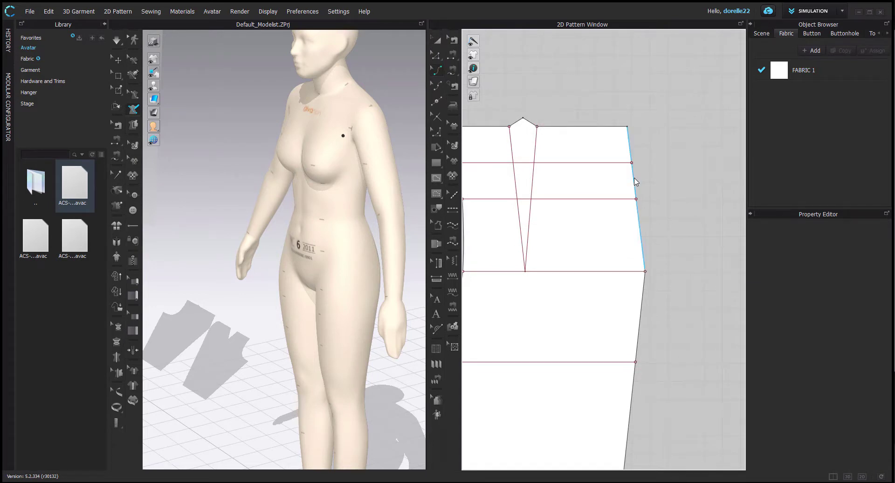
drag(634, 182, 642, 181)
scroll(664, 187, down, 2)
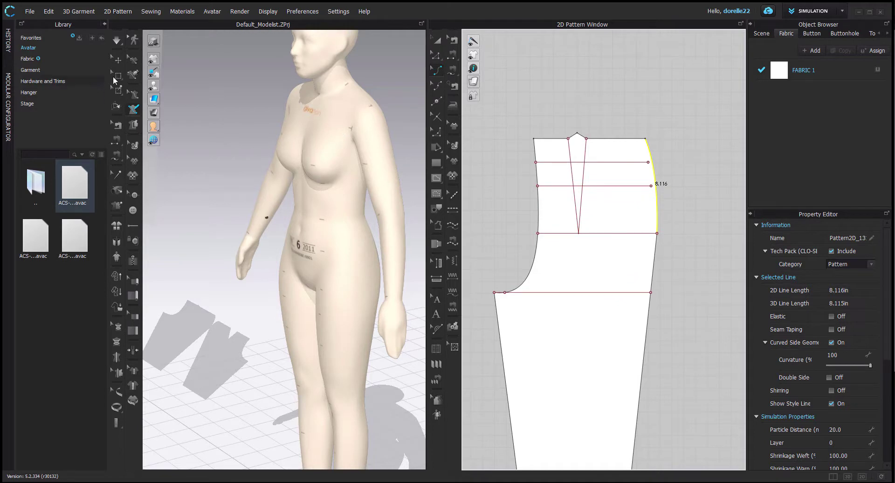
click(358, 222)
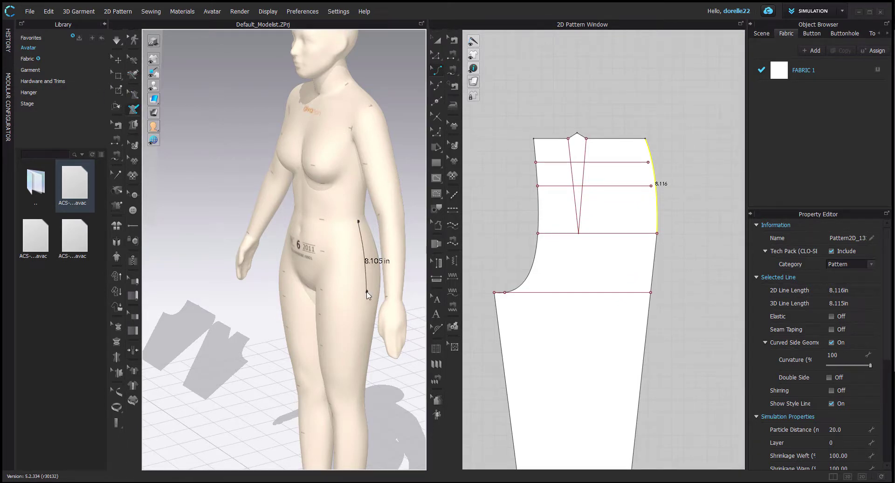
key(Escape)
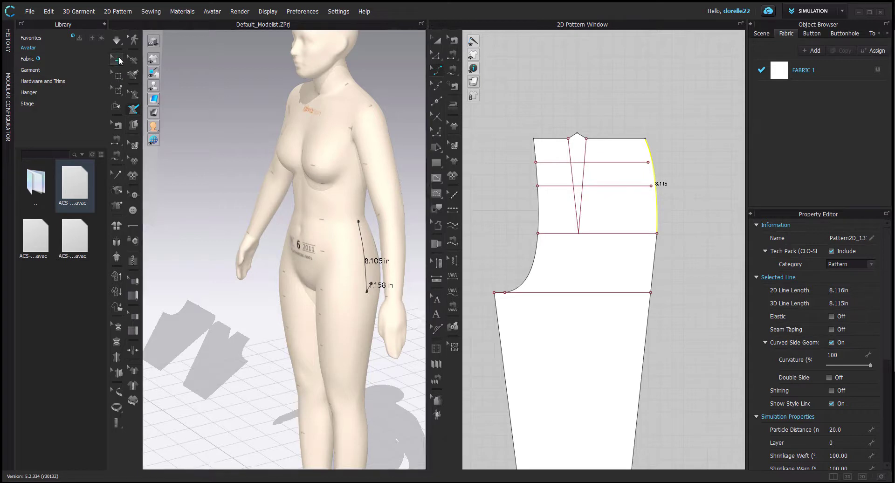
Check both dart leg lengths, cut the pattern along the two dart legs, and delete the dart piece.
click(573, 159)
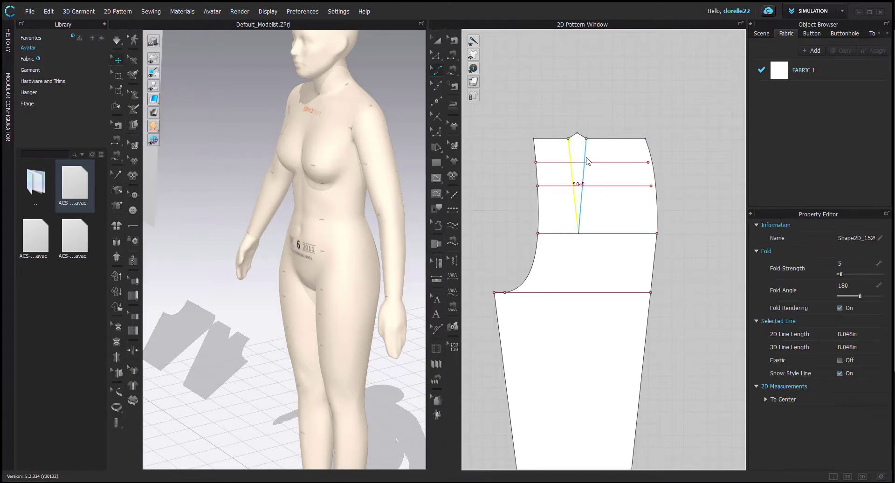
click(586, 160)
key(z)
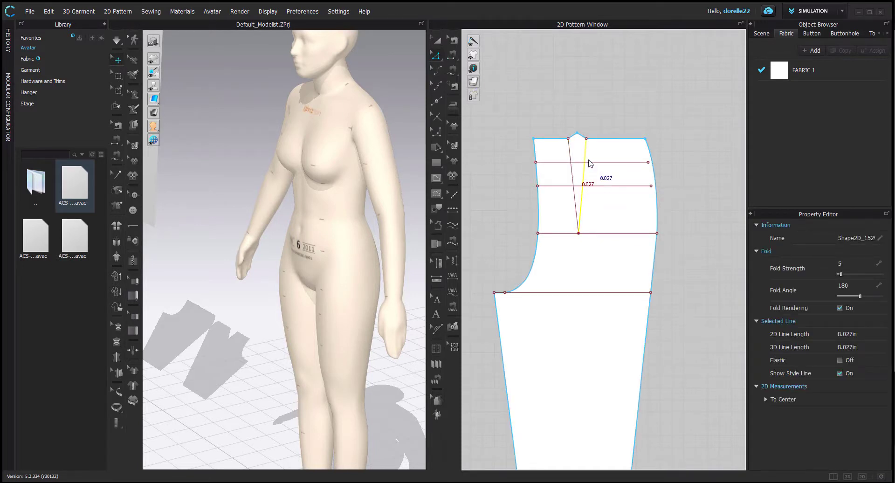
shift+click(570, 156)
right_click(570, 156)
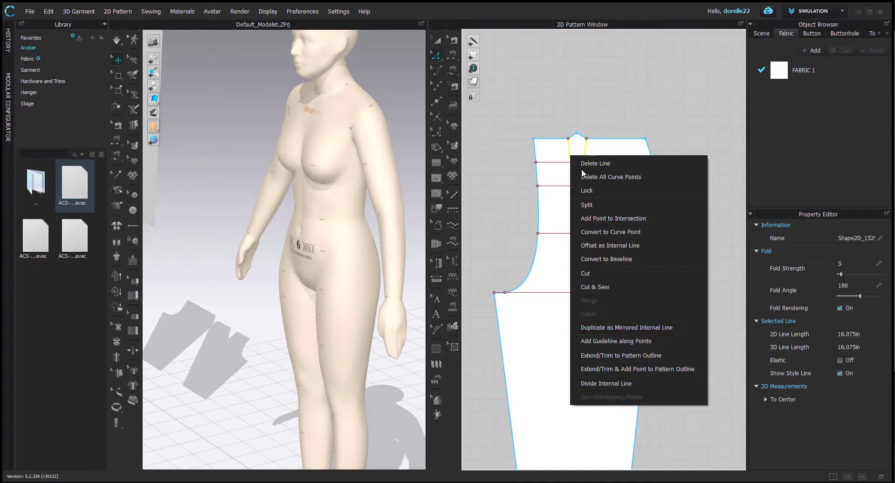
click(605, 274)
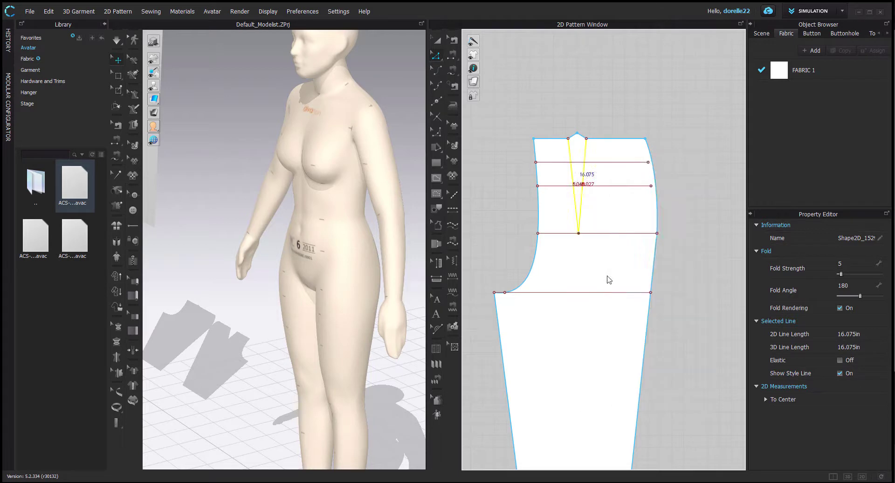
click(438, 41)
click(577, 154)
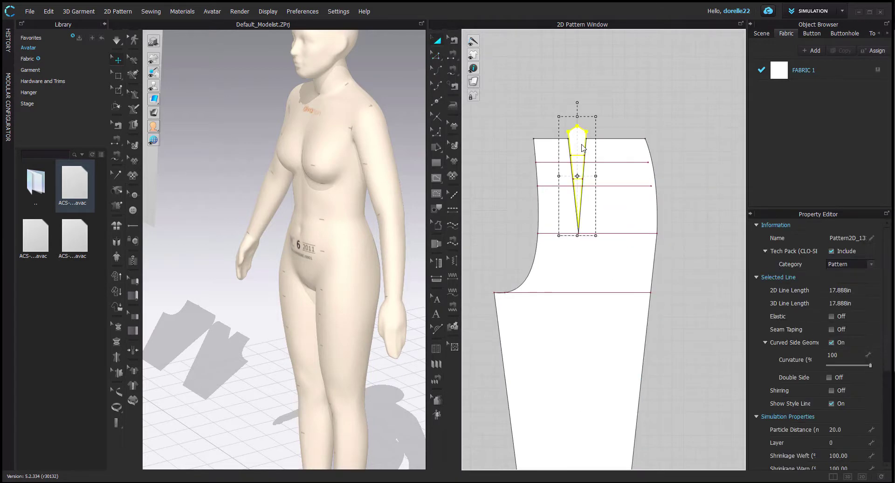
key(Delete)
click(586, 213)
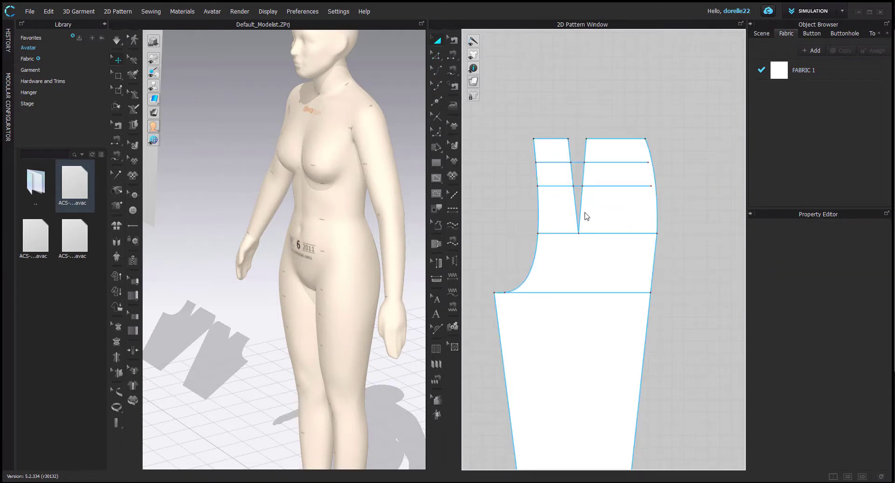
Extend the upper horizontal line on the side-seam side of the dart to the pattern outline.
click(547, 163)
click(597, 162)
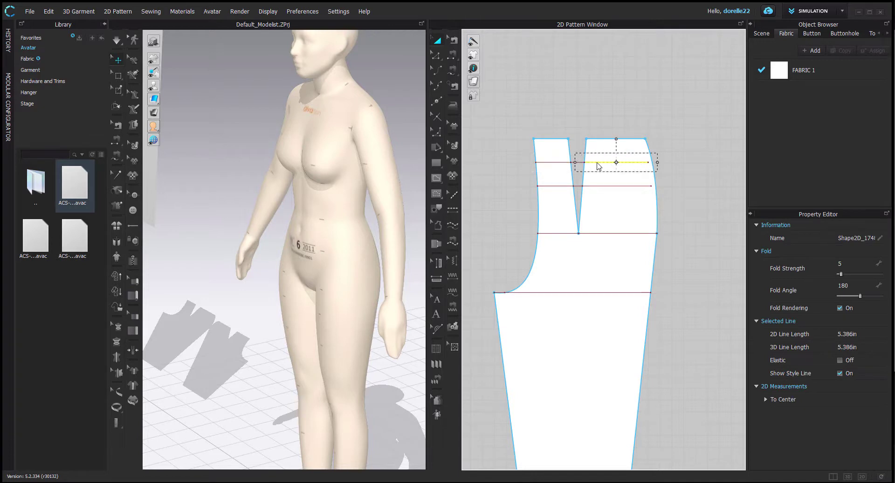
right_click(597, 162)
click(684, 365)
Cut the pattern along the upper horizontal line on both sides of the dart and delete the two top pieces.
click(557, 163)
shift+click(592, 163)
right_click(592, 164)
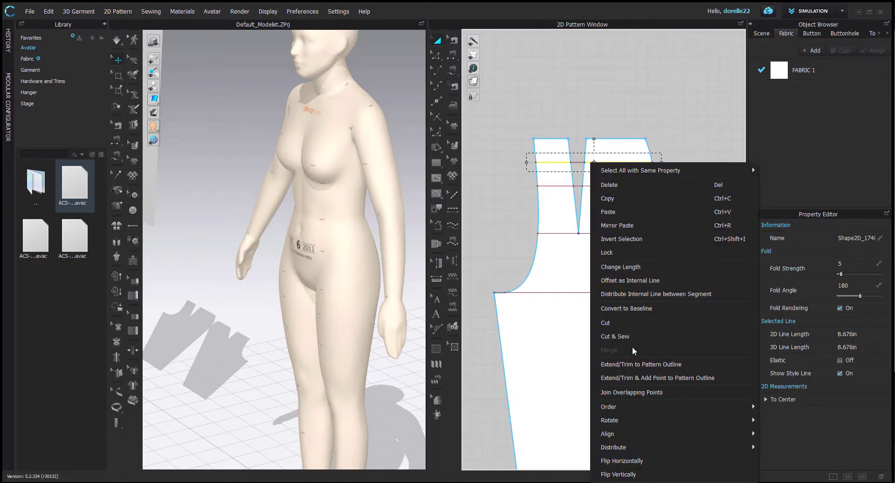
click(620, 322)
click(555, 141)
key(Delete)
click(605, 142)
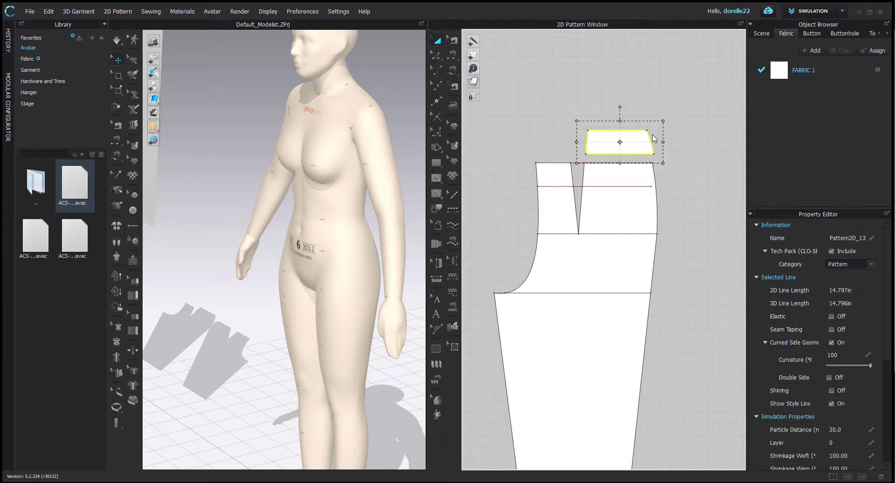
key(Delete)
Move the finished second leg aside and clone the first leg as a symmetric pattern with sewing, placed next to the original.
scroll(671, 191, down, 5)
middle_drag(671, 191, 543, 173)
scroll(533, 200, down, 2)
drag(523, 199, 741, 212)
click(524, 271)
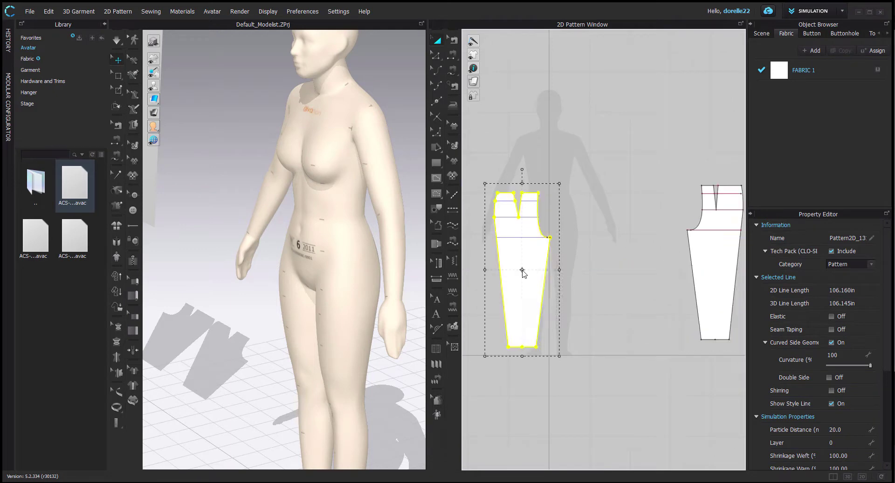
right_click(522, 270)
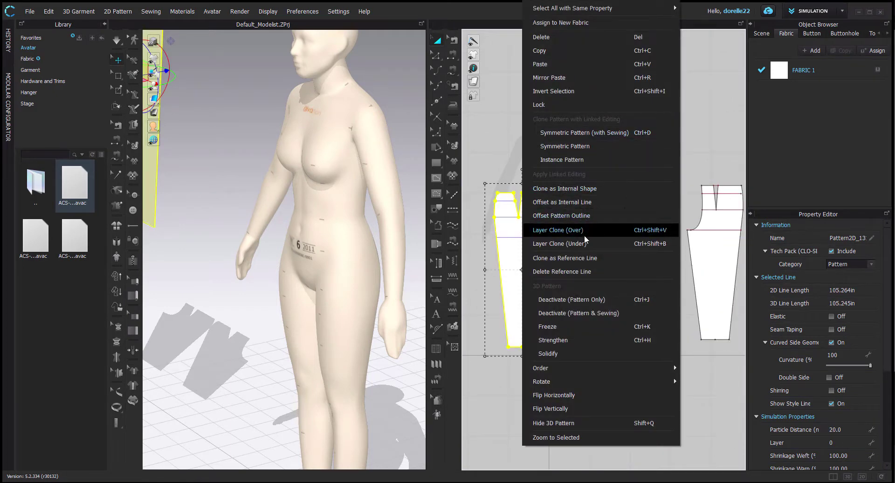
click(582, 132)
click(583, 269)
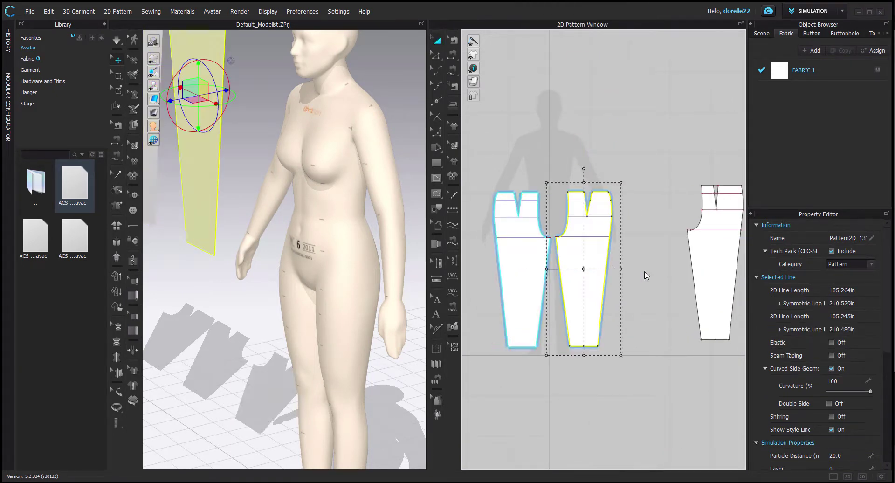
Convert the second leg's crotch, hip and upper horizontal lines to baselines, and remove the short segment crossing the dart opening.
mouse_move(644, 273)
middle_down()
mouse_move(566, 272)
mouse_move(531, 325)
middle_up()
scroll(566, 272, up, 3)
scroll(665, 256, up, 2)
click(665, 256)
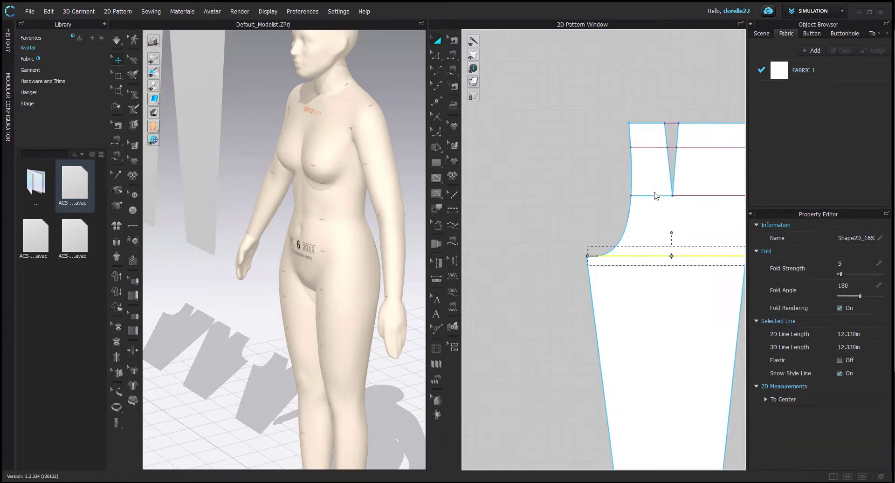
shift+click(655, 196)
shift+click(680, 148)
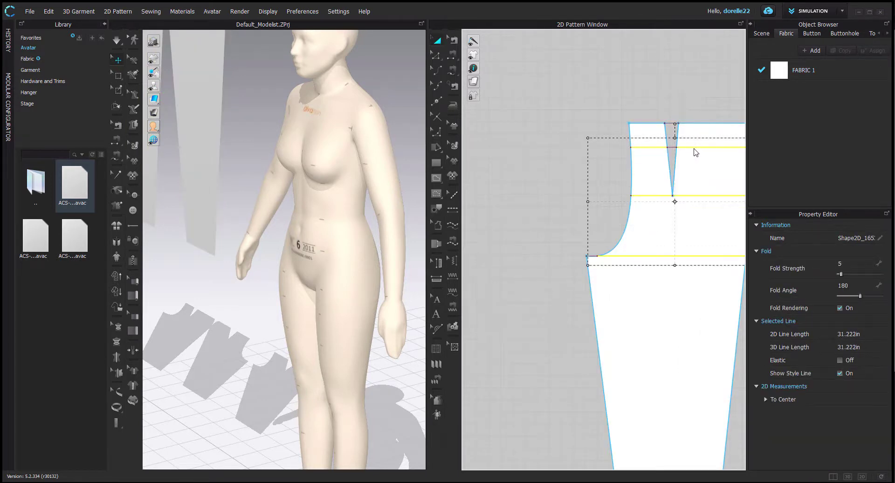
right_click(696, 152)
click(717, 266)
click(672, 148)
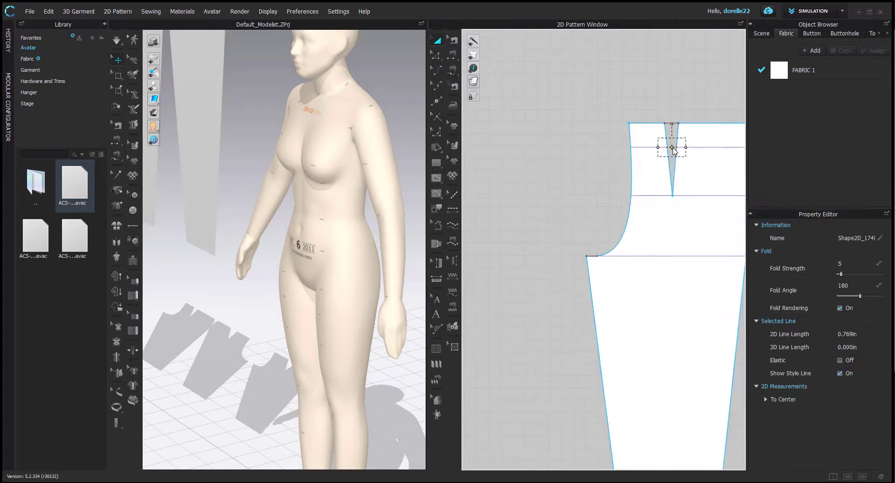
Clone the second leg as a symmetric pattern with sewing and place the copy between it and the first pair of legs.
scroll(582, 126, down, 5)
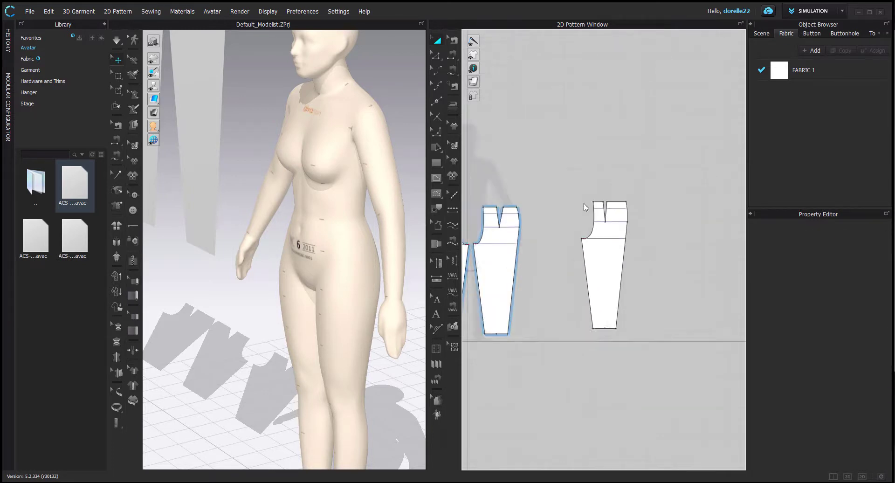
scroll(585, 207, down, 2)
right_click(648, 233)
click(694, 143)
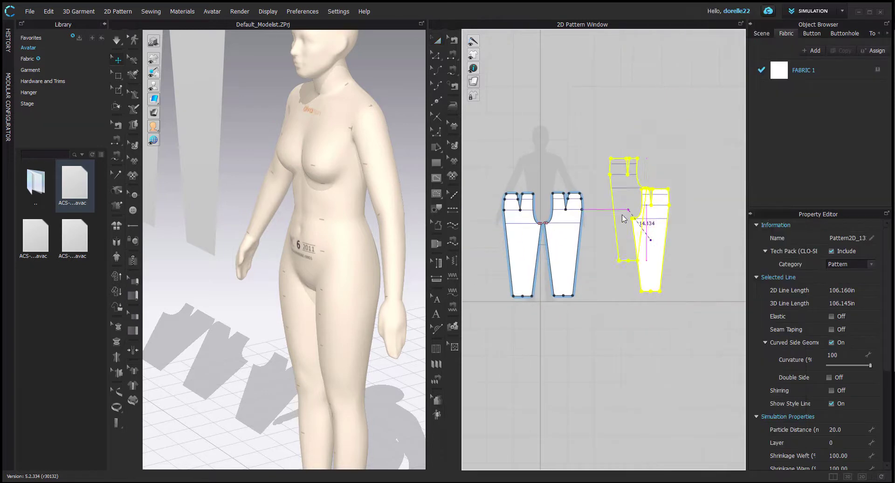
click(608, 246)
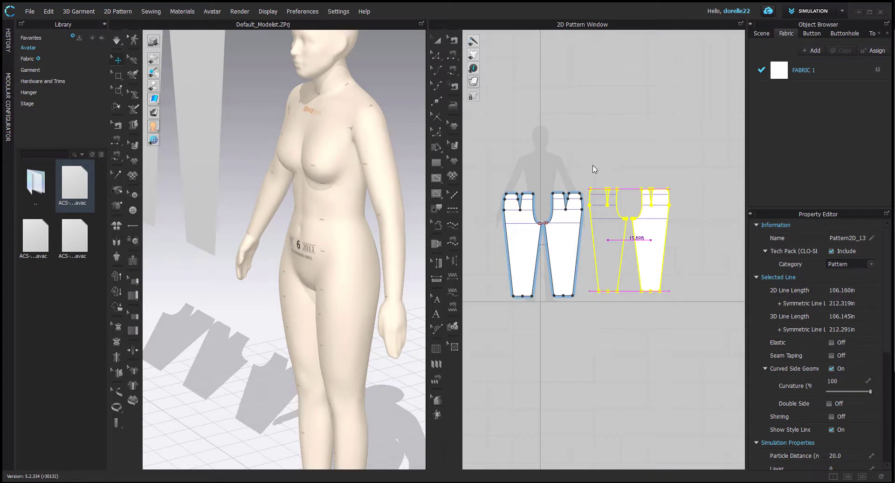
scroll(594, 169, up, 3)
click(593, 156)
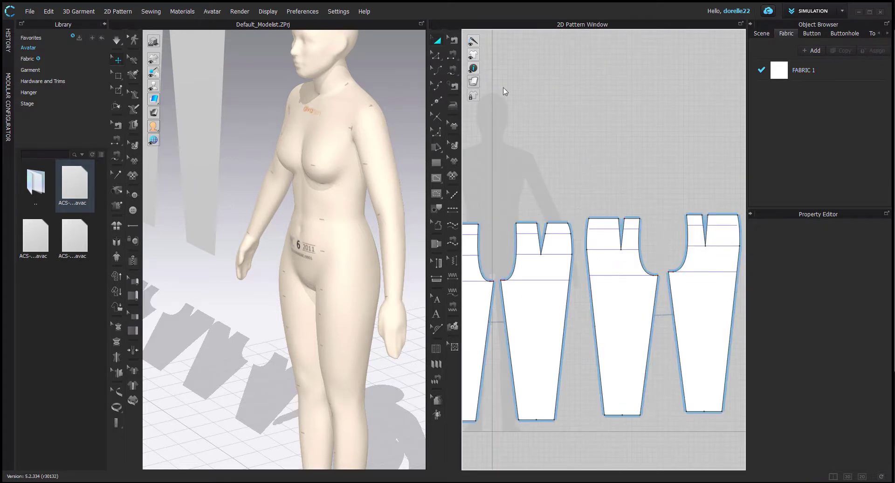
Free-sew the facing side seams of the two middle leg patterns together from waist to hem.
click(454, 72)
click(567, 223)
click(554, 418)
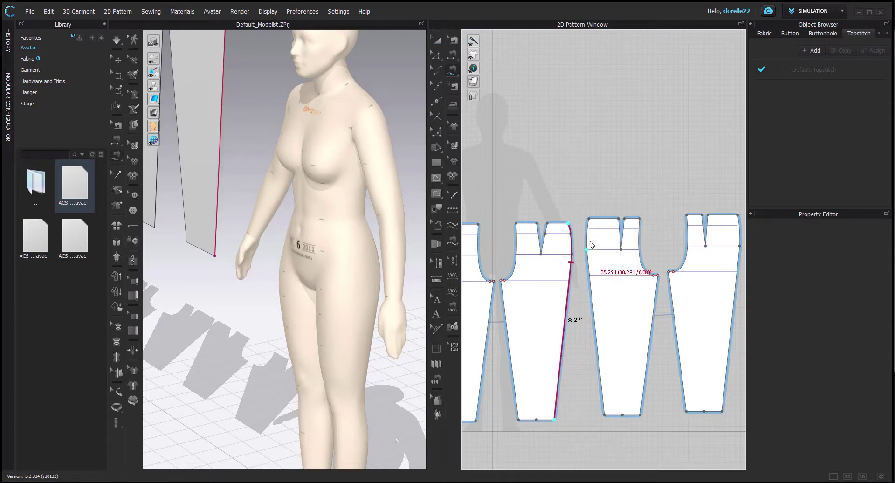
click(588, 219)
click(604, 414)
Free-sew the back leg's crotch curve to the adjacent front leg's crotch curve from the waist down to the crotch point.
scroll(651, 428, down, 2)
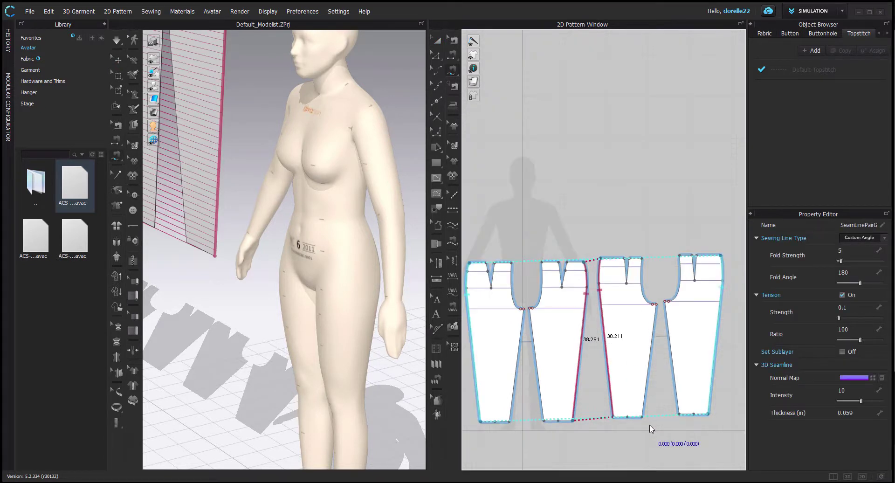
click(641, 258)
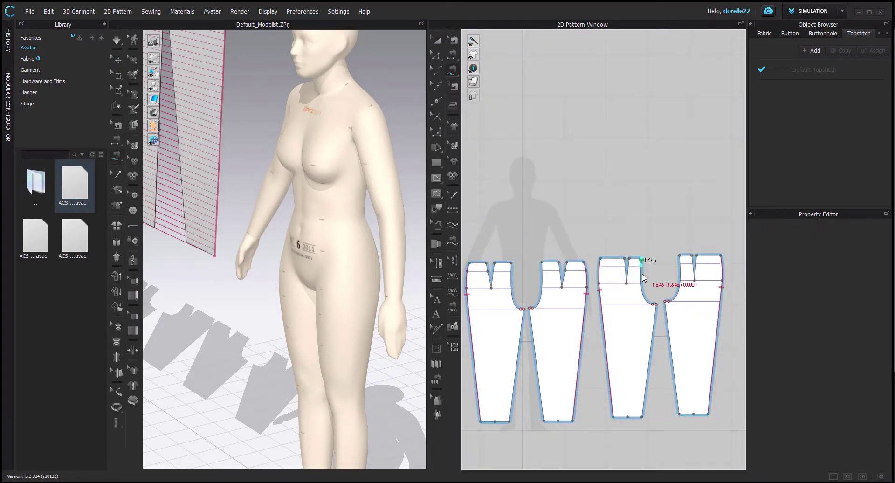
click(549, 262)
key(Escape)
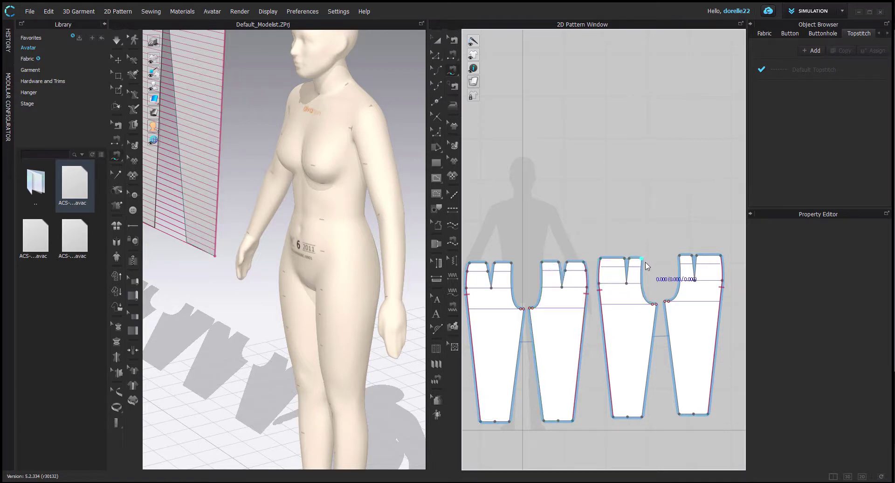
click(656, 304)
click(541, 262)
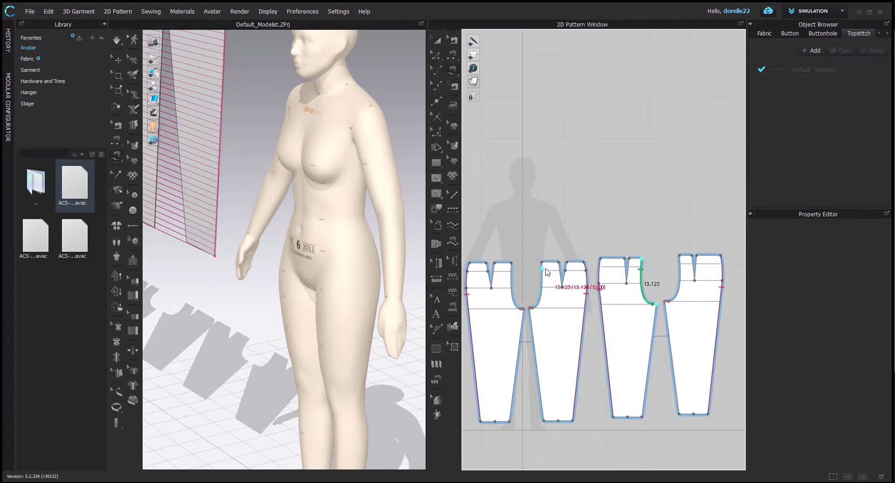
click(531, 308)
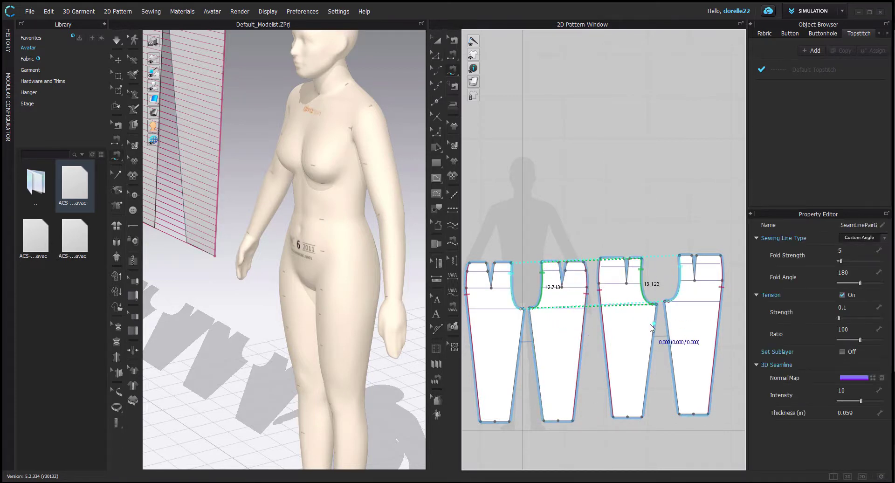
Segment-sew the back leg's inseam to the front leg's inseam.
click(651, 357)
click(537, 363)
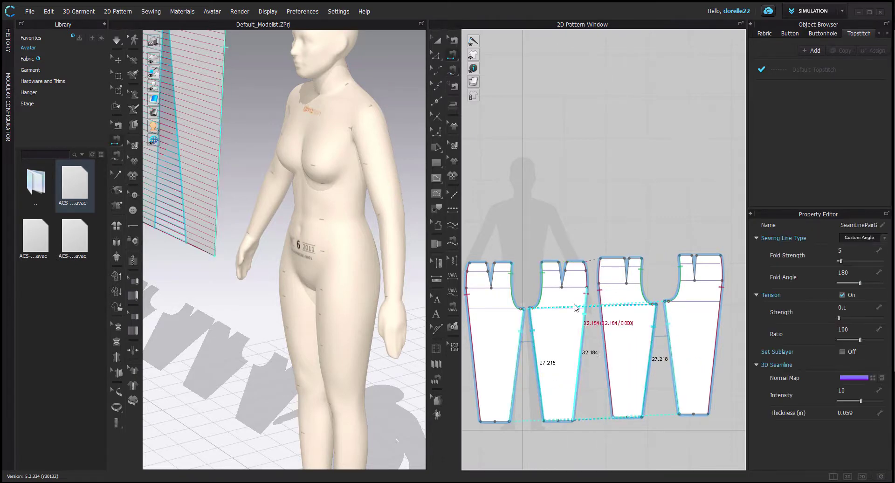
Delete the extra point on the outer dart edge of the front leg.
scroll(574, 307, up, 3)
click(490, 287)
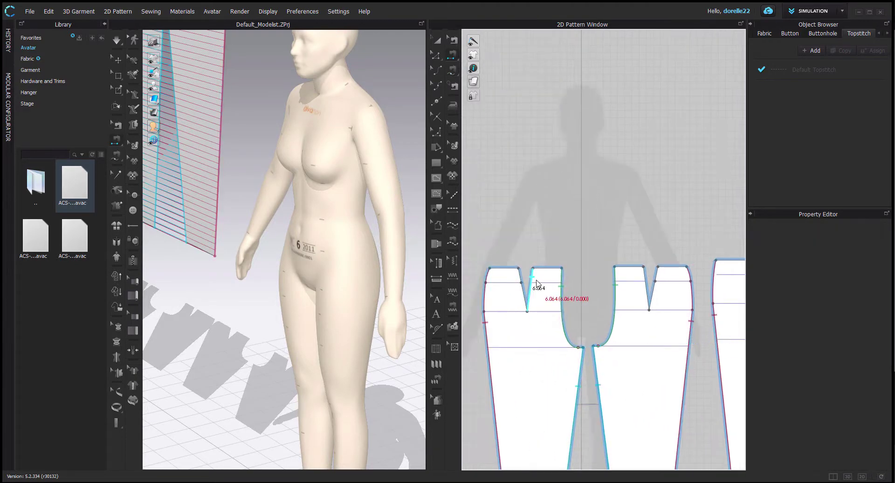
click(576, 266)
key(z)
right_click(521, 281)
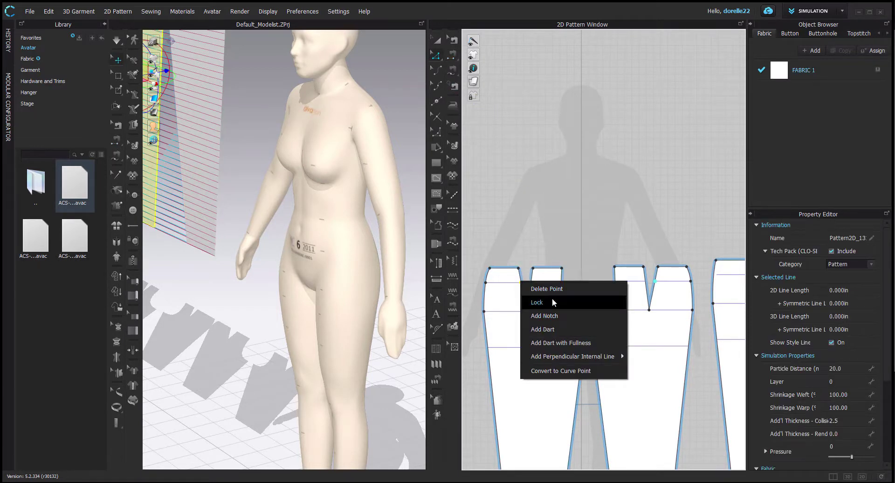
click(552, 290)
Segment-sew the two edges of the waist dart together on both the front and the back leg.
scroll(513, 289, down, 2)
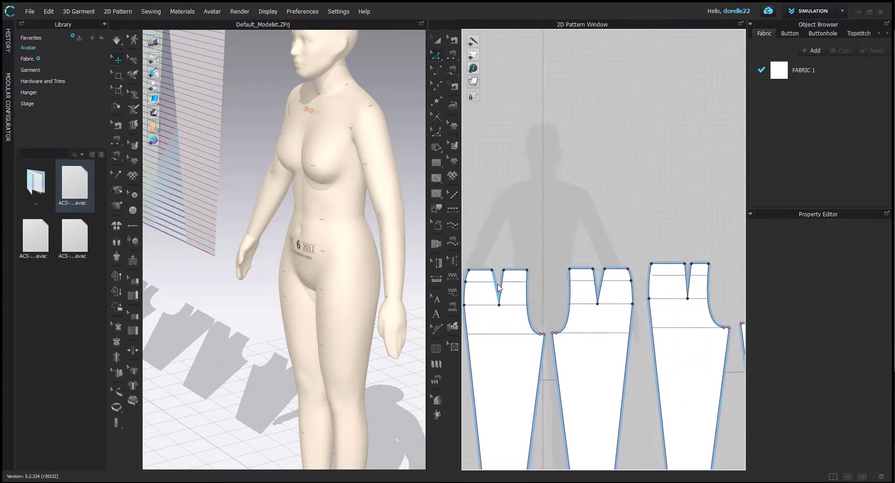
middle_drag(498, 288, 521, 285)
click(452, 55)
click(547, 294)
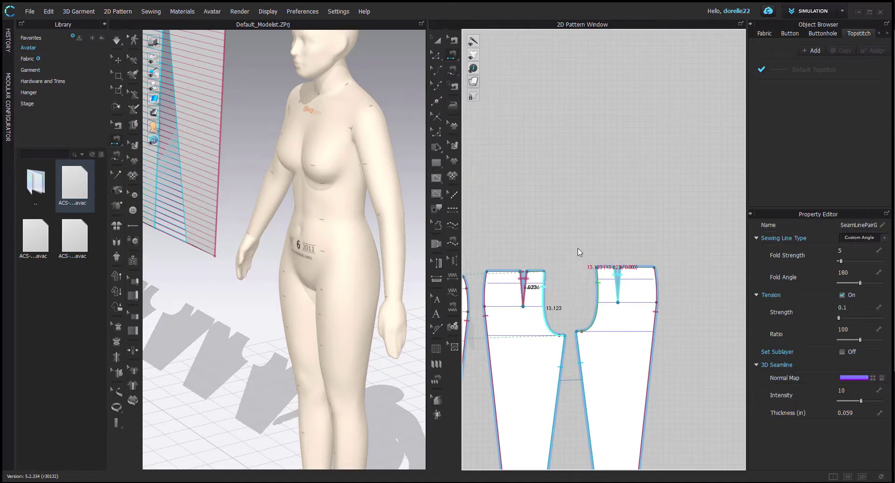
Show the avatar's arrangement points and place the front leg pattern at the front knee point.
scroll(581, 252, down, 3)
right_drag(372, 276, 414, 272)
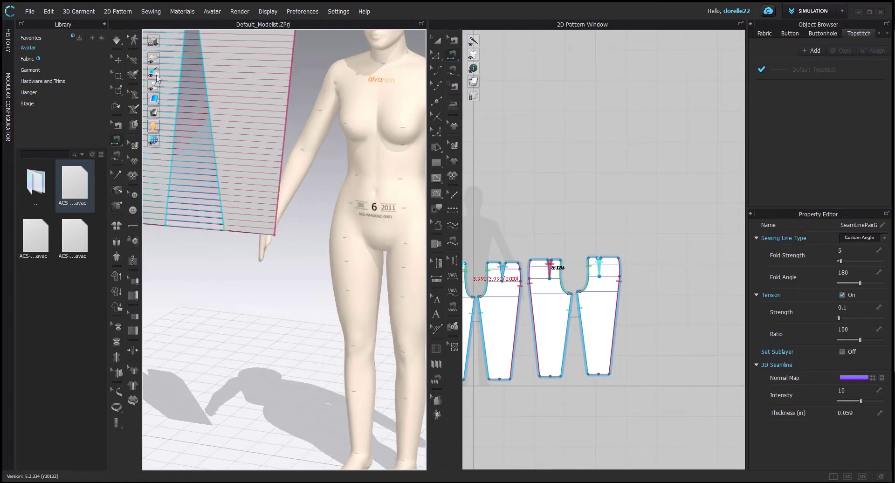
click(154, 86)
scroll(335, 275, down, 5)
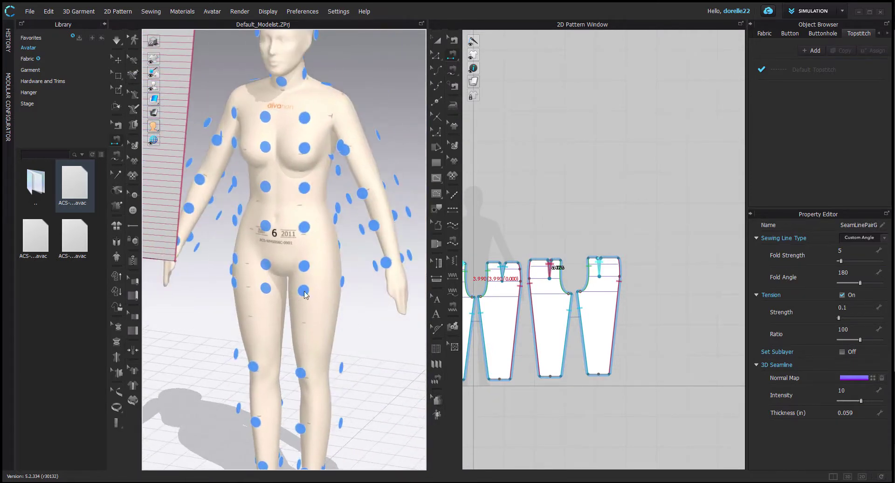
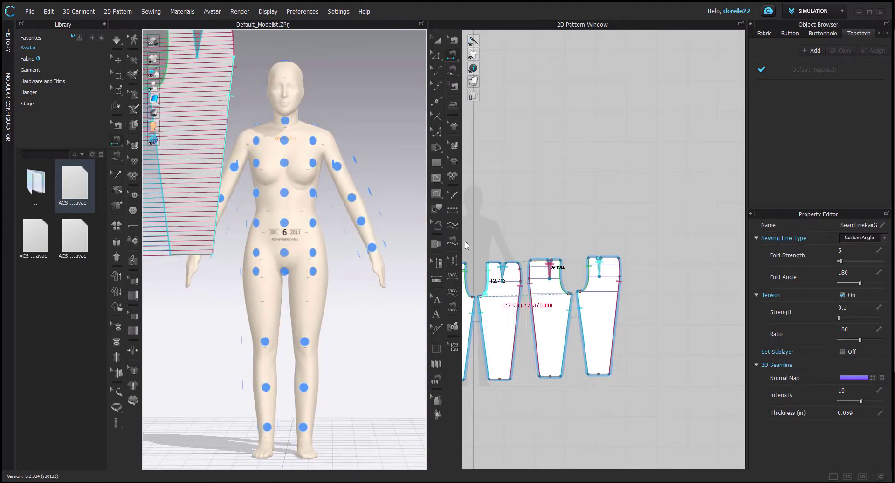
click(118, 60)
click(191, 137)
click(312, 271)
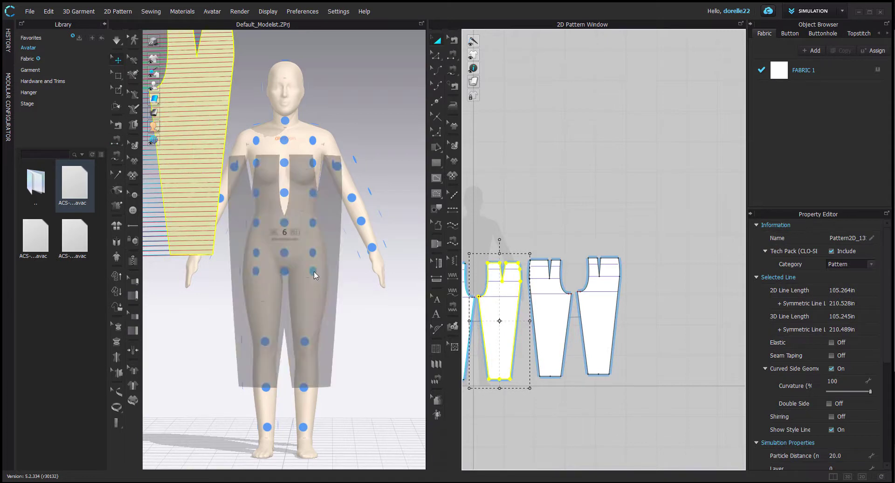
click(305, 341)
Arrange the two back leg patterns around the back of the avatar's legs using the arrangement points.
right_drag(303, 343, 187, 358)
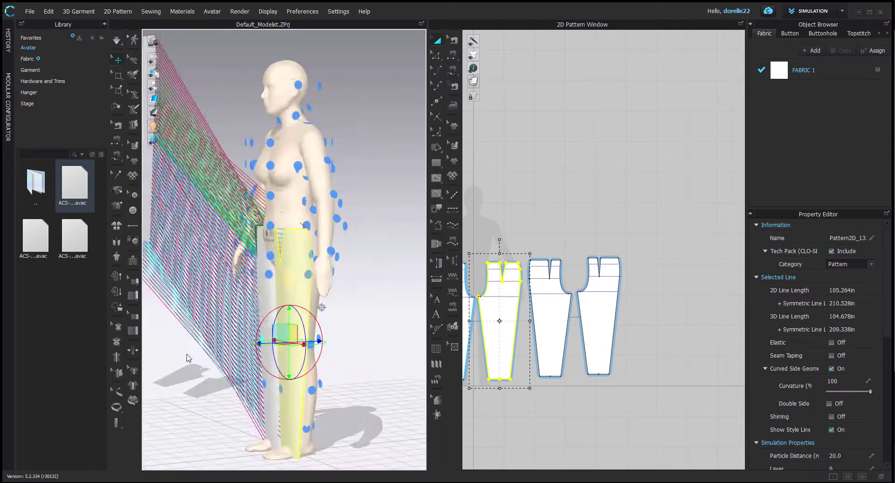
click(550, 298)
click(257, 339)
right_drag(242, 344, 291, 315)
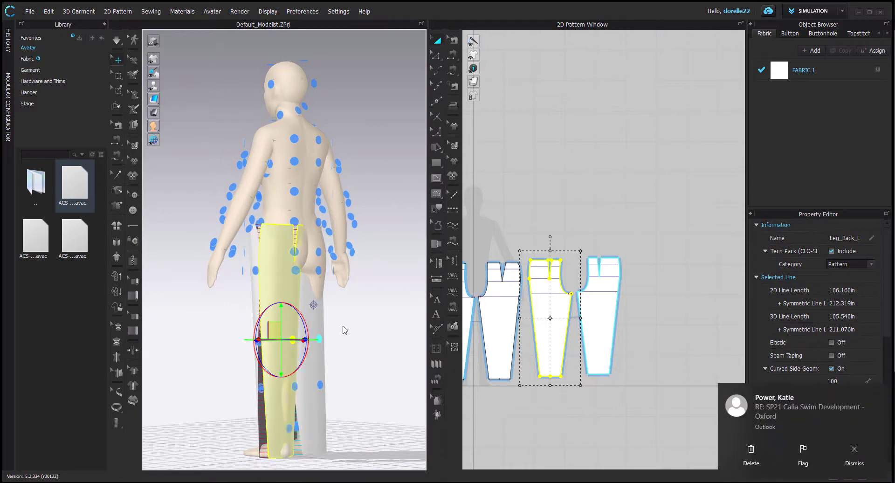
right_drag(345, 329, 263, 334)
click(292, 305)
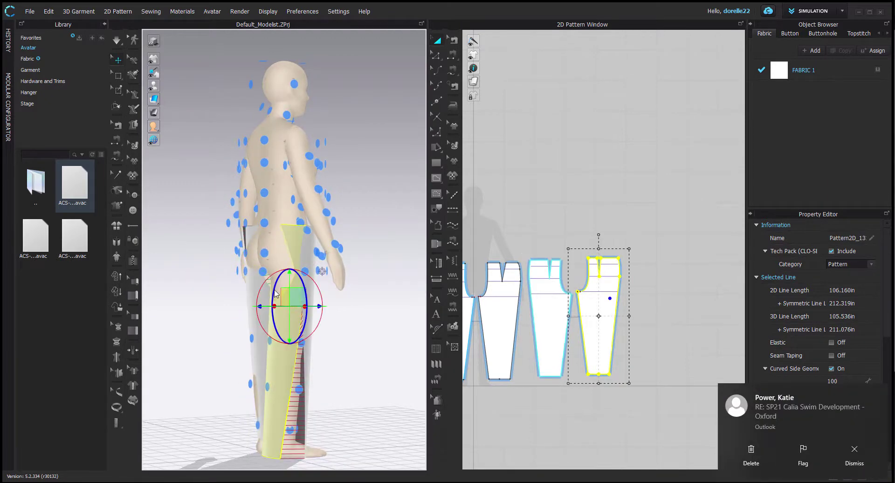
right_drag(284, 297, 305, 303)
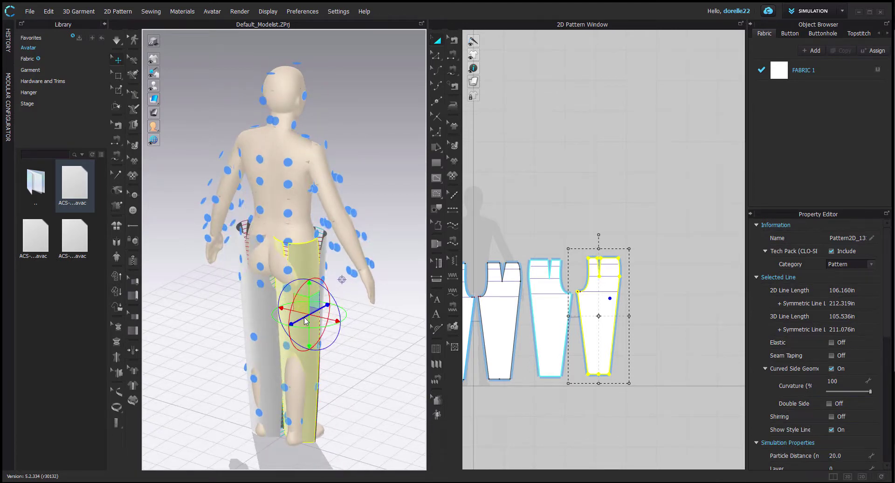
Simulate the pants on the avatar and check the crotch sewing from behind.
key(space)
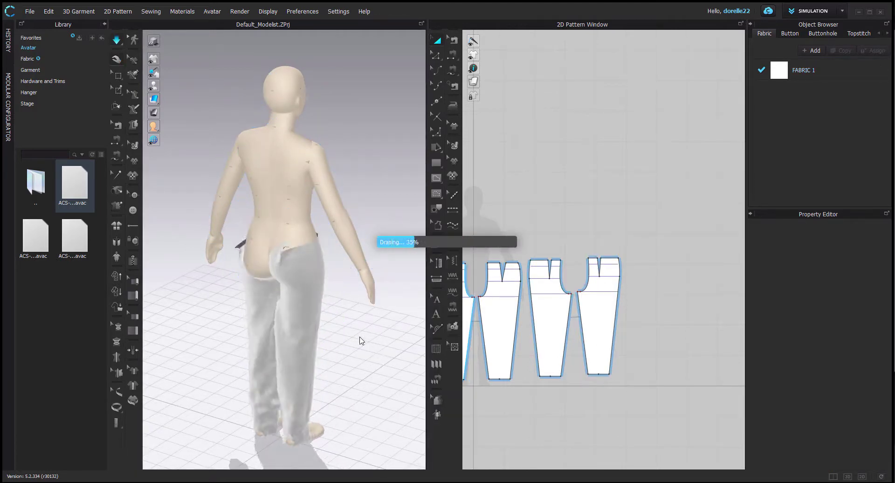
scroll(620, 301, up, 5)
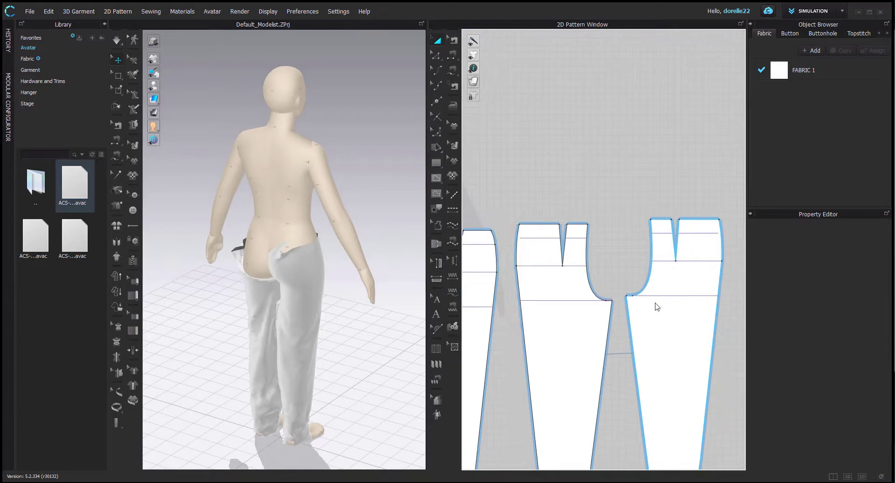
click(454, 41)
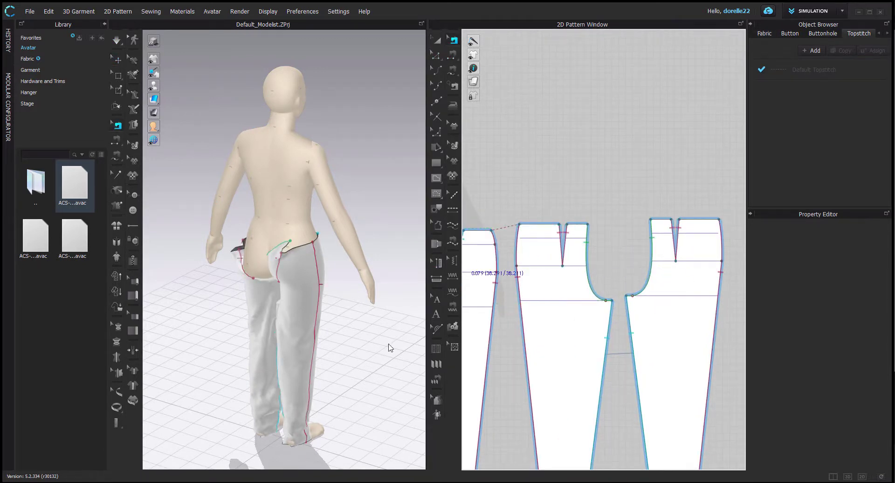
right_drag(361, 371, 441, 356)
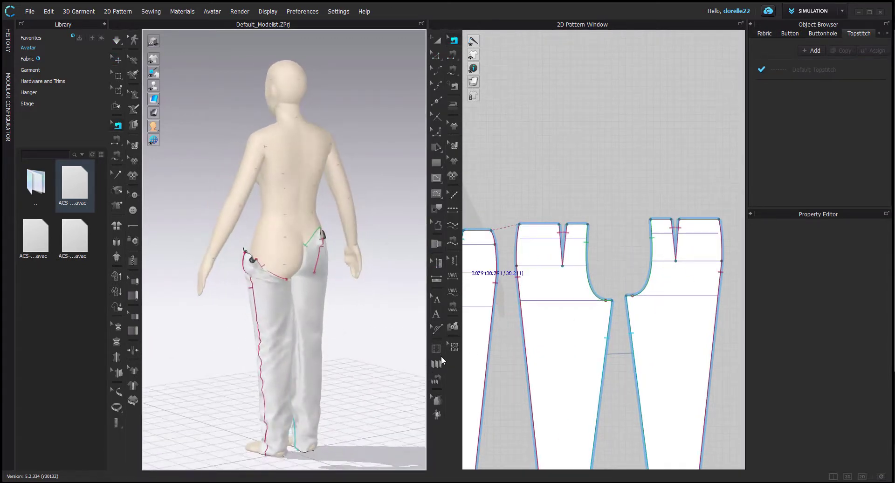
scroll(655, 170, down, 2)
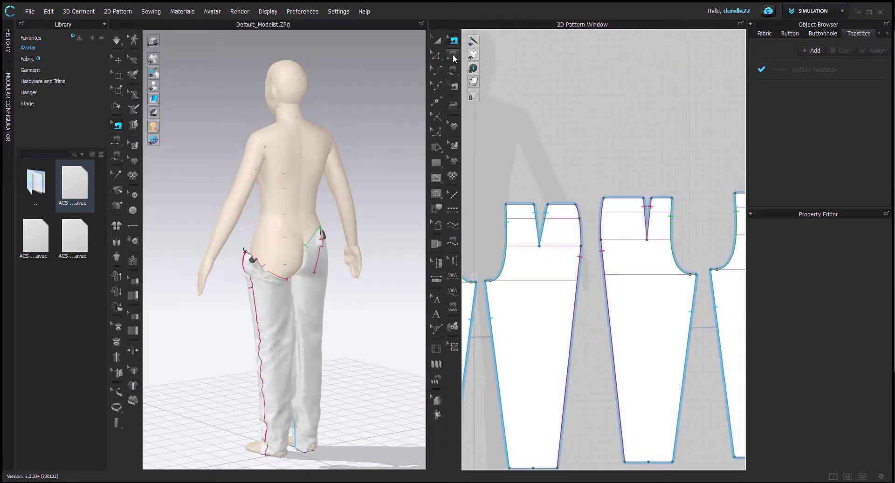
Undo the simulated drape and delete the seam joining the back crotch curve to the front crotch curve.
key(ctrl+z)
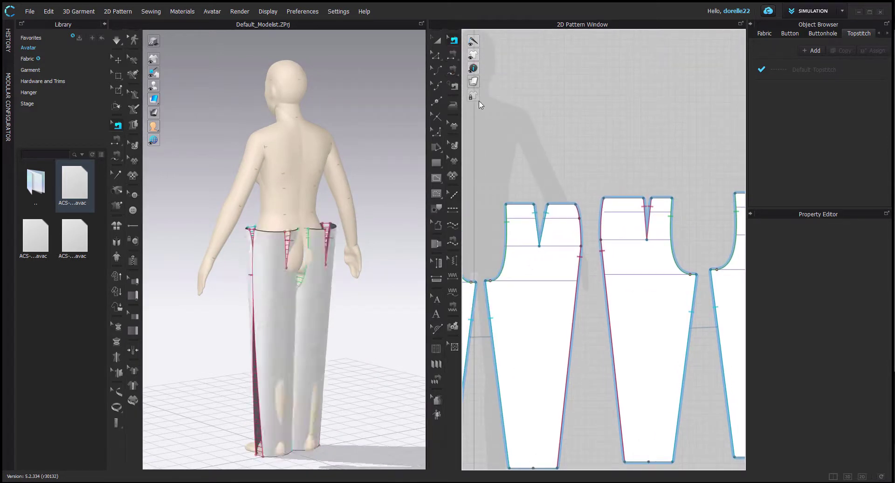
click(636, 250)
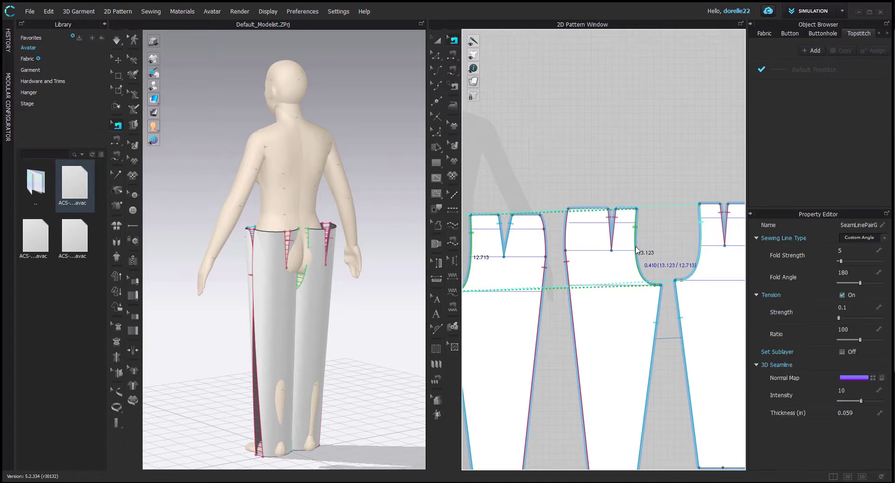
key(Delete)
Segment-sew the two back crotch curves to each other and the two front crotch curves to each other.
click(454, 57)
click(637, 249)
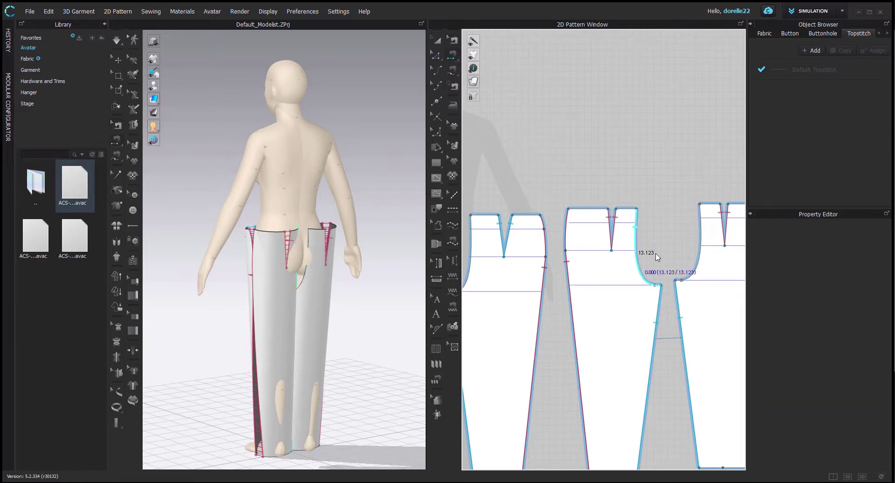
click(700, 235)
middle_drag(677, 244, 750, 229)
click(488, 254)
click(528, 268)
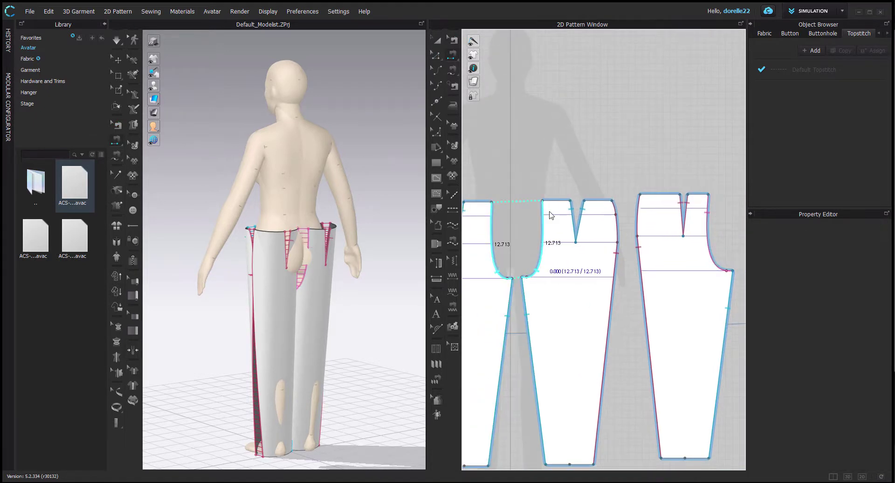
Simulate the pants again and pull the back waist up on the avatar.
key(space)
click(284, 264)
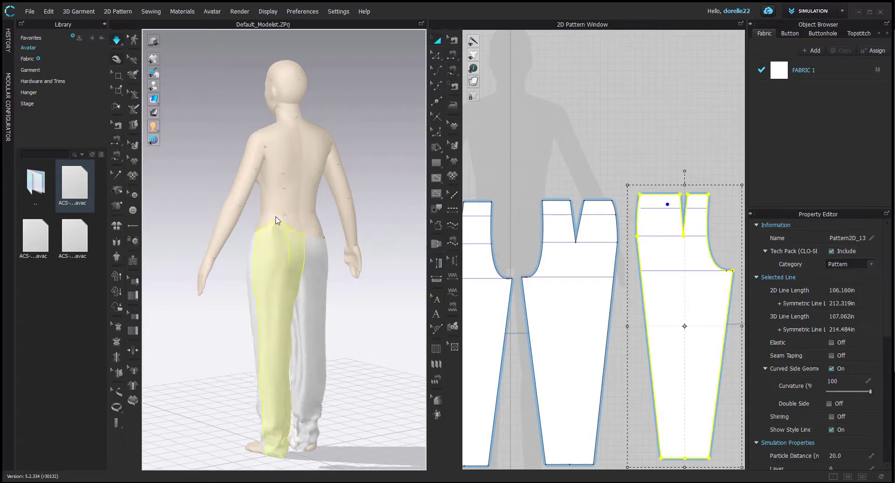
key(n)
right_drag(349, 300, 135, 319)
key(q)
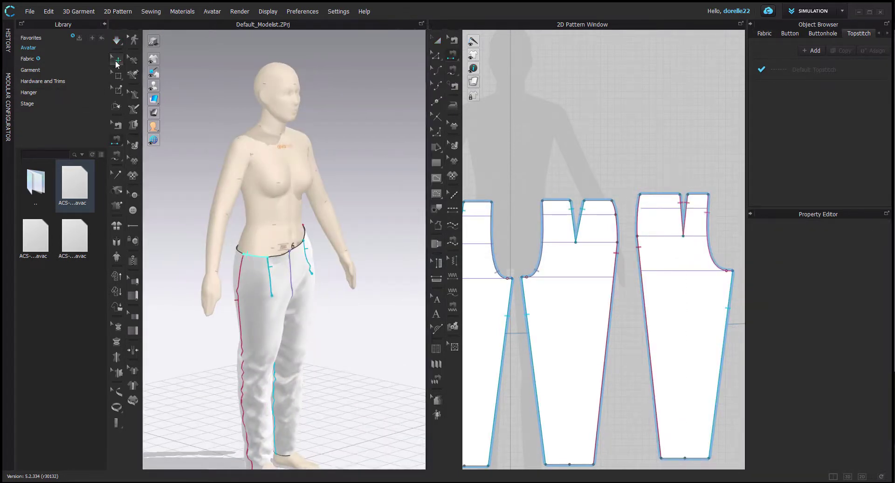
Resume the simulation and pull the front and side waist up until the pants sit evenly on the avatar.
click(247, 265)
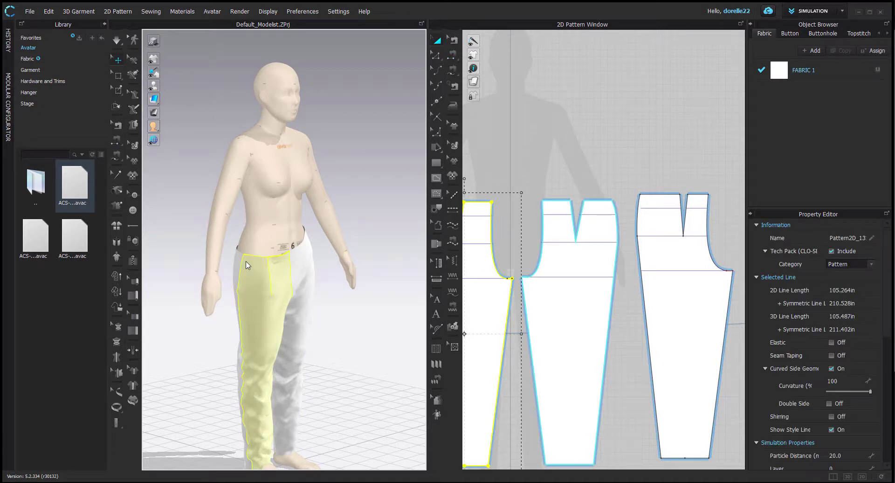
key(space)
drag(246, 262, 240, 227)
right_drag(306, 295, 253, 283)
click(305, 260)
key(space)
click(326, 269)
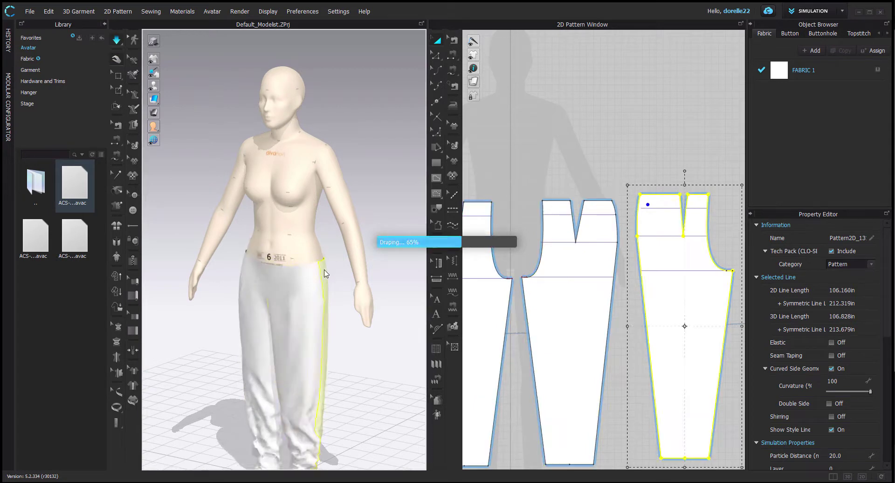
key(space)
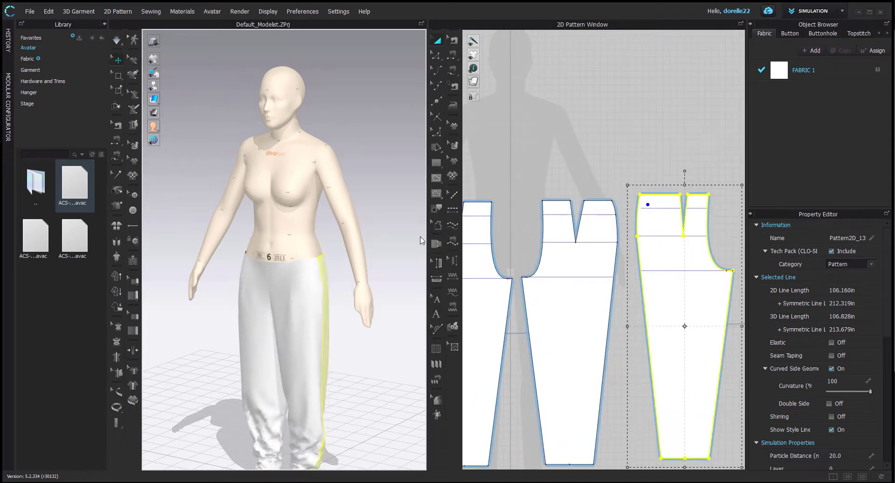
Move the front leg's centre-front waist point and the back leg's side-seam waist point inward along the waistline.
scroll(535, 205, up, 2)
click(436, 56)
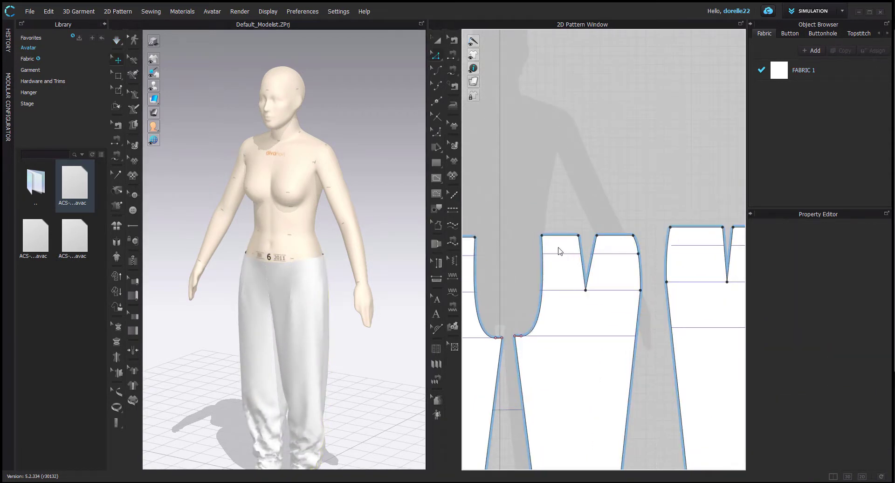
click(542, 238)
drag(554, 240, 555, 239)
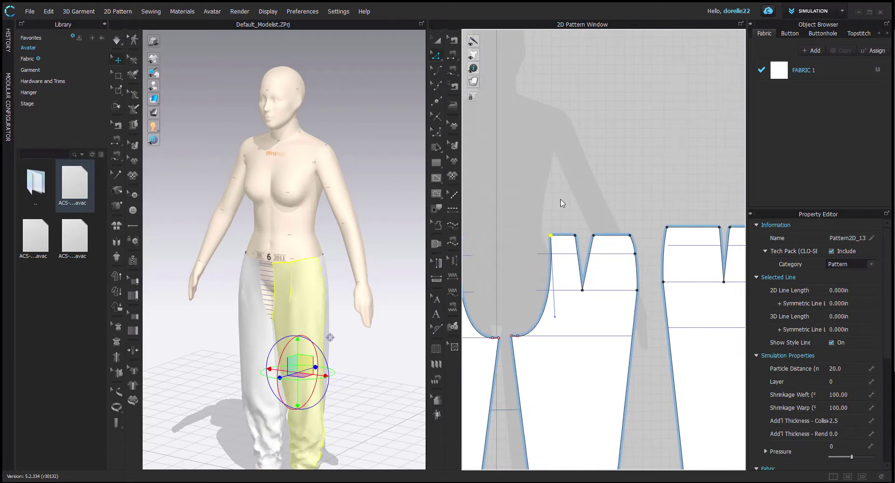
middle_drag(560, 199, 455, 189)
drag(565, 216, 576, 216)
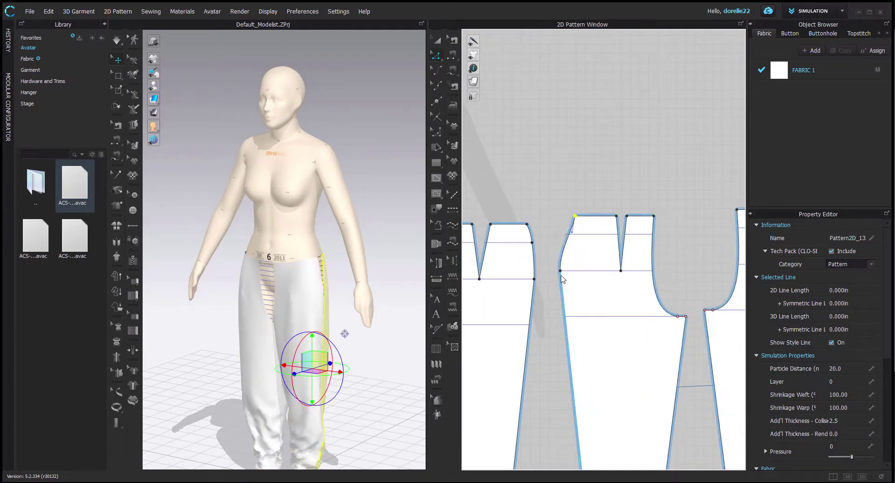
Move the back leg's side-seam hip point inward and slightly down.
drag(561, 271, 569, 277)
click(561, 160)
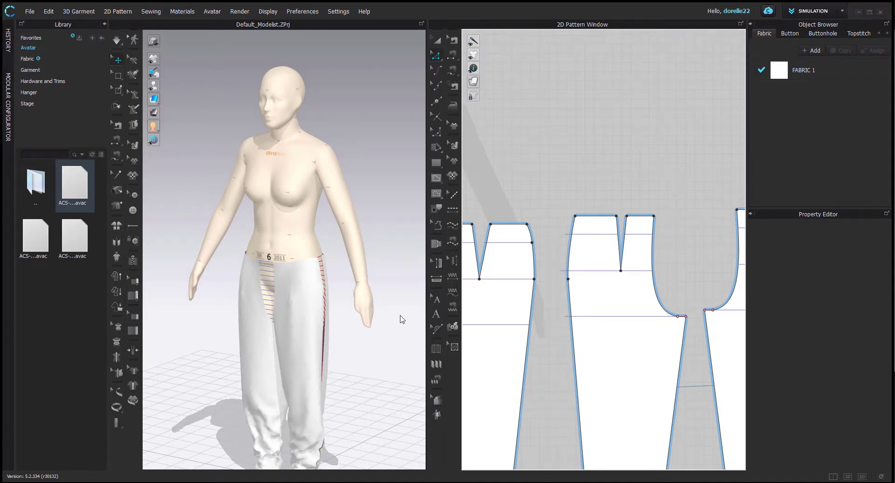
Select all of the pants pattern pieces.
scroll(400, 321, down, 2)
scroll(389, 330, down, 1)
scroll(575, 204, down, 5)
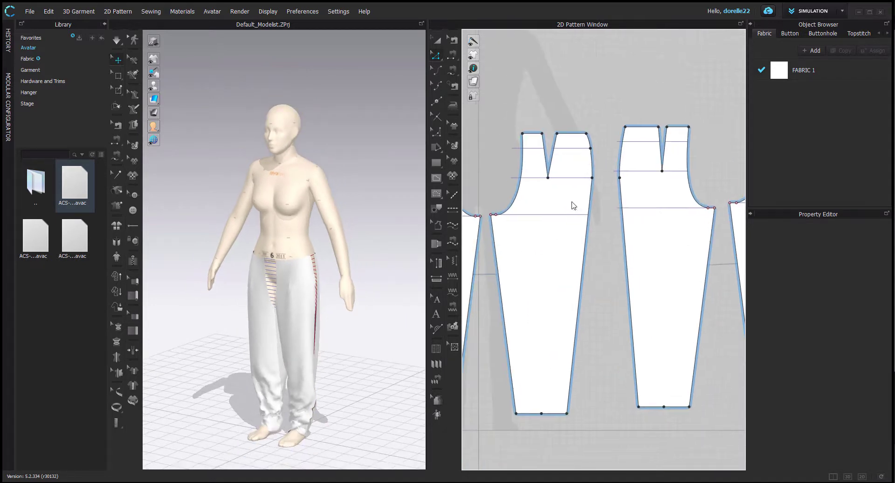
key(ctrl+a)
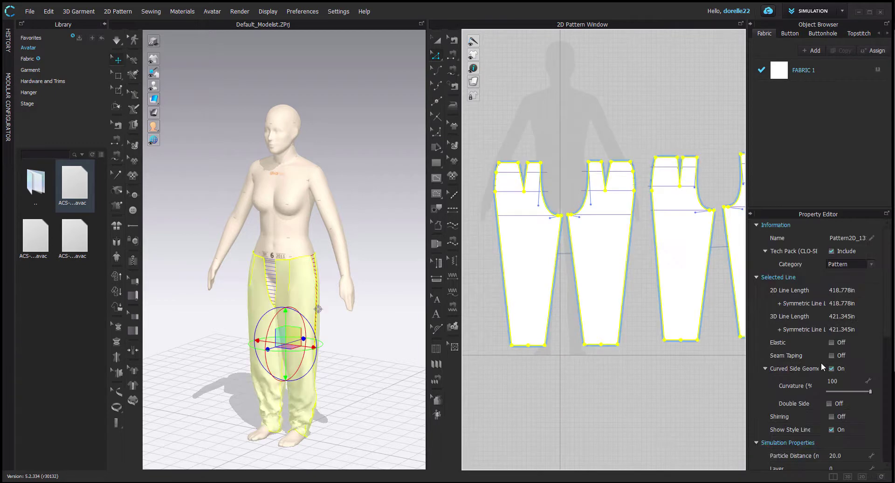
right_click(302, 359)
click(338, 175)
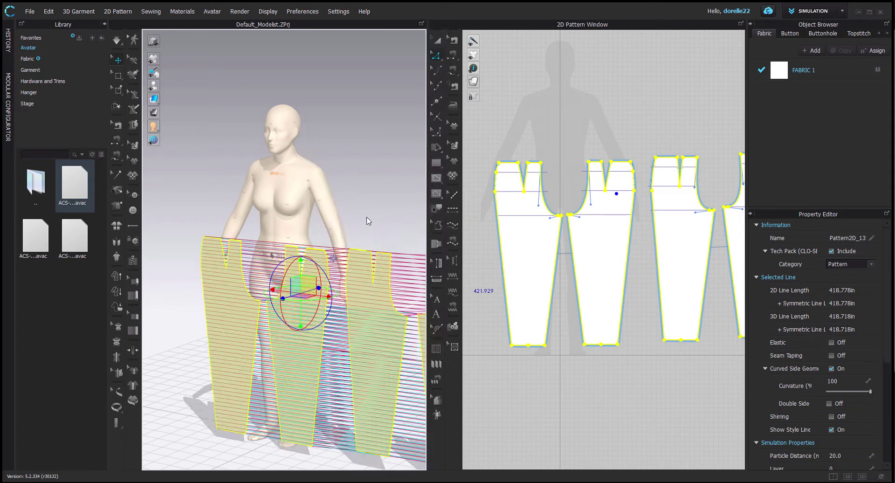
key(ctrl+z)
Reset the selected pieces to their 3D arrangement around the avatar and start the simulation.
right_click(310, 285)
click(338, 187)
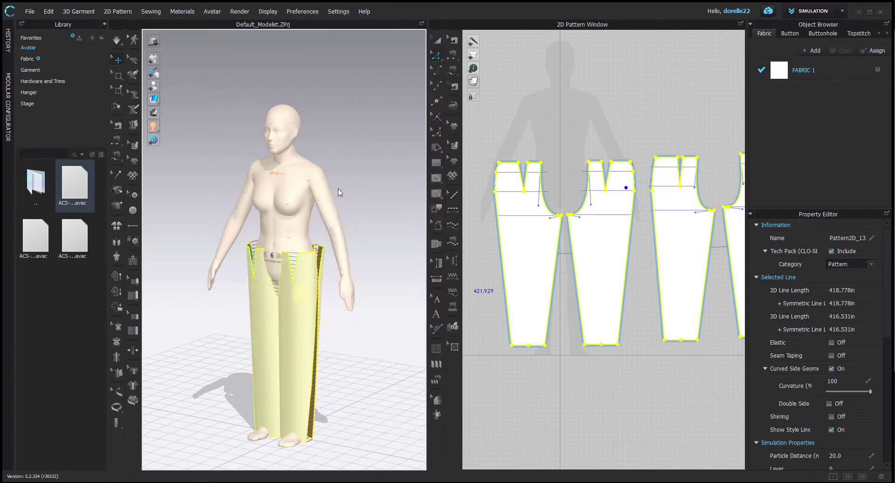
key(space)
Pull the back, front and side waist of the simulated pants up until they sit on the avatar's waist.
right_drag(363, 233, 550, 217)
drag(317, 278, 314, 217)
right_drag(378, 305, 251, 256)
drag(280, 236, 285, 217)
drag(334, 263, 347, 221)
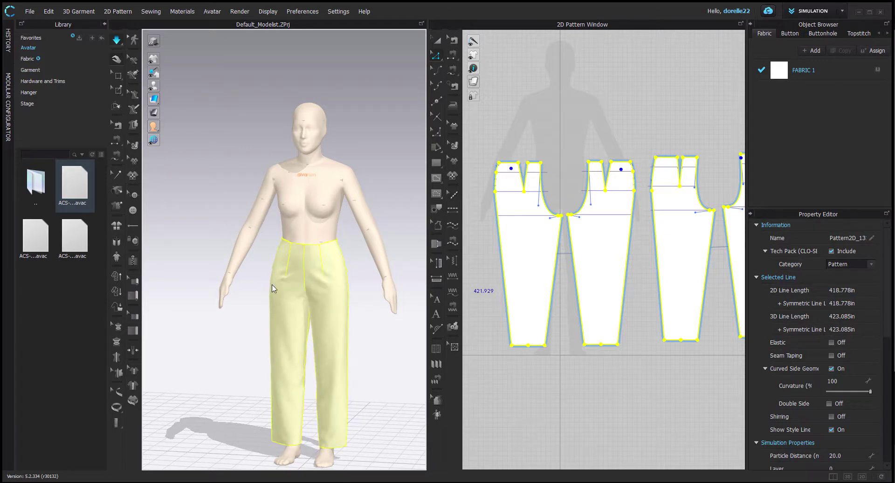
drag(283, 275, 266, 309)
drag(297, 250, 296, 243)
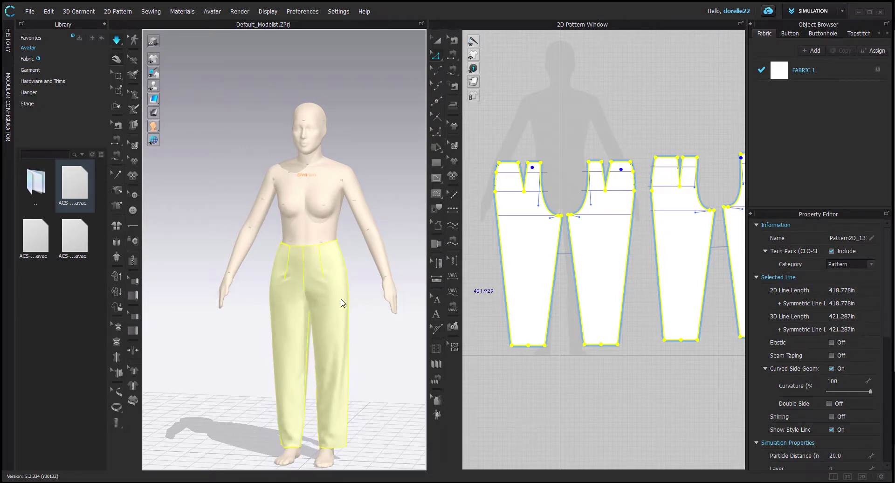
Move the back leg's centre-back waist point about 0.285 in inward along the waistline and reshape the crotch curve.
right_drag(349, 279, 289, 286)
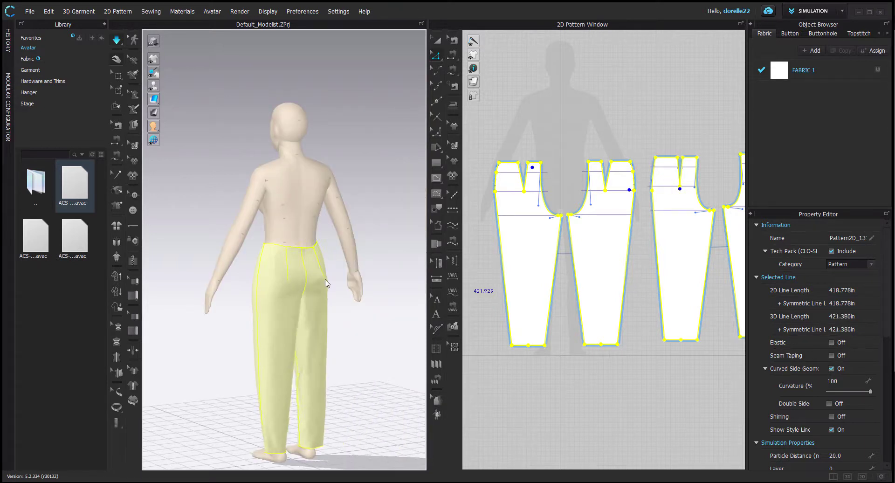
click(357, 355)
right_drag(356, 355, 231, 362)
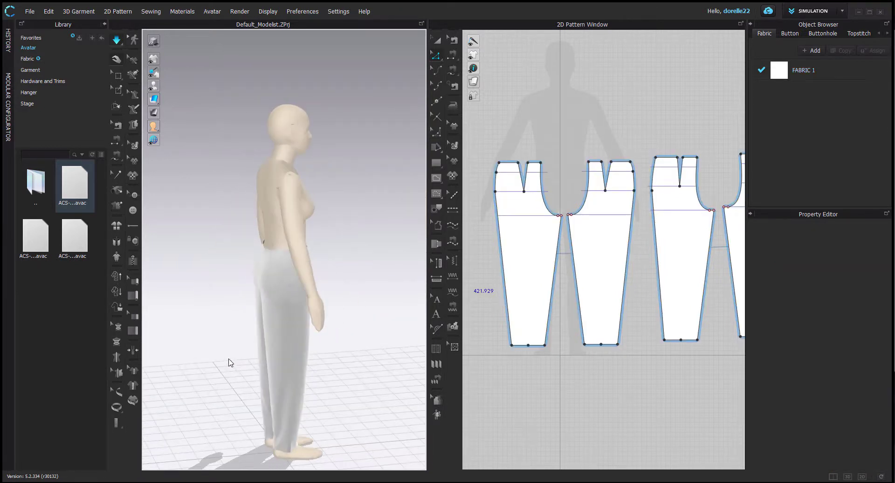
scroll(677, 172, up, 5)
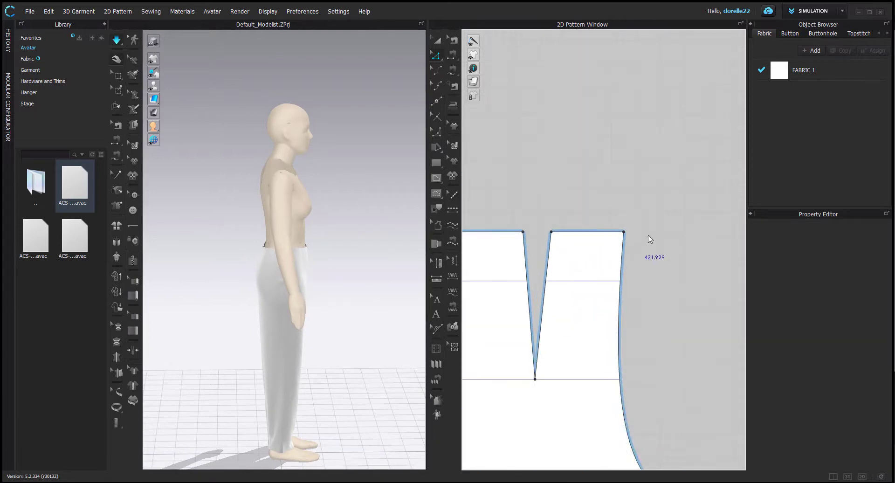
drag(624, 232, 619, 235)
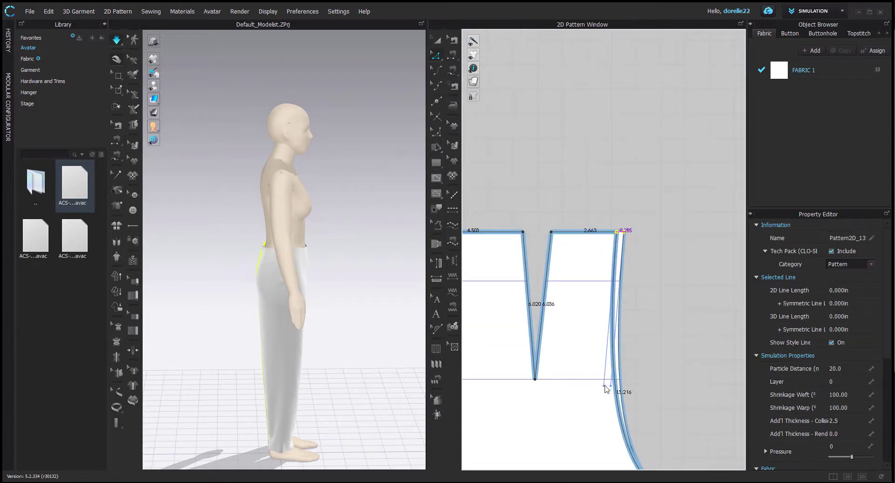
drag(604, 386, 618, 386)
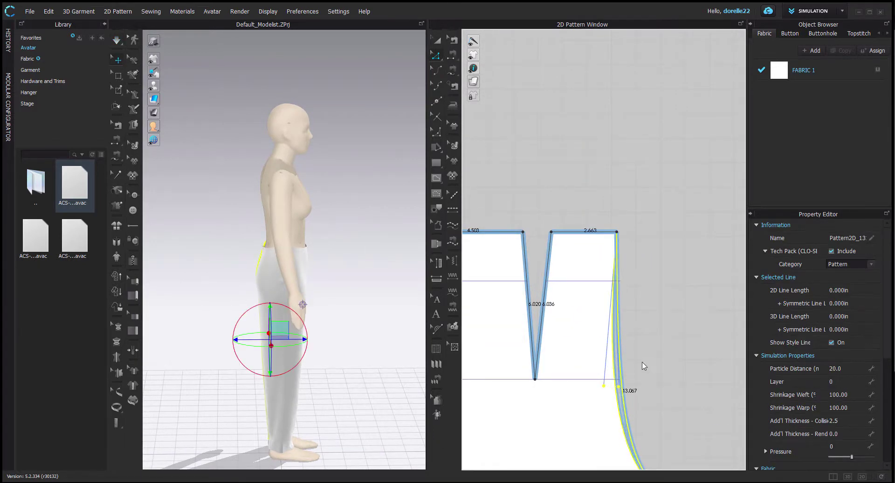
click(667, 343)
Widen the back leg's waist dart by moving its side-seam-side end outward along the waistline.
scroll(669, 344, down, 3)
click(591, 286)
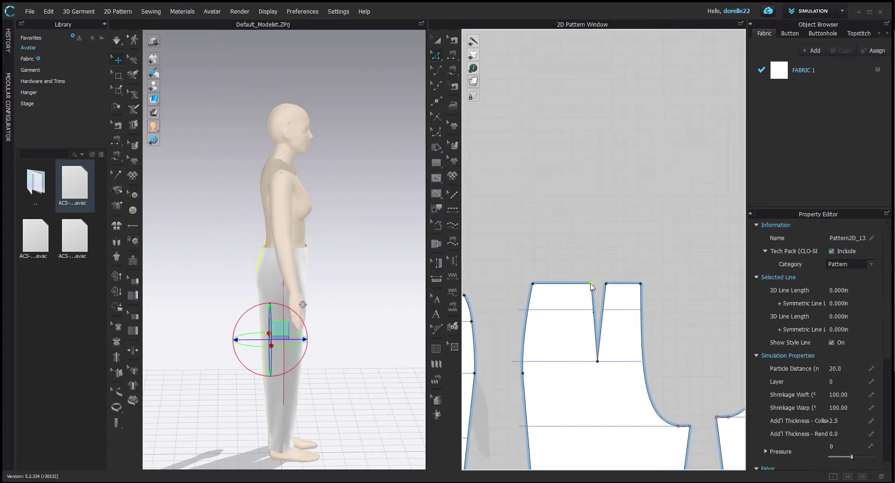
drag(591, 284, 589, 283)
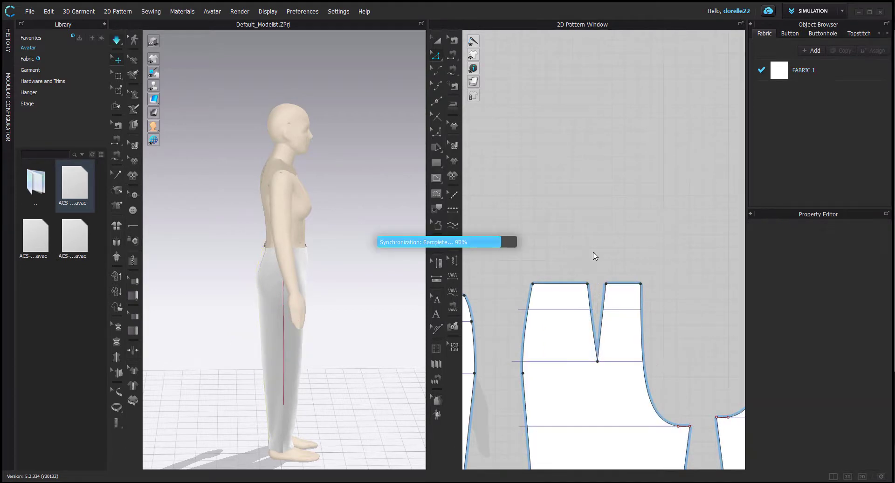
Simulate the adjusted pants and tug the back and front waist into place on the avatar.
click(269, 264)
right_drag(344, 285, 237, 421)
key(2)
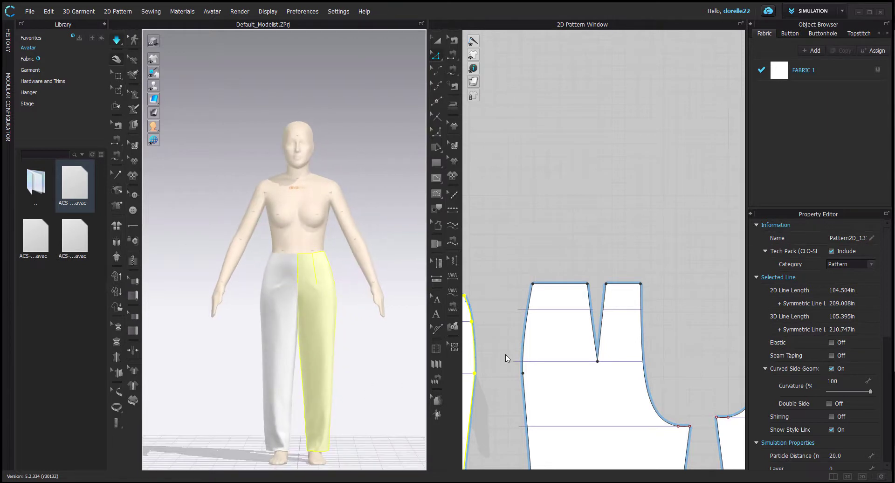
middle_drag(514, 351, 641, 278)
scroll(641, 263, down, 4)
scroll(638, 254, down, 4)
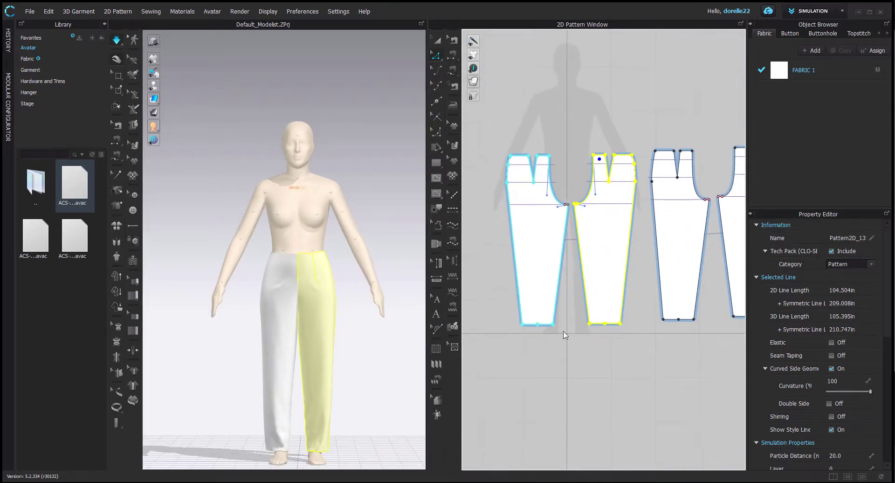
click(274, 259)
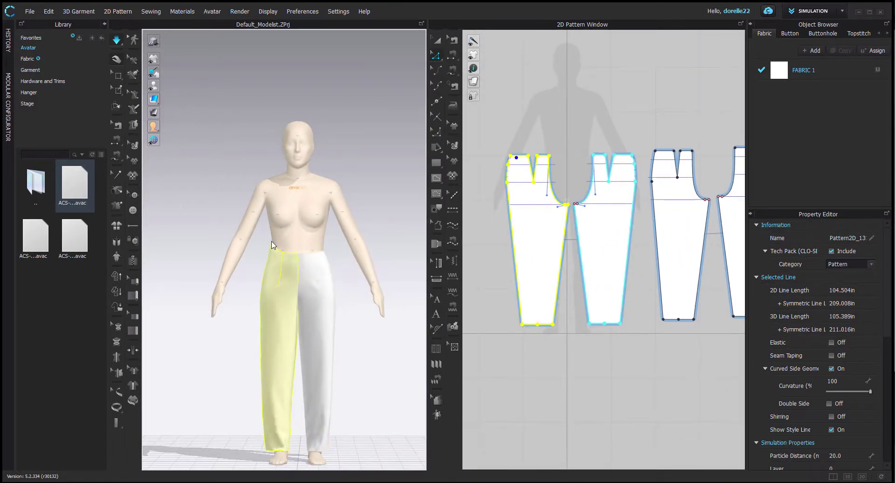
Check the pants in side view and tug the fabric at the hip and upper thigh to settle the drape.
click(469, 377)
key(6)
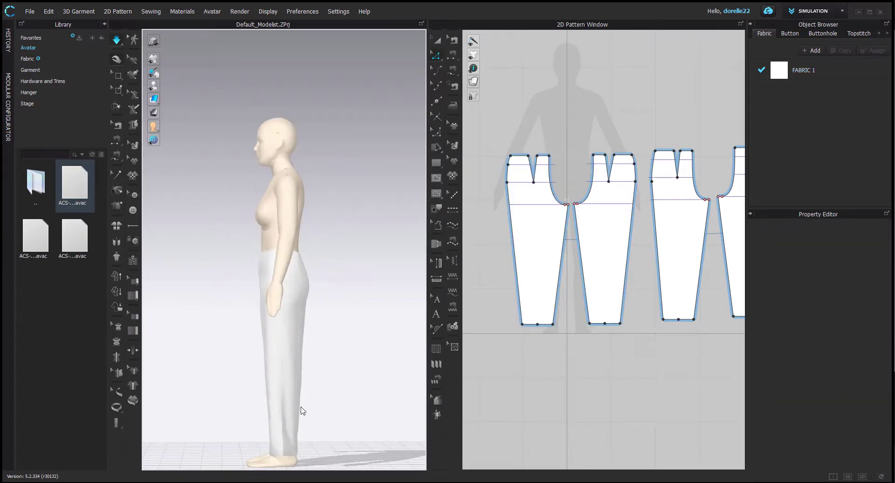
click(298, 282)
click(291, 302)
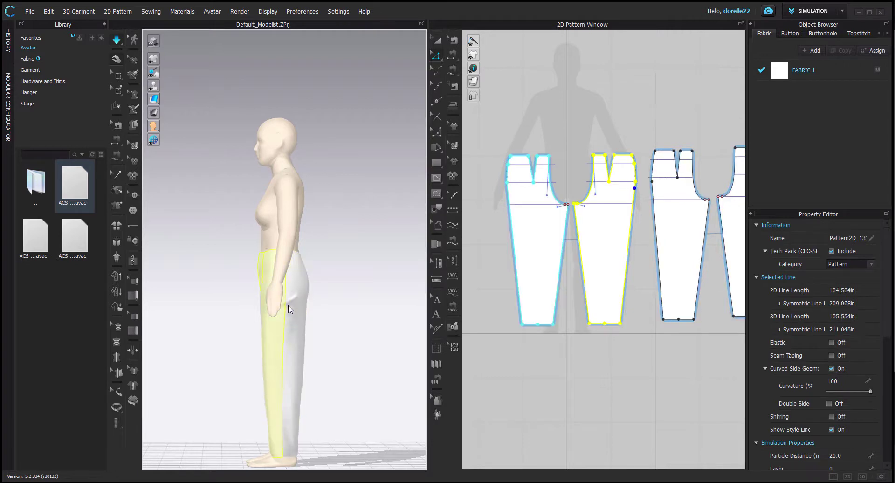
click(355, 286)
key(2)
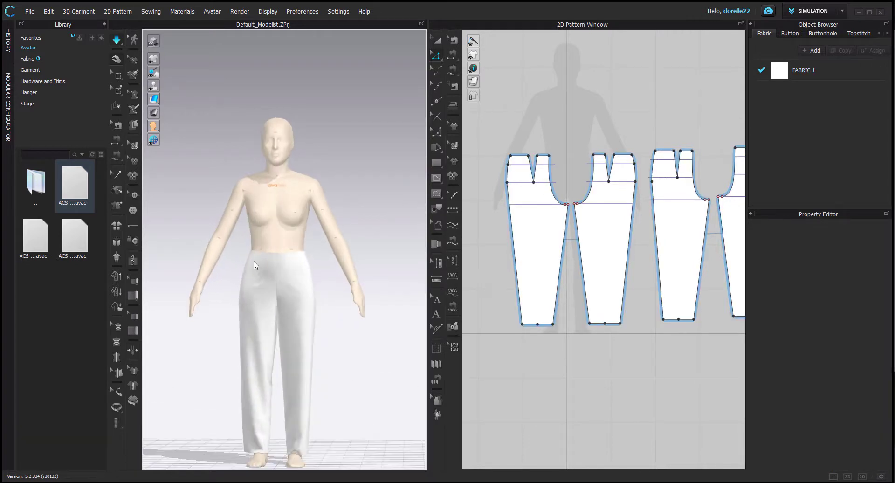
Tug both sides of the front waist and the leg hem to even out the drape.
click(252, 267)
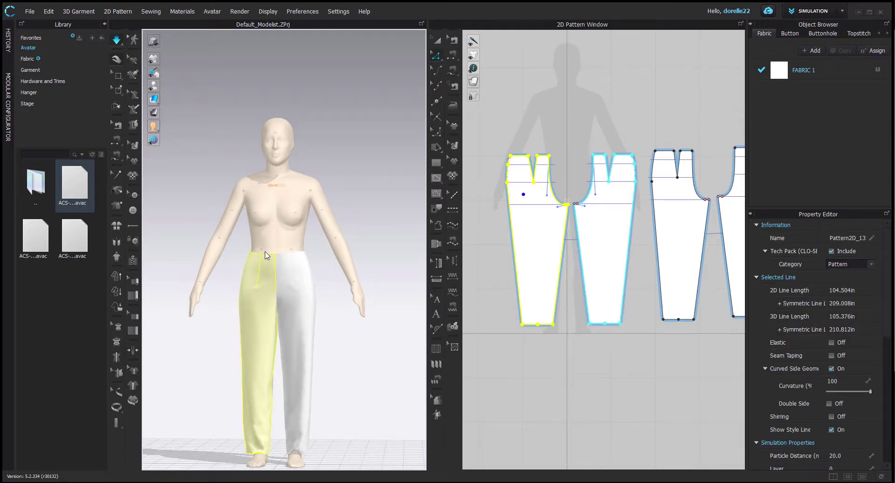
click(301, 259)
click(377, 373)
right_drag(377, 373, 328, 373)
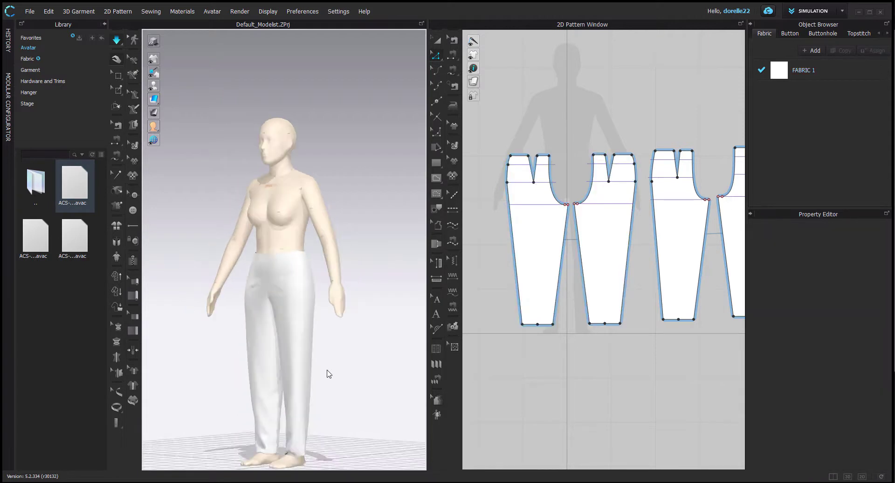
click(291, 451)
click(327, 437)
right_drag(328, 436, 394, 428)
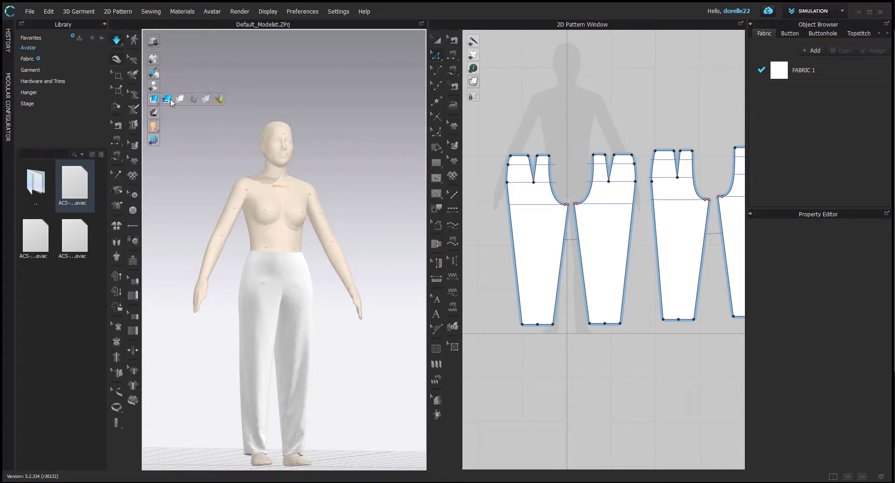
Switch the garment rendering to translucent and tug both front hems into position around the ankles.
click(195, 103)
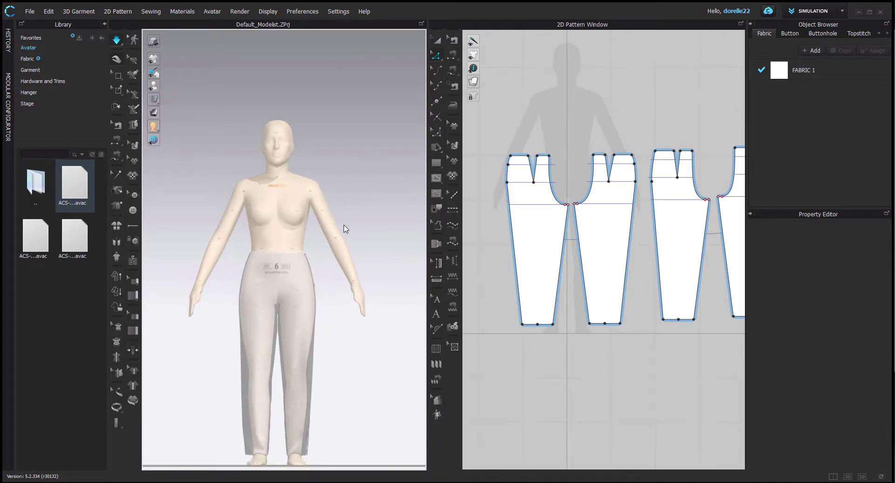
scroll(344, 231, up, 5)
middle_drag(345, 235, 362, 70)
scroll(338, 92, up, 2)
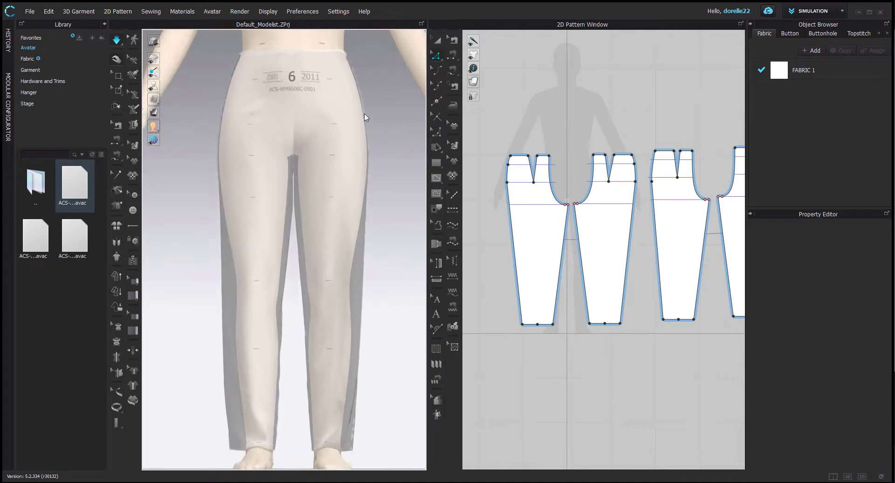
click(340, 445)
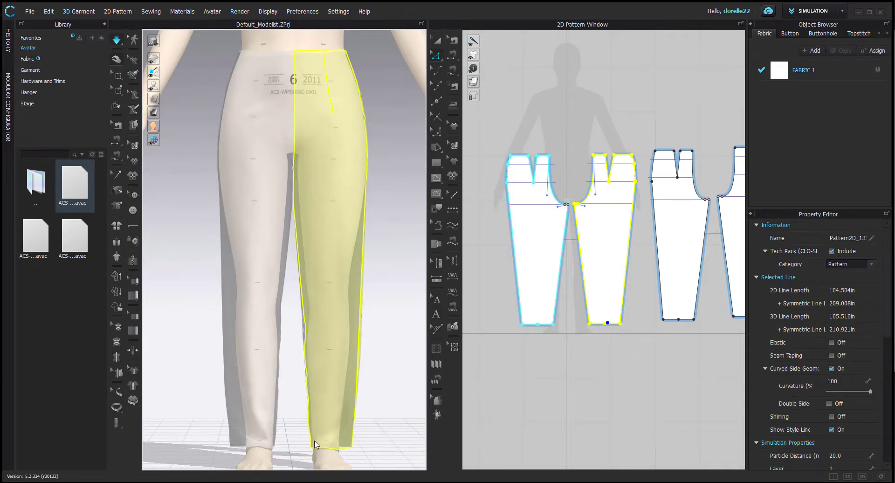
click(240, 446)
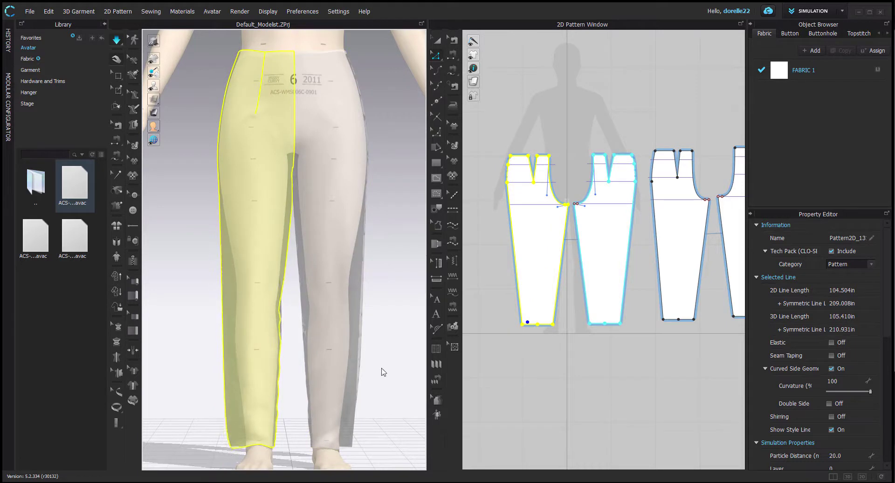
right_drag(381, 372, 400, 297)
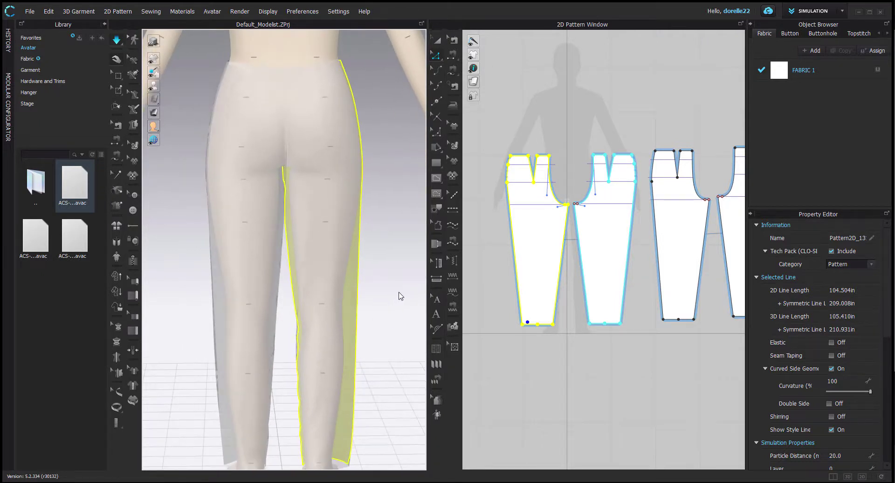
Show the pattern's horizontal reference lines on the 3D garment.
click(268, 11)
mouse_move(289, 37)
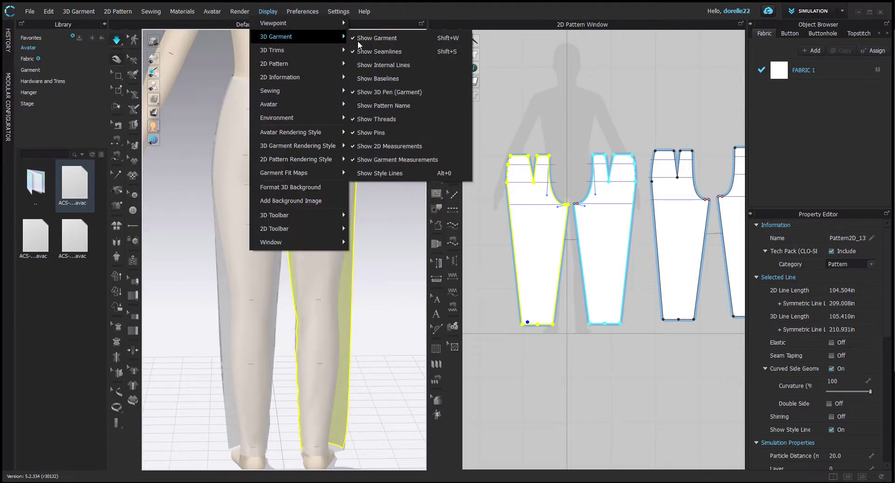
click(391, 176)
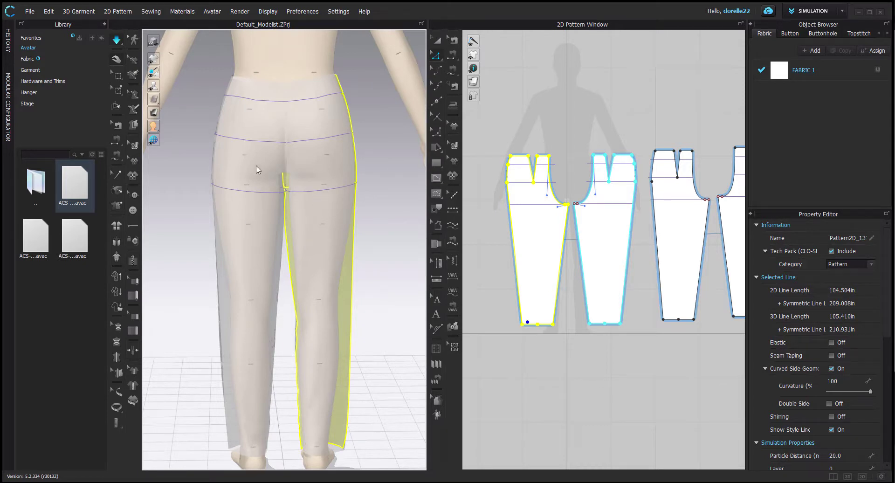
Tug the back and front leg pieces at the side hips to level the hip lines on the avatar.
click(223, 130)
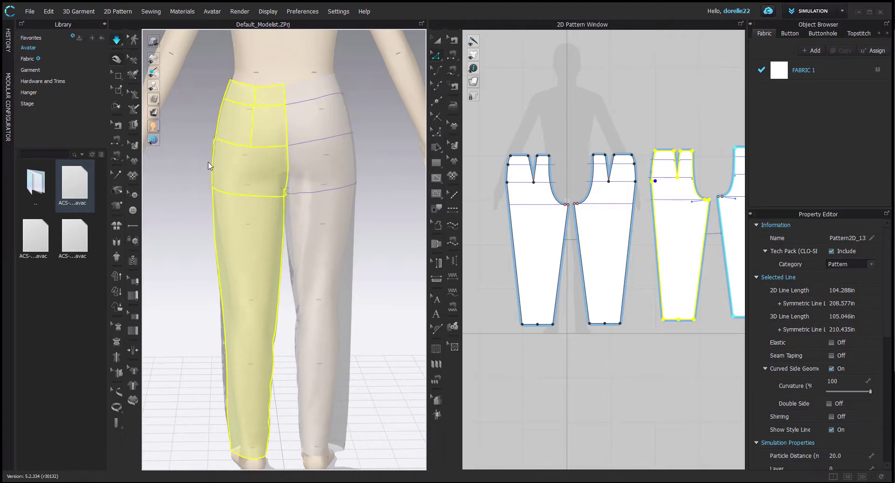
drag(208, 166, 210, 176)
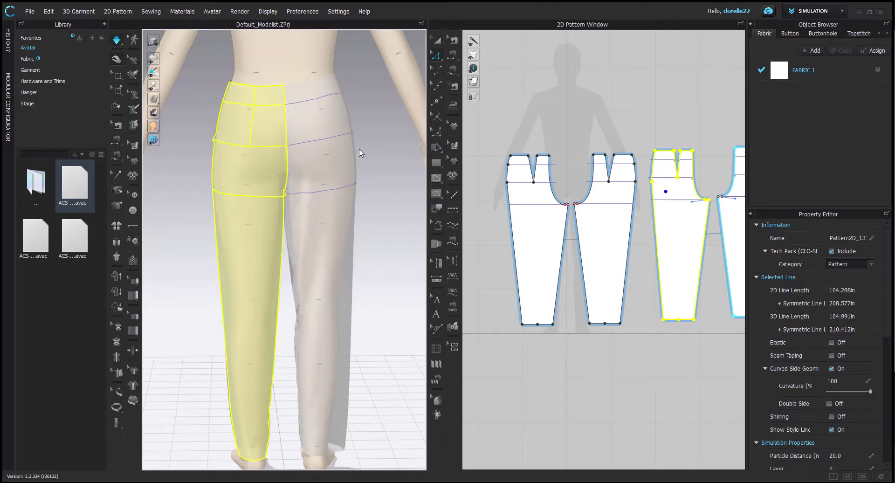
drag(353, 153, 367, 162)
right_drag(314, 162, 282, 161)
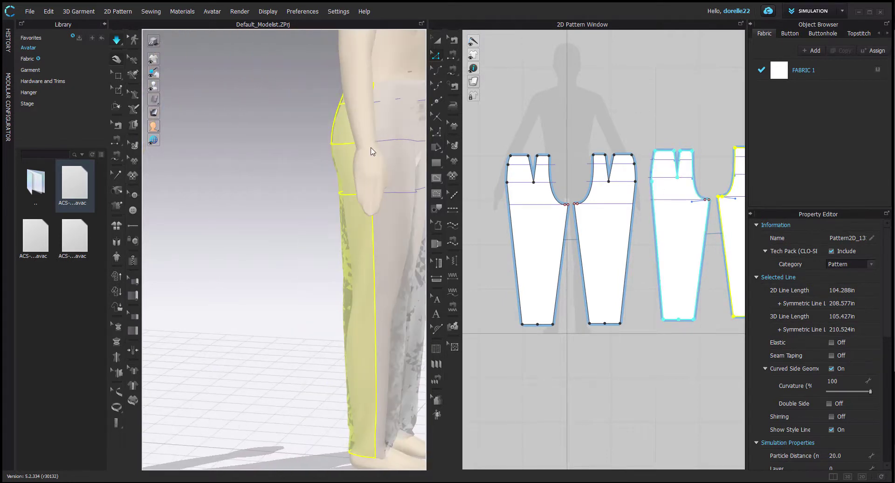
middle_drag(371, 152, 232, 143)
drag(261, 148, 271, 166)
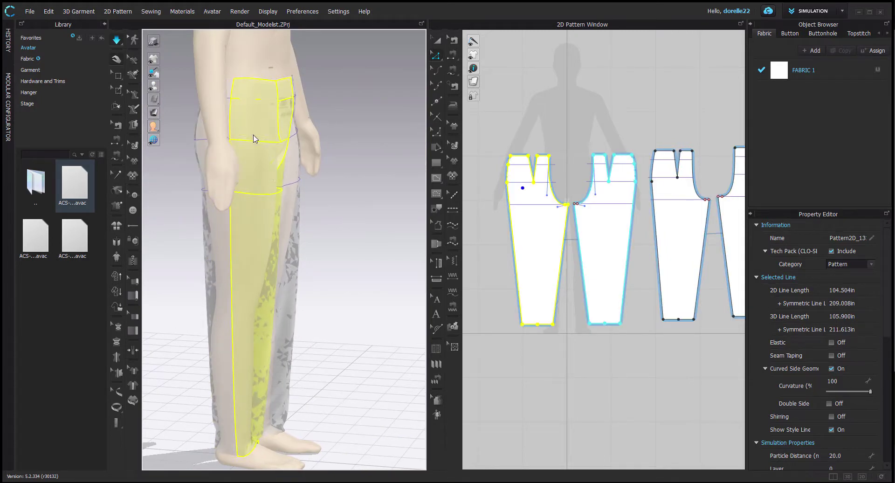
right_drag(339, 158, 307, 152)
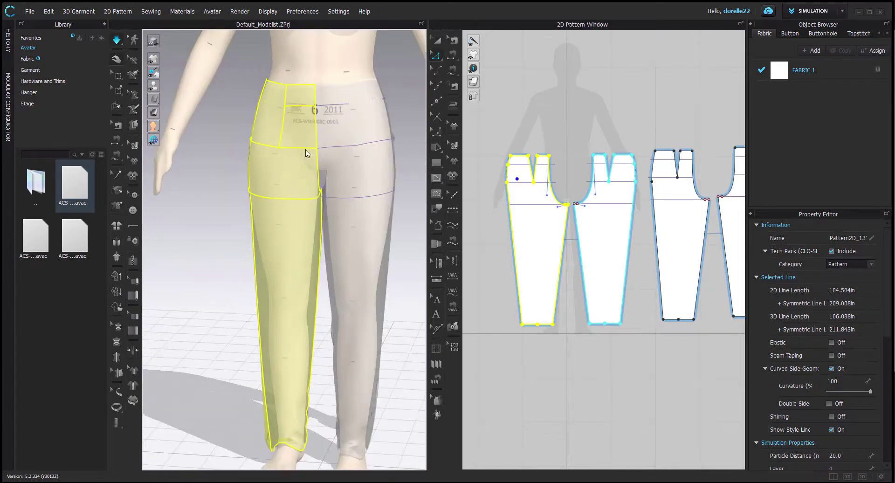
Tug the front leg piece at the side hip and the back piece below the waist to straighten the horizontal reference lines.
click(385, 174)
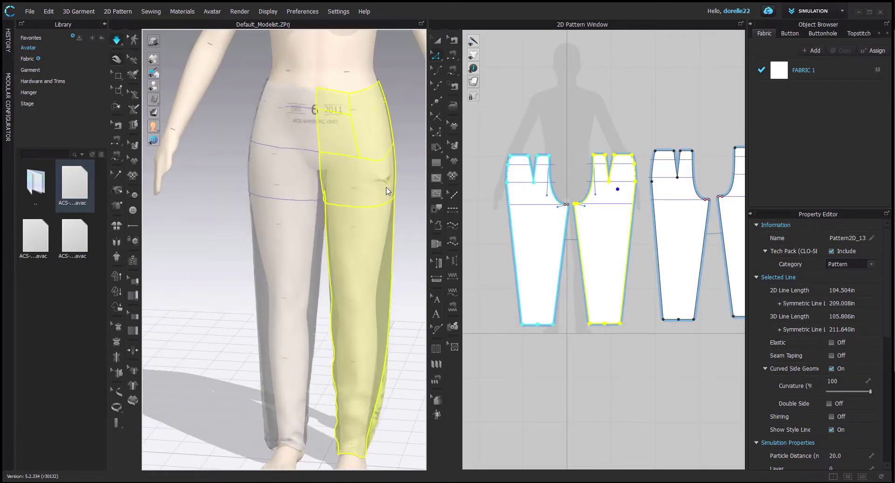
click(400, 110)
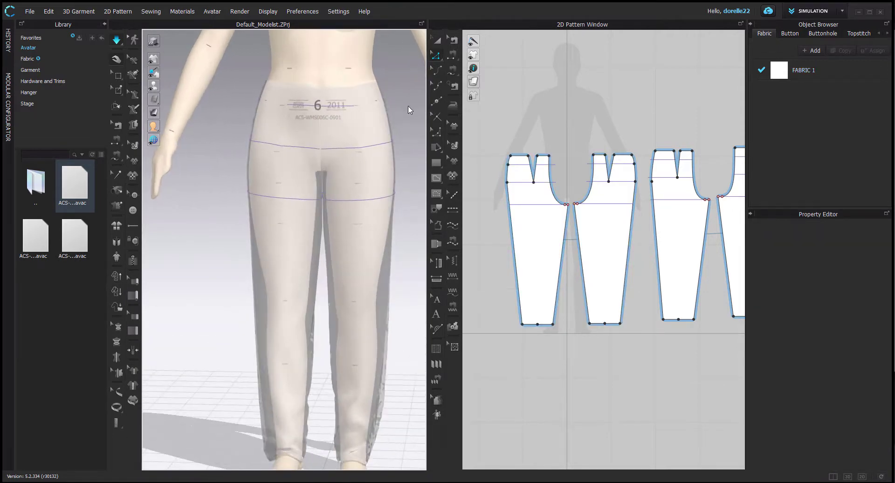
right_drag(408, 110, 215, 114)
click(251, 135)
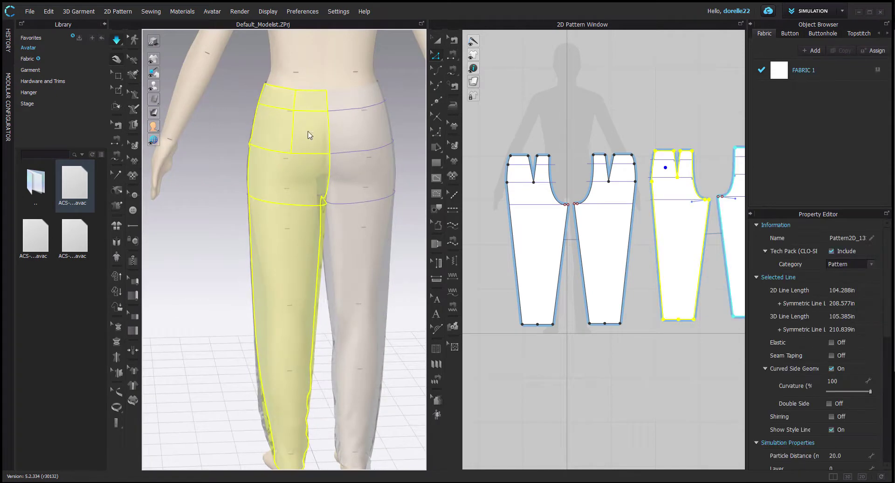
click(406, 134)
right_drag(407, 134, 385, 189)
Offset the hem edges of all four leg pieces as one internal line at a distance of 2.000 in, with Extend on.
middle_drag(330, 174, 262, 160)
scroll(339, 225, down, 1)
click(554, 356)
scroll(551, 347, down, 2)
middle_drag(552, 350, 537, 289)
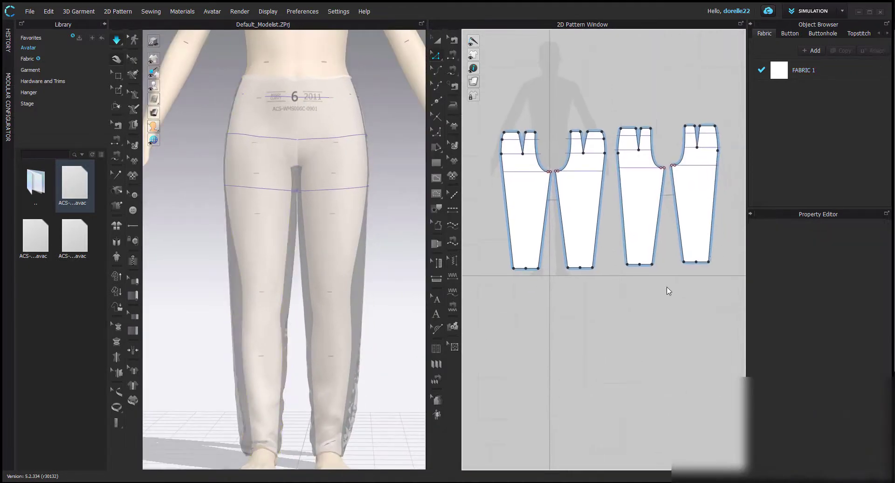
drag(503, 246, 503, 247)
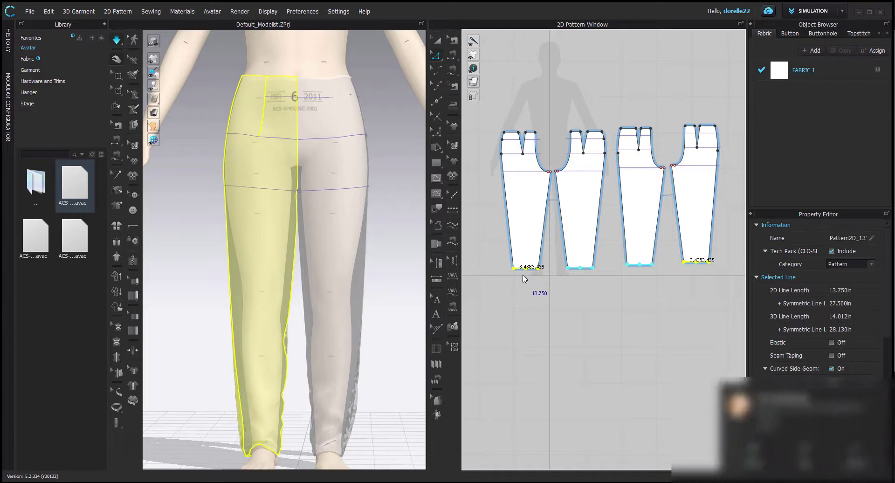
right_click(521, 268)
click(563, 321)
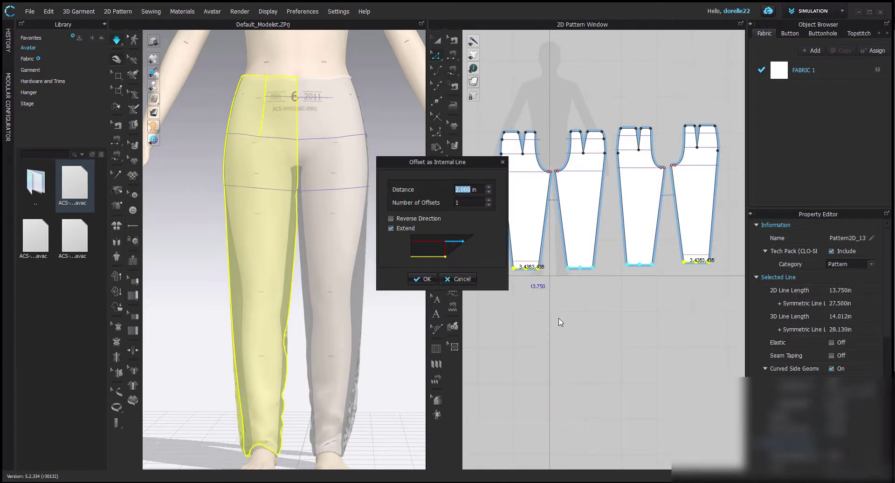
key(Return)
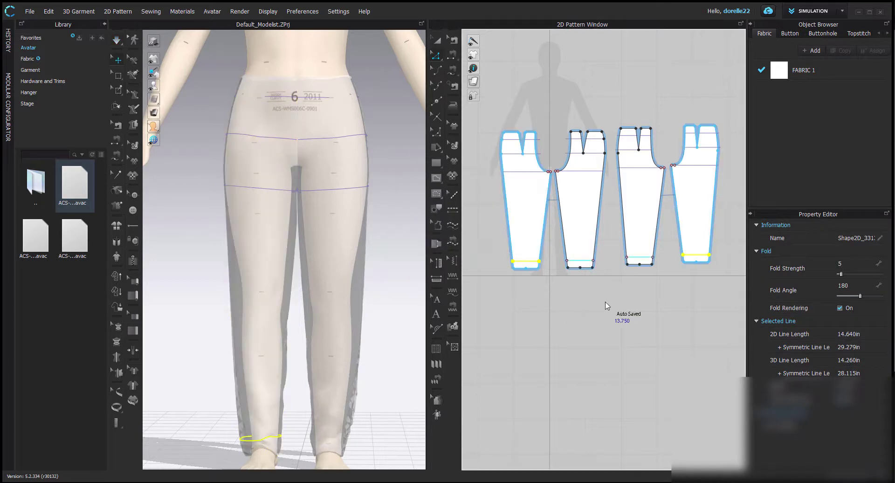
click(607, 304)
Convert the offset internal lines above the hems of the back and front leg pieces to baselines and view the pants from behind.
click(532, 263)
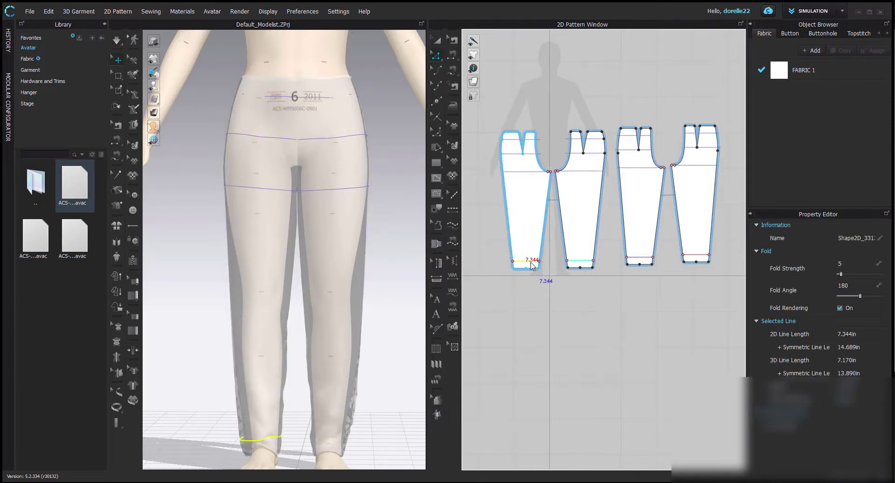
shift+click(648, 256)
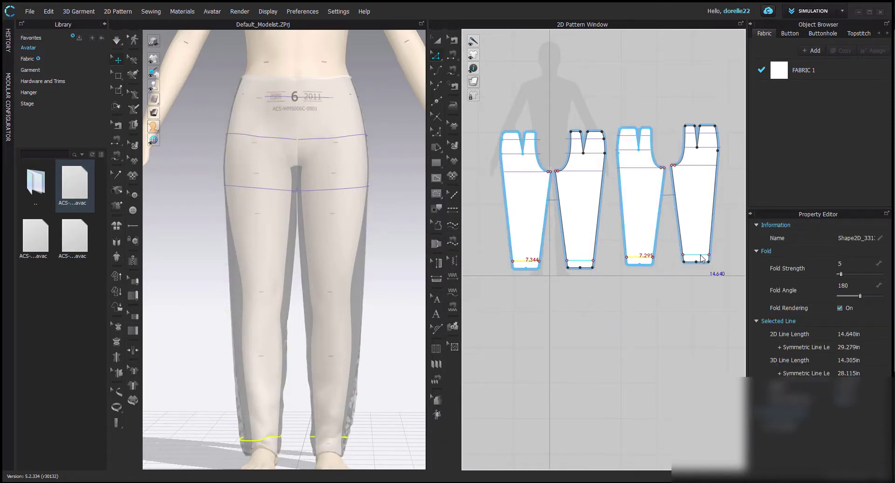
right_click(702, 259)
click(727, 426)
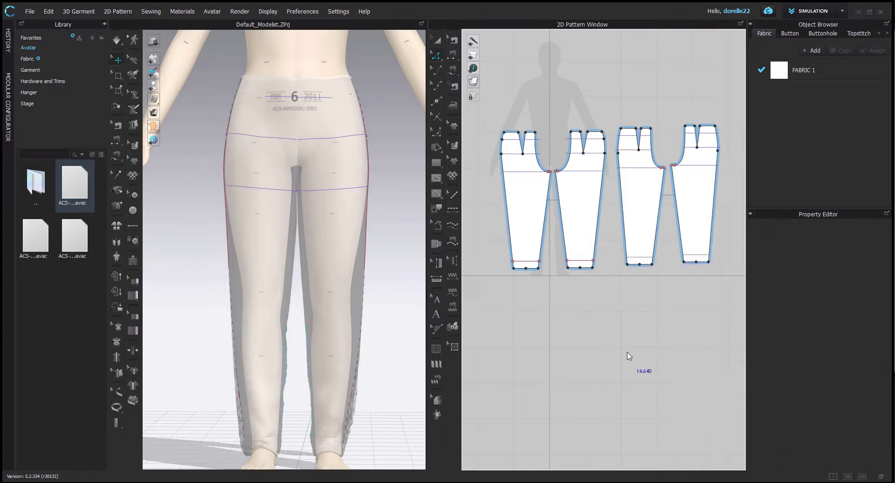
right_click(586, 264)
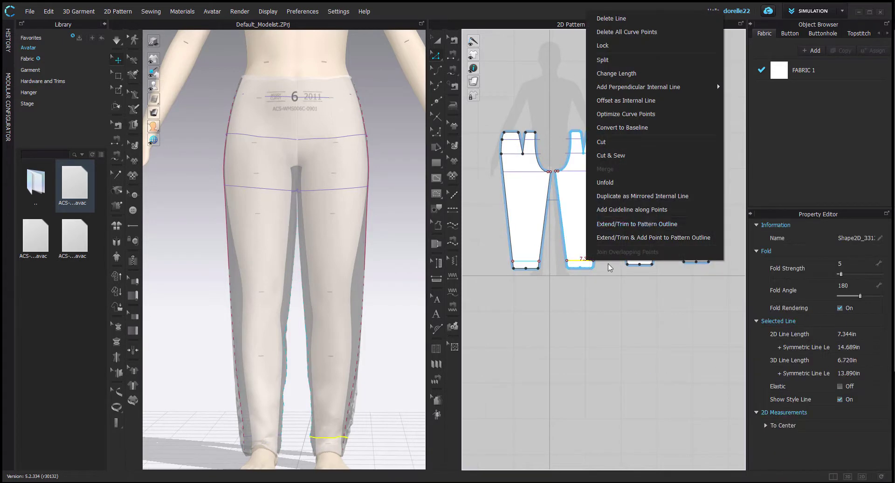
click(627, 127)
right_drag(393, 373, 176, 370)
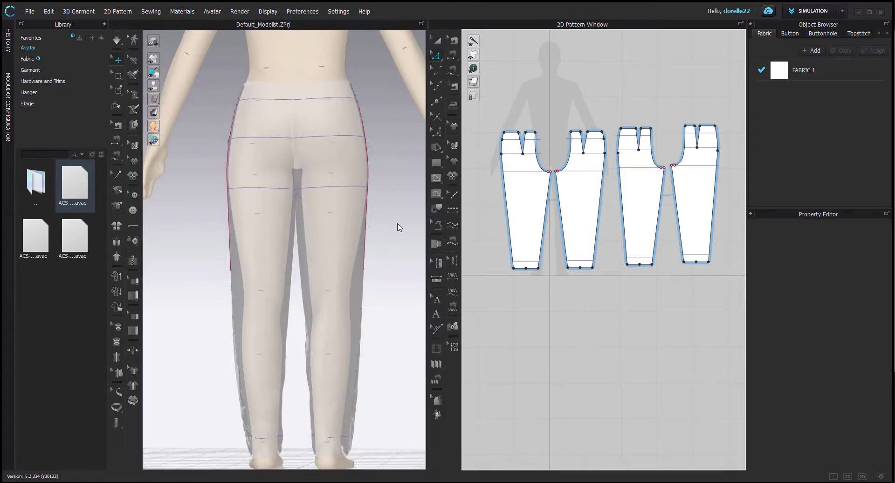
Run the drape simulation on the trousers and check the legs from the side and the front.
right_drag(399, 227, 296, 244)
scroll(321, 412, up, 3)
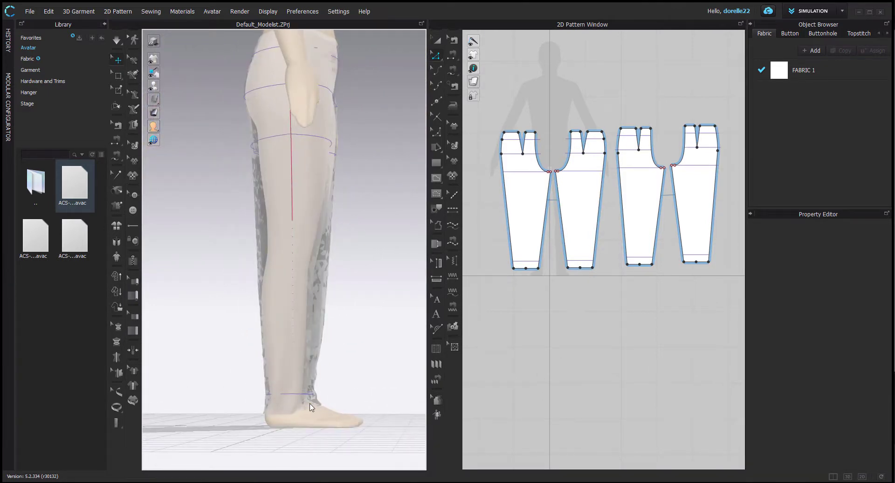
click(312, 407)
key(space)
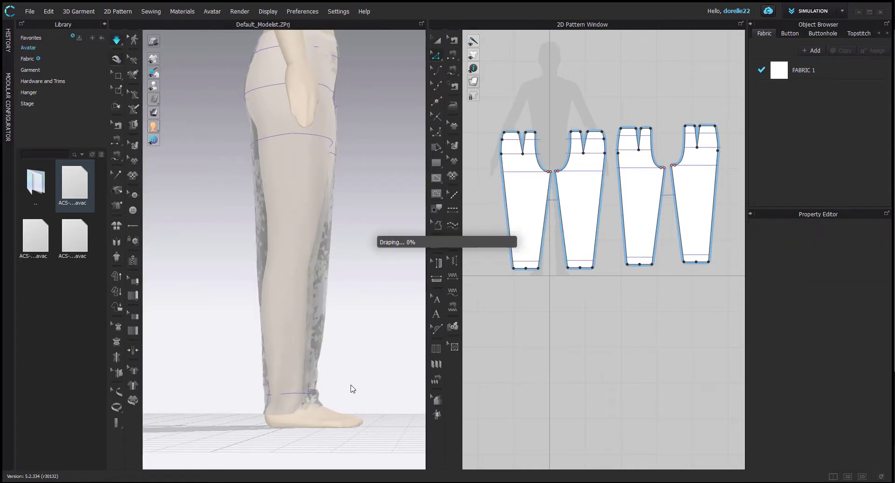
click(326, 404)
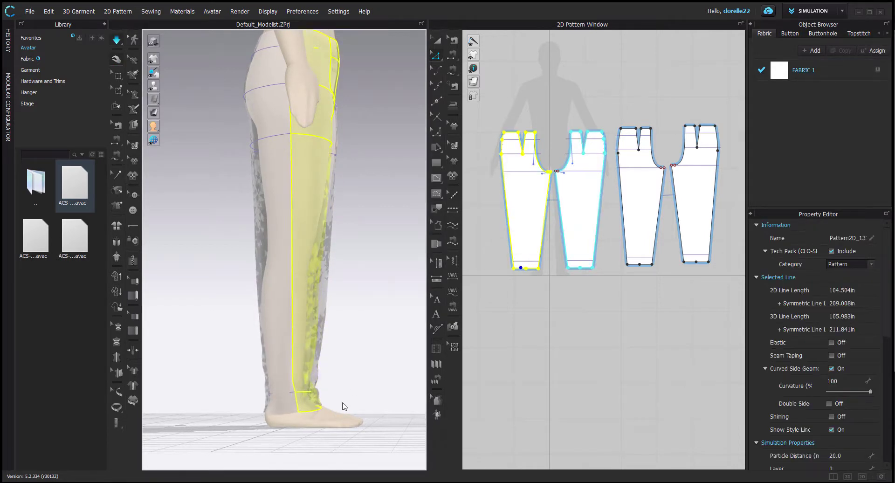
right_drag(343, 406, 260, 405)
click(520, 354)
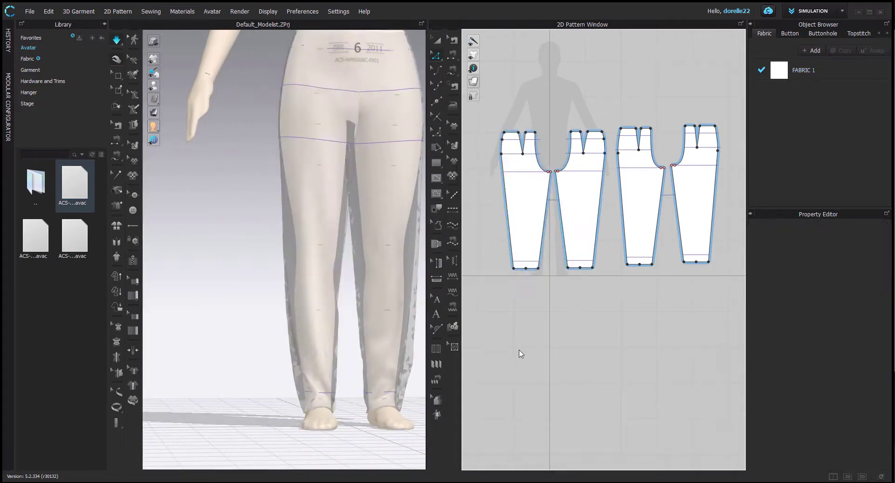
right_drag(303, 267, 309, 302)
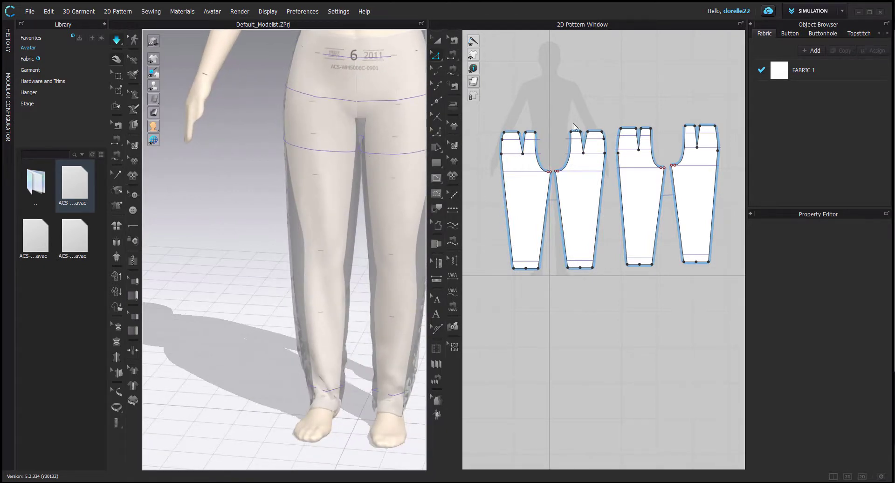
Delete the extra point on the front pieces' crotch curve next to the inseam corner.
scroll(573, 124, up, 5)
click(564, 248)
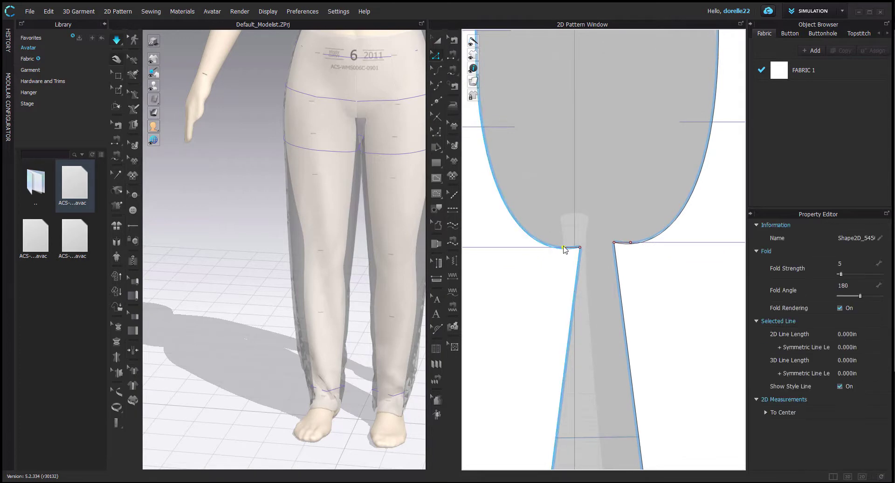
key(Delete)
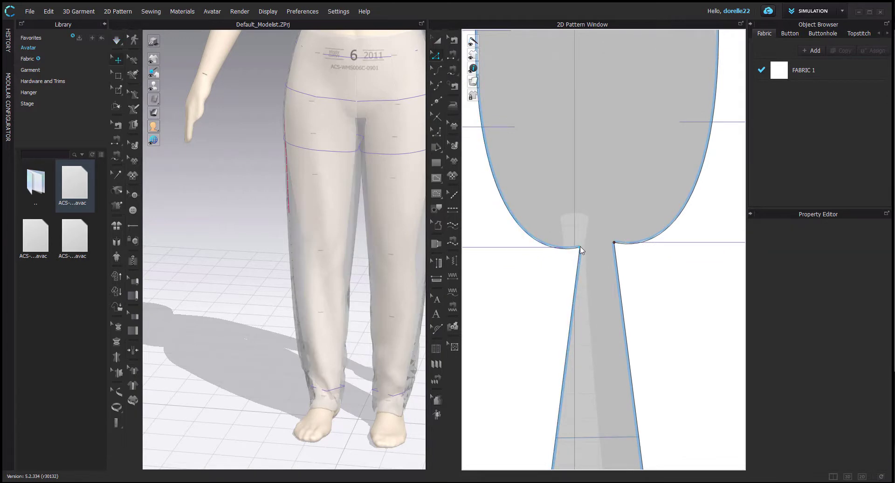
Raise the front pieces' crotch points vertically by 1 in and adjust the curve handle to smooth the crotch curve.
click(580, 247)
drag(561, 217, 618, 228)
click(615, 242)
right_click(618, 228)
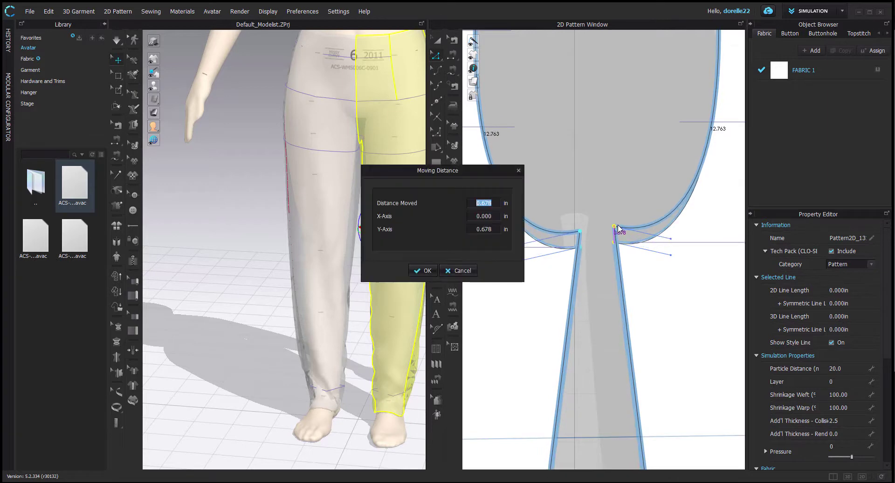
text(1)
key(Return)
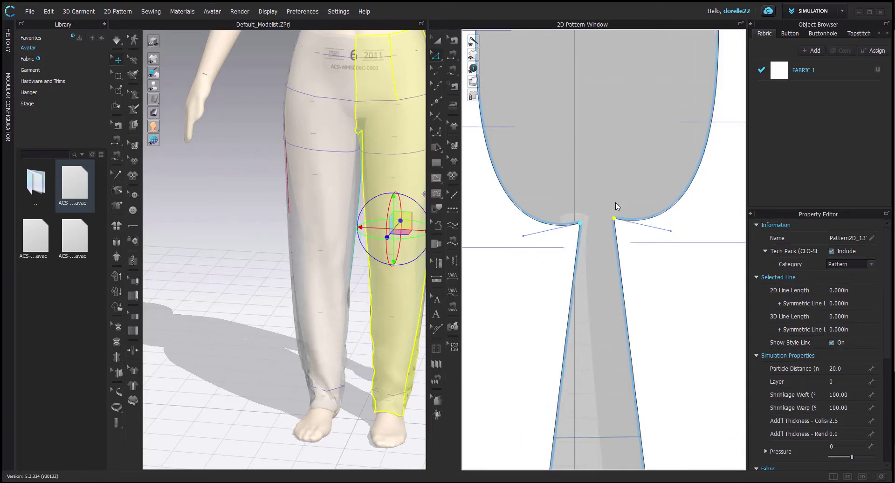
drag(523, 237, 487, 228)
Delete the extra point on the back pieces' crotch curve next to the inseam corner.
scroll(572, 185, down, 4)
middle_drag(572, 185, 399, 228)
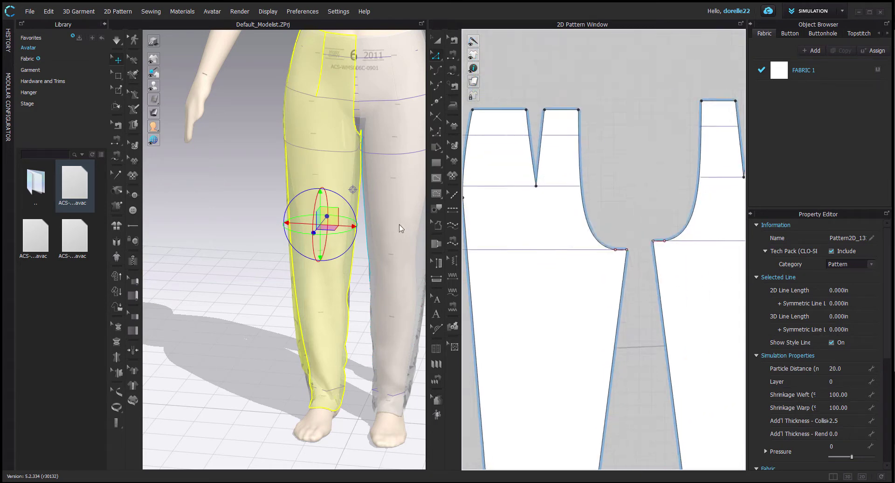
scroll(616, 251, up, 3)
click(623, 254)
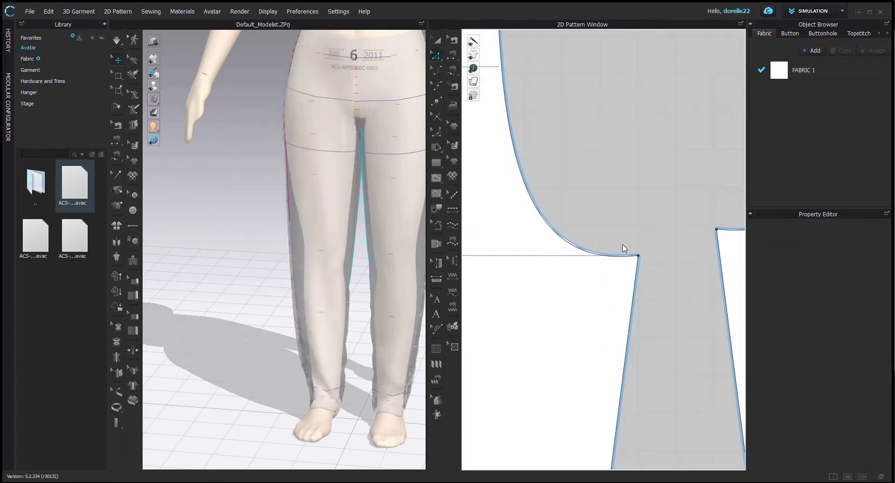
Move one back piece closer to its mirrored partner so their crotch points line up horizontally.
middle_drag(635, 224, 535, 215)
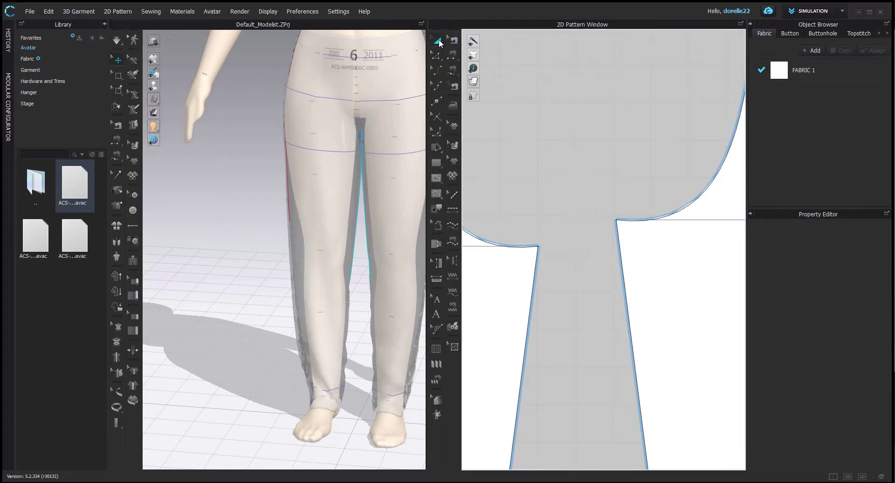
click(611, 306)
scroll(564, 202, down, 3)
Raise the back pieces' crotch points vertically by 1 in and reshape the crotch curve with its handle.
drag(526, 211, 561, 216)
right_click(561, 215)
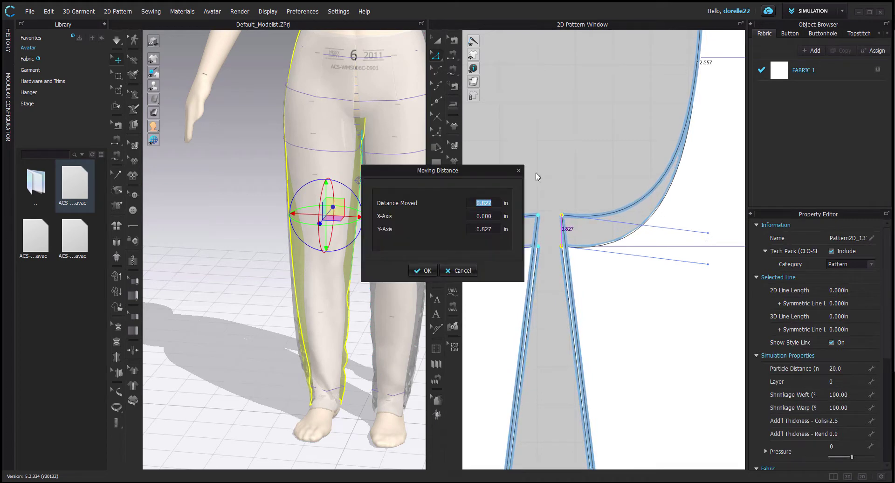
text(1)
key(Return)
mouse_move(706, 227)
mouse_down()
mouse_move(716, 218)
mouse_move(704, 216)
mouse_up()
click(596, 185)
scroll(592, 182, down, 5)
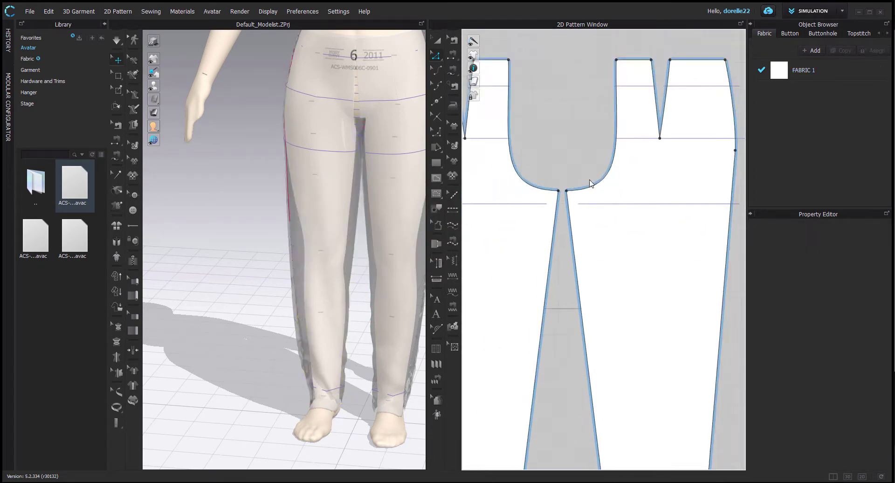
Simulate the trousers with the raised crotch and inspect the crotch and inner thighs up close from front and back.
key(space)
right_drag(397, 176, 404, 176)
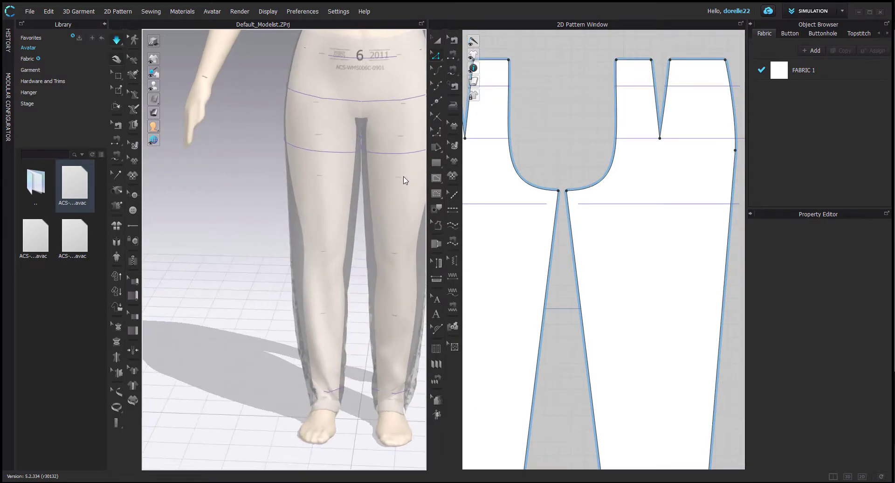
scroll(391, 169, up, 8)
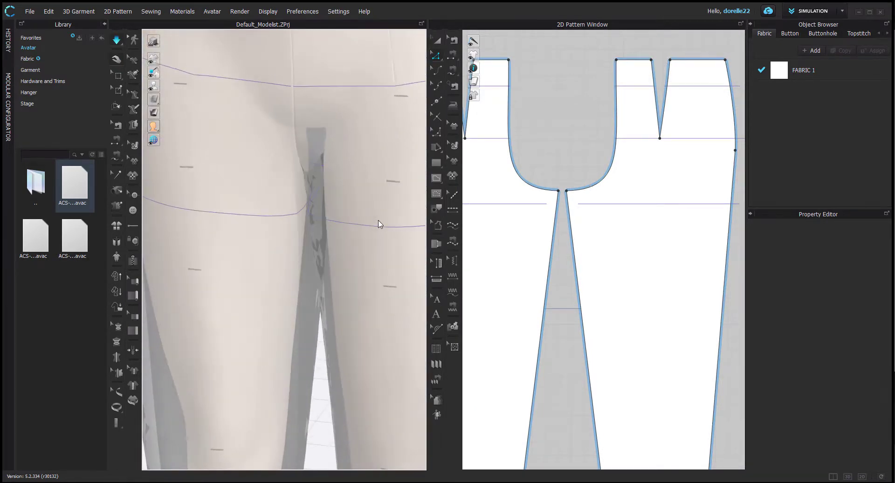
right_drag(309, 160, 192, 180)
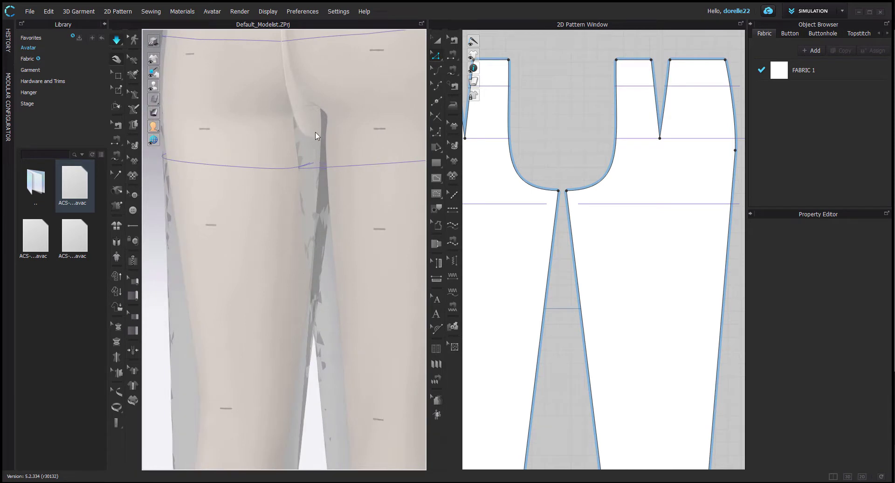
right_drag(316, 135, 232, 56)
Shift the back pieces' center waist point slightly inward and scoop the crotch seam curve into the pattern.
click(631, 143)
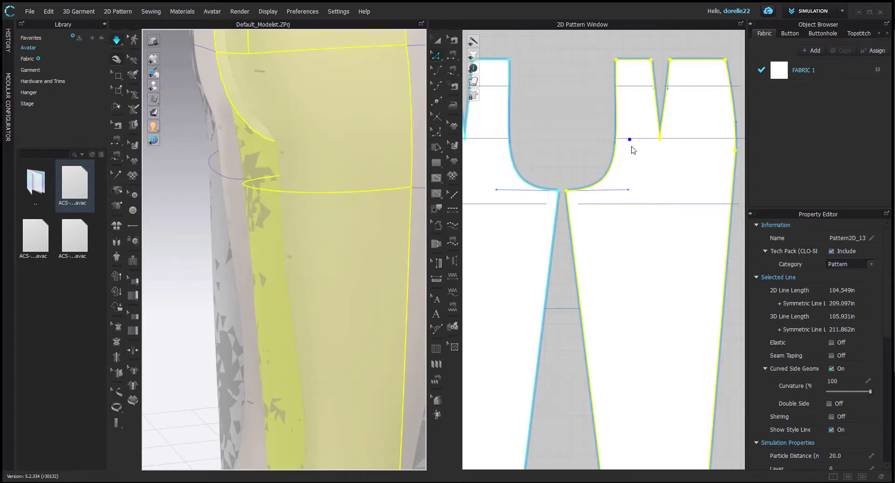
drag(618, 142, 622, 141)
middle_drag(644, 68, 570, 184)
click(543, 176)
drag(550, 257, 551, 234)
click(522, 232)
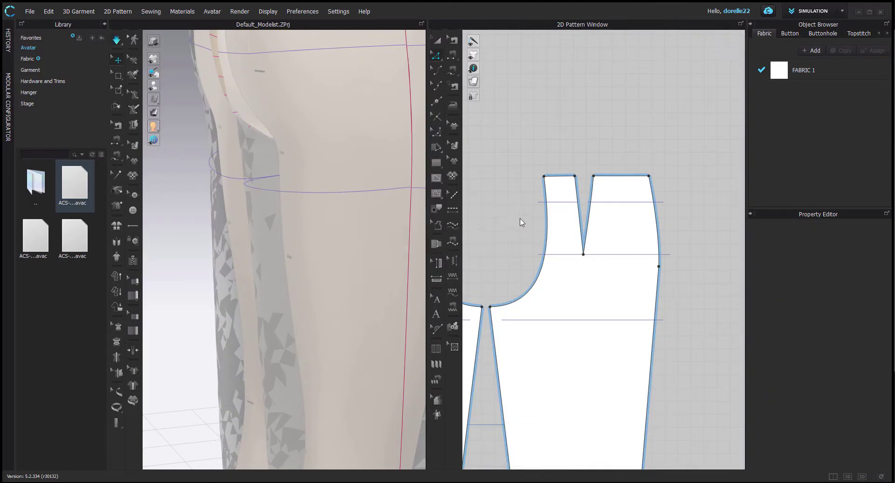
Simulate the trousers with the reshaped back crotch seam and review the fit around the hips and waist.
key(space)
right_drag(379, 172, 552, 176)
middle_drag(380, 184, 401, 156)
scroll(392, 157, down, 5)
right_drag(393, 158, 470, 166)
scroll(597, 140, down, 2)
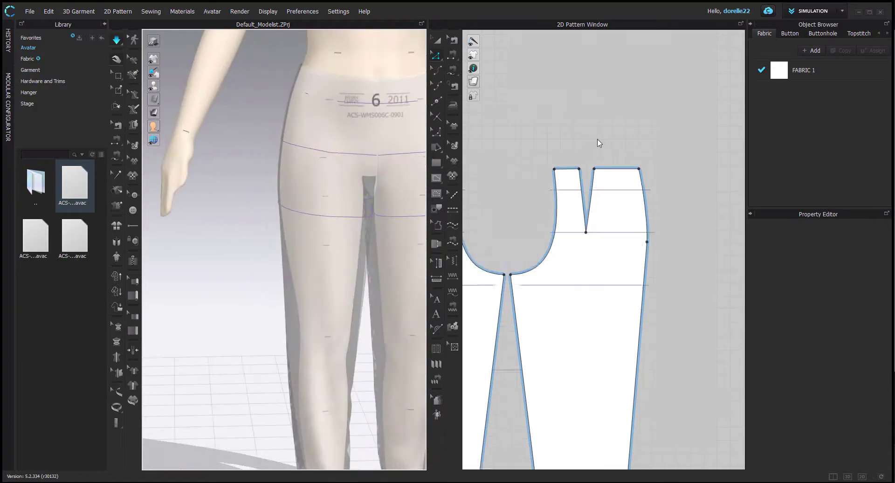
middle_drag(598, 139, 724, 249)
scroll(616, 231, down, 3)
middle_drag(616, 231, 704, 241)
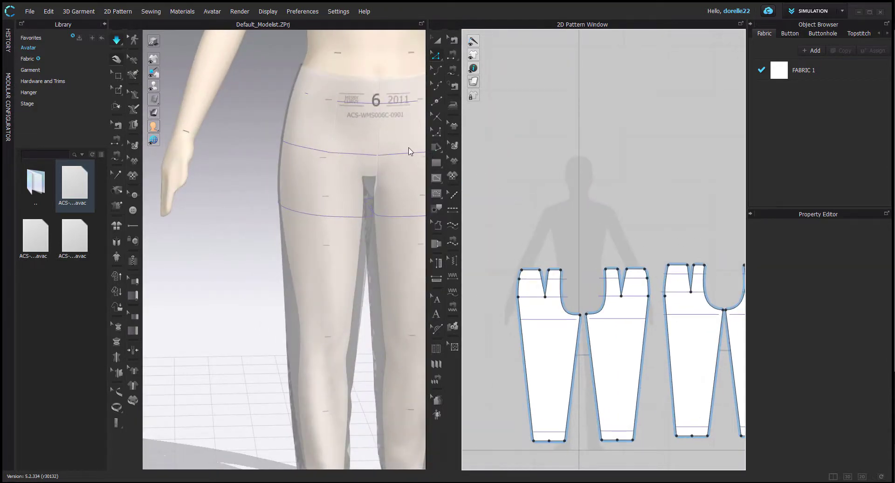
middle_drag(399, 121, 317, 213)
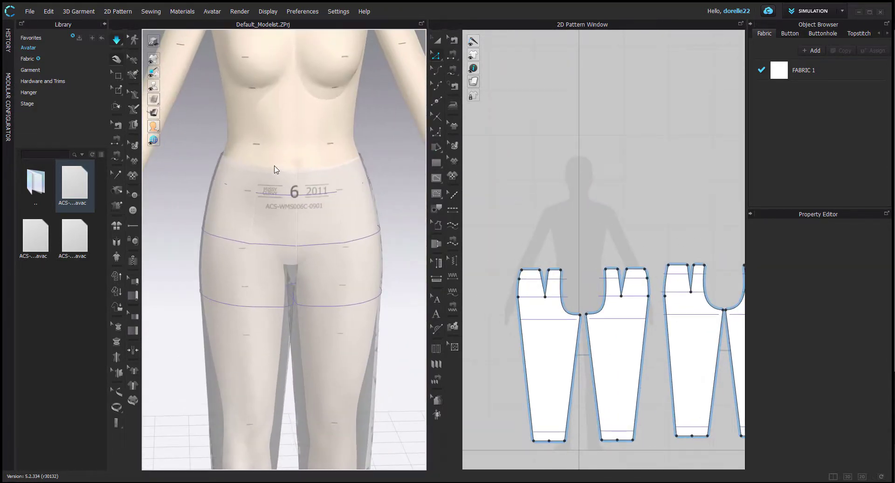
Measure the avatar's waist in consecutive segments around the body, just above the trousers' top edge.
click(132, 109)
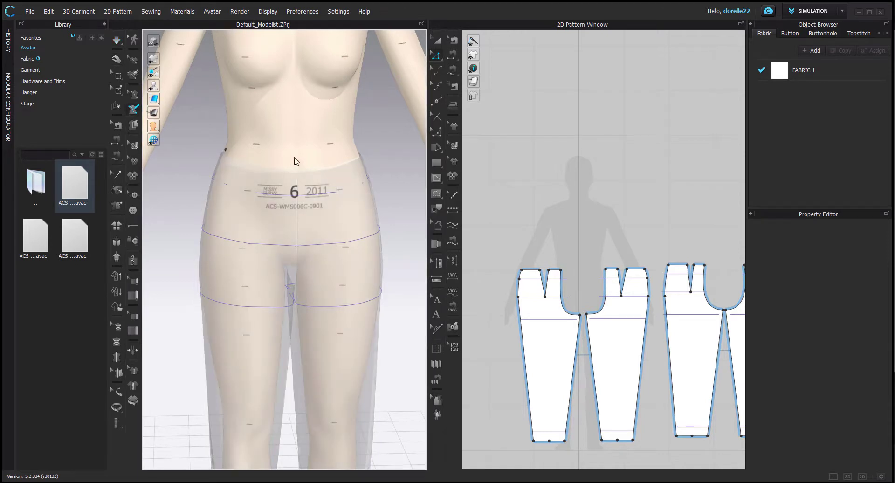
right_drag(362, 143, 122, 126)
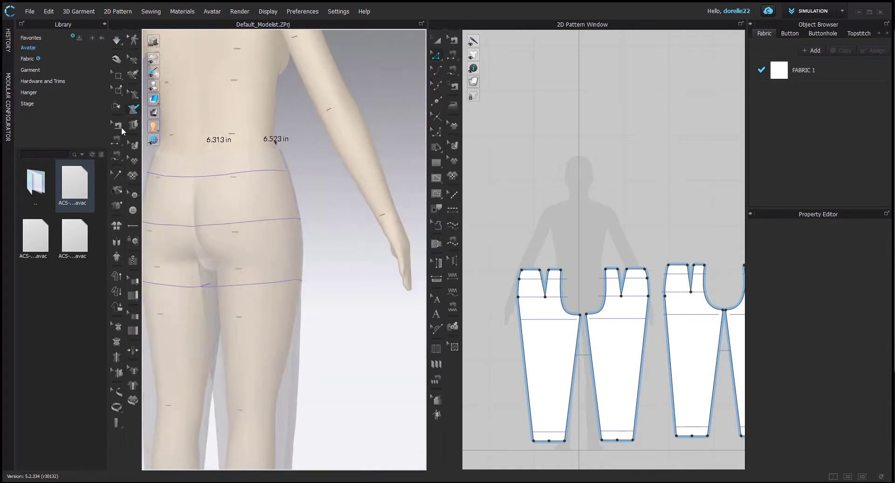
right_drag(200, 146, 260, 157)
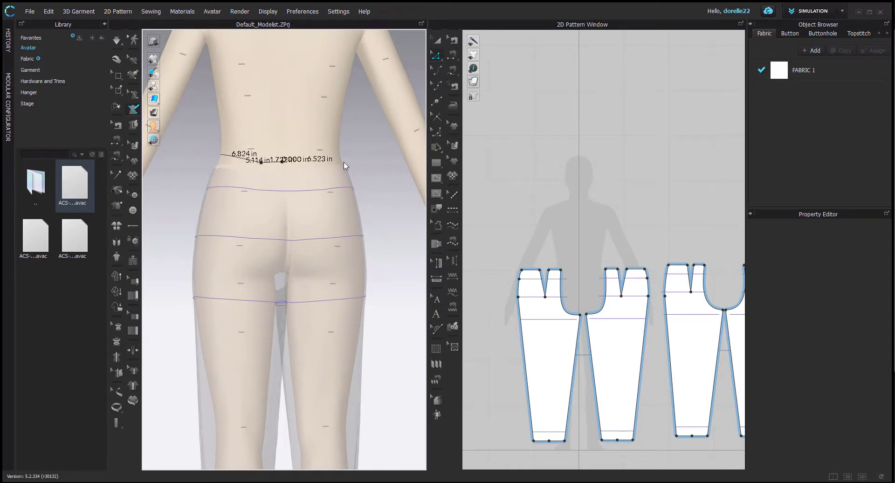
mouse_move(350, 166)
right_down()
mouse_move(320, 161)
mouse_move(349, 170)
right_up()
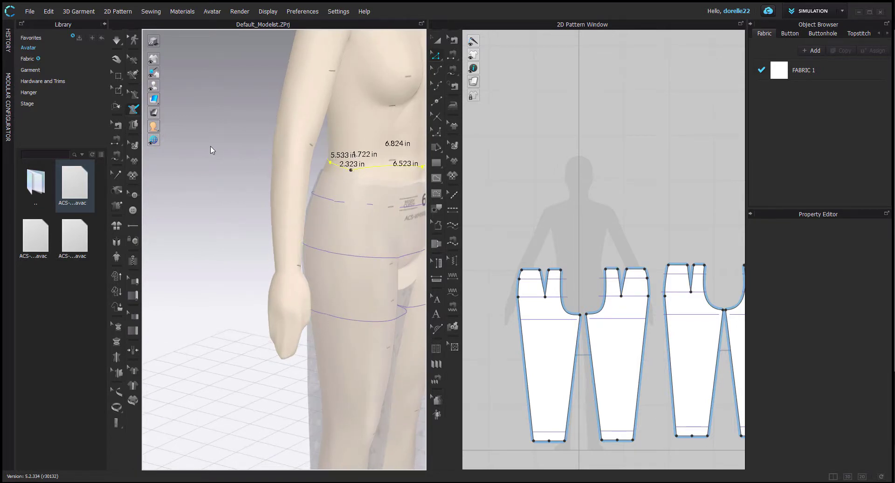
right_drag(212, 149, 200, 134)
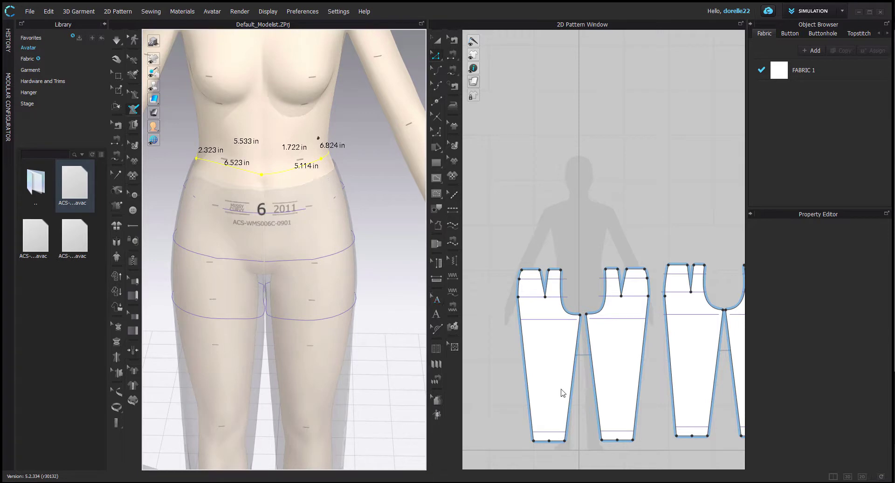
Switch to Calculator, add the waist segments 2.375 + 5.5 + 6.5 + 1.75 + 5.25 + 6.875, and close it.
key(alt+Tab)
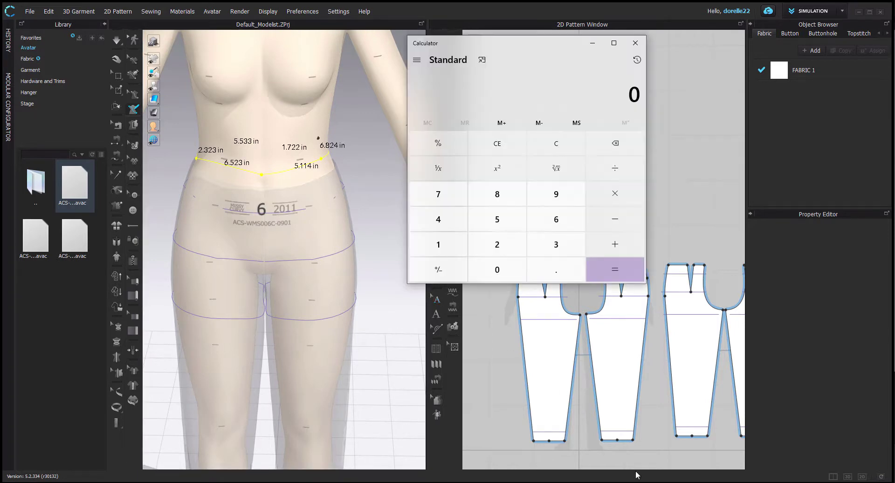
text(2.375 + 5.5 + 6.5 + )
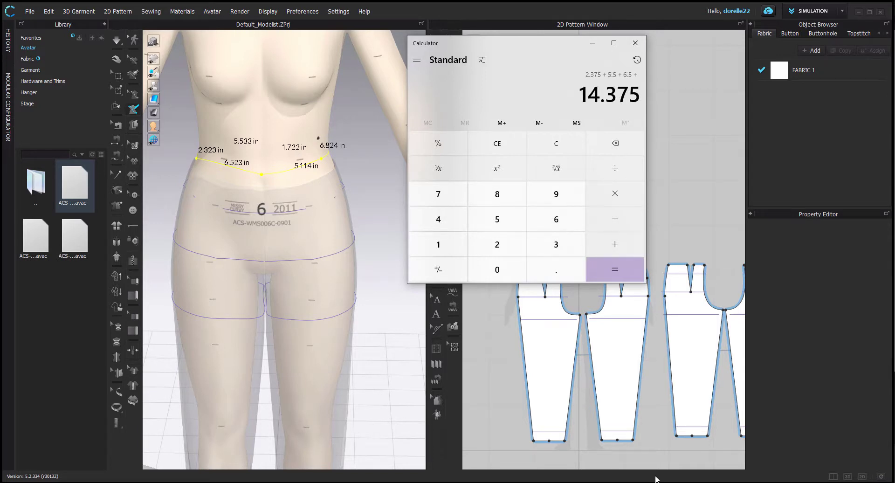
text(1.75 + 5)
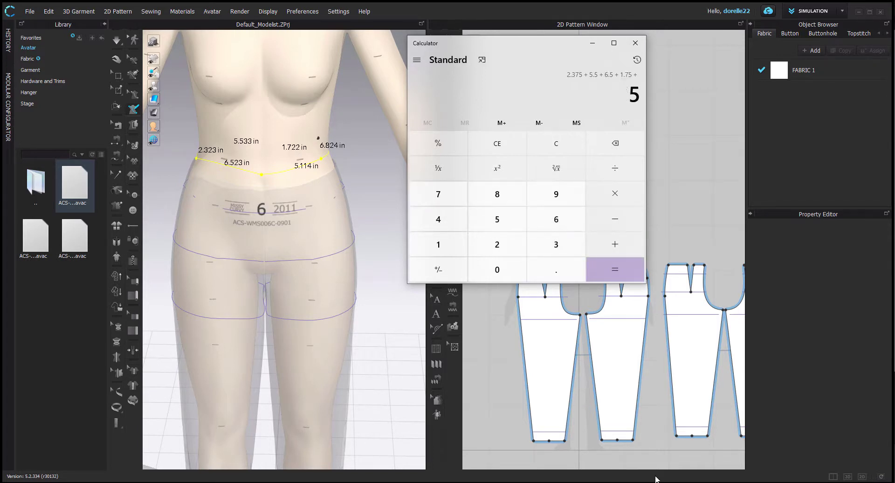
text(.25 + 6.875)
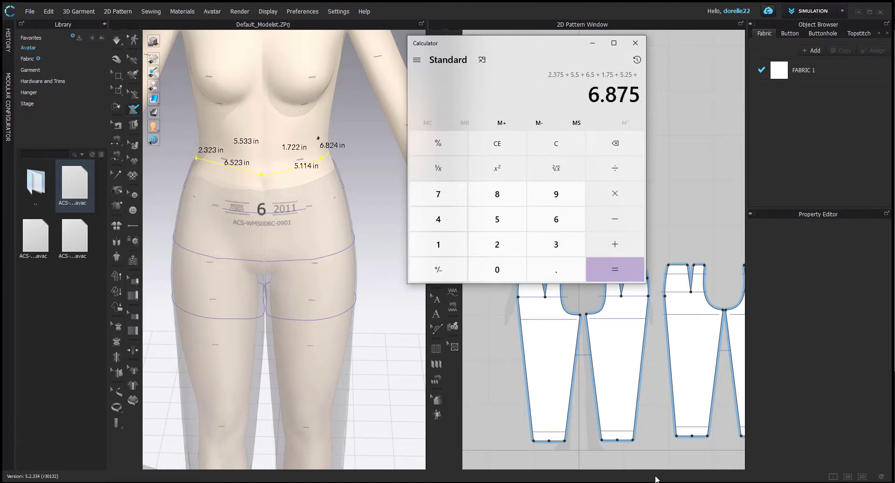
key(Return)
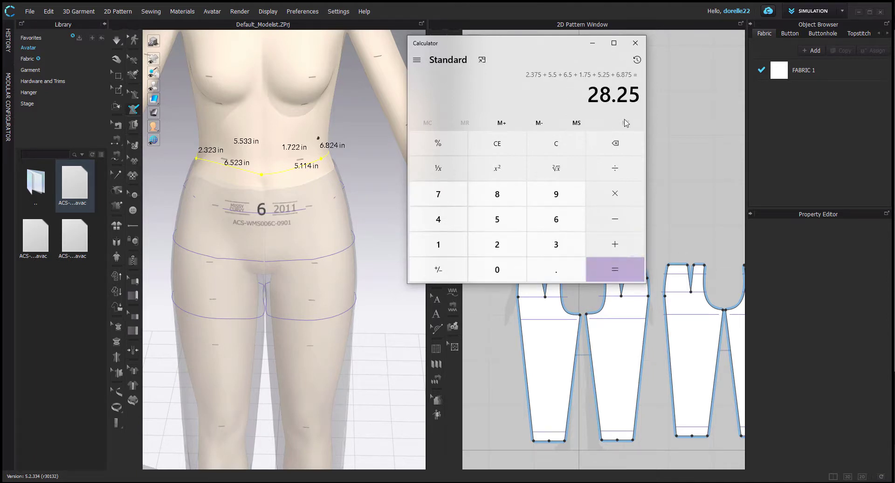
click(635, 43)
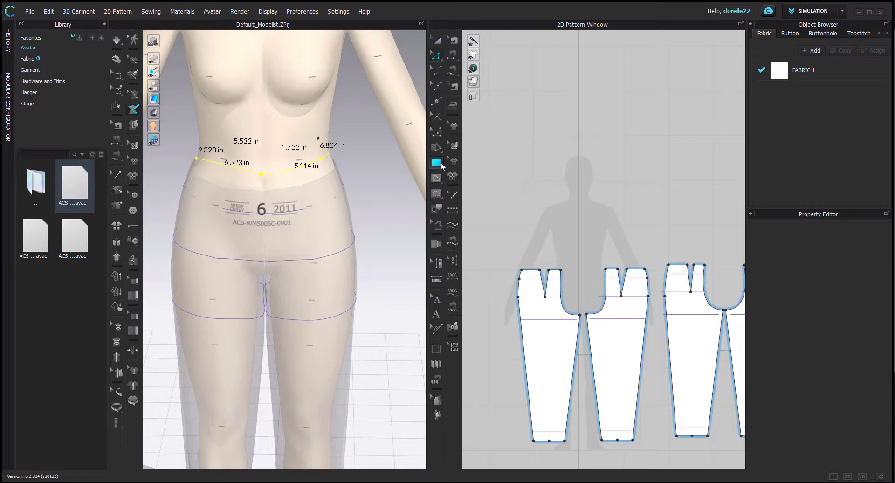
Create a waistband rectangle 28.75 in wide and 2 in high.
click(481, 184)
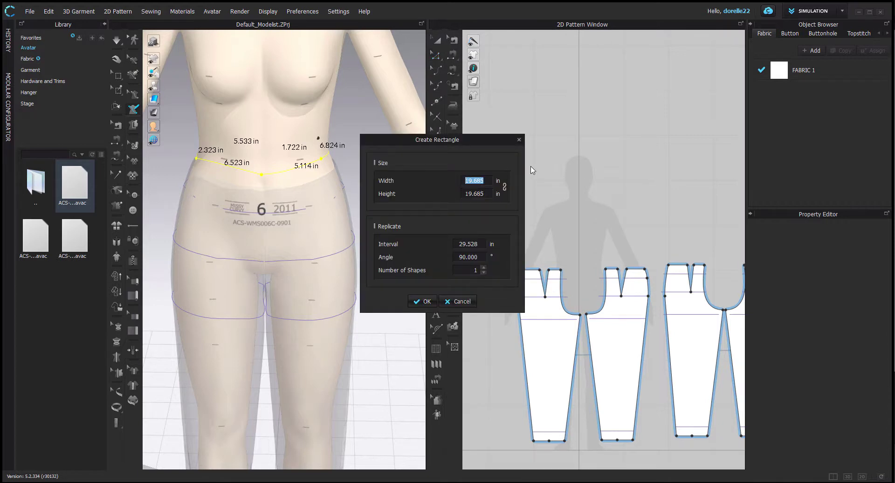
text(28.)
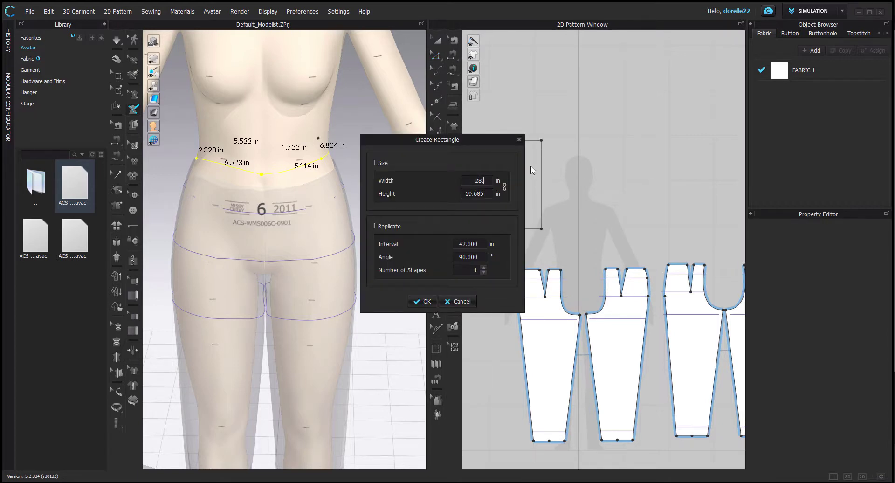
text(750)
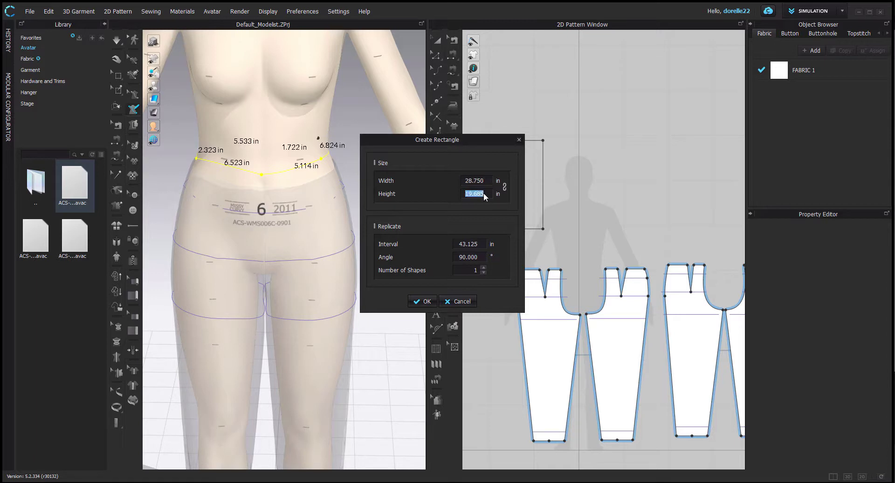
text(2)
key(Return)
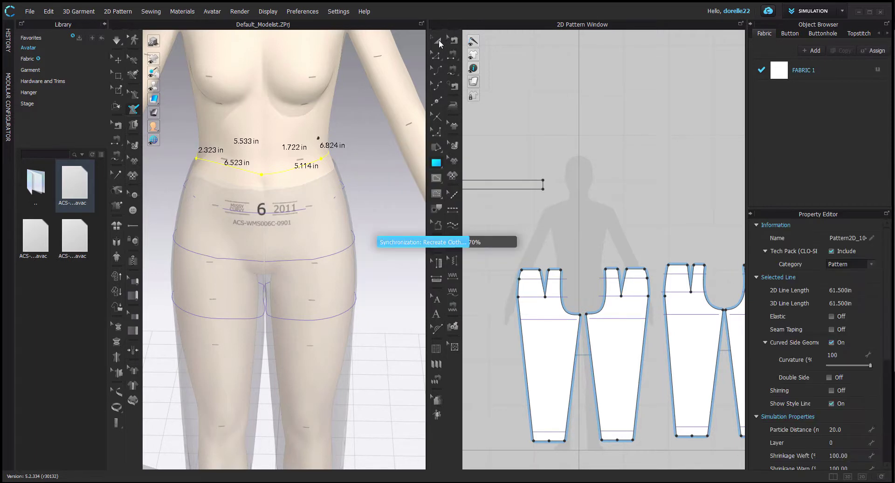
Delete the waist tape measurements from the avatar.
click(132, 74)
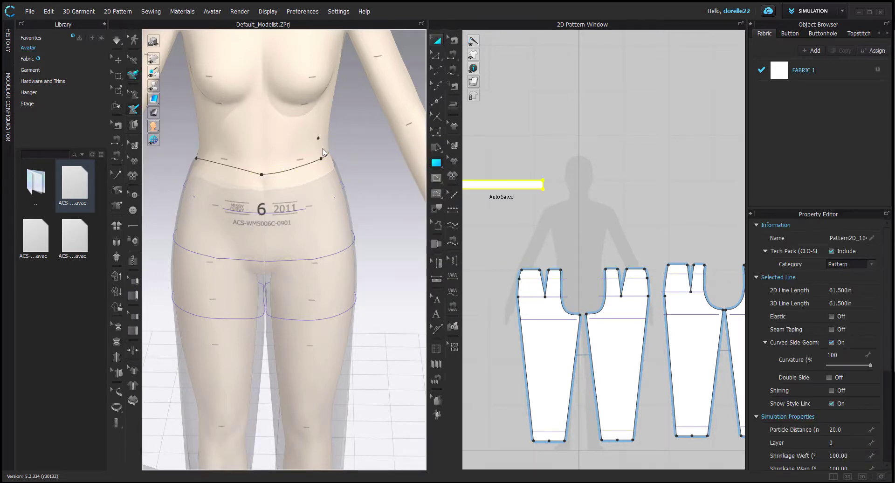
key(1)
scroll(350, 193, up, 5)
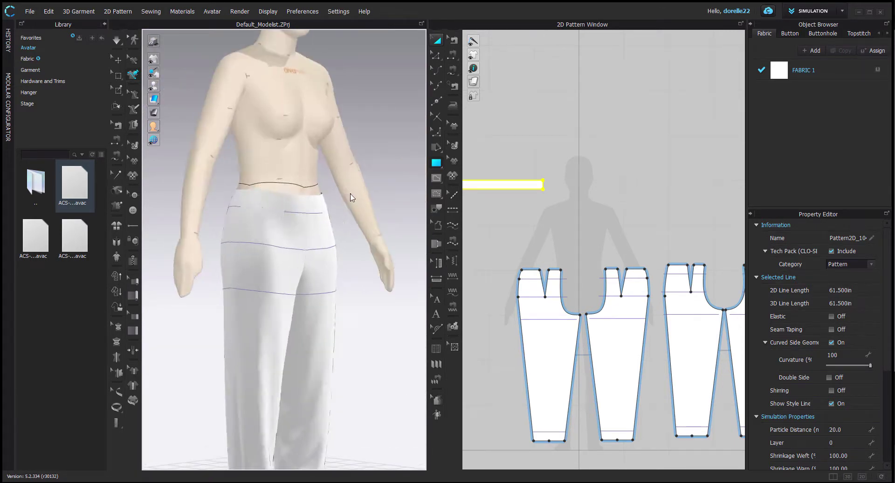
click(133, 94)
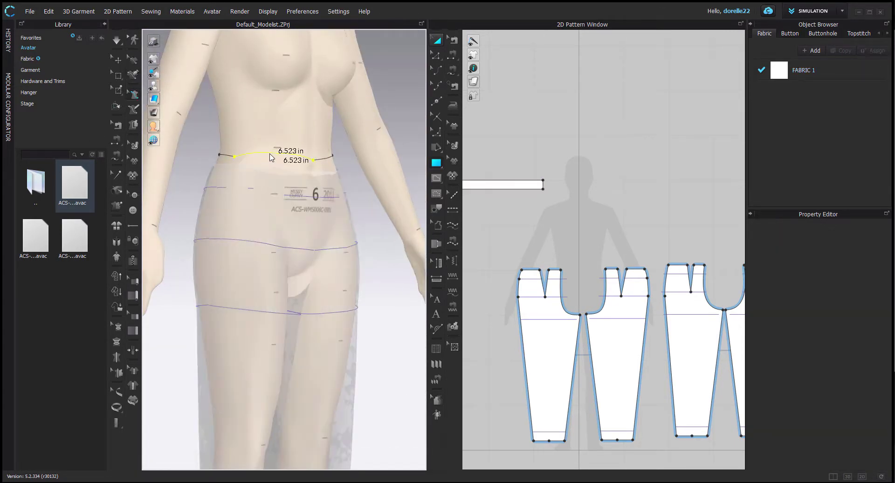
key(Delete)
Move the waistband rectangle directly above the two front trouser pieces.
scroll(581, 205, up, 4)
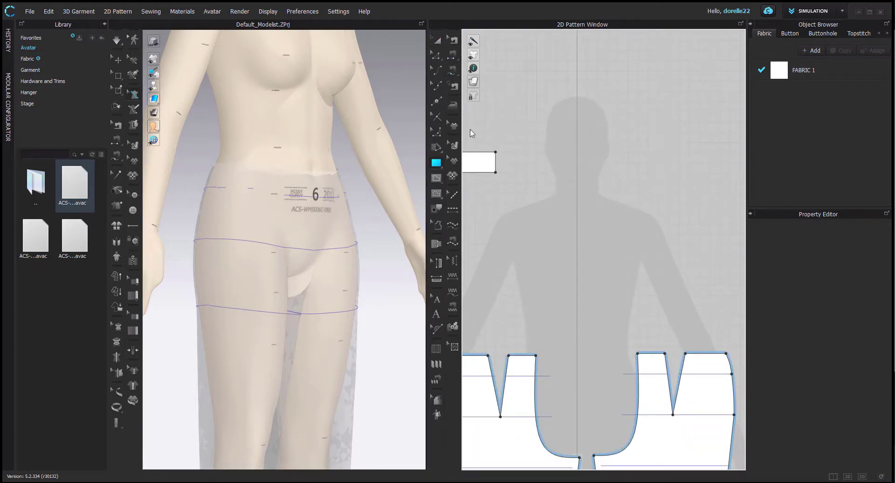
click(436, 40)
drag(493, 162, 704, 318)
scroll(704, 318, down, 4)
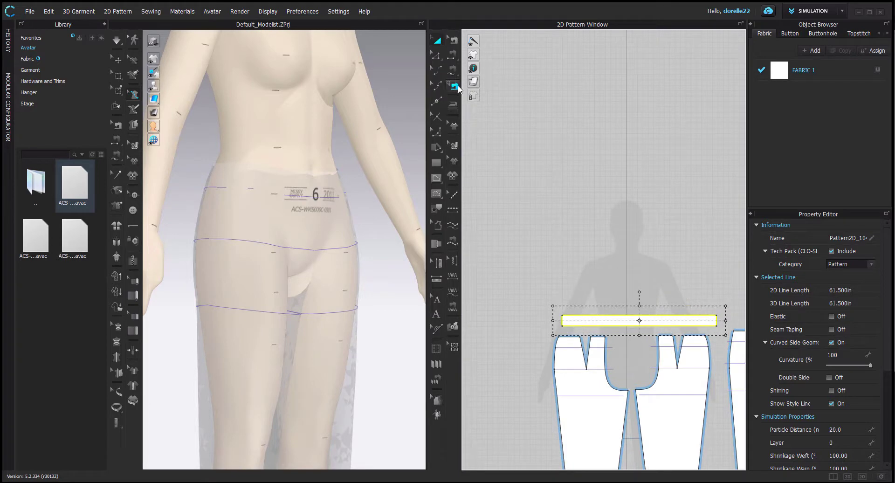
Free-sew the waistband's full lower edge as one side to the first back and adjoining front waist edges, skipping the darts.
click(454, 86)
click(715, 327)
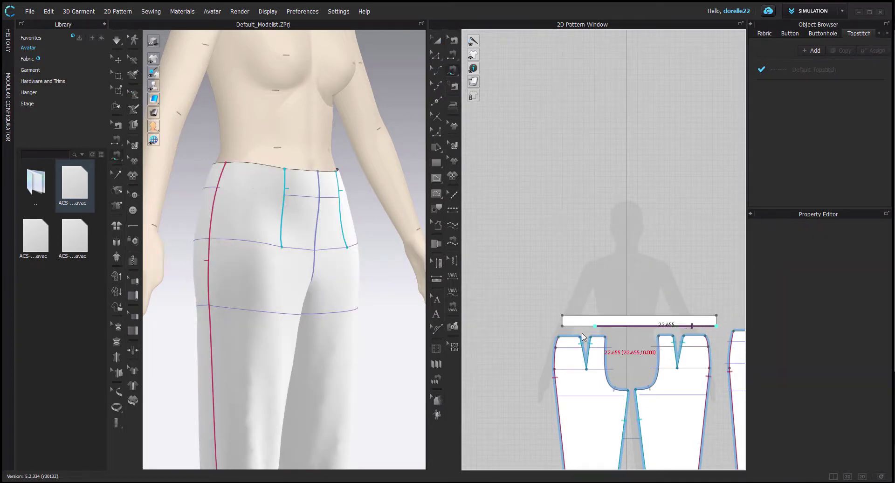
click(561, 328)
middle_drag(710, 349, 506, 205)
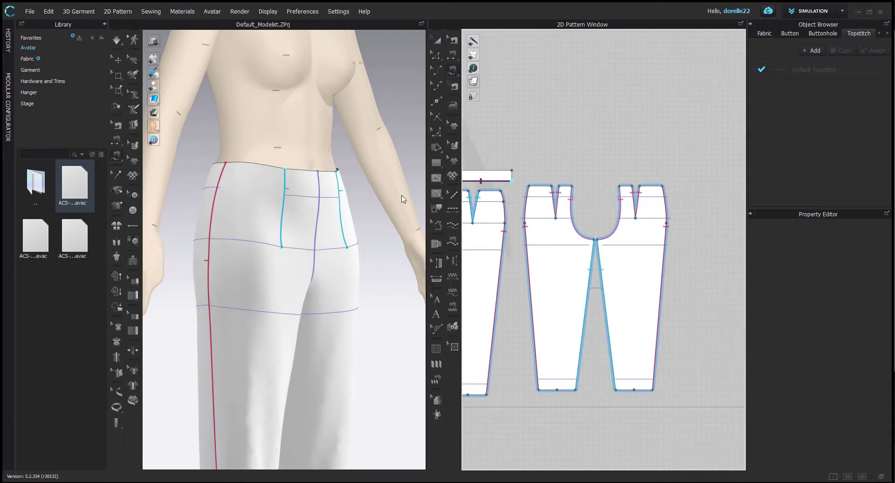
click(574, 185)
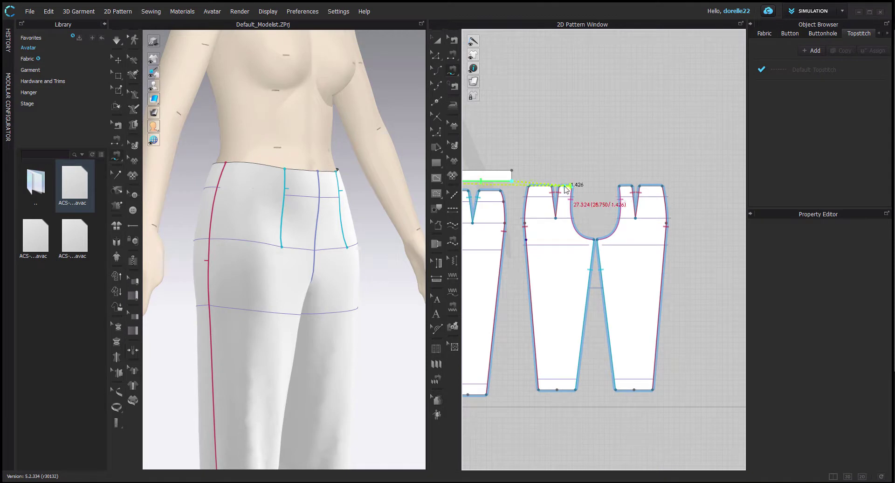
click(501, 191)
click(479, 191)
middle_drag(482, 192, 577, 220)
click(563, 219)
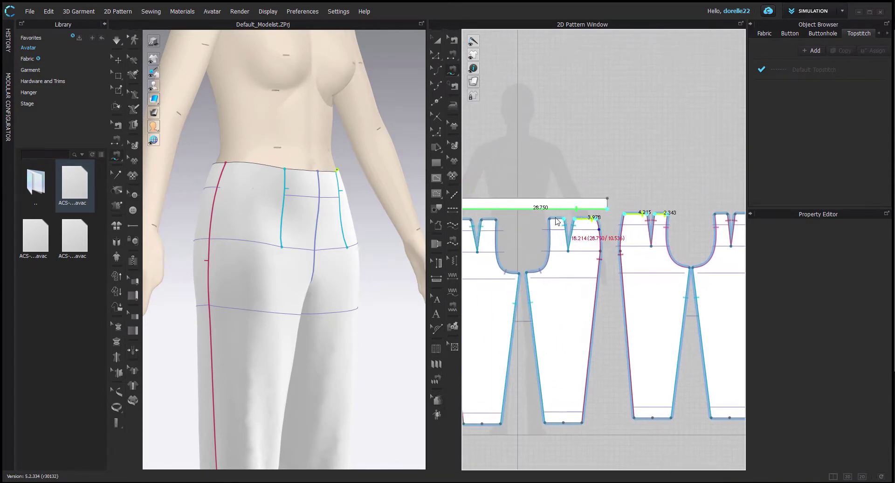
click(550, 219)
Continue the seam across the other front and back waist edges, skipping the darts, and complete the waistband sewing.
click(496, 219)
click(482, 219)
middle_drag(483, 221, 461, 267)
click(545, 257)
click(523, 258)
click(702, 241)
click(685, 239)
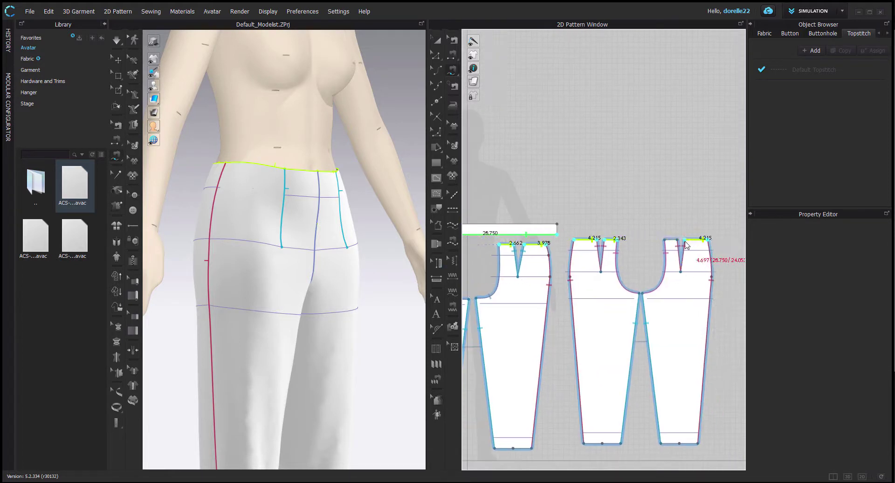
click(677, 239)
click(666, 238)
key(Return)
Wrap the waistband around the avatar using the front center waist arrangement point and simulate it onto the trousers.
click(181, 86)
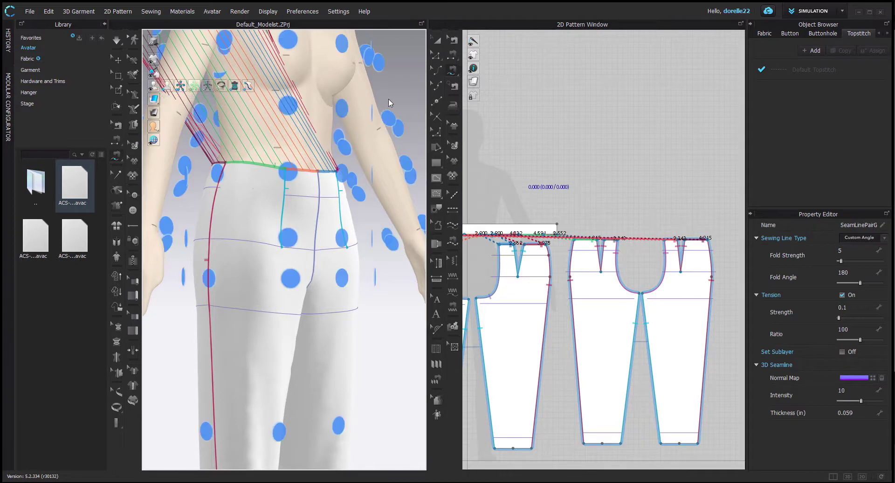
key(2)
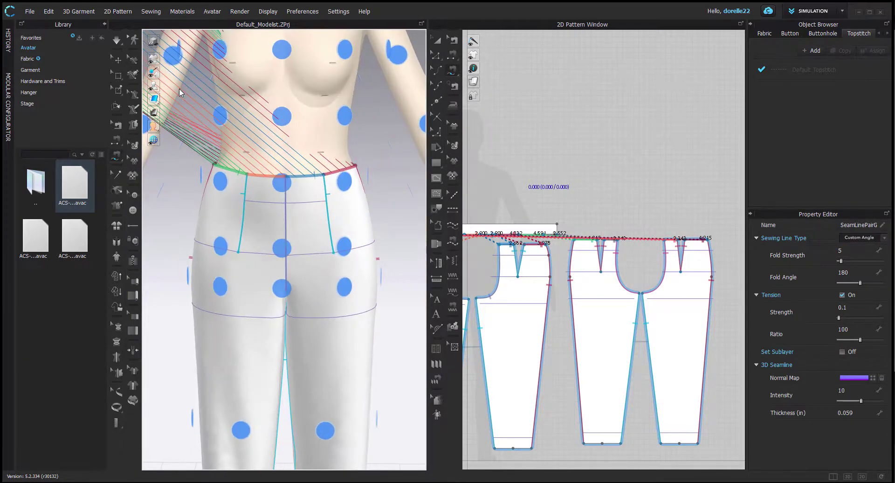
click(437, 42)
click(540, 226)
click(286, 181)
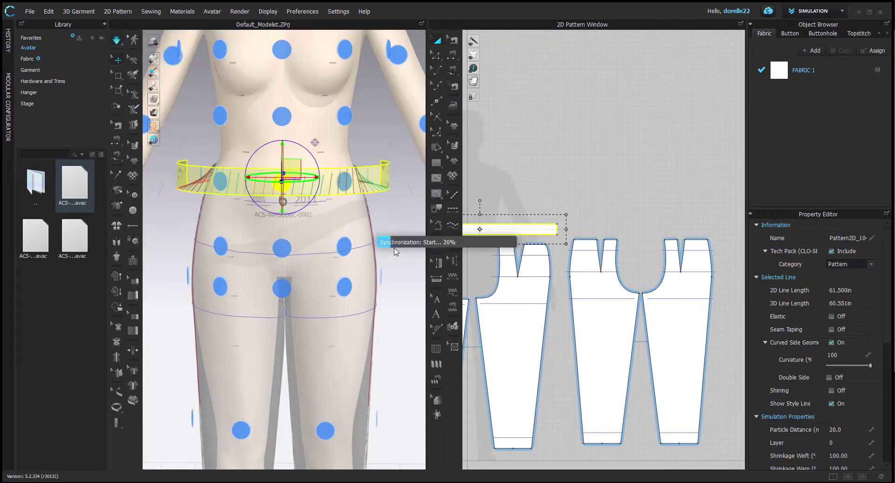
key(space)
right_drag(400, 193, 222, 189)
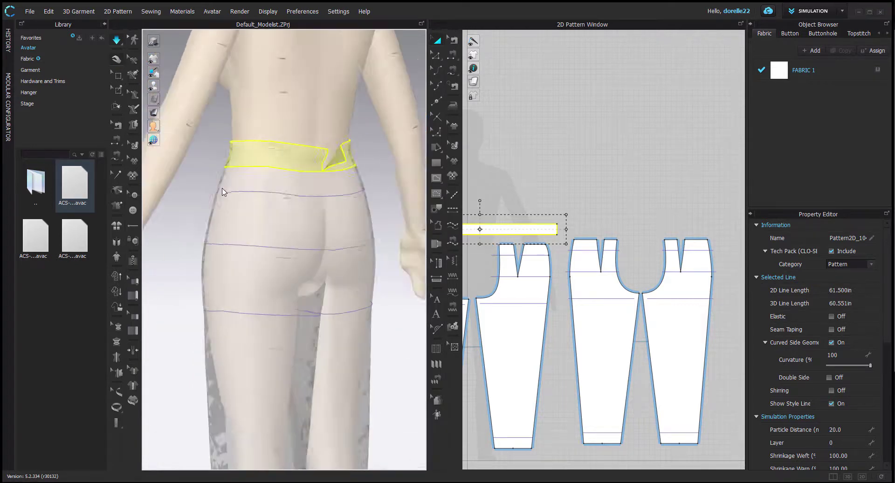
Sew the waistband's two short ends together at the center back and check the fit from the side.
middle_drag(580, 189, 723, 134)
scroll(653, 157, up, 3)
scroll(723, 137, down, 4)
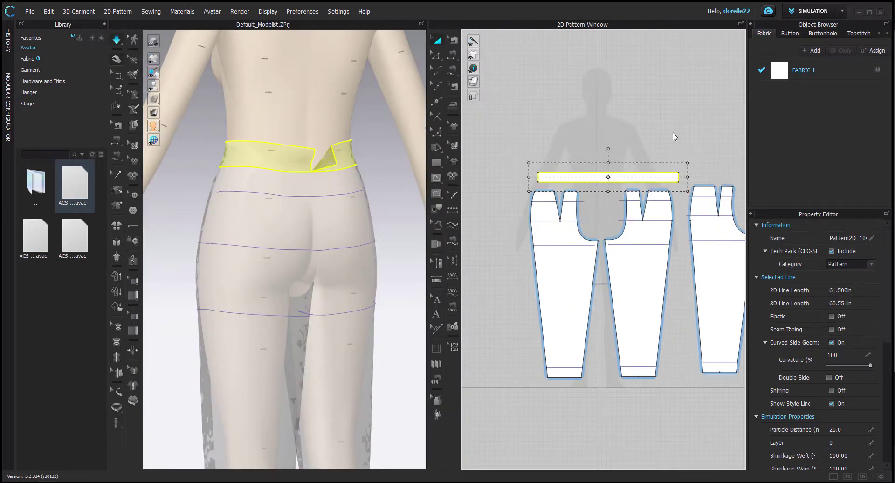
click(452, 53)
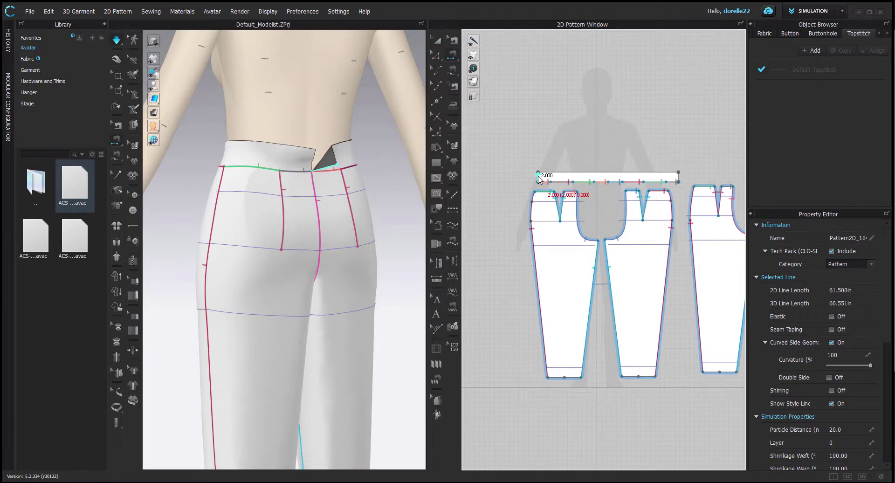
click(680, 175)
key(a)
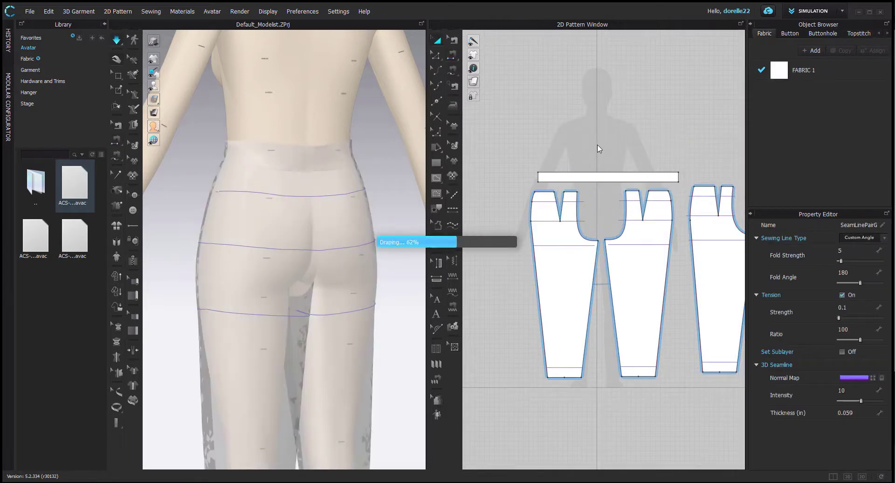
right_drag(393, 182, 461, 181)
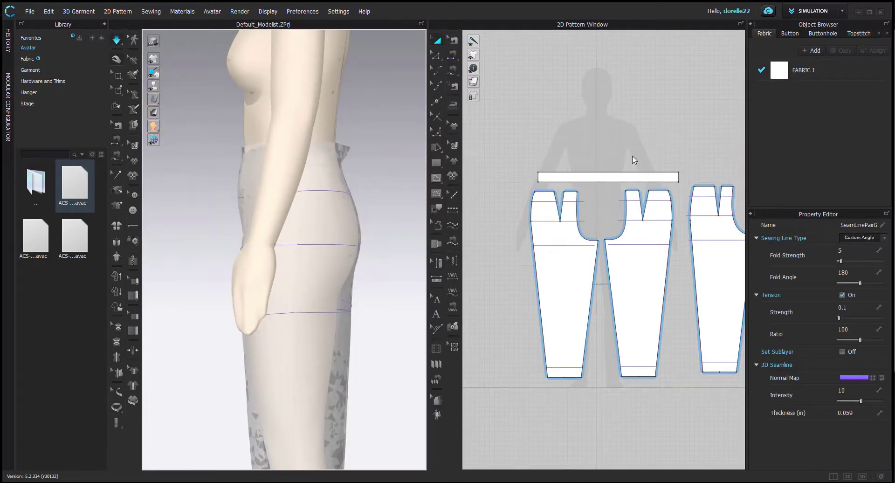
Taper the waistband by moving each of its two upper corners inward 1.25 in.
scroll(611, 136, up, 3)
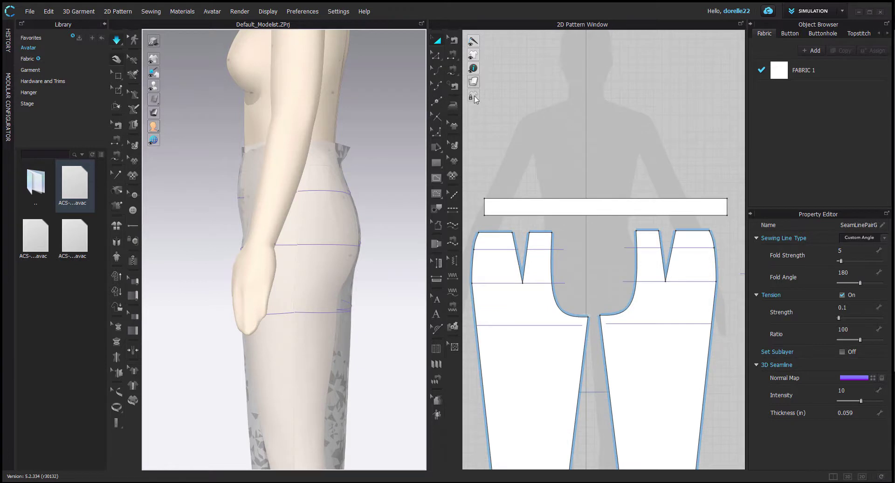
scroll(490, 193, up, 5)
key(z)
mouse_move(479, 199)
mouse_down()
mouse_move(490, 202)
mouse_move(473, 202)
mouse_up()
right_click(491, 202)
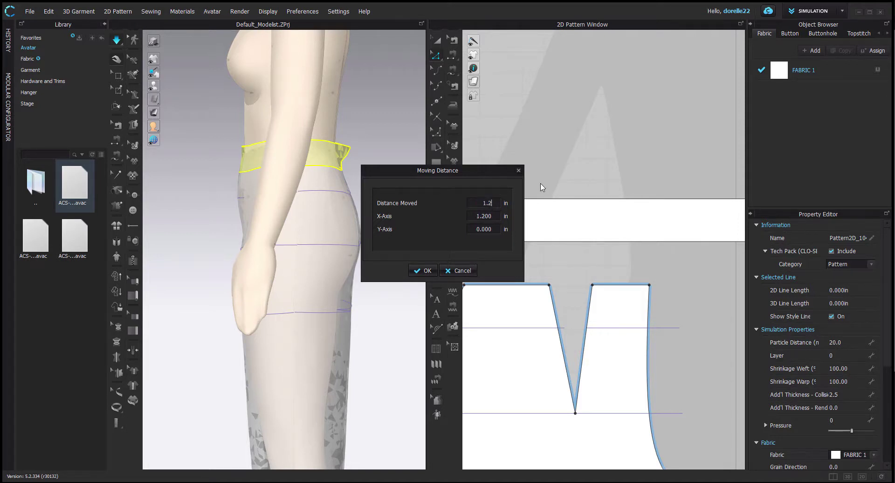
key(Return)
scroll(670, 170, down, 3)
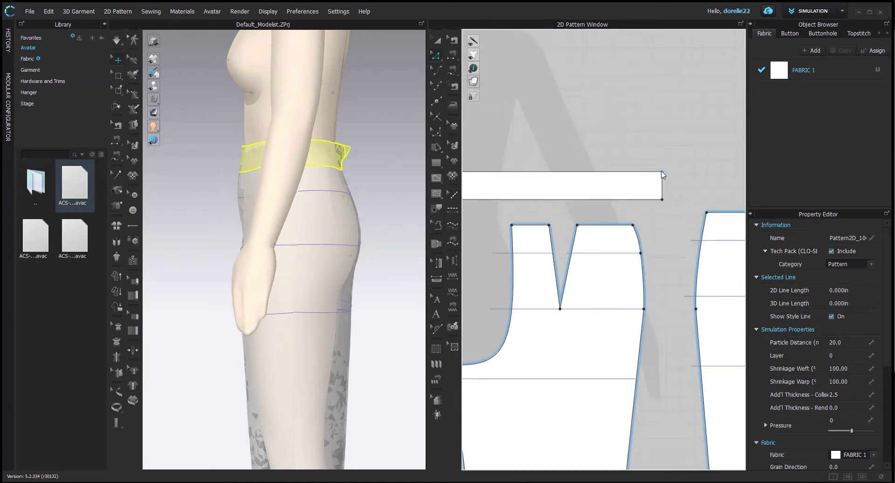
right_click(650, 171)
text(1.25)
key(Return)
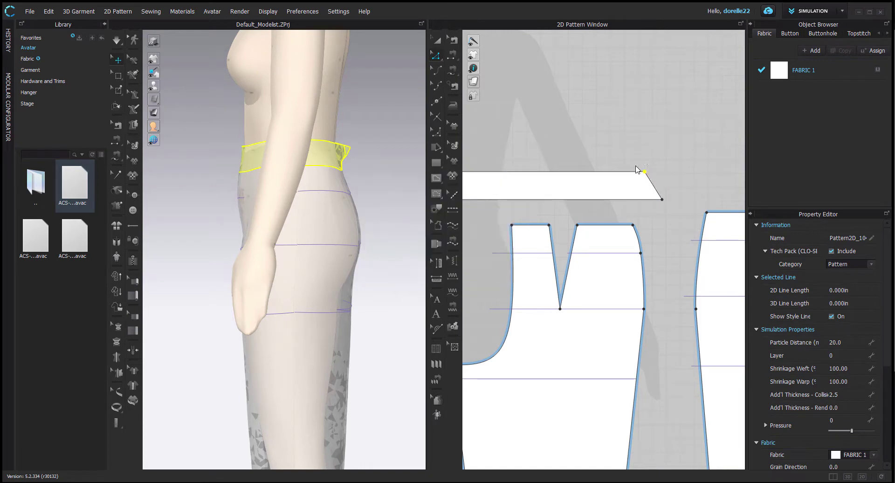
Simulate the tapered waistband and ease both upper corners back outward by about 0.7 in.
click(681, 128)
key(space)
right_drag(362, 173, 284, 175)
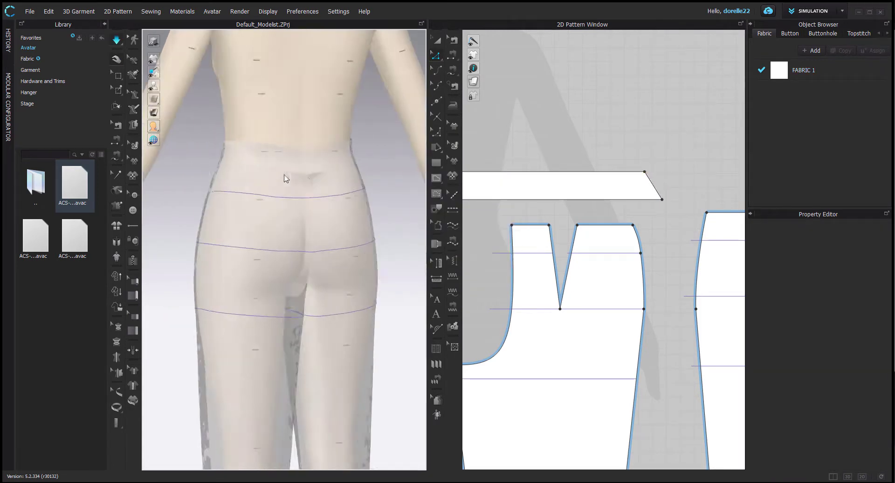
click(655, 172)
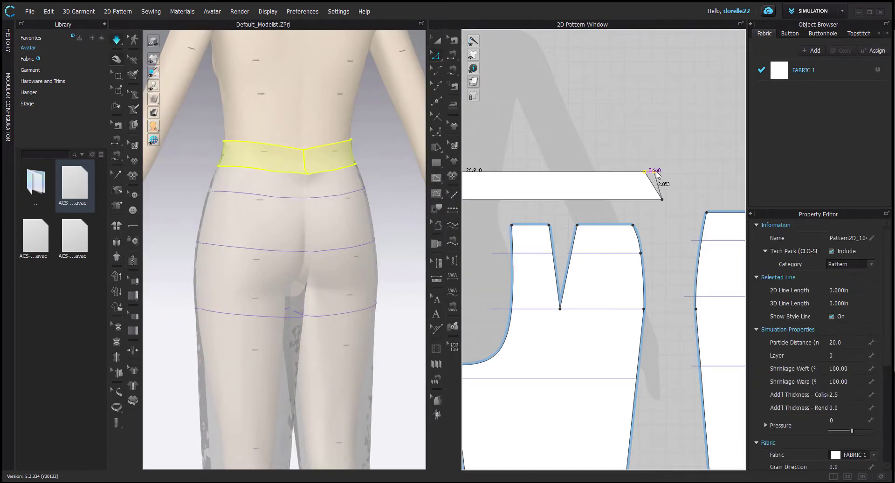
drag(656, 172, 656, 172)
middle_drag(545, 149, 787, 150)
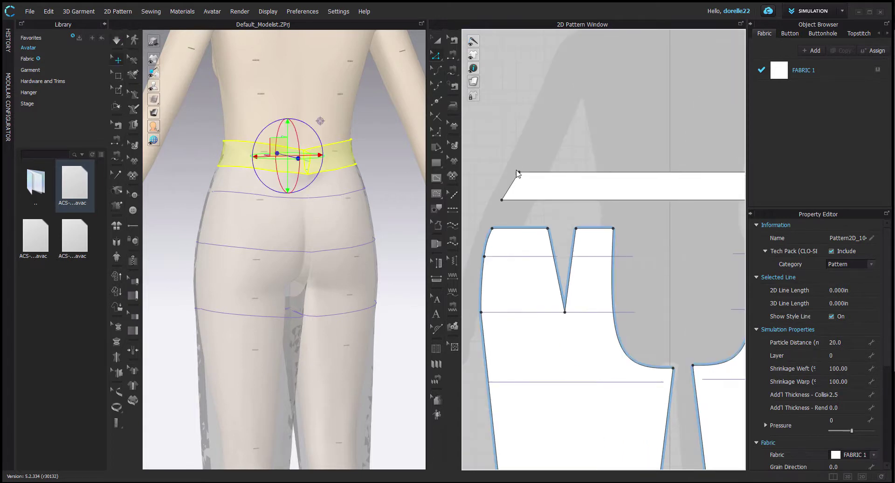
drag(519, 172, 508, 173)
click(553, 136)
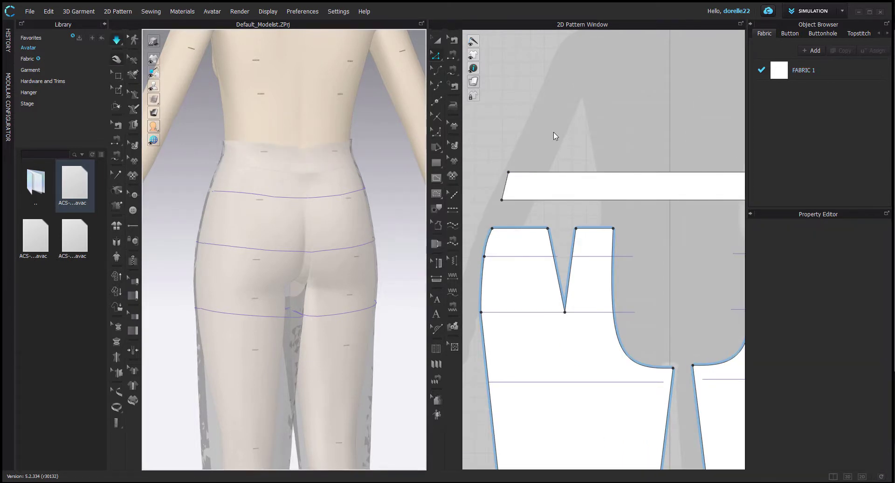
Shorten both front legs by raising their hem edges about 1 in.
click(233, 185)
right_drag(211, 196, 359, 134)
middle_drag(313, 174, 341, 133)
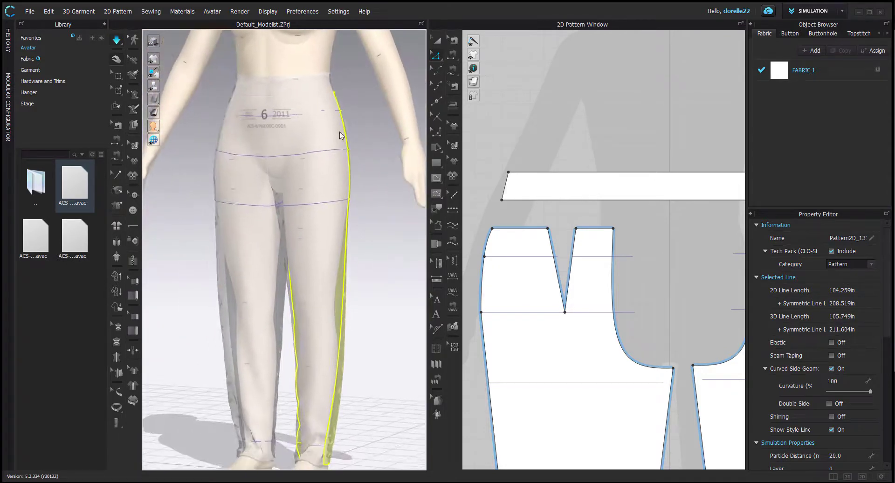
right_drag(342, 133, 359, 149)
middle_drag(359, 149, 361, 136)
right_drag(361, 136, 373, 138)
scroll(540, 147, down, 5)
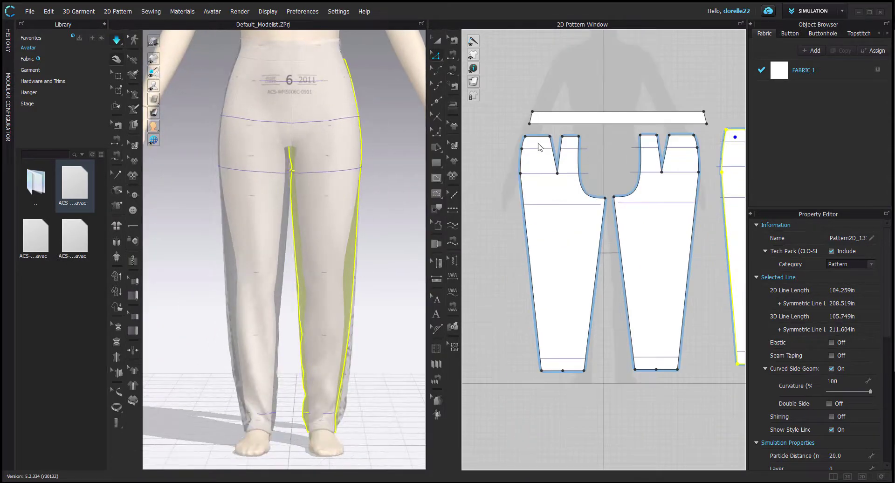
click(548, 371)
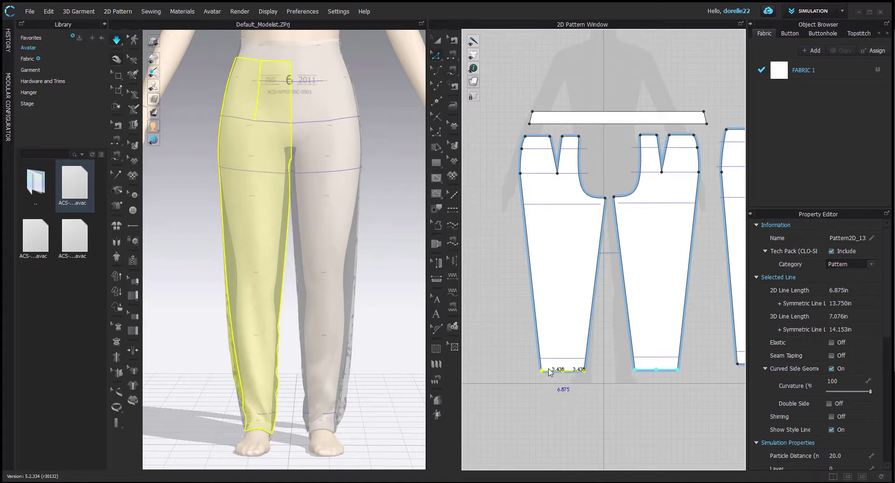
drag(548, 370, 549, 364)
right_click(549, 364)
text(1.116)
key(Return)
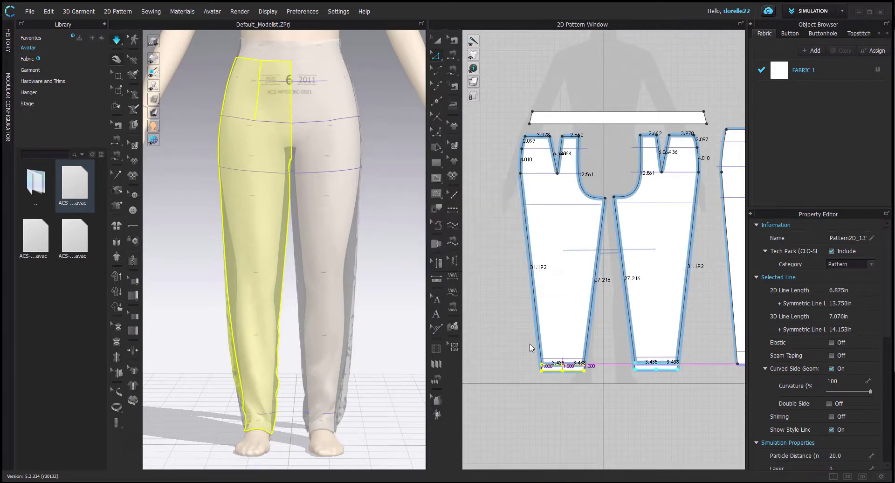
Raise the hem edges of both back legs by about 1 in to match the fronts.
middle_drag(699, 391, 478, 352)
drag(575, 331, 521, 319)
right_click(521, 319)
text(1.102)
key(Return)
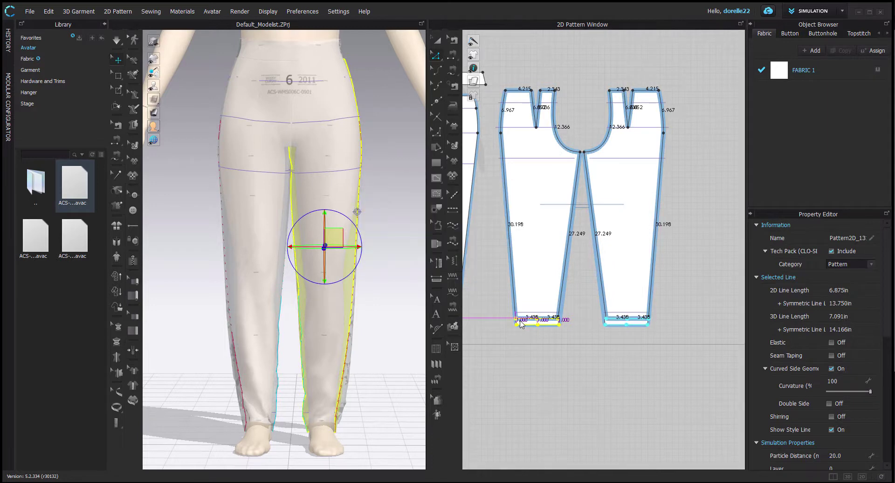
Switch the garment's 3D display from transparent to an opaque textured surface and view the whole trousers from the back.
click(564, 347)
right_drag(397, 413, 270, 405)
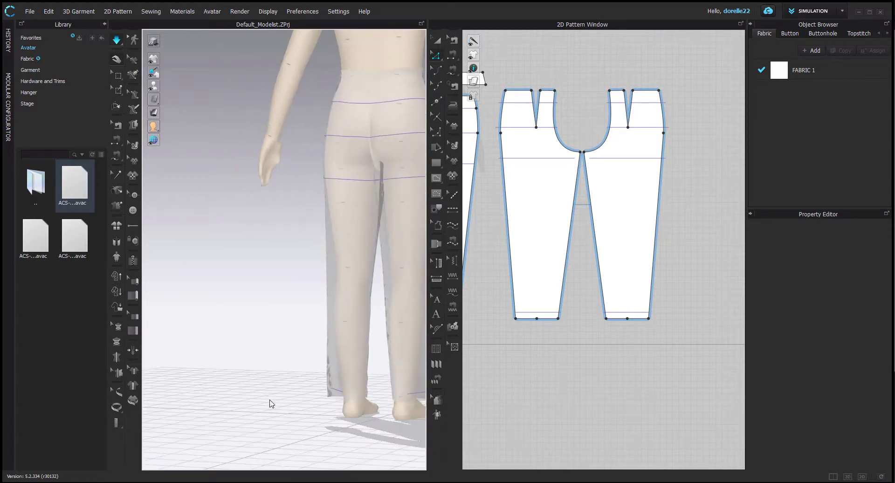
scroll(549, 373, down, 2)
right_drag(549, 373, 642, 368)
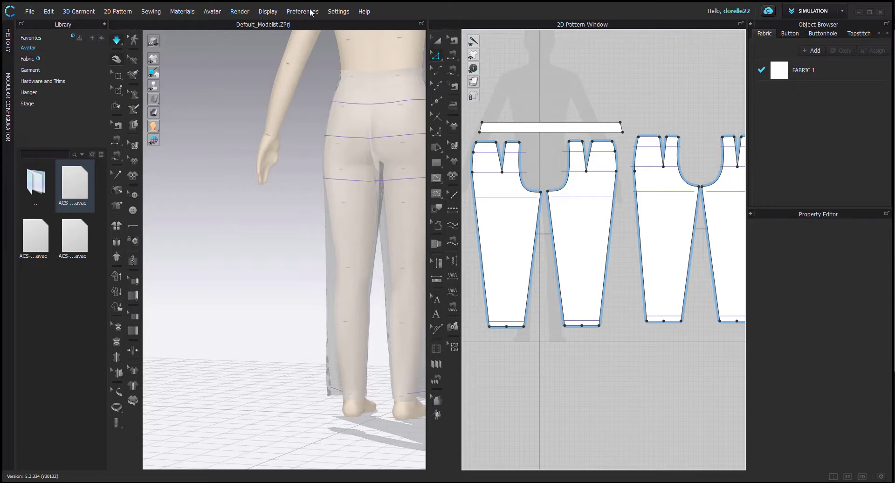
click(259, 13)
mouse_move(243, 15)
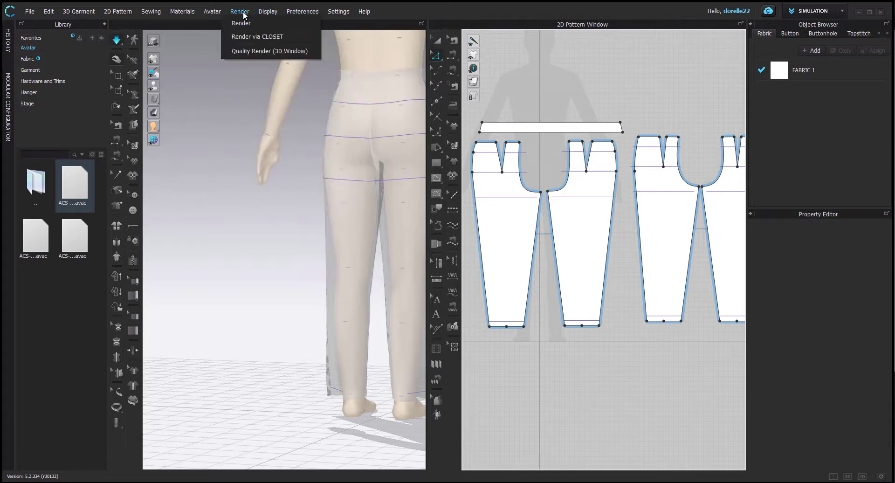
click(156, 101)
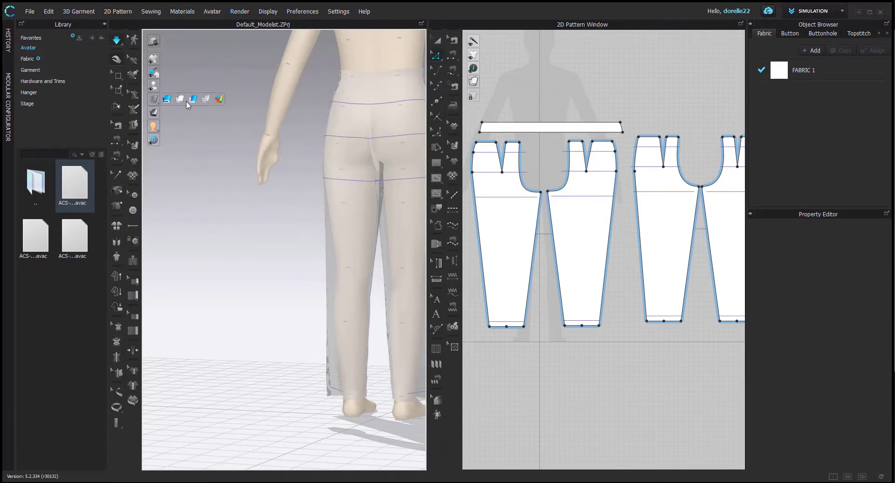
click(192, 100)
scroll(223, 239, down, 2)
right_drag(223, 239, 176, 226)
right_drag(374, 270, 438, 293)
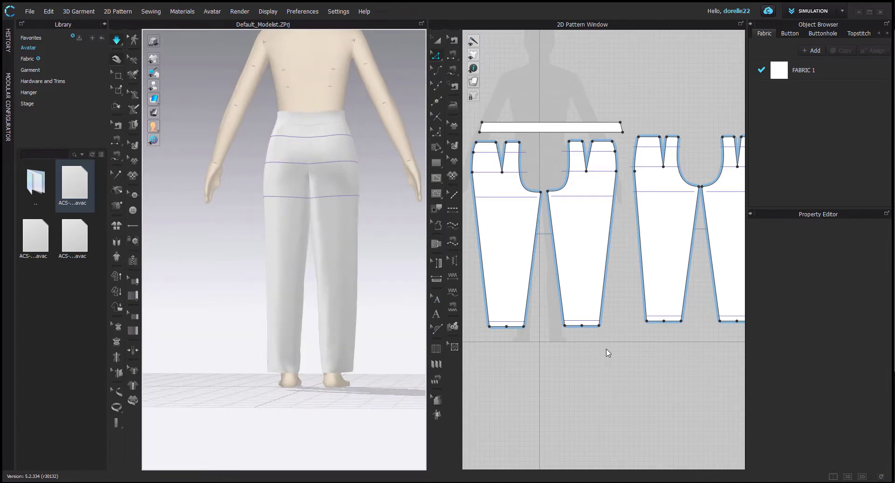
Lower the hem edges of both back legs by about 1 in, simulate the trousers, and inspect the legs from all sides.
key(space)
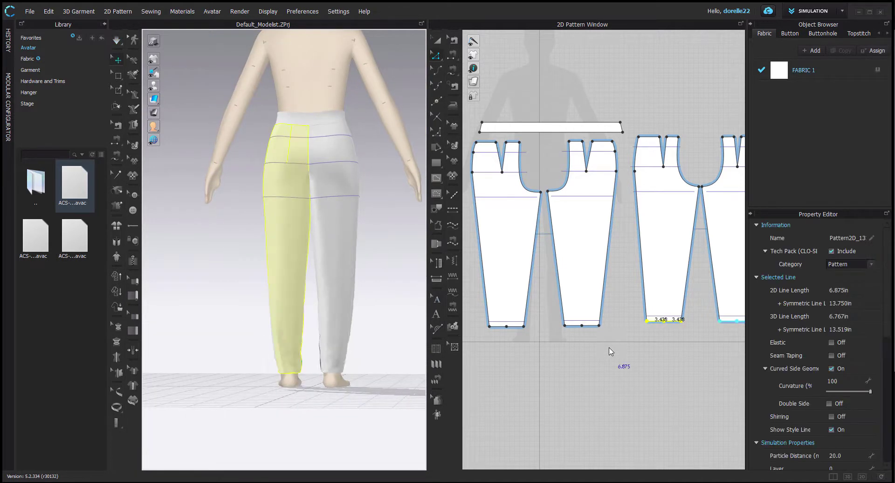
key(Down)
key(space)
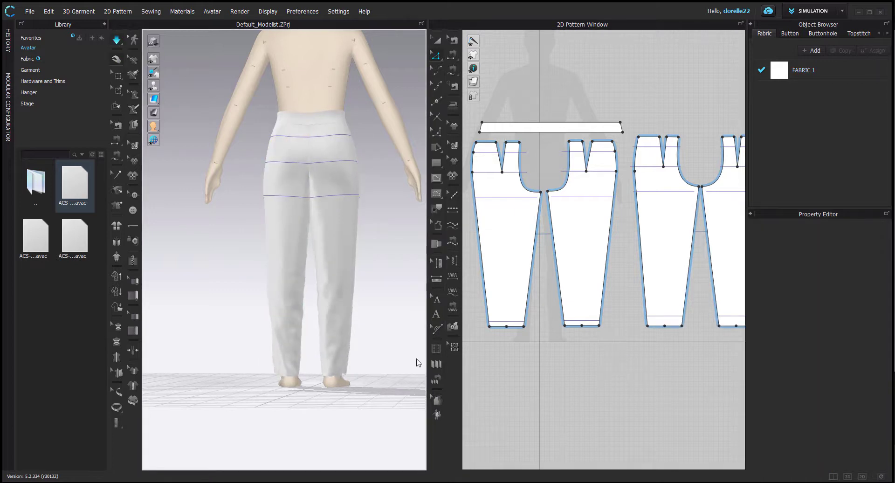
right_drag(418, 361, 251, 360)
click(254, 372)
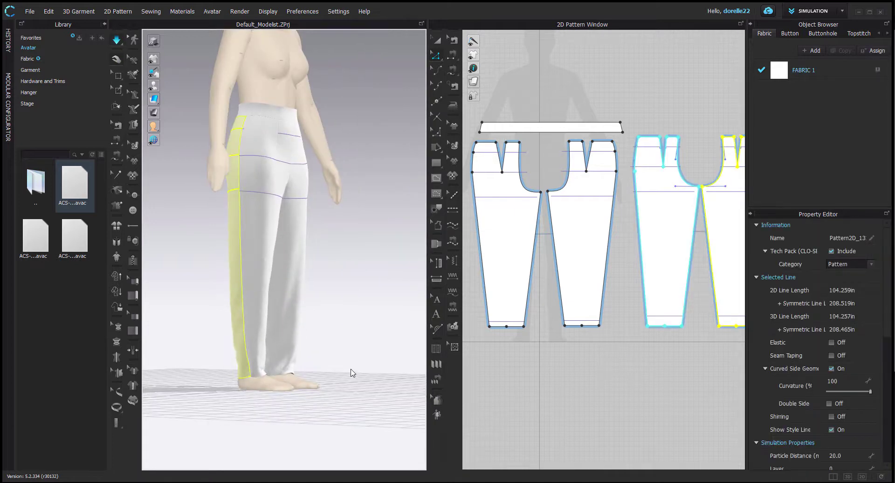
right_drag(351, 371, 268, 373)
click(319, 381)
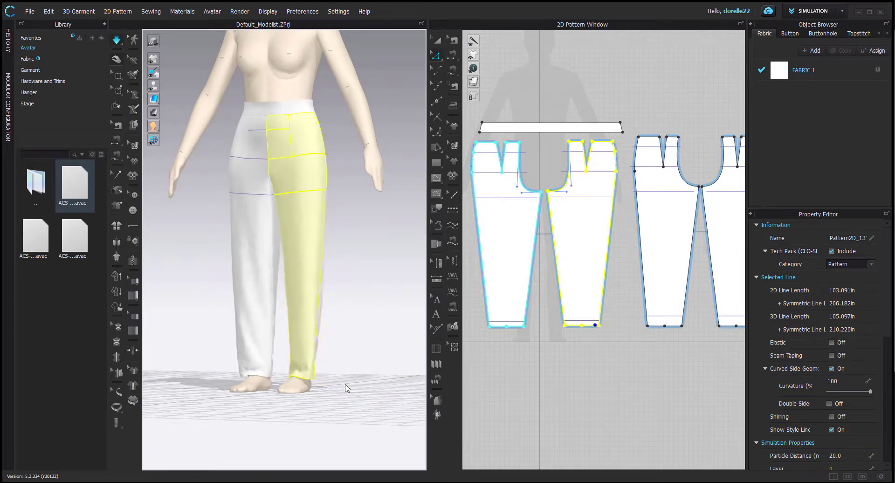
mouse_move(321, 387)
right_down()
mouse_move(300, 390)
mouse_move(308, 389)
right_up()
click(351, 384)
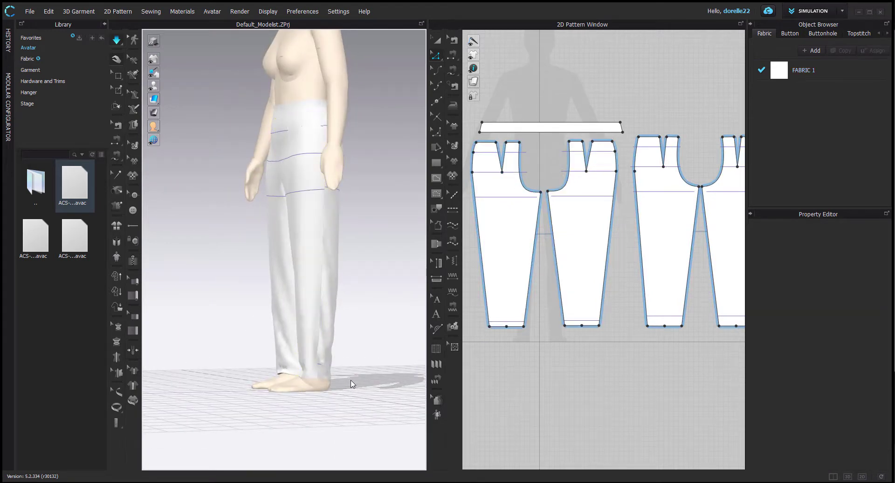
Undo the recent hem changes until the front legs have their original length, and view the simulated trousers from the front.
key(ctrl+z)
key(ctrl+z)
key(ctrl+z)
key(ctrl+z)
key(ctrl+z)
key(ctrl+z)
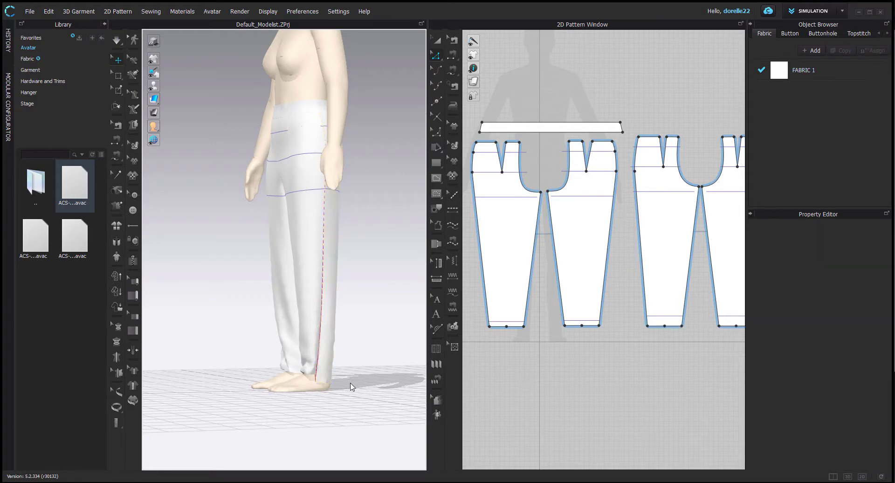
key(ctrl+z)
key(ctrl+z)
key(ctrl+z)
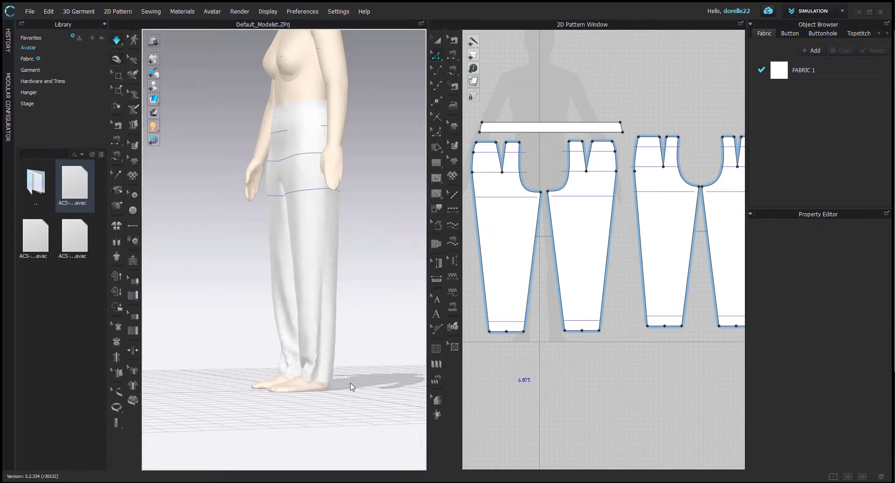
click(293, 372)
key(2)
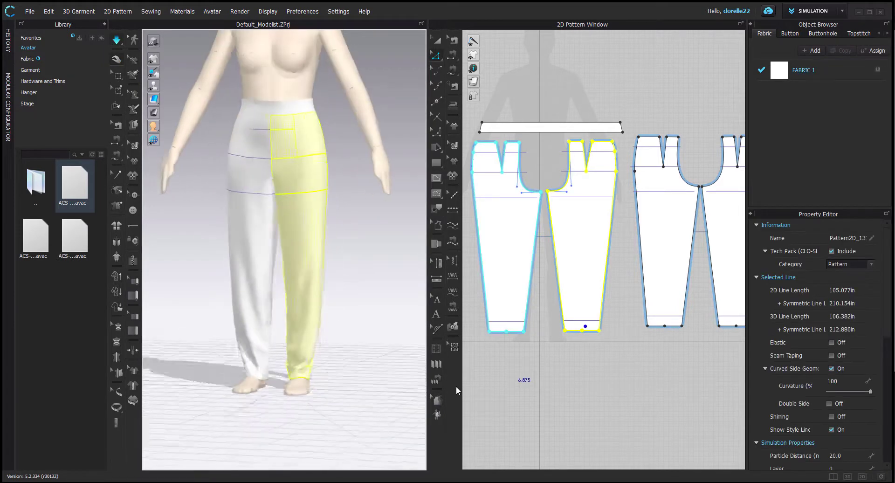
right_drag(456, 386, 548, 392)
click(370, 366)
right_drag(370, 366, 284, 367)
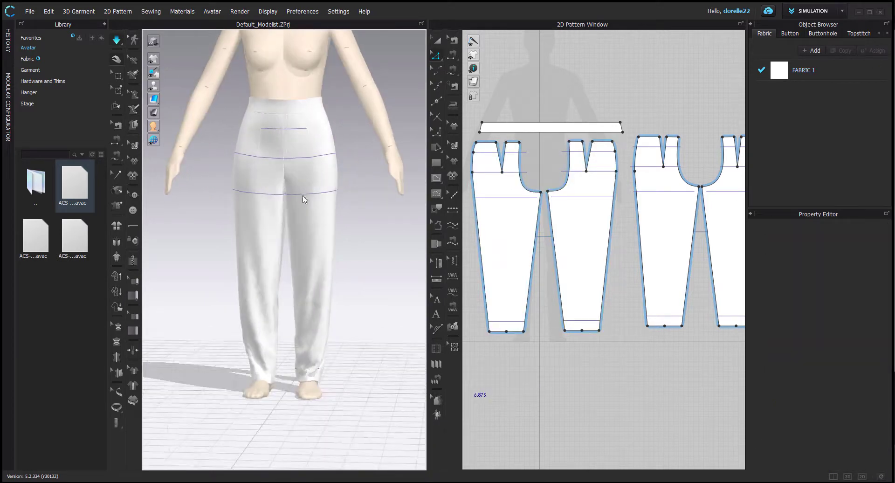
Reshape the front crotch curve to about 12.2 in long by adjusting its upper and lower curve handles, and simulate.
click(286, 159)
scroll(555, 201, up, 4)
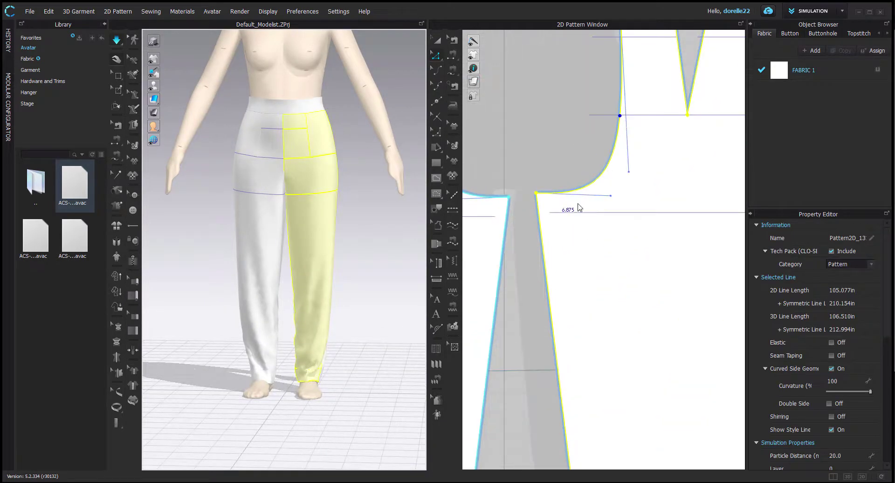
drag(612, 200, 607, 174)
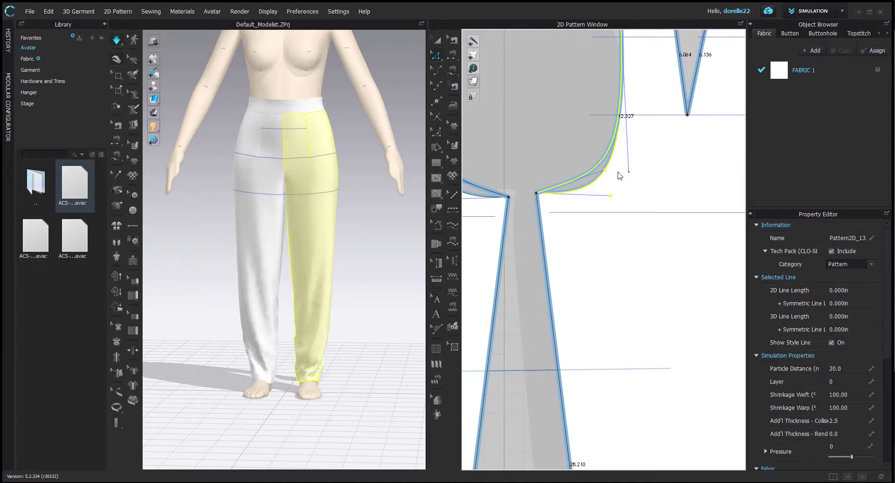
scroll(633, 174, down, 2)
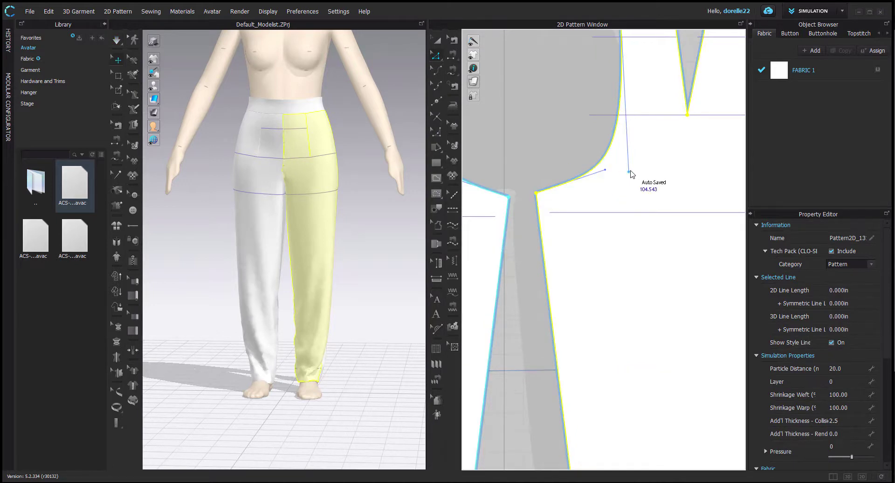
click(629, 172)
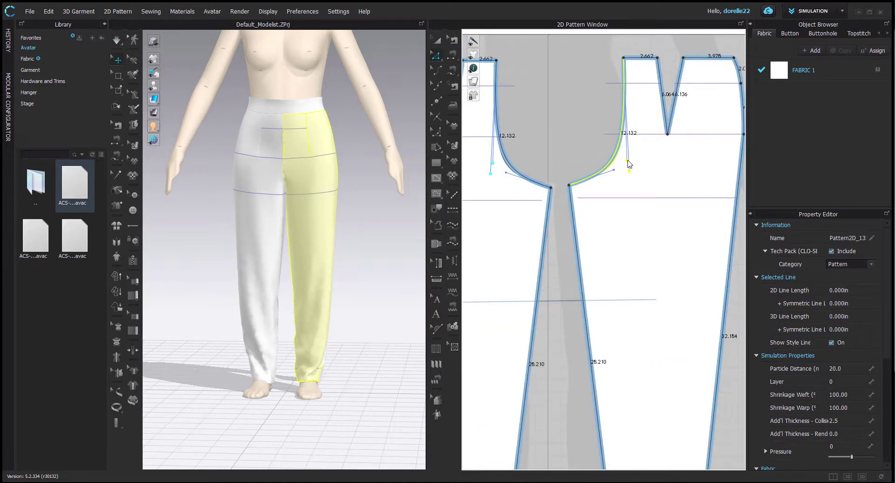
drag(627, 161, 627, 160)
drag(505, 172, 516, 188)
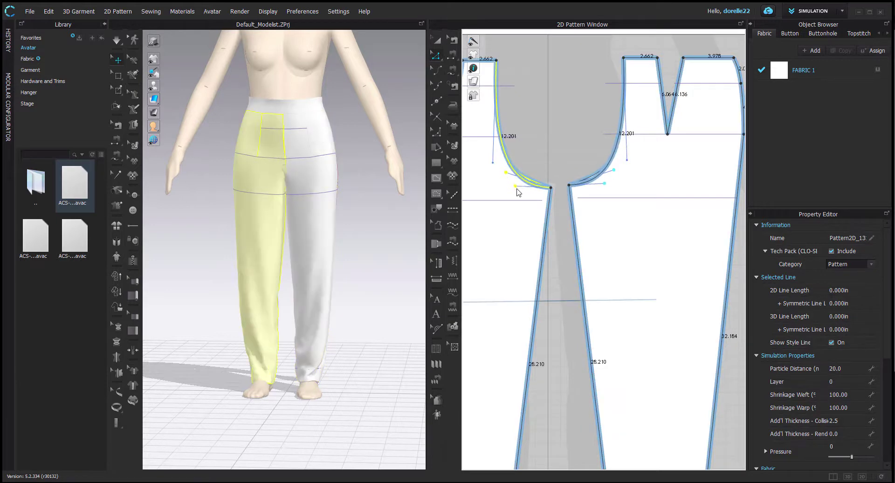
click(553, 143)
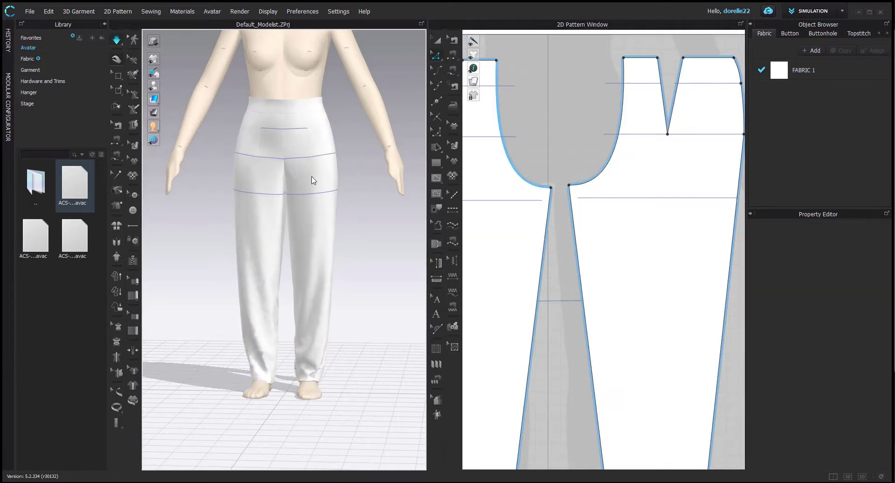
click(306, 166)
click(366, 214)
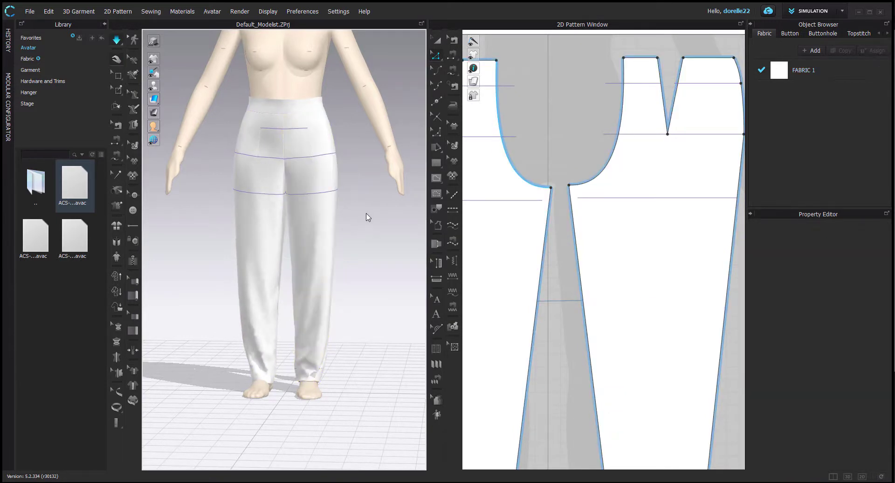
Move the crotch points of both front legs slightly toward the side seams and check the simulated fit from back and front.
right_drag(366, 213, 591, 215)
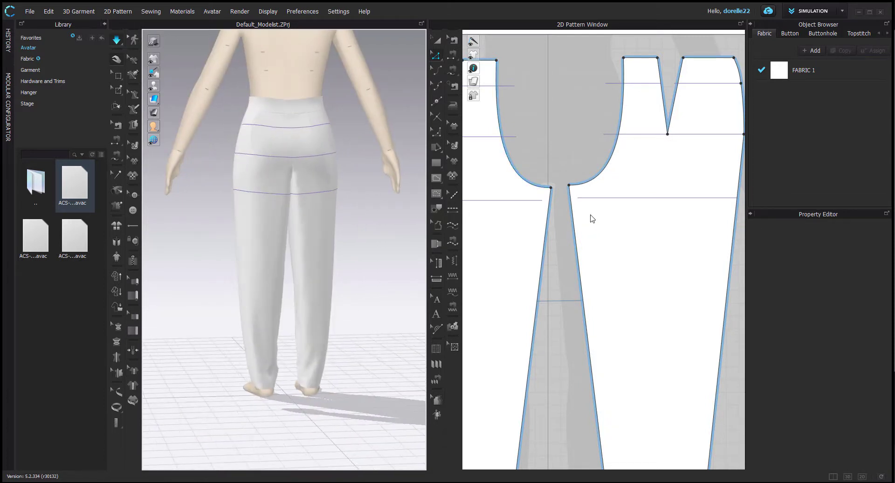
click(268, 165)
right_drag(326, 225, 373, 238)
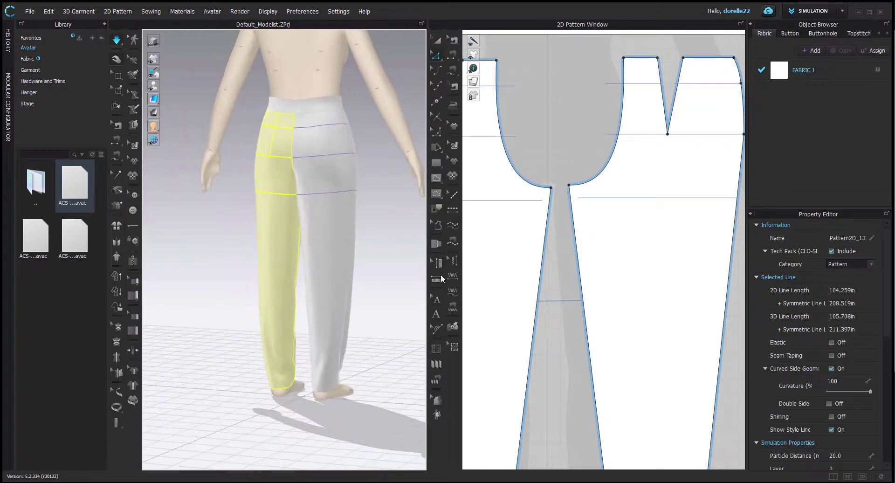
scroll(515, 275, down, 5)
right_drag(524, 274, 586, 233)
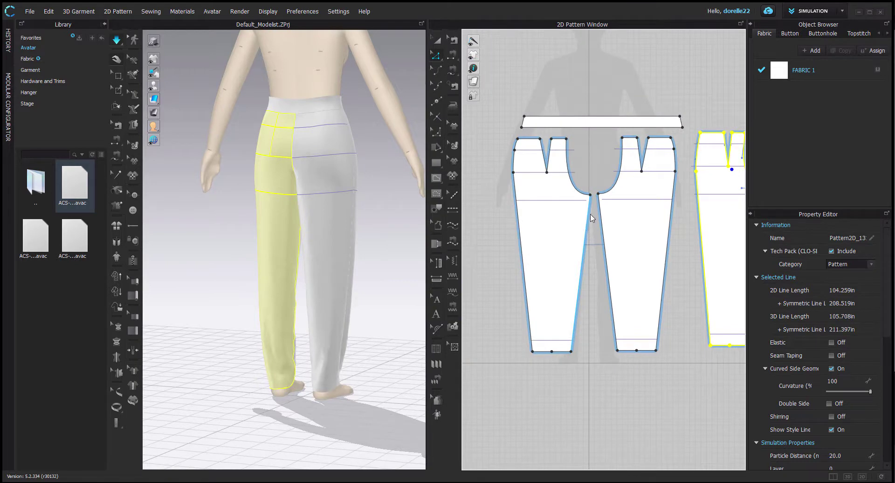
click(590, 189)
click(602, 195)
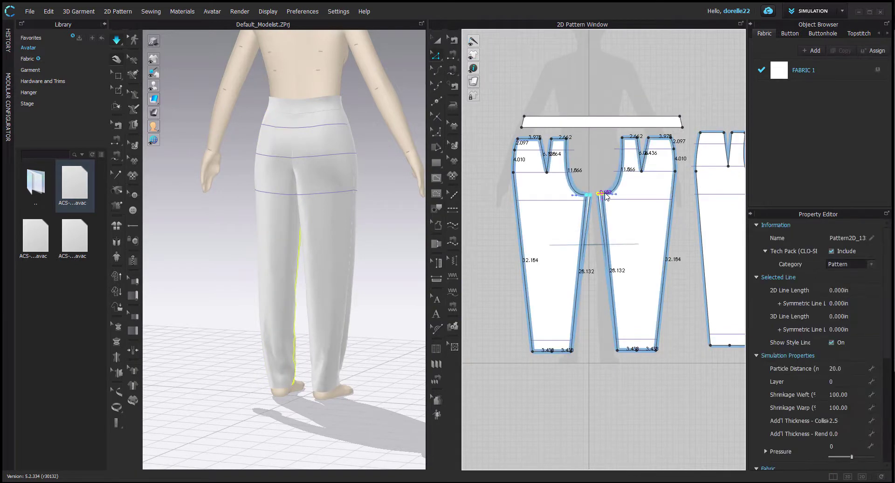
drag(606, 193, 606, 192)
right_drag(378, 227, 210, 230)
right_drag(344, 218, 316, 216)
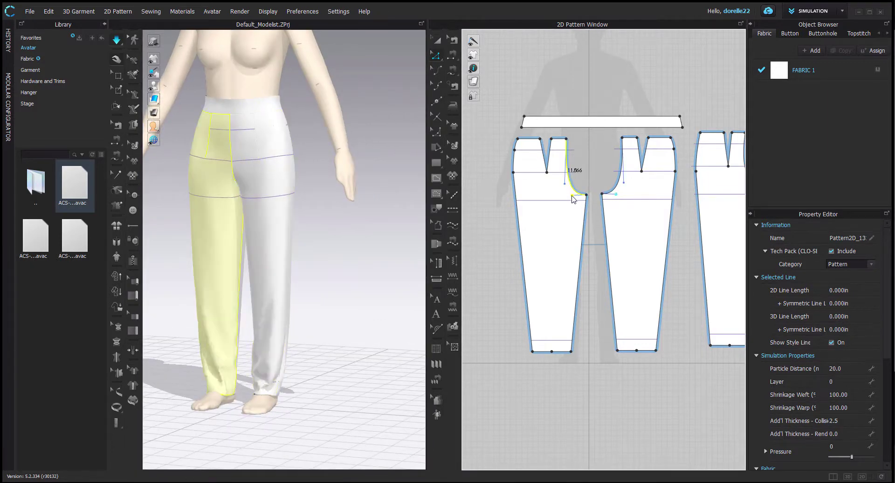
Square off the front crotch curve by extending its lower handle, ease it back to a rounder shape, and simulate.
drag(573, 199, 564, 200)
click(586, 163)
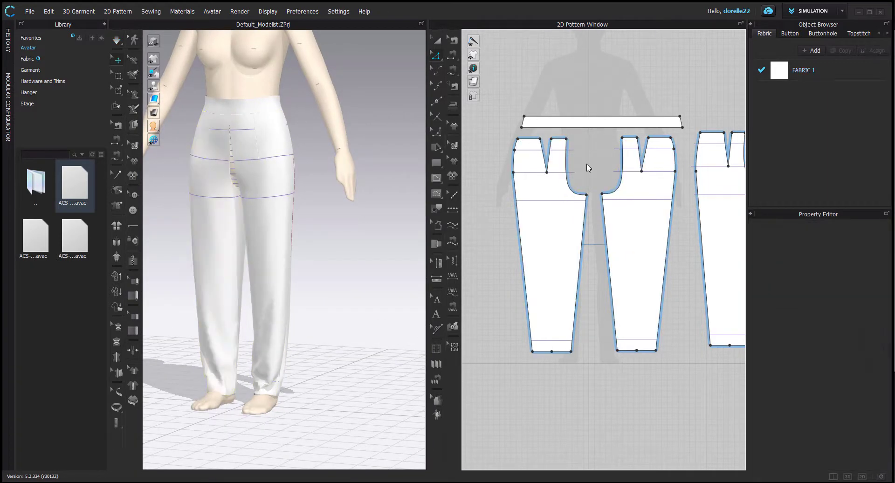
click(572, 192)
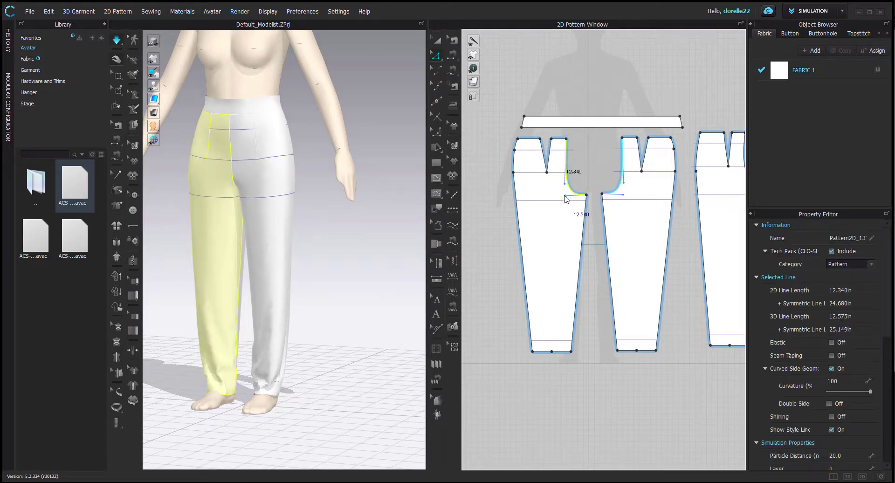
click(584, 178)
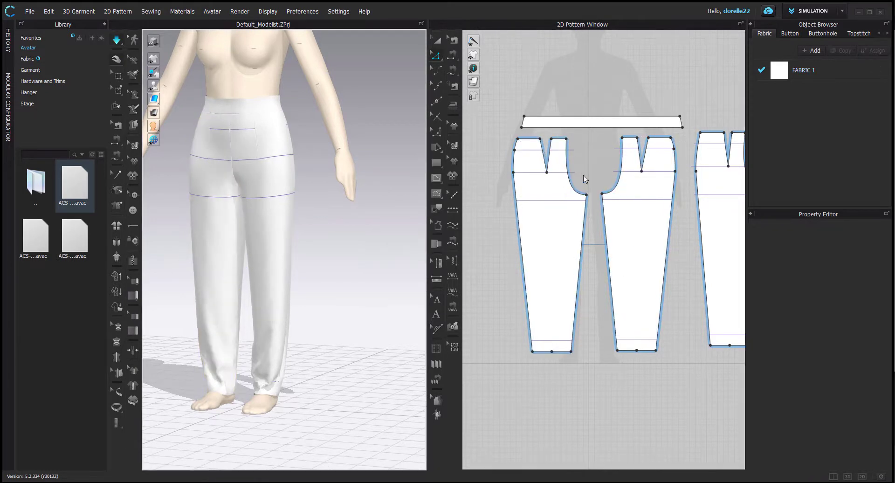
Adjust the back crotch curve by raising its upper handle, and check the simulated trousers from the front and back.
middle_drag(655, 226, 576, 264)
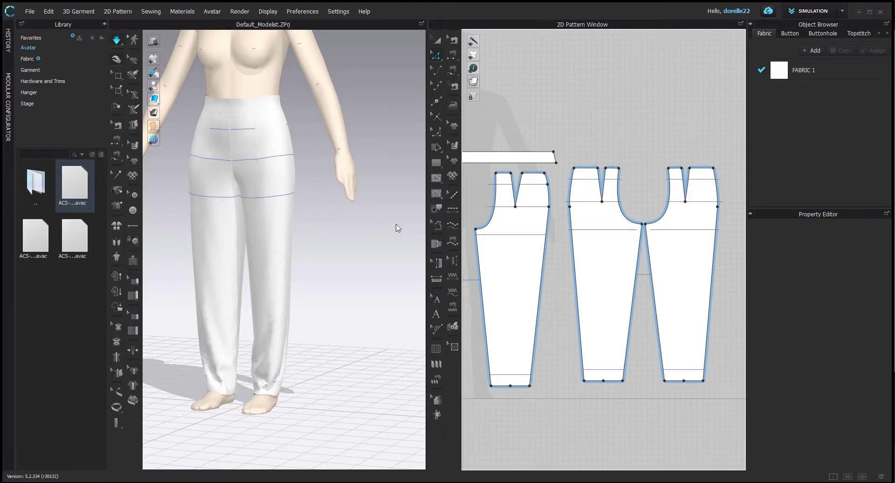
right_drag(396, 228, 244, 235)
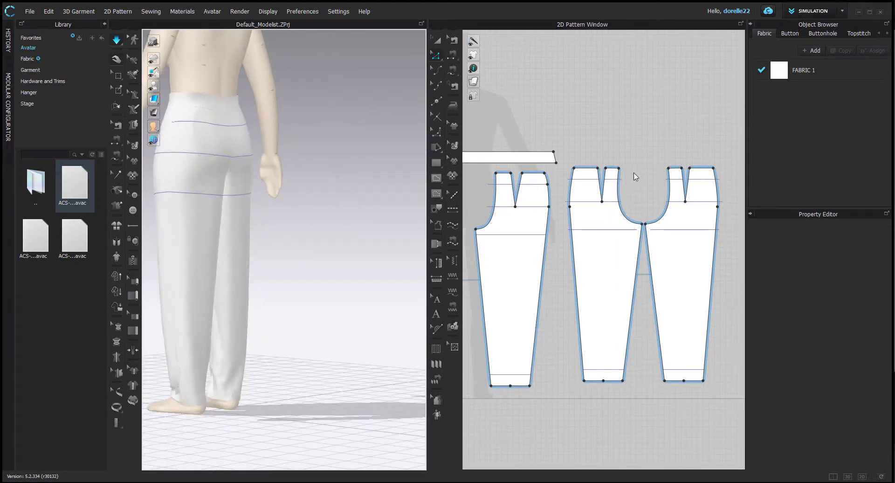
click(620, 210)
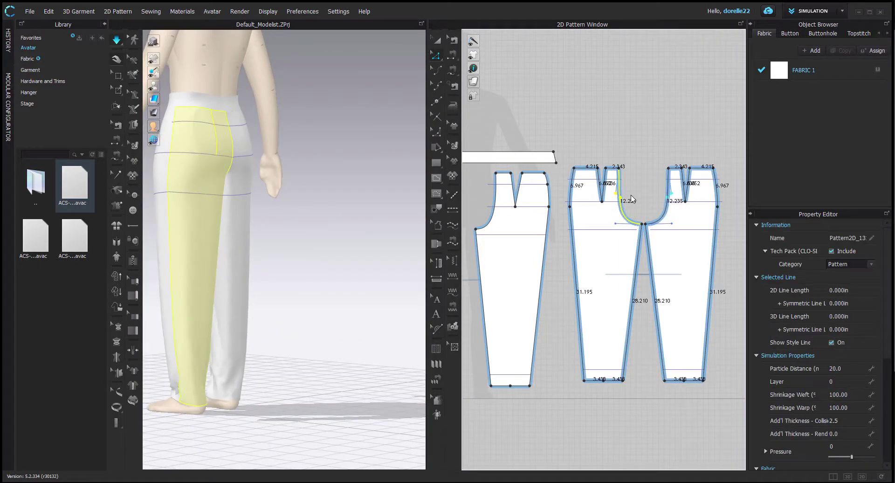
click(634, 195)
right_drag(377, 182, 257, 147)
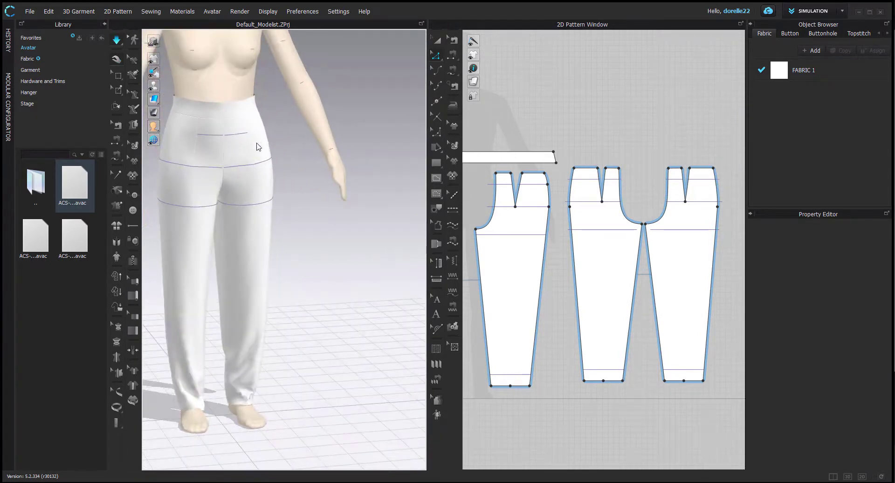
click(258, 147)
click(330, 259)
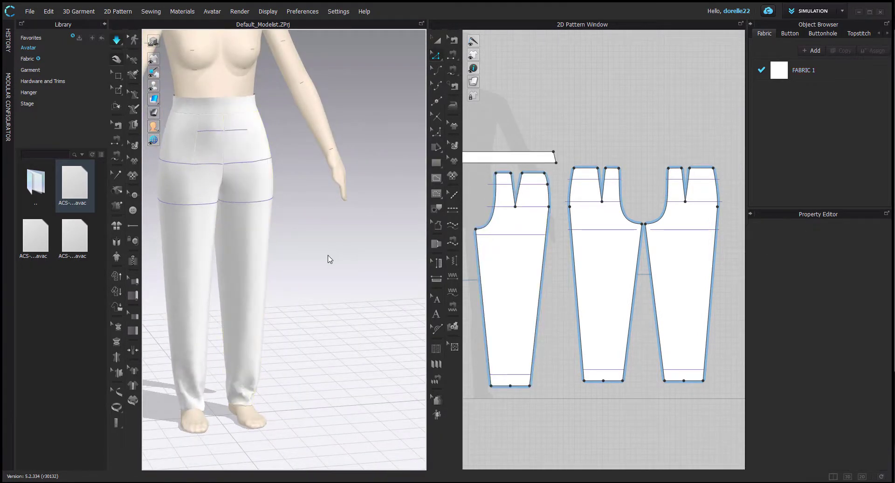
right_drag(329, 259, 224, 132)
click(229, 115)
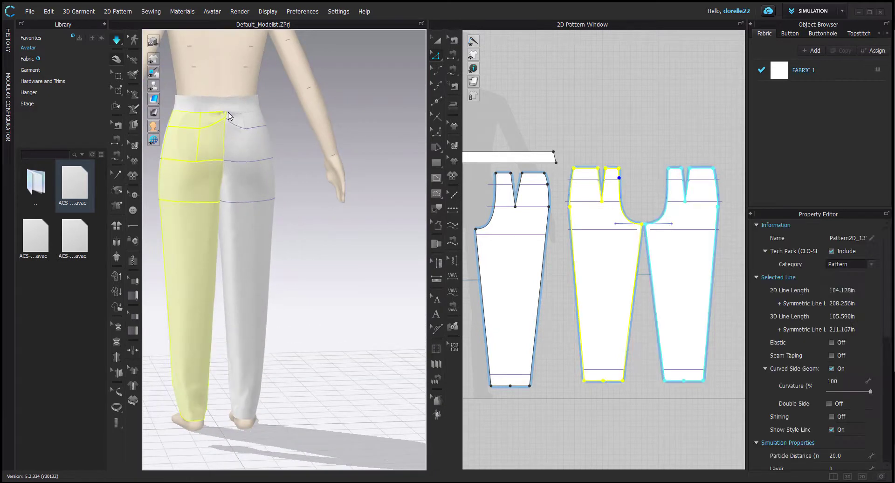
Square off both short ends of the waistband by moving their lower corners inward, and simulate the fit at the back waist.
click(247, 123)
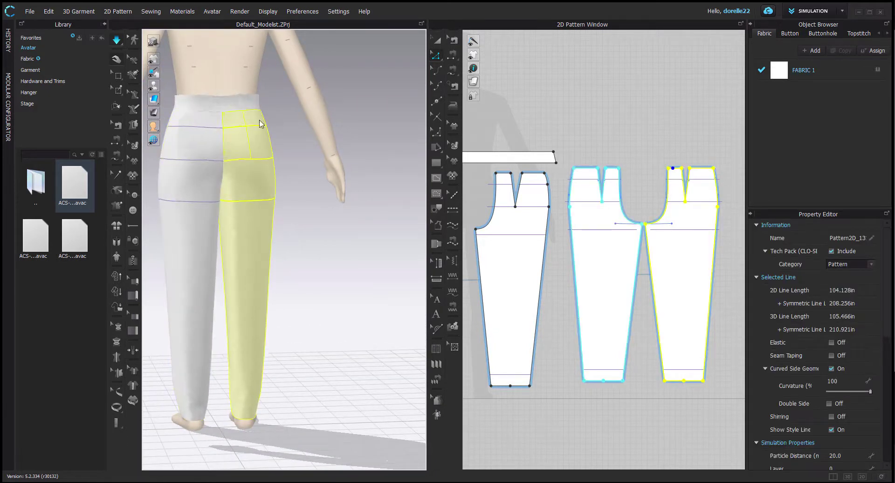
click(182, 149)
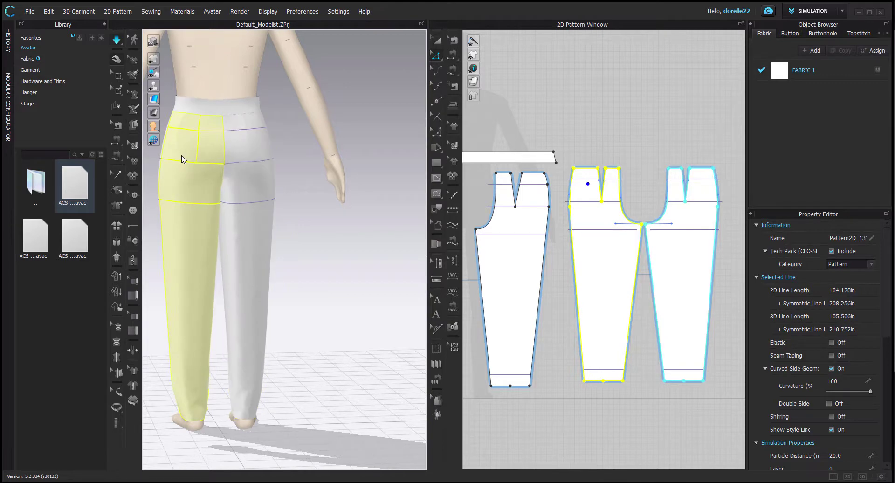
click(234, 104)
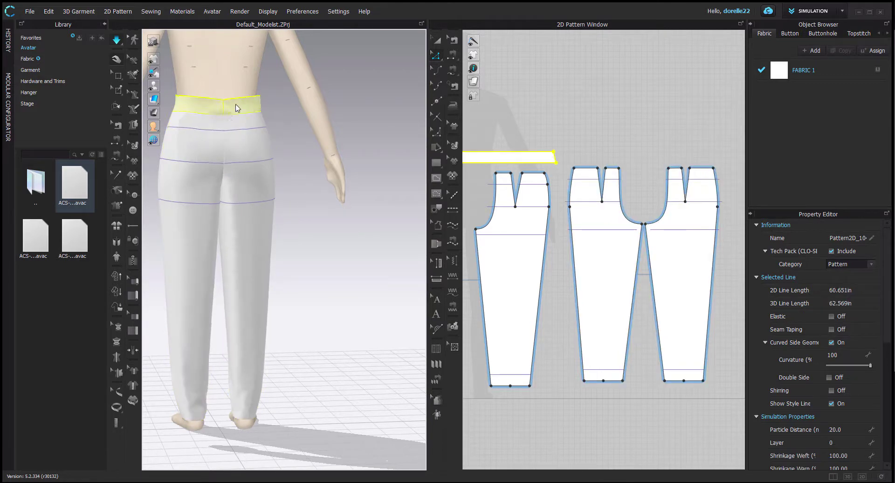
scroll(330, 223, up, 5)
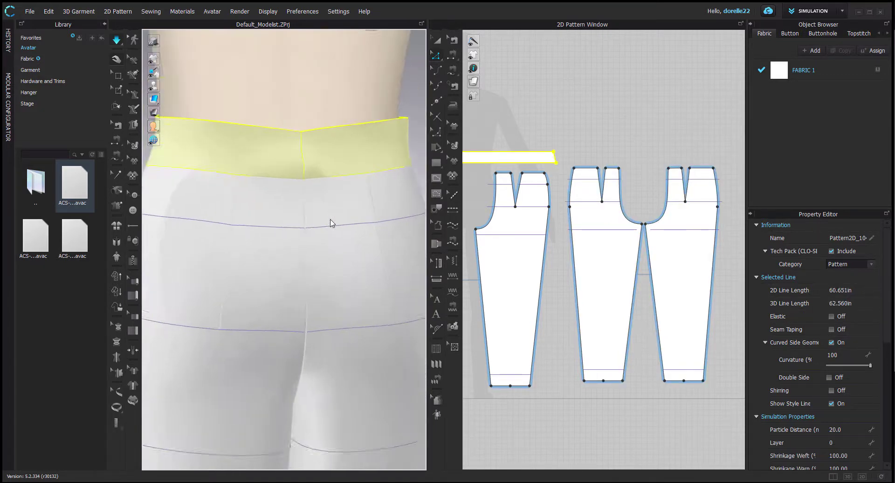
scroll(330, 223, up, 2)
scroll(586, 147, up, 3)
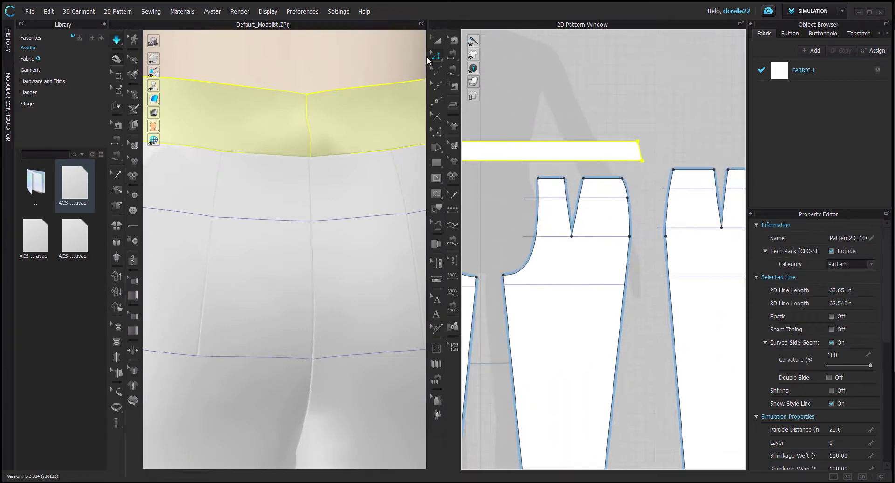
click(610, 112)
drag(642, 161, 638, 160)
middle_drag(617, 114, 742, 101)
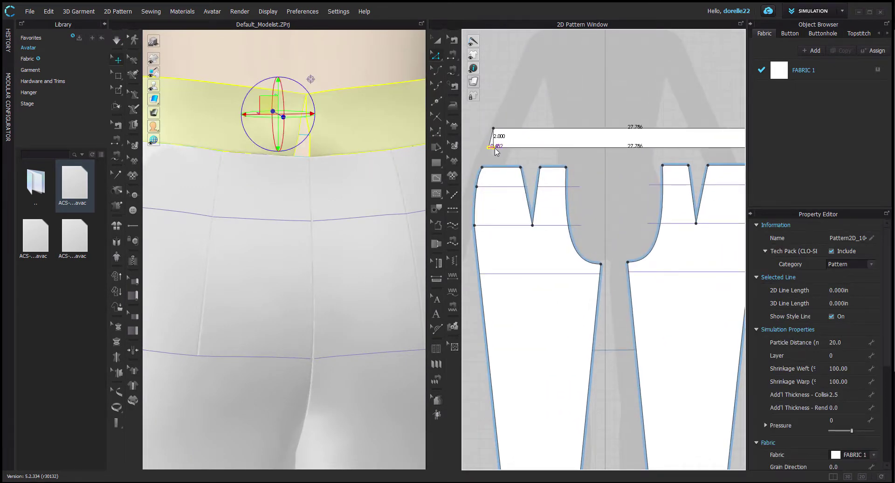
click(514, 119)
key(space)
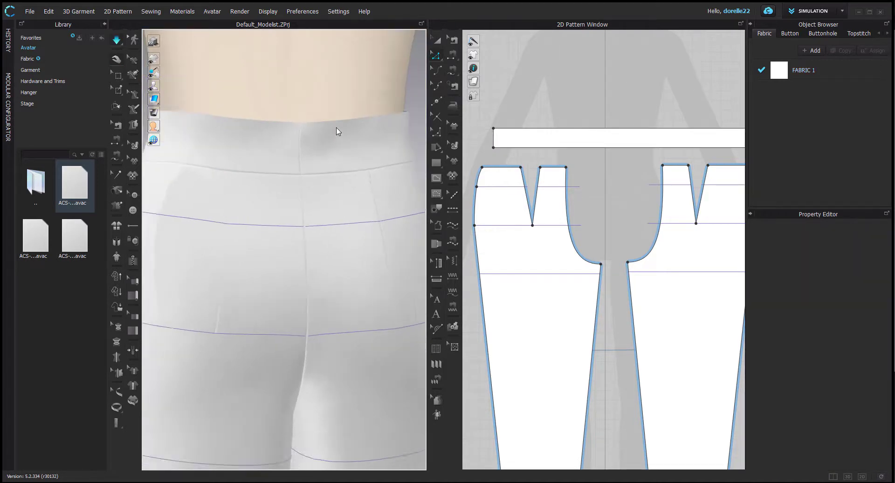
Move the lower corners of both waistband ends slightly outward again and check the simulated waistband at the back.
right_drag(336, 127, 430, 127)
drag(493, 148, 490, 147)
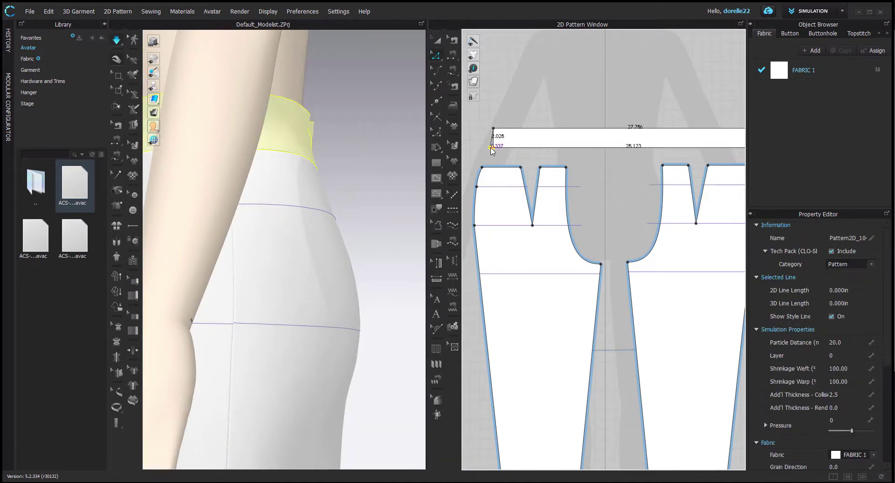
middle_drag(536, 108, 394, 111)
drag(619, 151, 622, 150)
click(646, 118)
right_drag(331, 174, 277, 185)
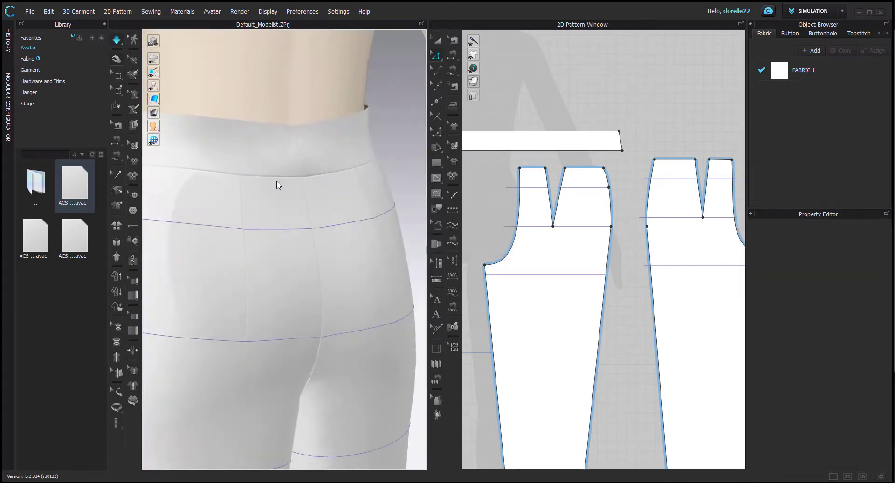
click(303, 144)
Move the lower corner of the waistband's right-hand end inward by about 0.16 in.
scroll(662, 129, up, 5)
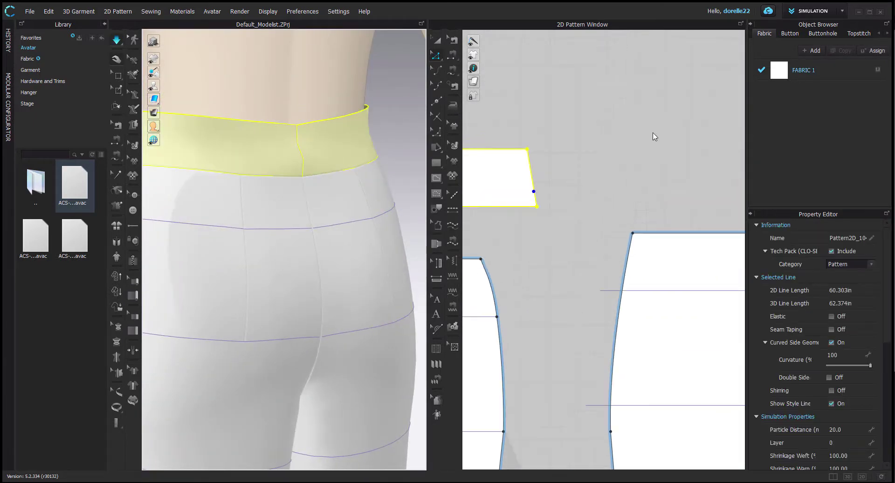
click(555, 199)
click(536, 206)
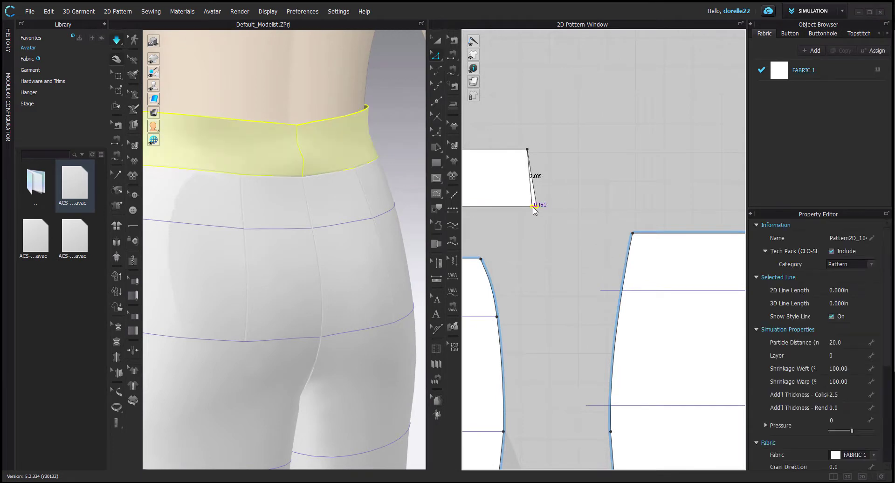
drag(533, 207, 533, 207)
scroll(536, 207, up, 2)
Move the lower corner of the waistband's left-hand end slightly inward, simulate, and check the trousers from the front.
middle_drag(595, 202, 669, 181)
middle_drag(503, 226, 736, 204)
middle_drag(515, 190, 737, 208)
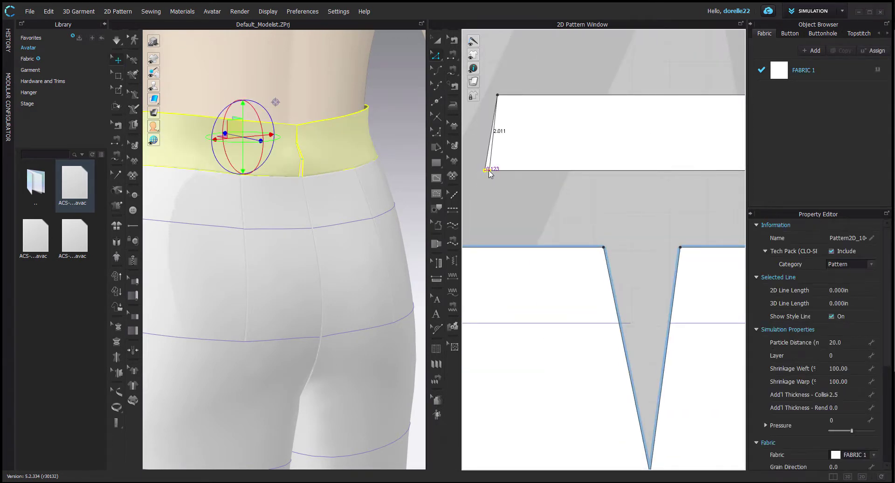
drag(492, 171, 493, 171)
key(space)
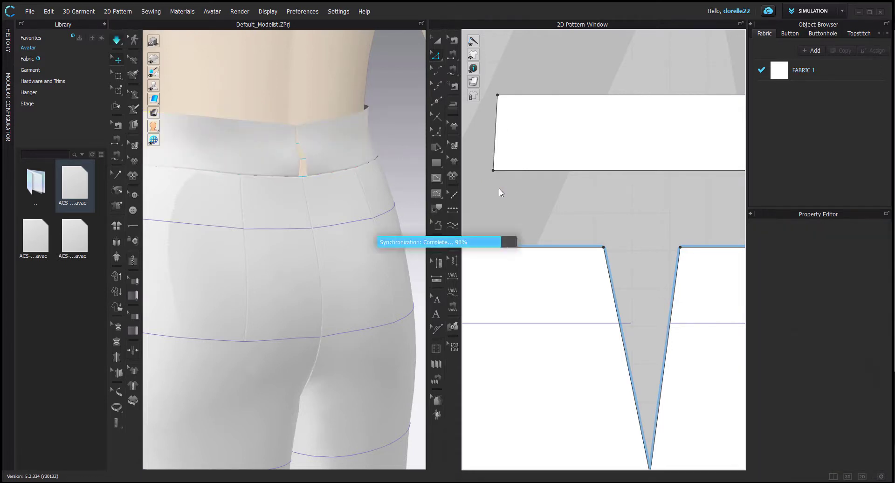
right_drag(337, 169, 503, 170)
key(2)
mouse_move(370, 310)
right_down()
mouse_move(315, 308)
mouse_move(361, 302)
right_up()
Save the trousers as a garment file named Basic Pant in the RENDERS folder.
click(31, 11)
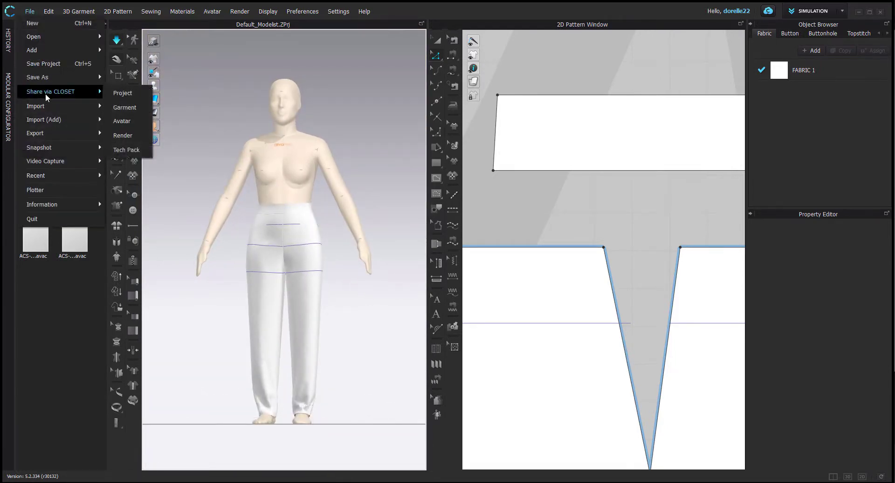
mouse_move(61, 77)
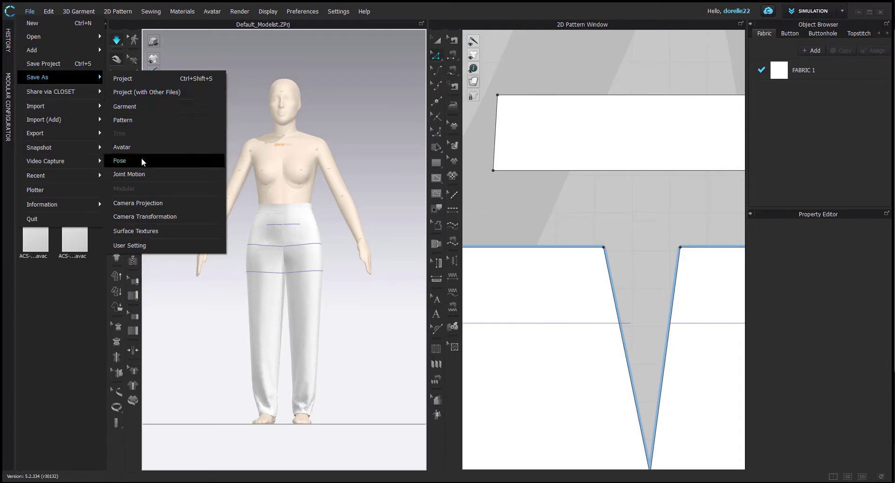
click(147, 109)
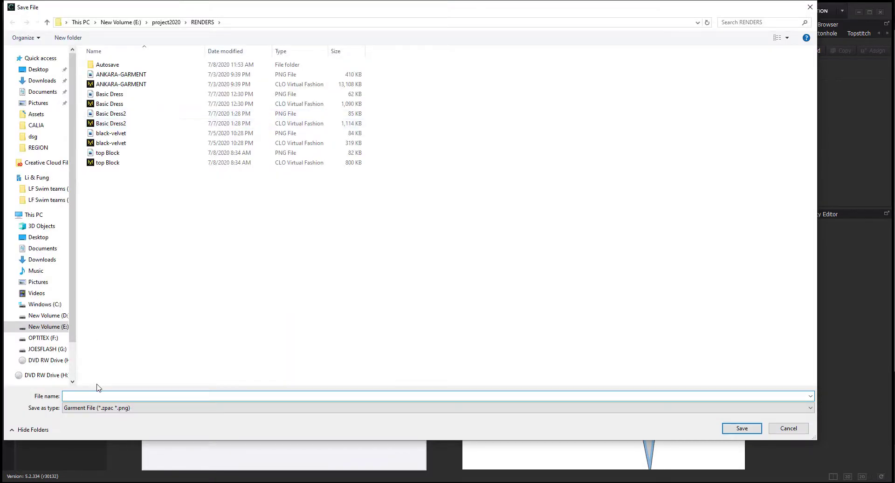
text(Ba)
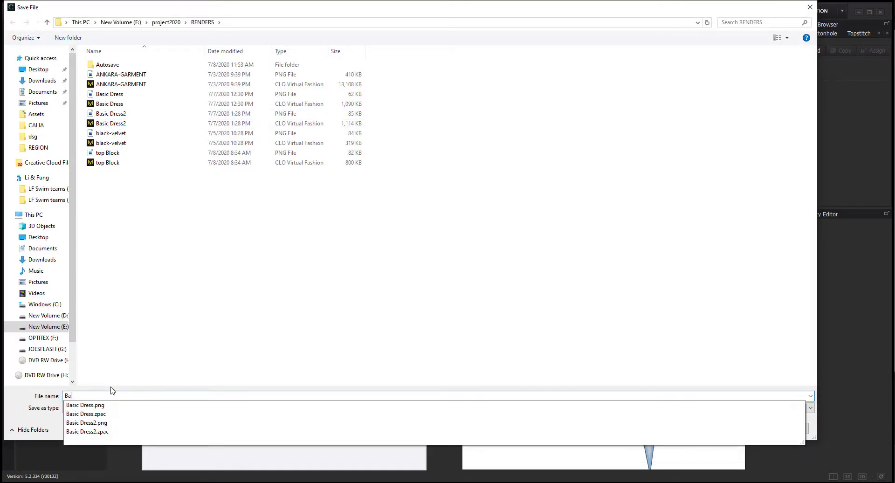
text(sic Pant)
key(Return)
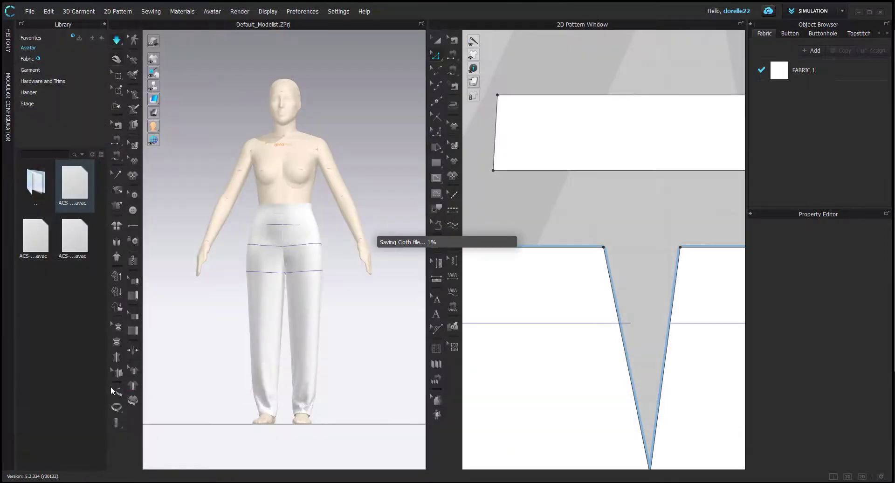
Save the project as Basic Pant in the CLO Assets folder.
click(29, 13)
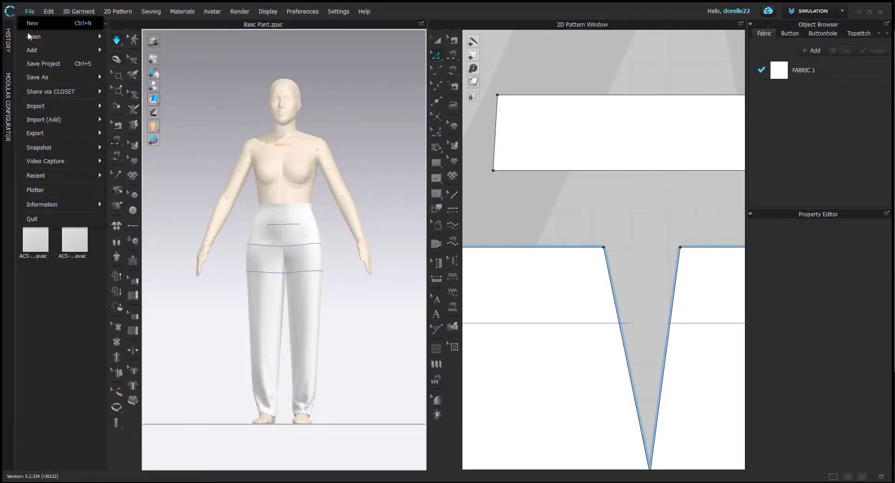
click(37, 63)
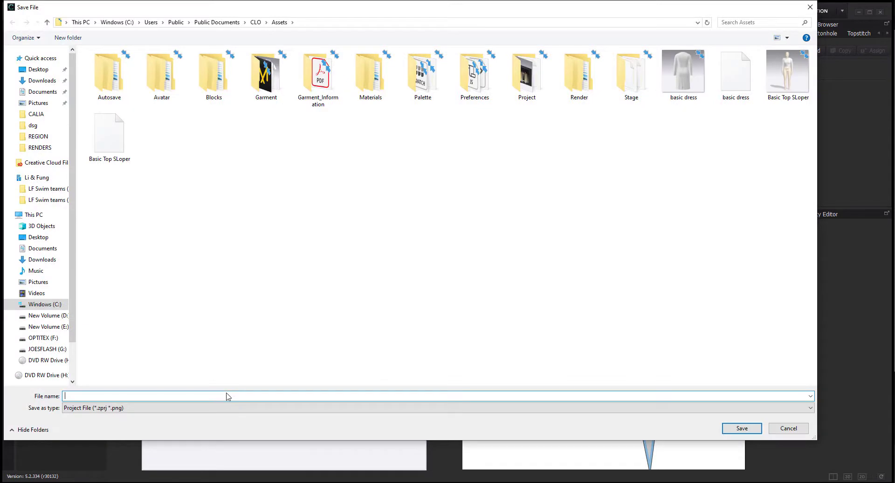
text(Basic Pant)
key(Return)
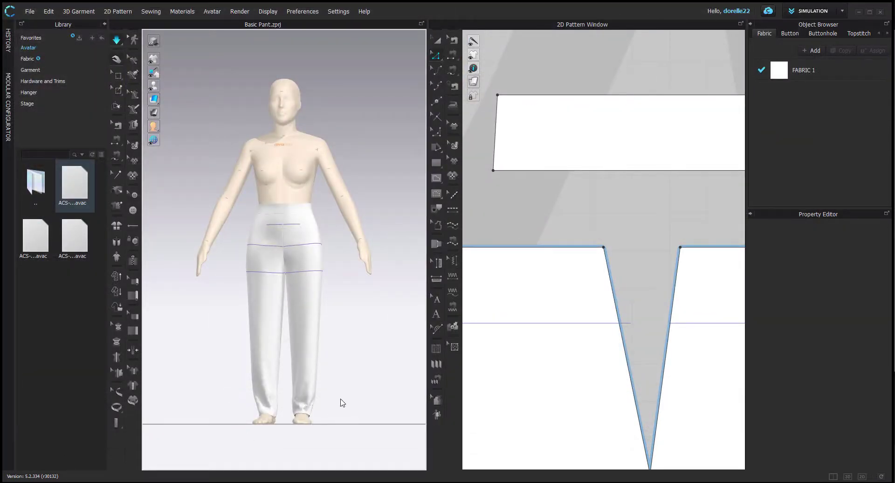
View the finished trousers all around and start a new, empty project.
right_drag(354, 300, 773, 313)
scroll(603, 278, down, 5)
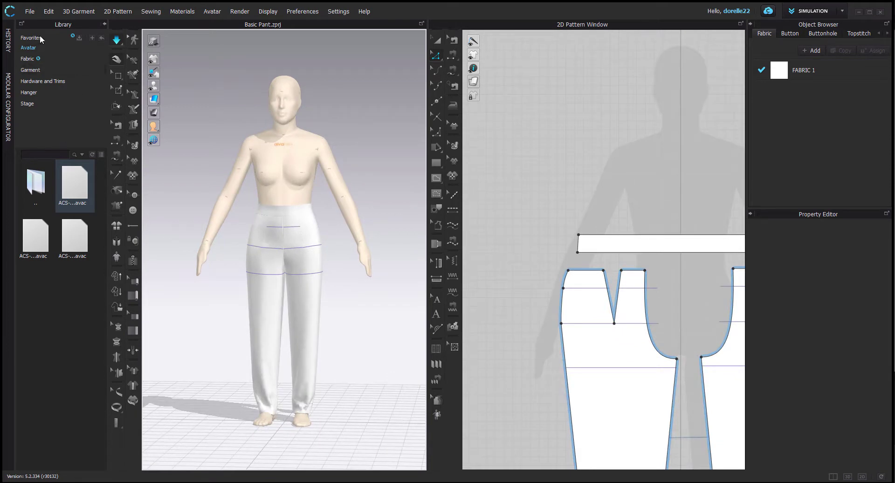
click(34, 13)
click(33, 23)
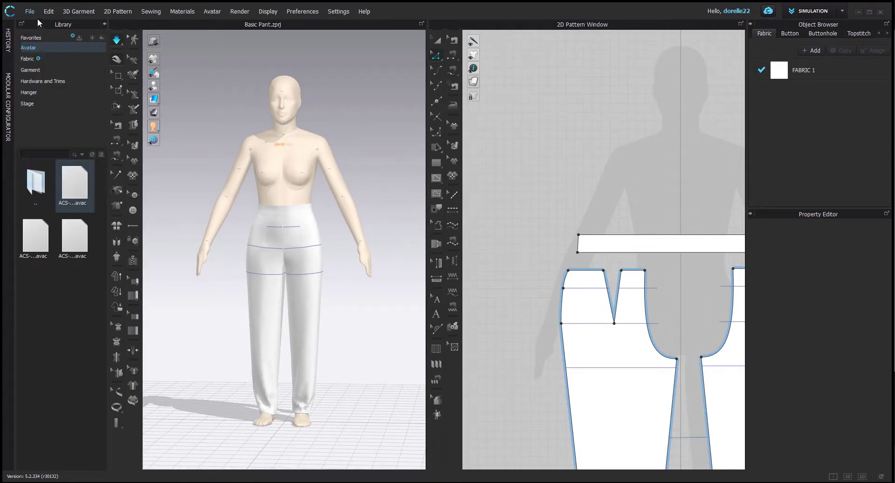
click(212, 11)
click(95, 117)
Load the FV2_Mara avatar from the avatar library into the new project.
double_click(46, 189)
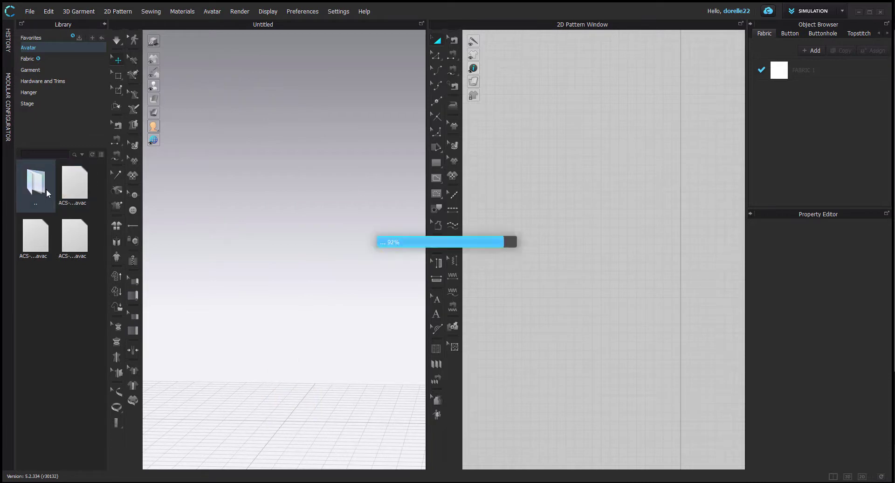
double_click(46, 188)
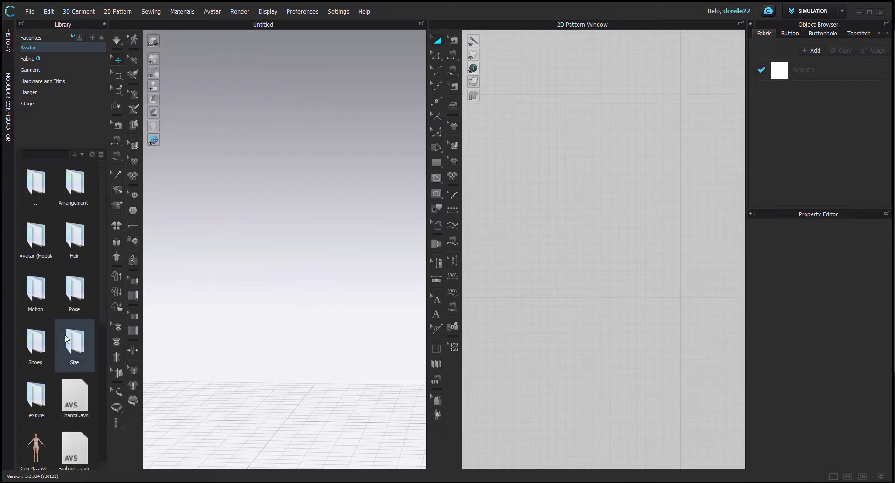
scroll(36, 429, down, 3)
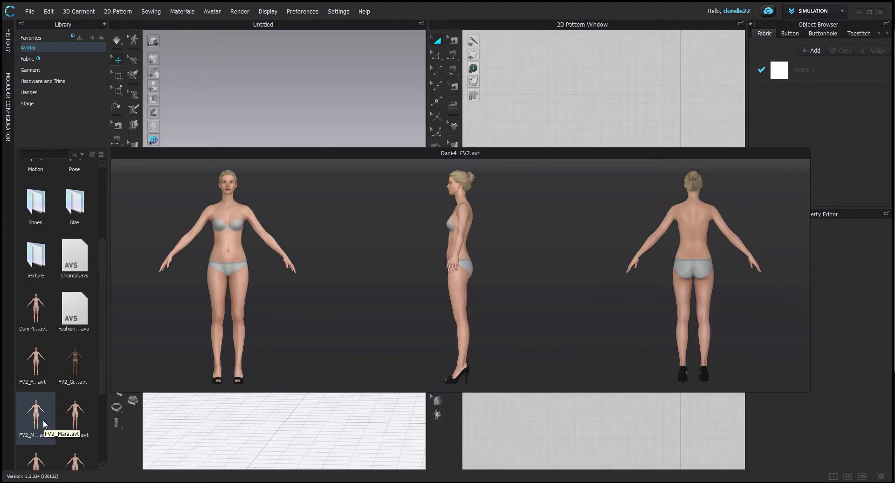
double_click(43, 419)
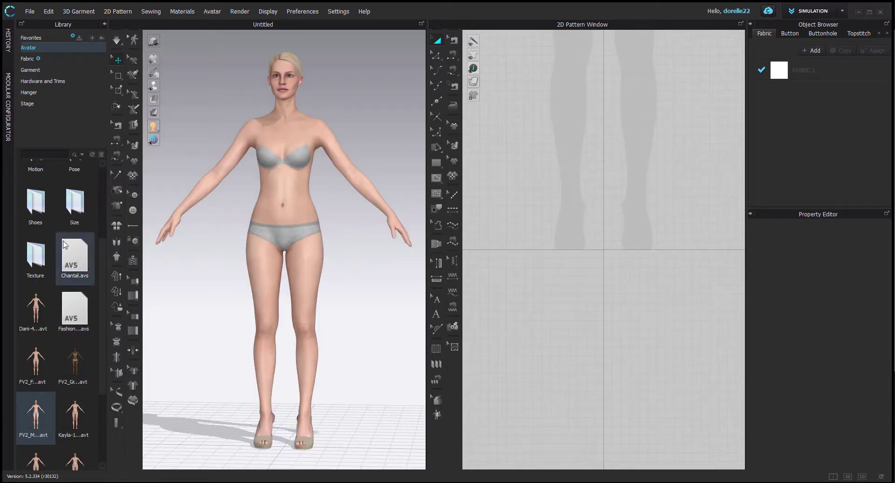
Apply the US_ASTM_Missy_Curvy_6 size file to the avatar.
double_click(75, 201)
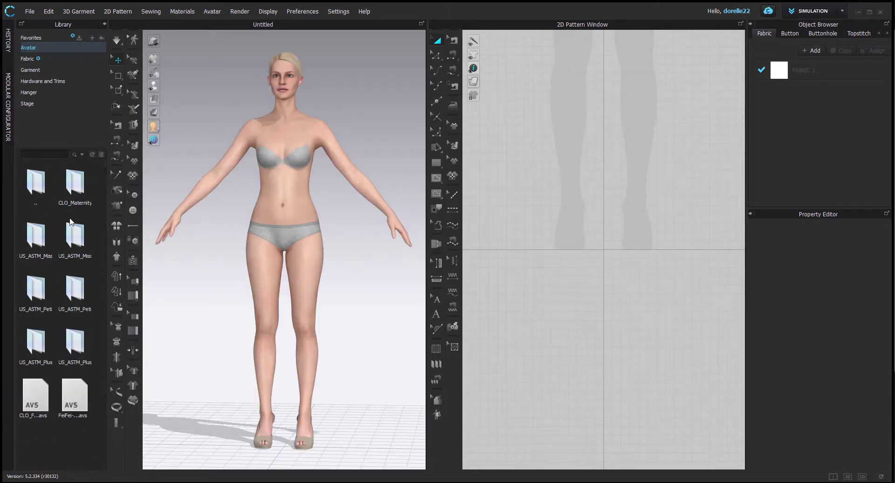
double_click(41, 253)
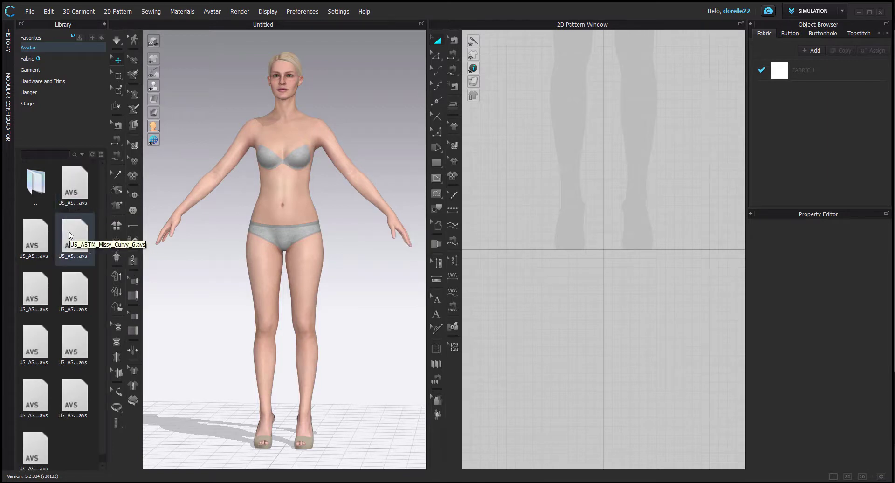
double_click(69, 234)
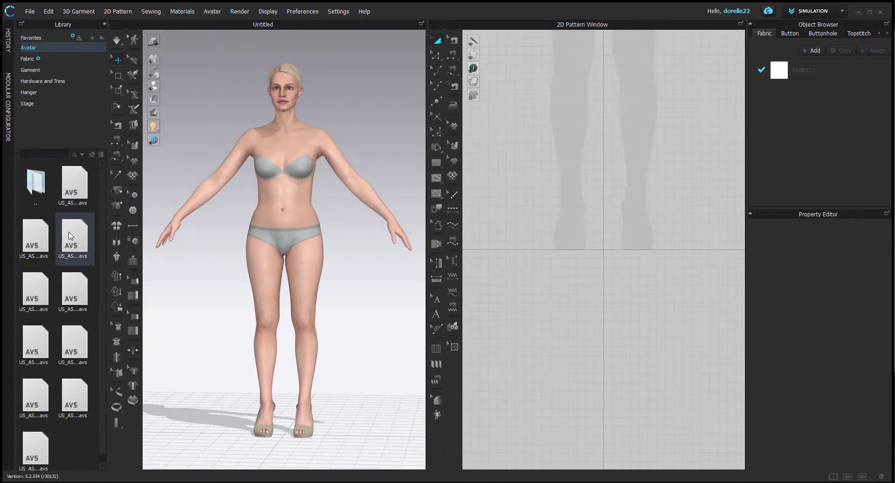
Set the avatar's total height to 68 in in the Avatar Editor and close the editor.
click(236, 10)
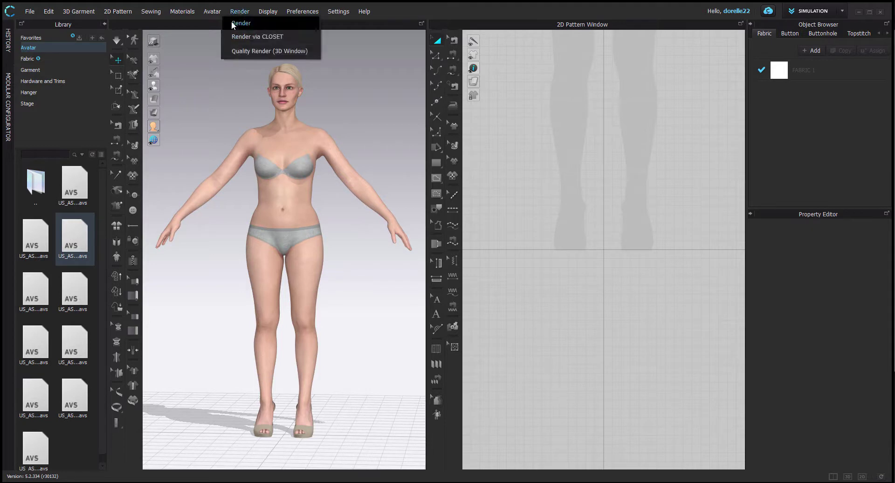
mouse_move(268, 12)
mouse_move(271, 27)
mouse_move(212, 11)
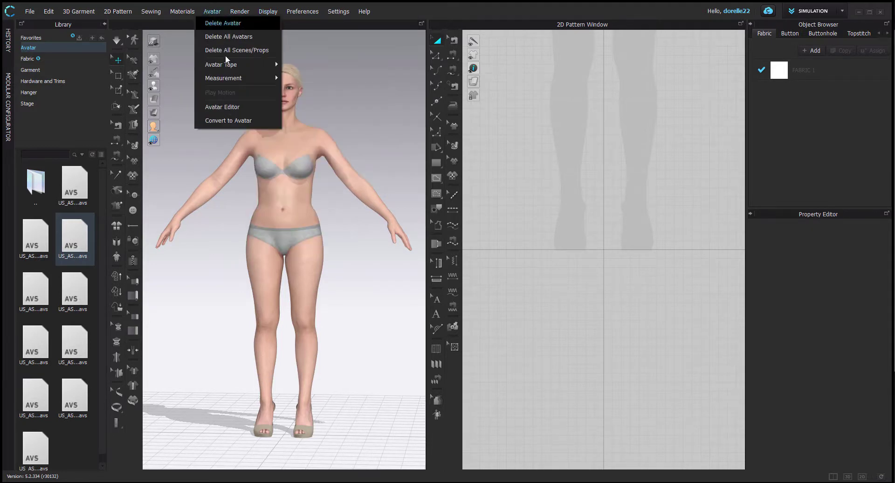
click(223, 111)
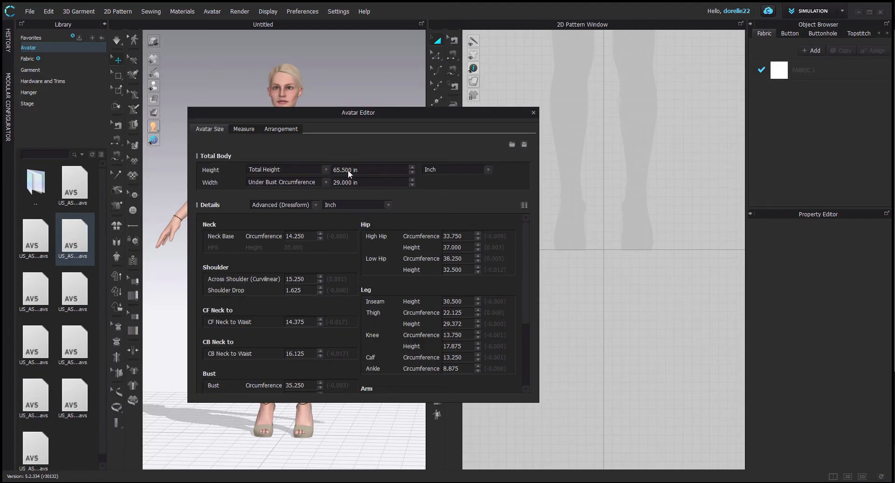
double_click(348, 170)
text(68)
key(Return)
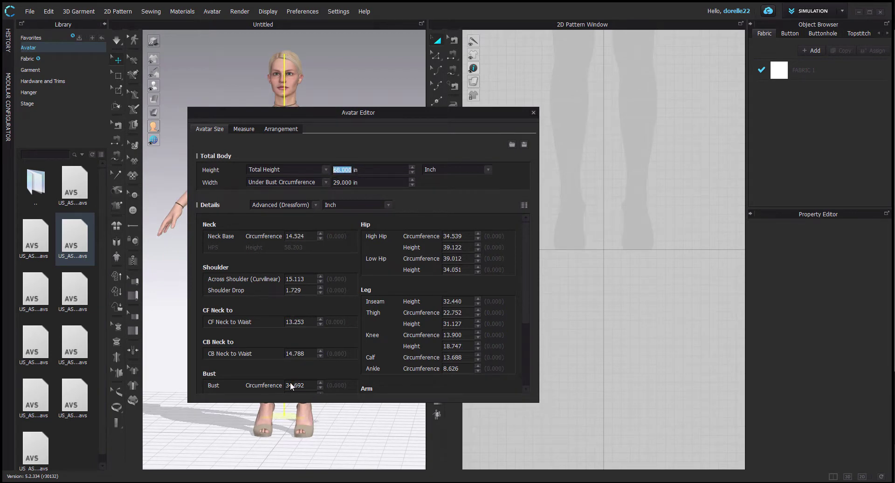
click(533, 112)
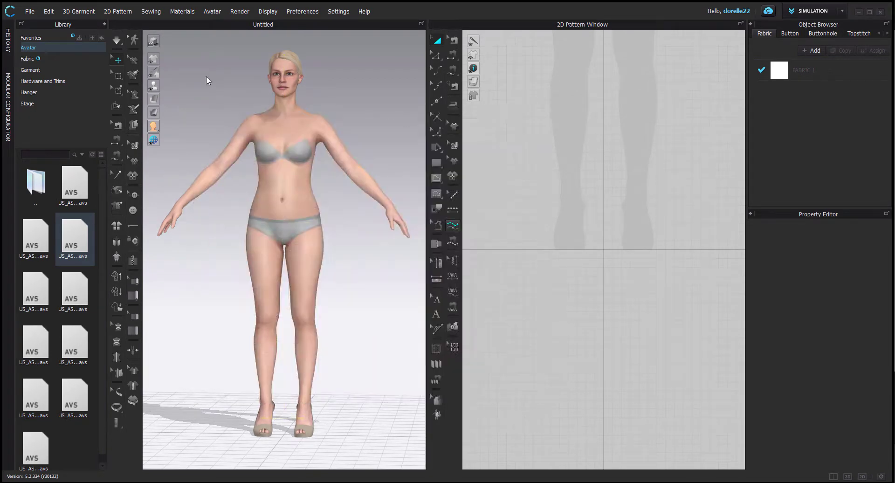
Look through the library's Garment folder and the CLO Assets folder in File Explorer for the saved basic garments.
click(30, 70)
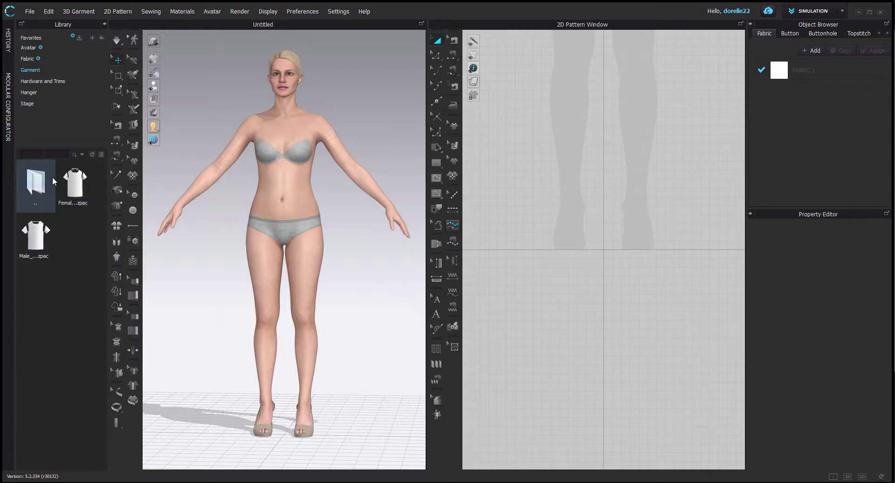
double_click(49, 179)
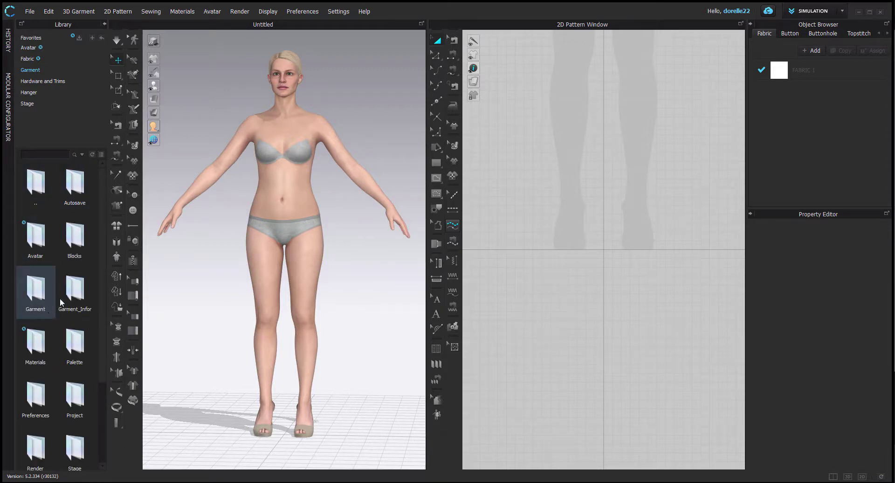
double_click(39, 300)
key(alt+Tab)
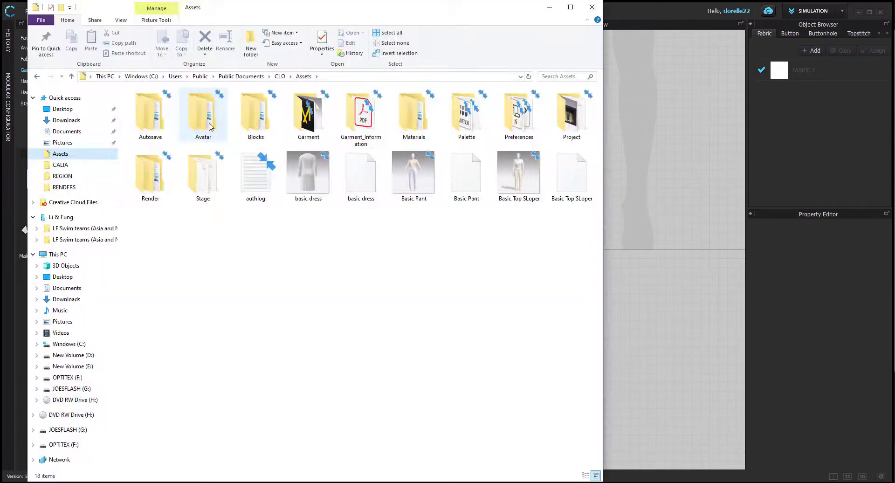
click(312, 123)
double_click(312, 123)
key(alt+Left)
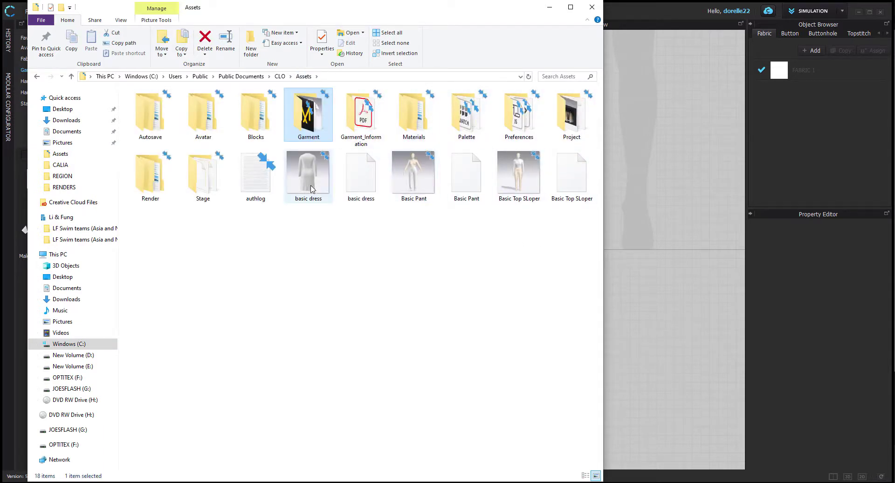
click(599, 9)
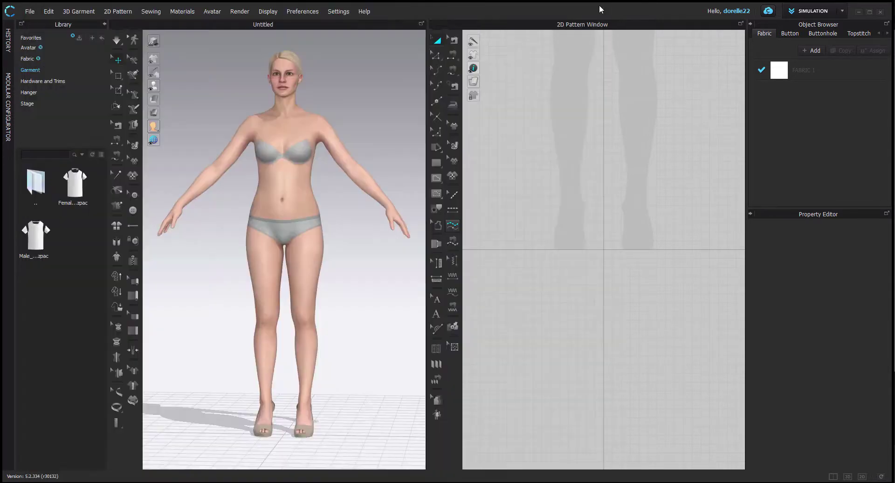
click(29, 12)
mouse_move(47, 74)
click(124, 104)
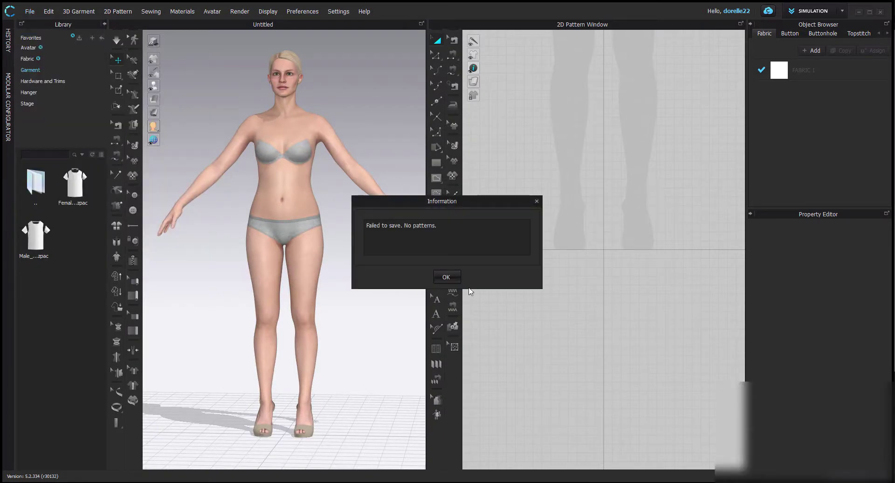
click(440, 275)
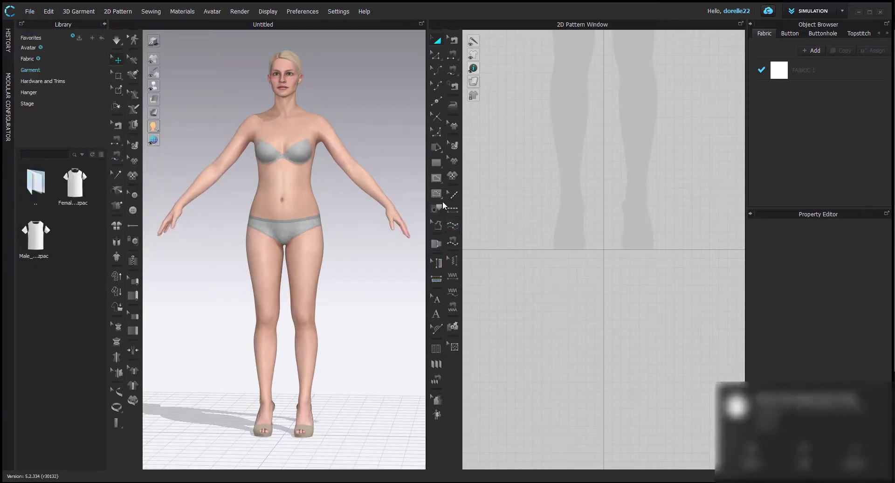
Add the garment from the Basic Top SLoper project to the current project without its avatar.
click(29, 12)
mouse_move(33, 36)
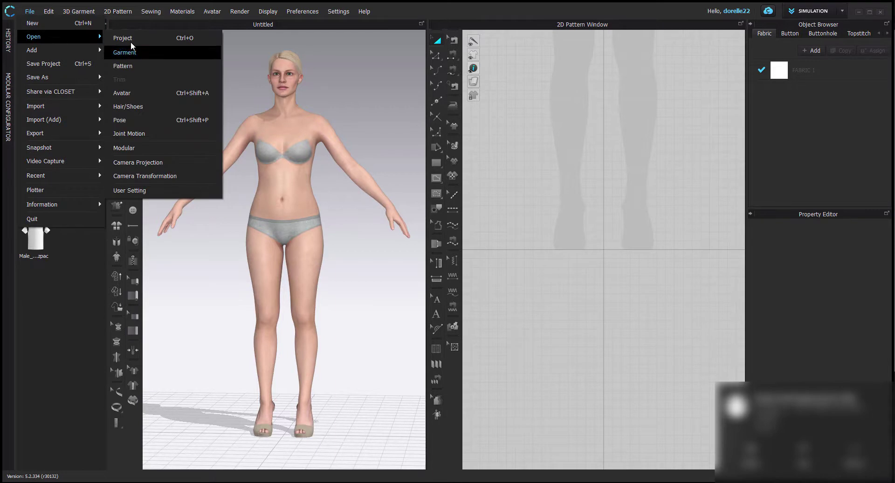
click(135, 48)
double_click(297, 142)
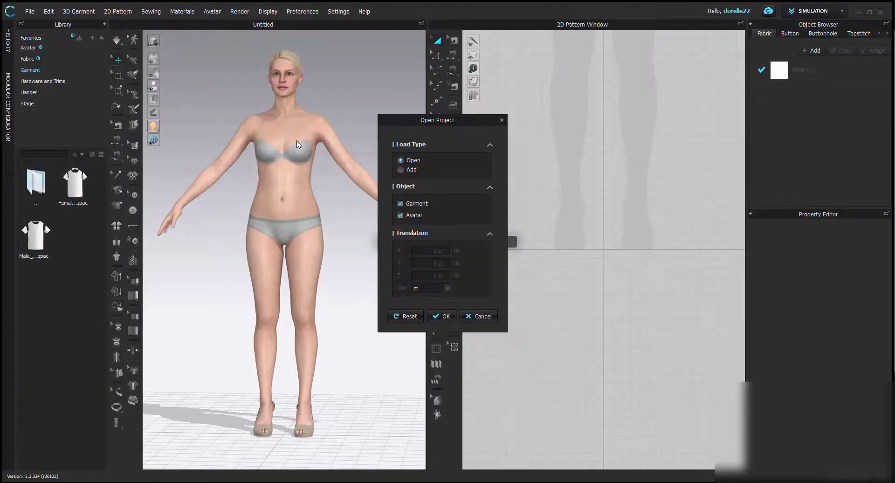
click(415, 169)
click(442, 316)
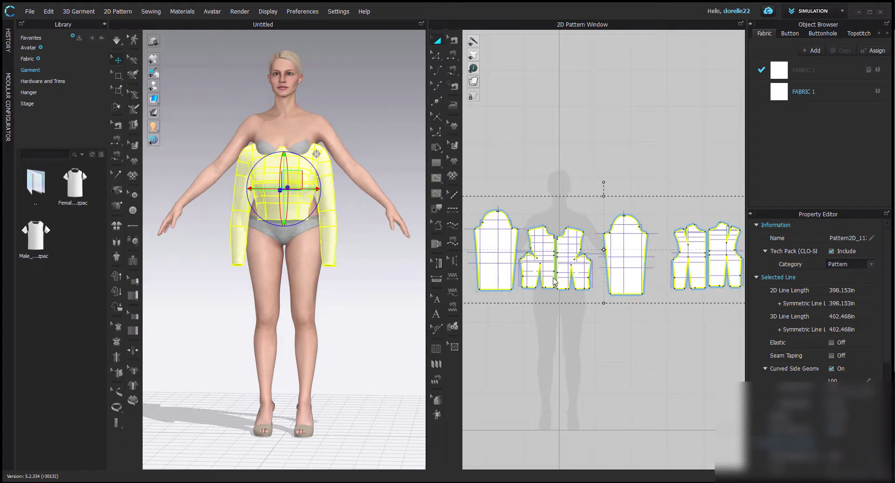
Show the avatar's arrangement points and place the top's sleeves around the arms.
click(181, 86)
right_drag(351, 130, 311, 136)
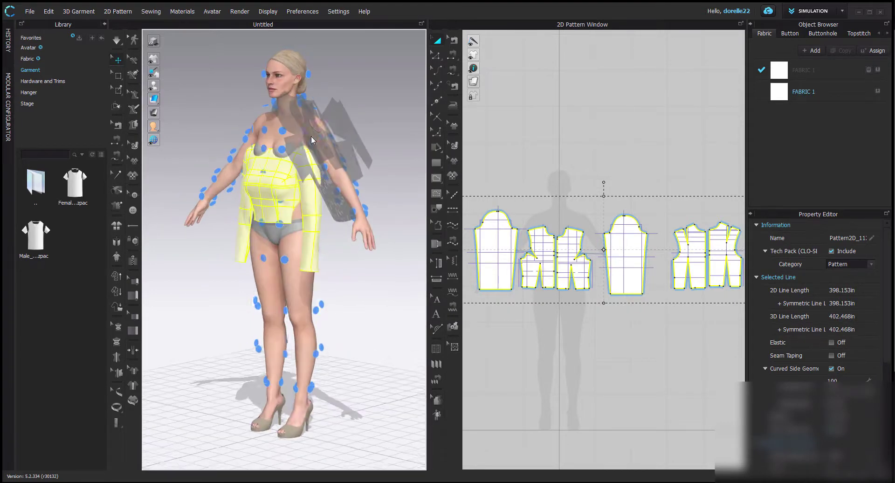
click(394, 302)
click(621, 255)
key(space)
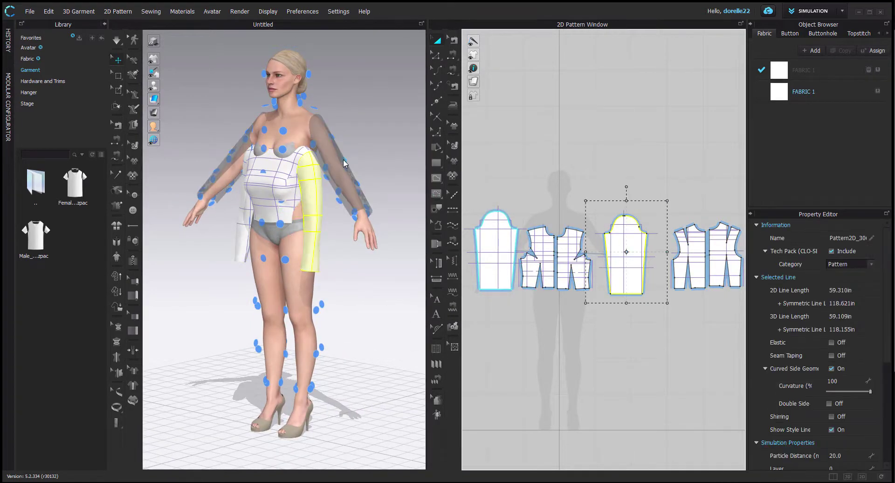
Arrange the front and back bodice panels around the avatar's torso using the arrangement points.
click(265, 151)
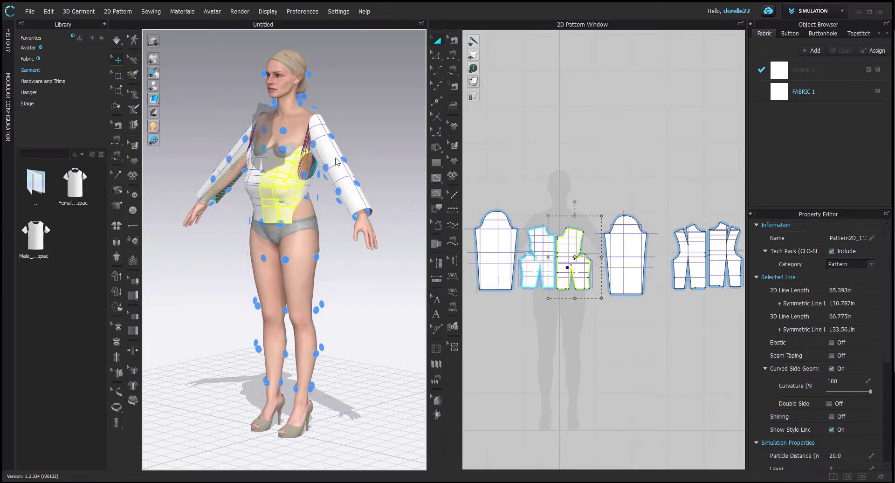
right_drag(337, 162, 372, 161)
click(313, 154)
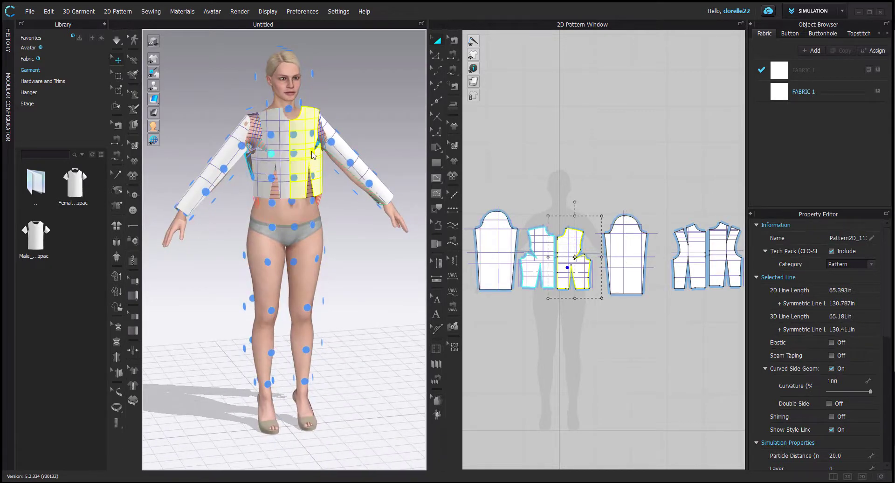
right_drag(342, 220, 510, 213)
click(301, 179)
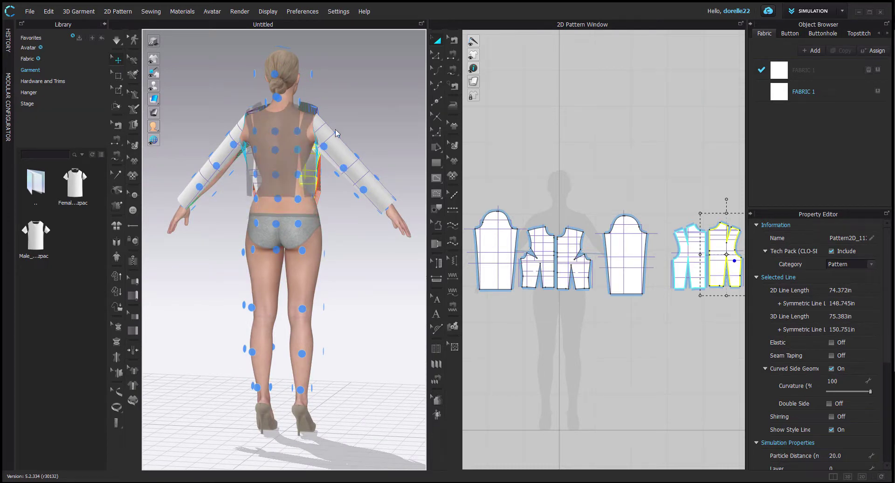
scroll(299, 154, up, 2)
click(300, 121)
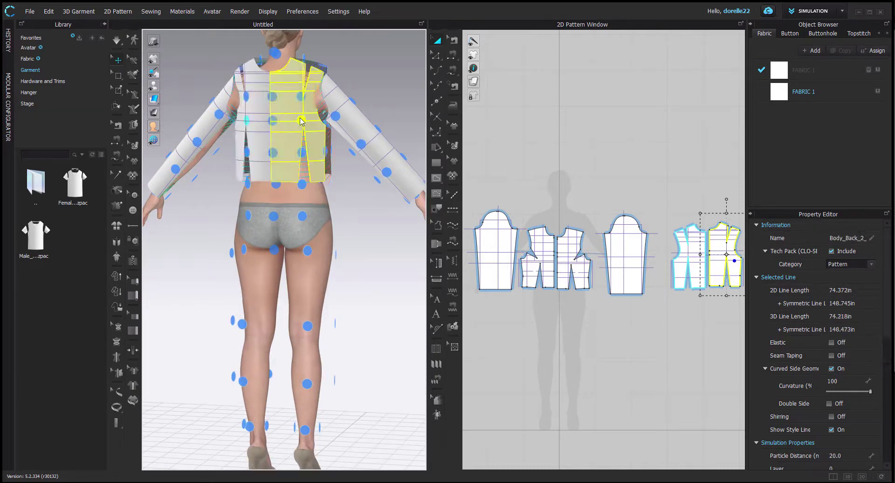
Simulate the top onto the avatar and view it from the front.
key(space)
click(402, 83)
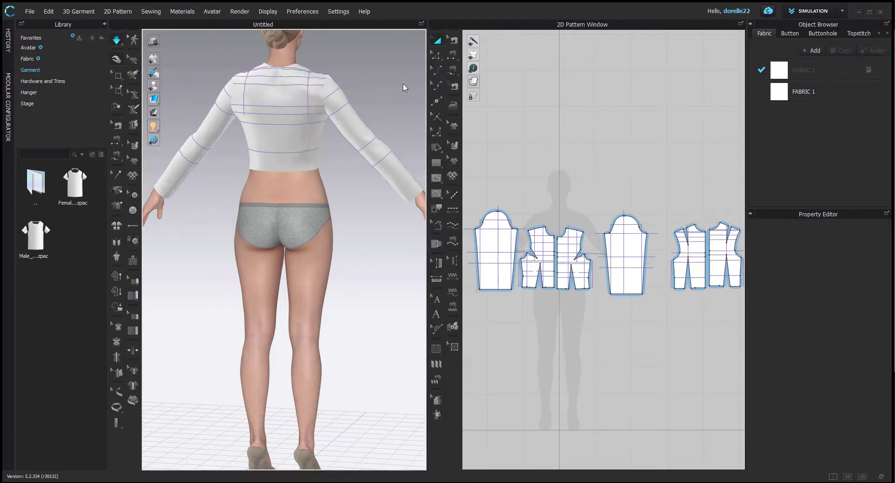
key(0)
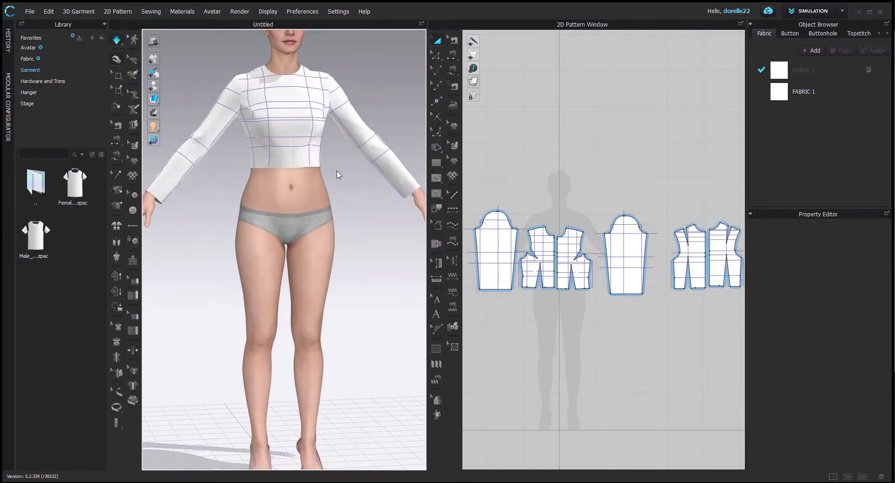
right_drag(337, 174, 325, 181)
Add the Basic Pant project's garment without its avatar, declining to save the current project, and stop the simulation.
click(38, 11)
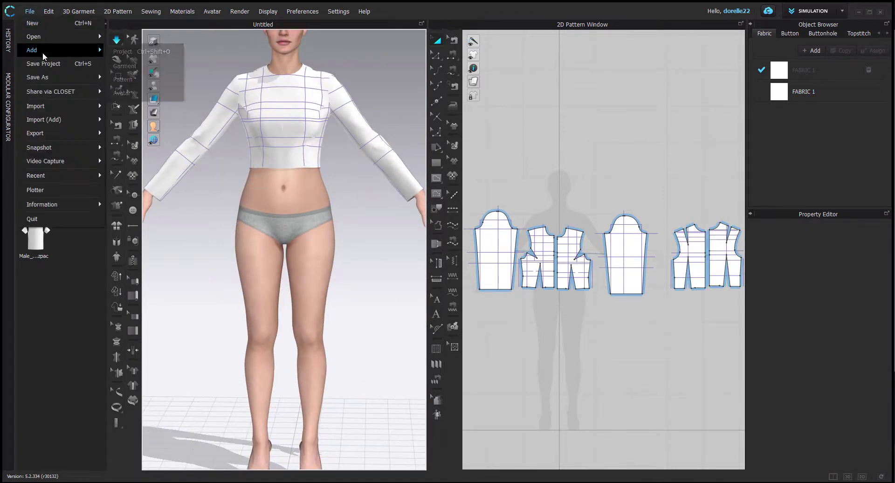
mouse_move(44, 38)
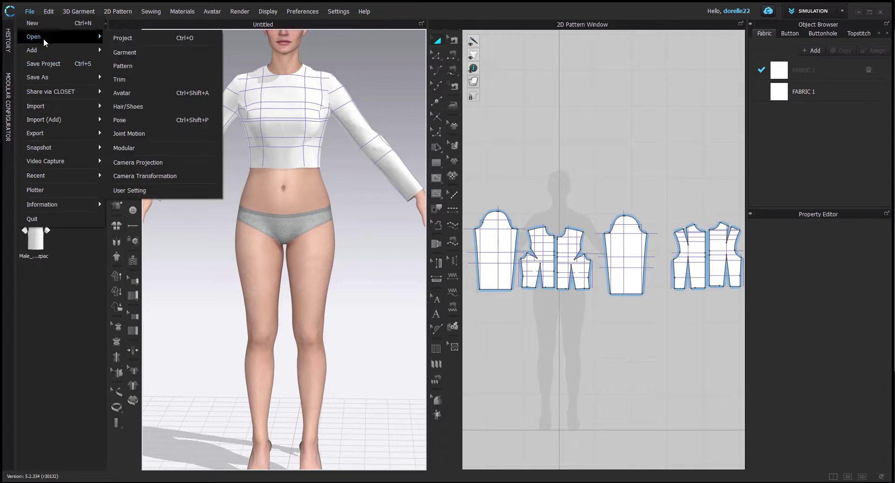
click(150, 38)
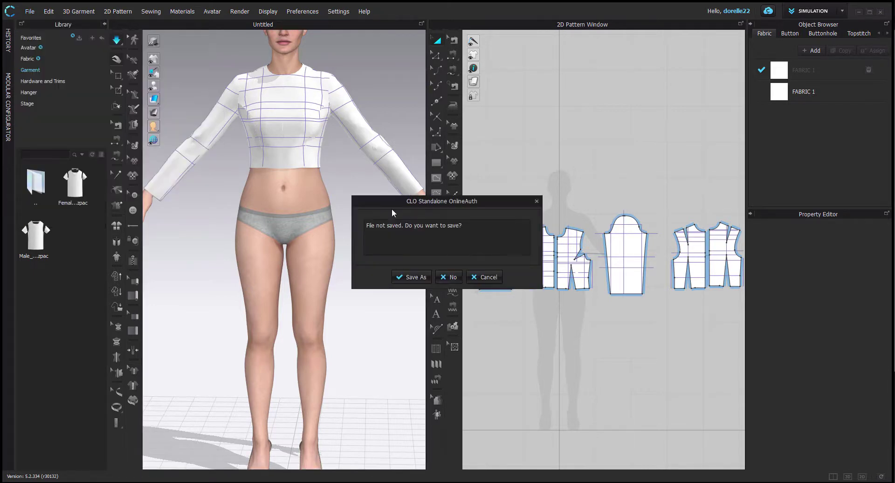
click(441, 278)
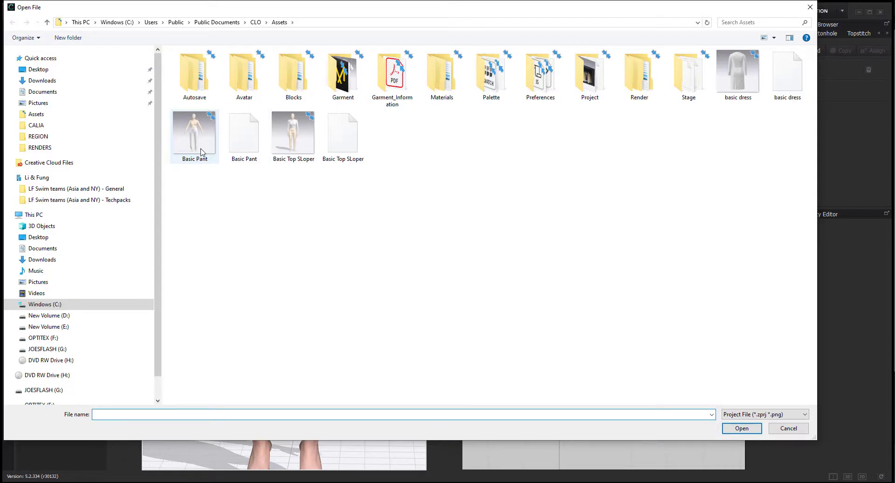
double_click(201, 152)
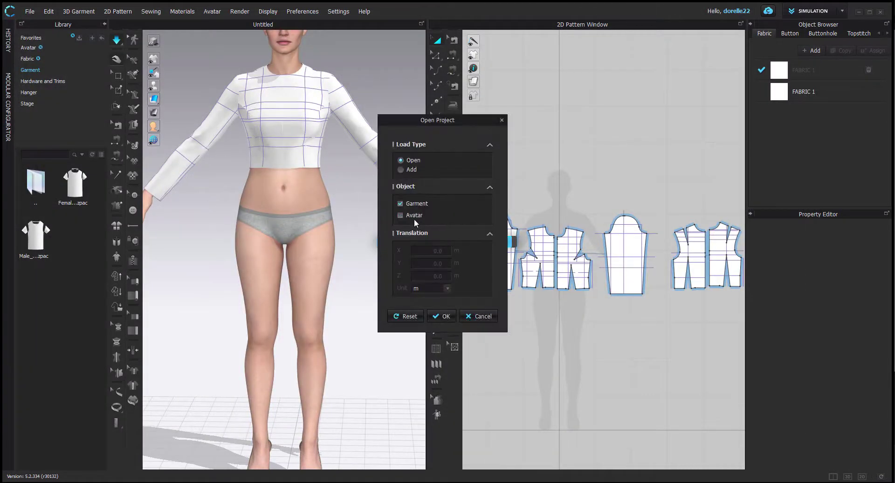
click(401, 169)
click(440, 316)
key(space)
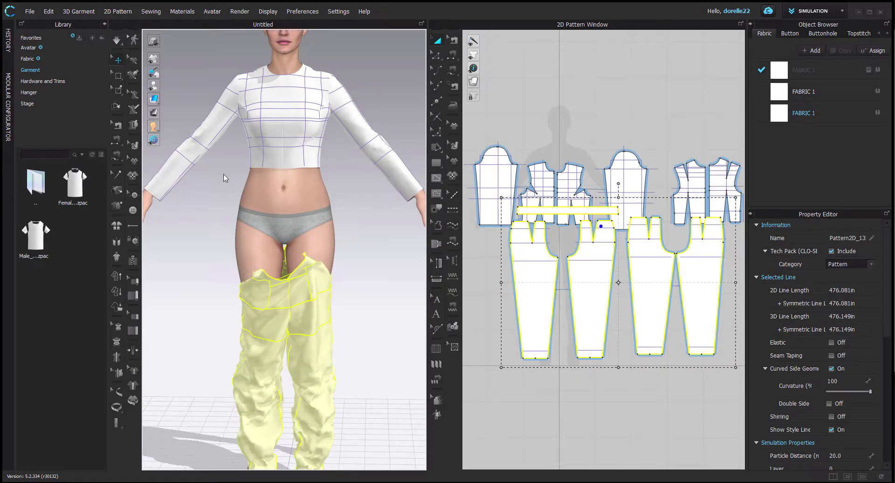
Show the arrangement points and place the front trouser panels at the front of the avatar's hips.
click(155, 73)
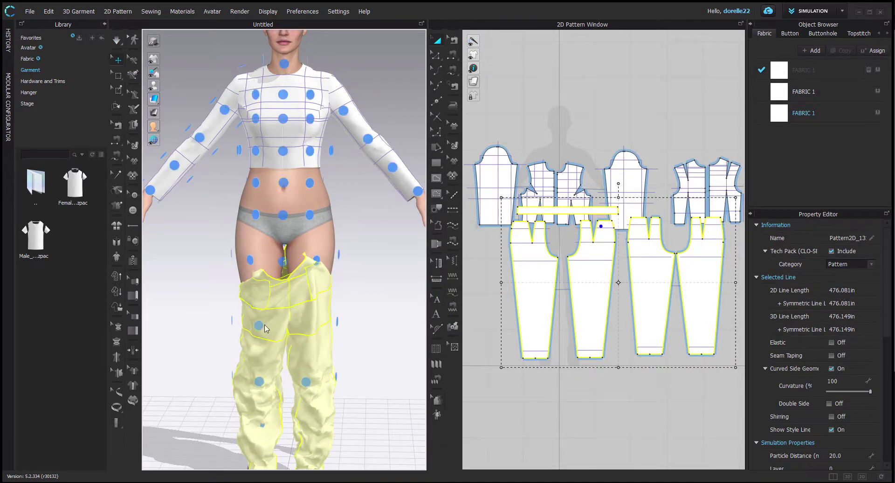
click(381, 239)
right_drag(381, 240, 407, 261)
click(543, 311)
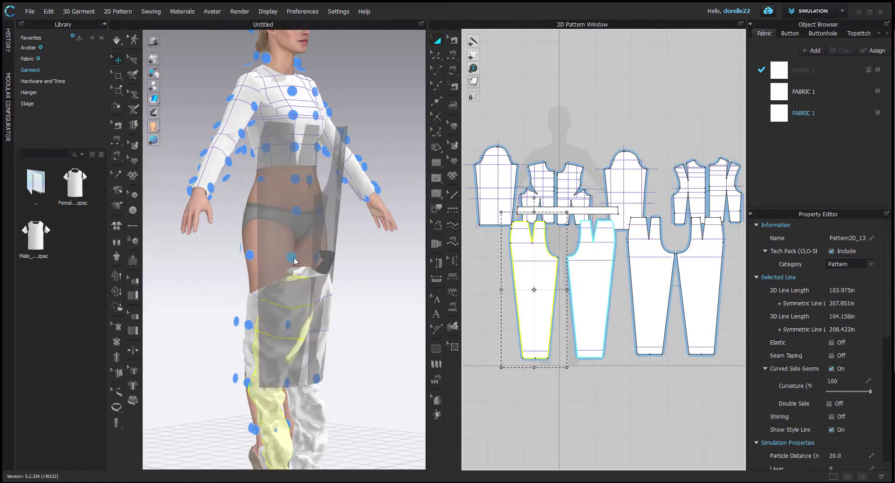
click(294, 258)
Place the back trouser panels behind the avatar using the rear arrangement points.
right_drag(350, 328, 532, 336)
click(648, 325)
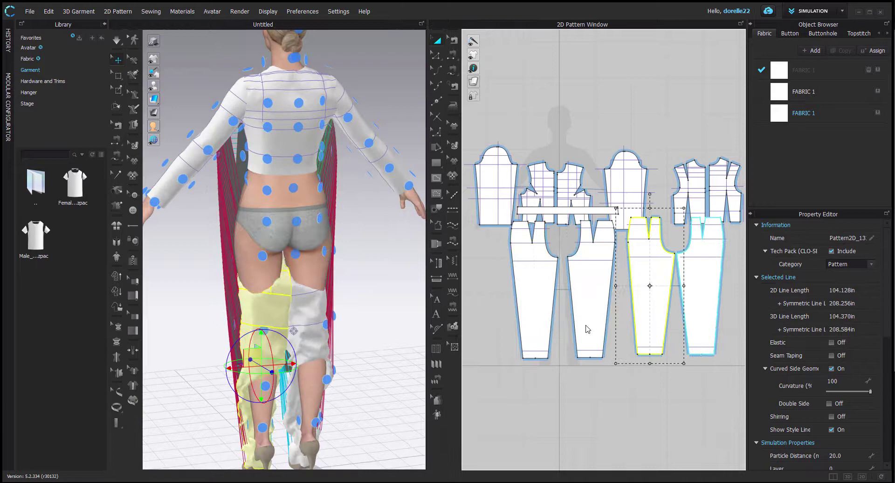
click(324, 252)
Move the two back trouser panels down and apart so each hangs behind its own leg.
drag(316, 243, 320, 296)
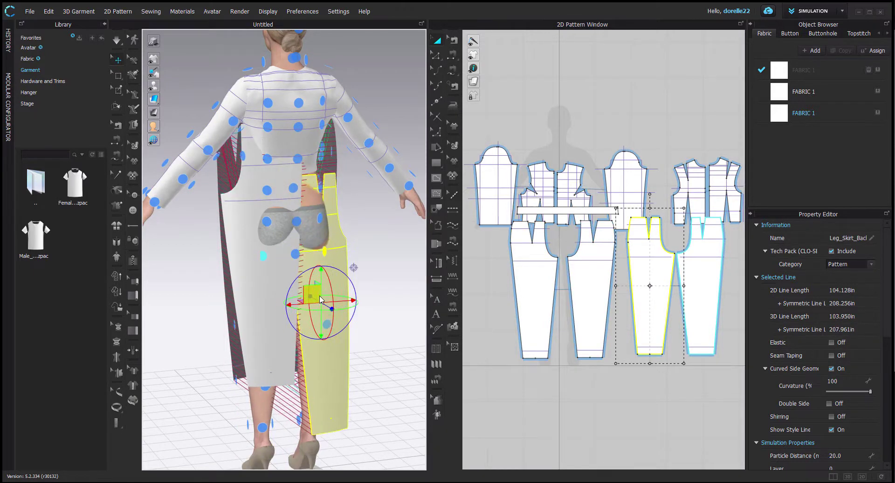
right_drag(347, 301, 294, 276)
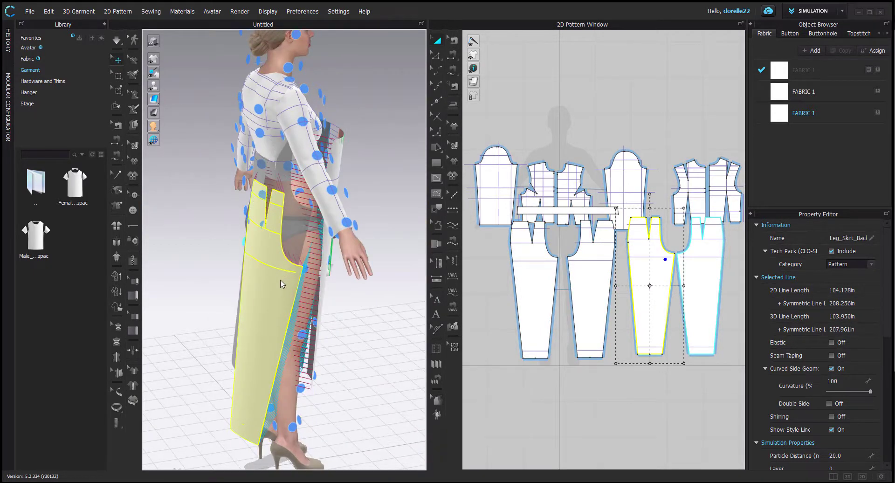
click(280, 280)
drag(293, 247, 284, 245)
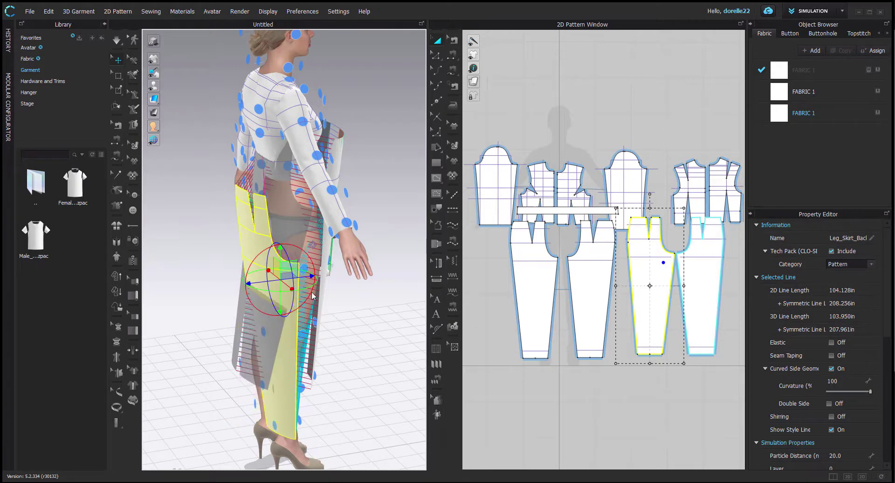
right_drag(386, 323, 468, 318)
click(282, 298)
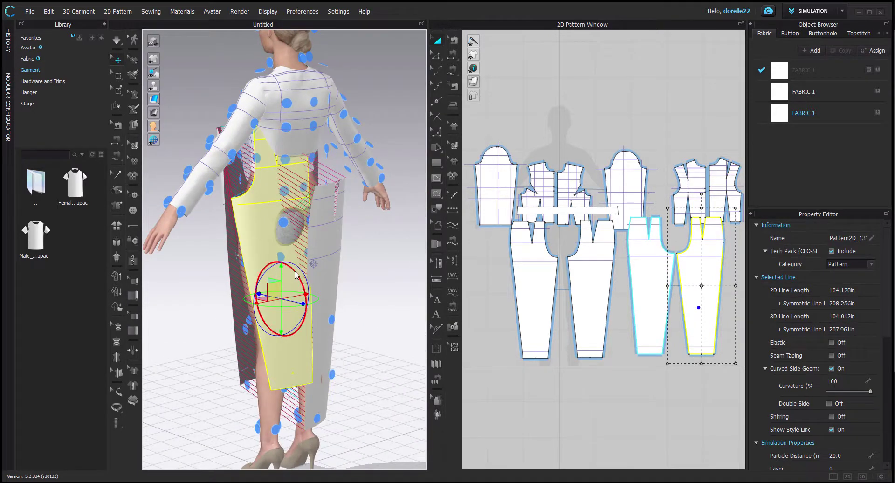
drag(295, 271, 298, 275)
drag(299, 245, 357, 299)
key(8)
drag(304, 289, 238, 286)
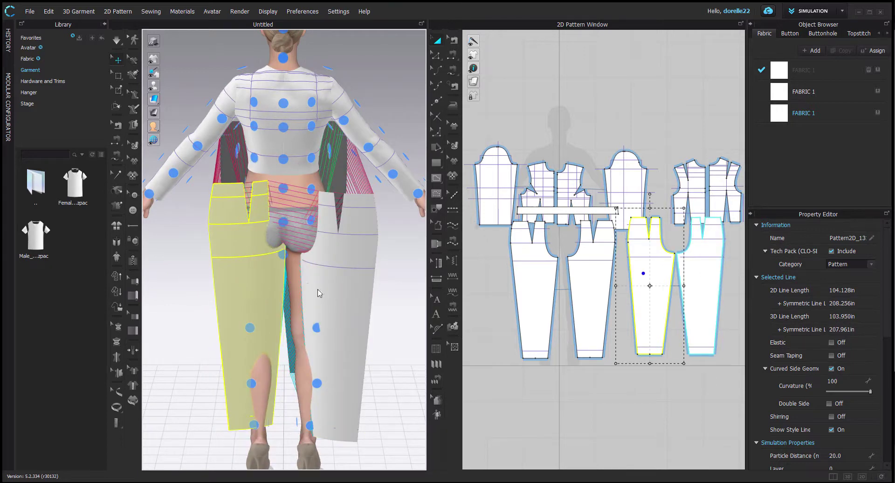
click(318, 293)
Move the two front trouser panels down and apart so each hangs in front of its own leg at hip height.
right_drag(304, 286, 270, 293)
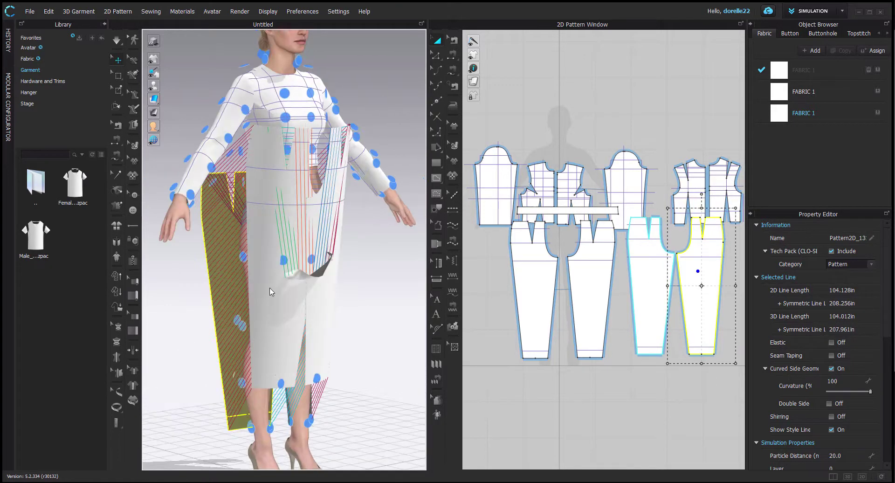
drag(272, 257, 272, 309)
key(2)
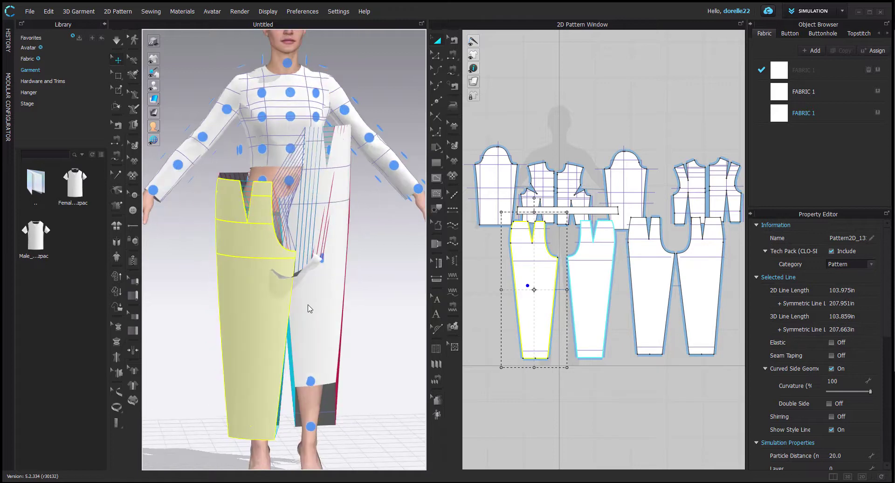
drag(299, 272, 300, 221)
click(333, 261)
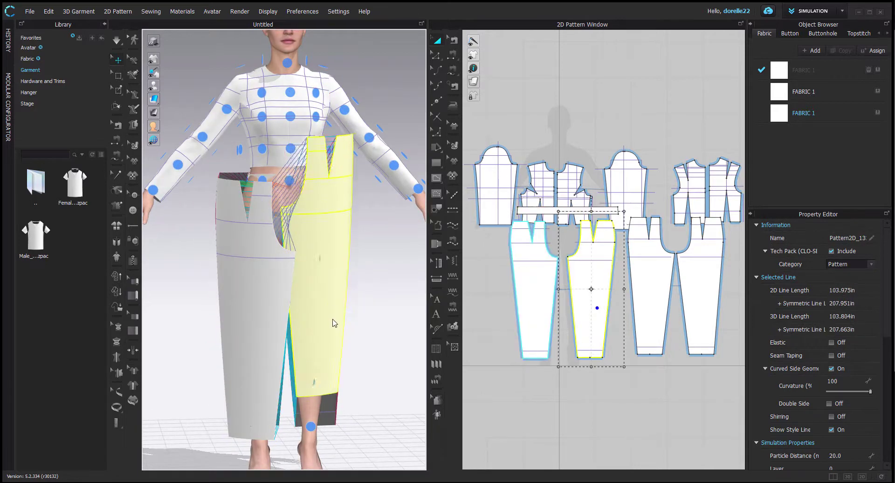
Simulate the arranged trousers so they drape on the avatar.
right_drag(333, 342, 281, 348)
key(space)
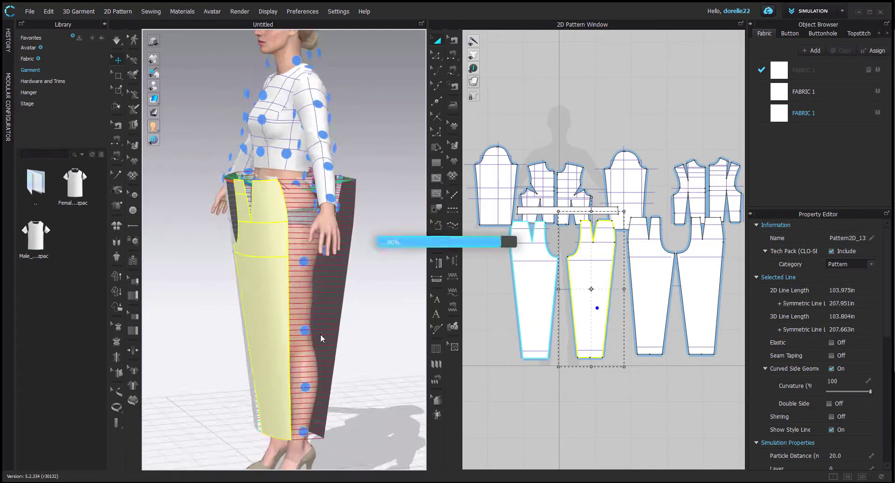
key(2)
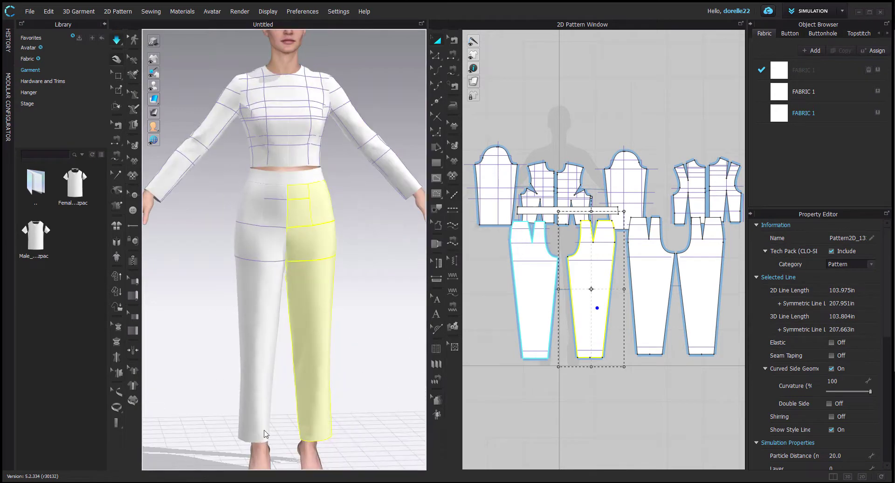
Apply the Female_V2 standing pose with both arms lowered at the sides to the dressed avatar.
double_click(35, 182)
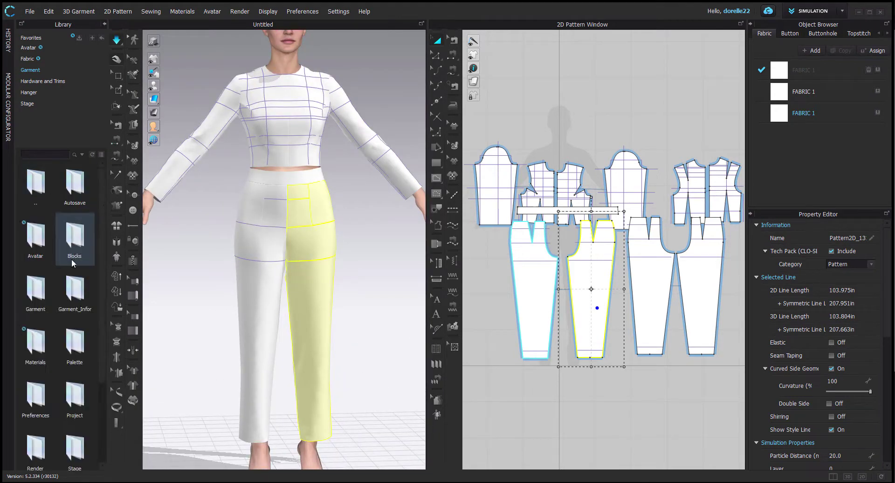
double_click(72, 253)
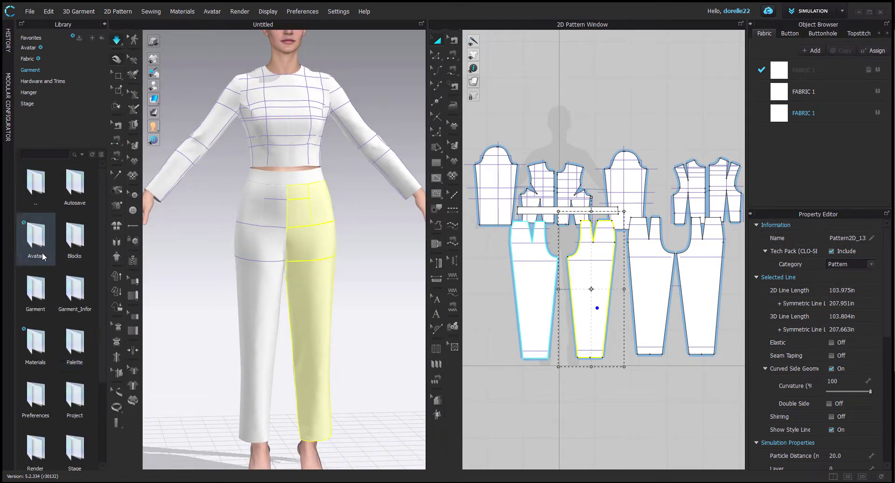
double_click(42, 247)
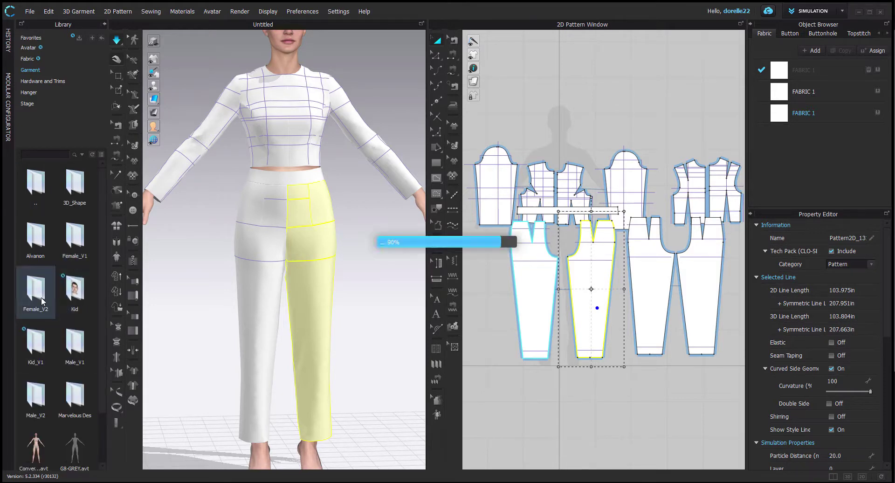
scroll(66, 311, down, 5)
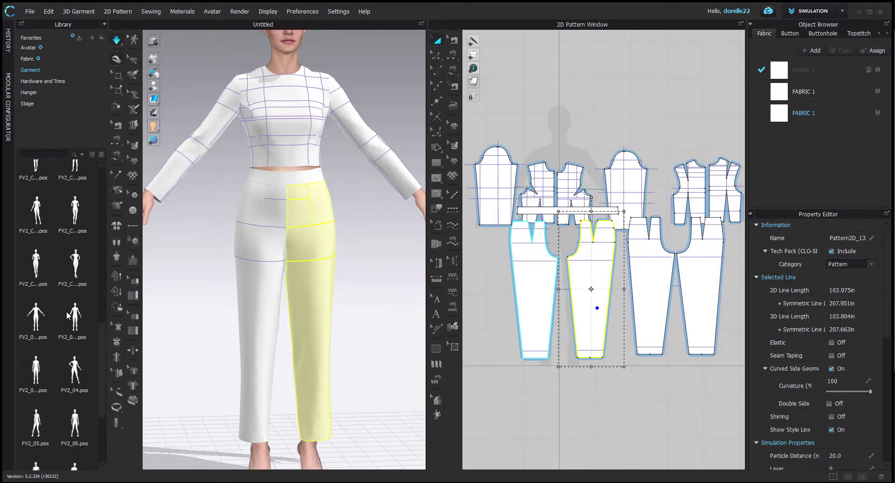
drag(37, 368, 342, 271)
click(445, 275)
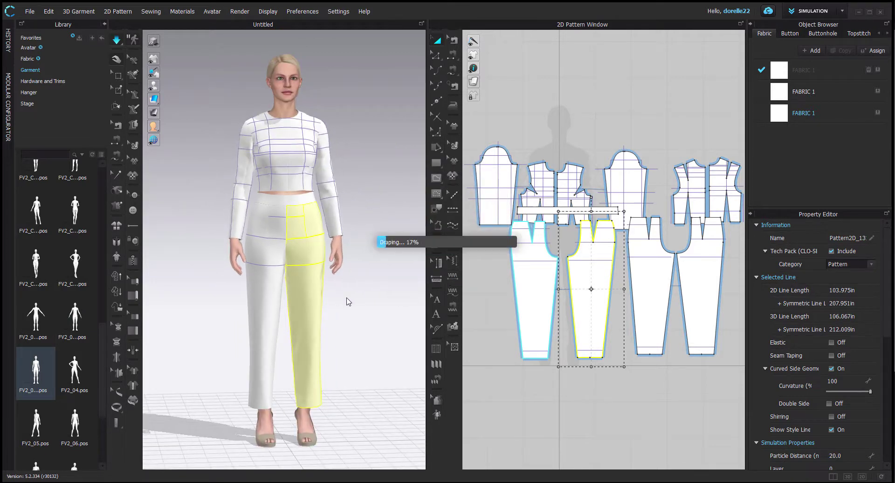
Tug the sleeve and front bodice panels during simulation to settle the top over the trouser waist.
right_drag(345, 299, 194, 301)
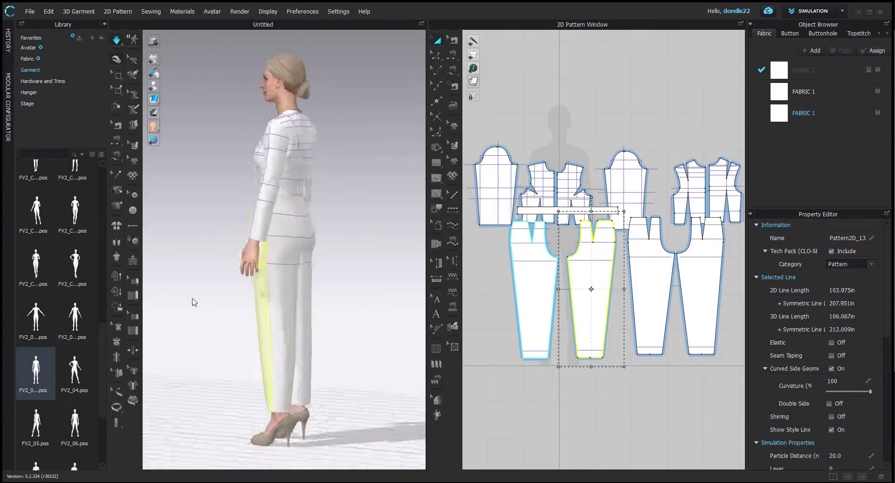
key(8)
click(259, 173)
click(230, 240)
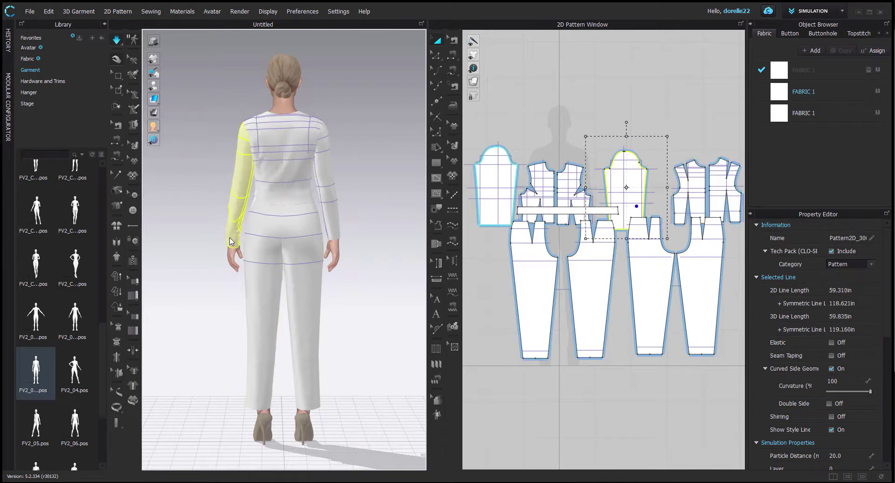
right_drag(277, 192, 266, 160)
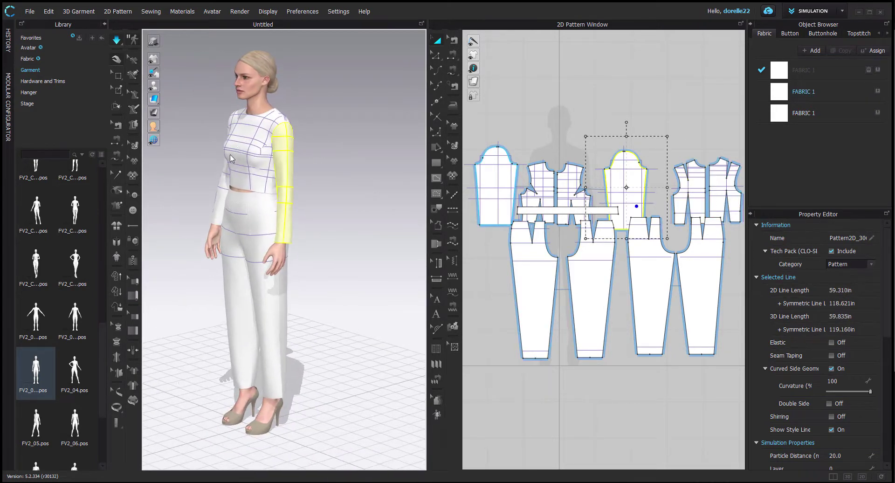
click(216, 175)
drag(215, 176, 185, 212)
drag(237, 179, 190, 215)
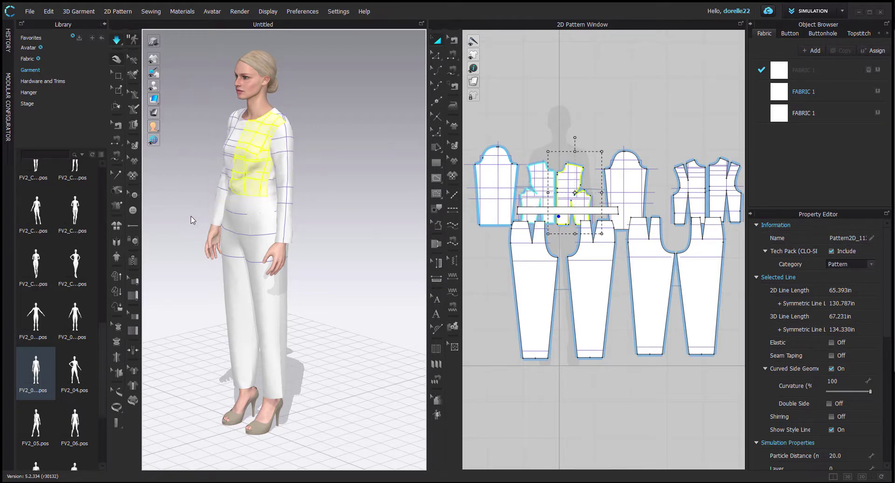
right_drag(321, 223, 379, 214)
Select the avatar and resize it with the third size file in the first US_ASTM_Miss folder of Female_V2.
click(245, 106)
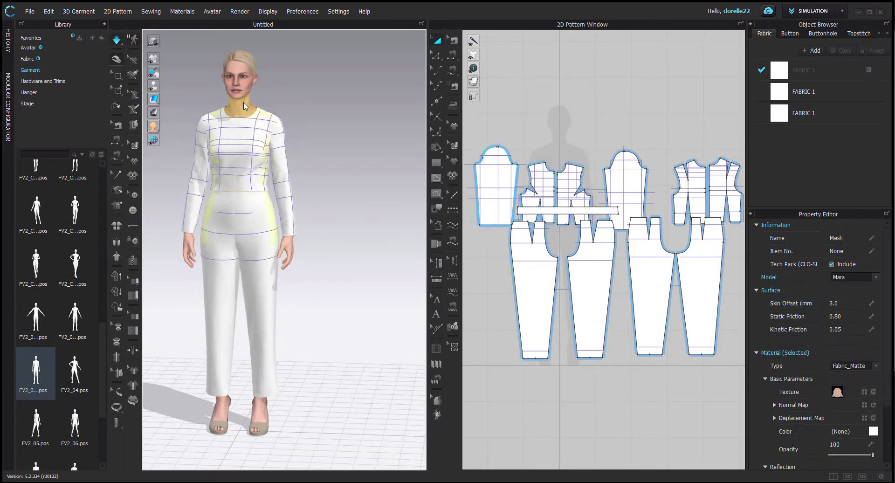
scroll(49, 174, up, 2)
double_click(49, 174)
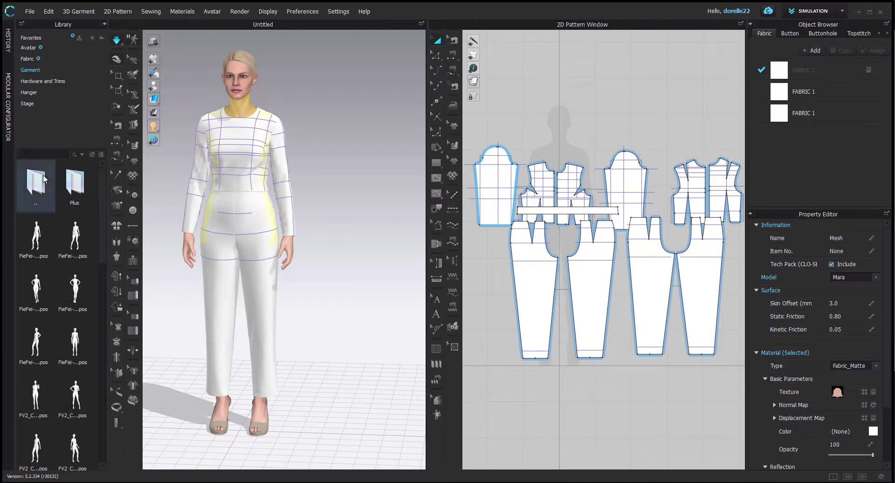
double_click(81, 322)
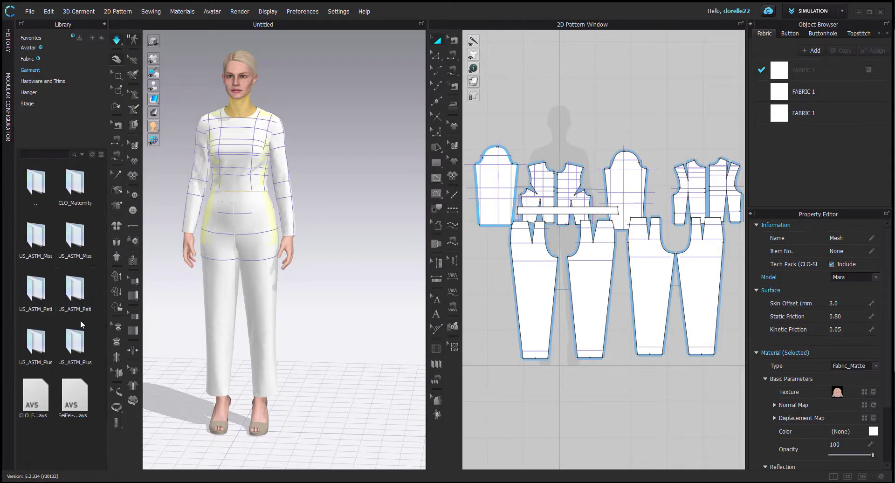
double_click(51, 252)
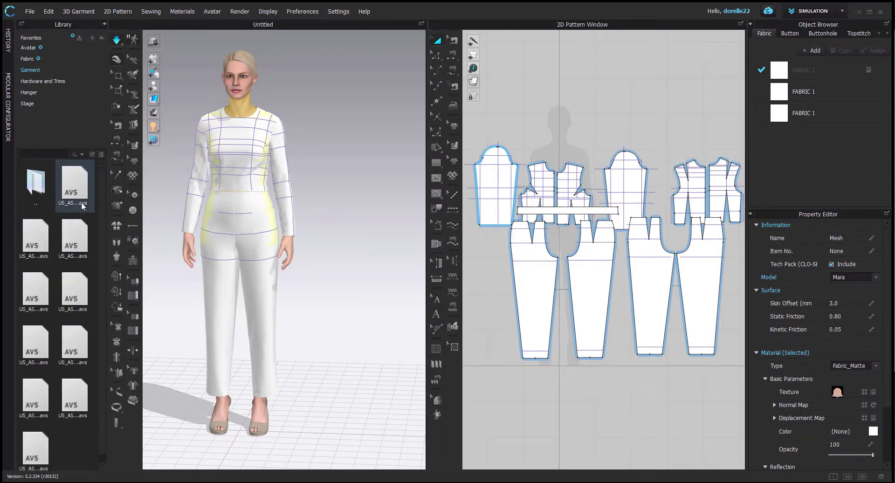
double_click(77, 253)
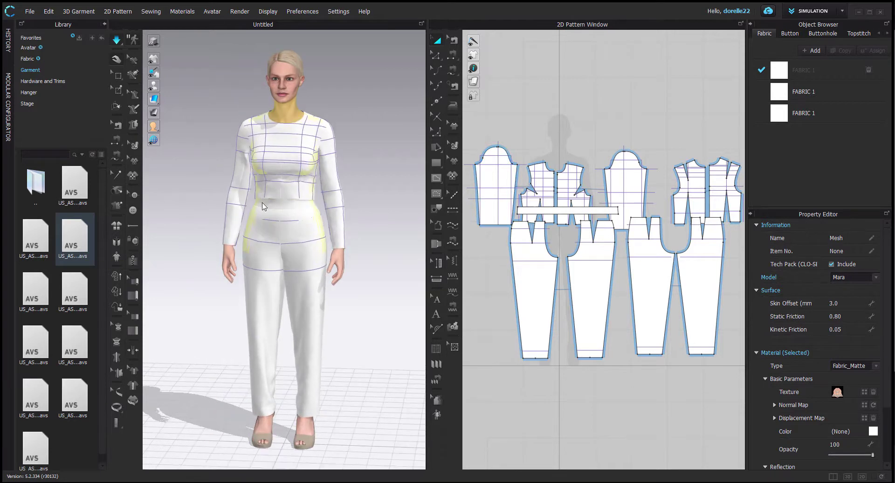
Tug the top's front and back hems and both sleeves so they settle on the resized avatar.
click(241, 249)
click(310, 205)
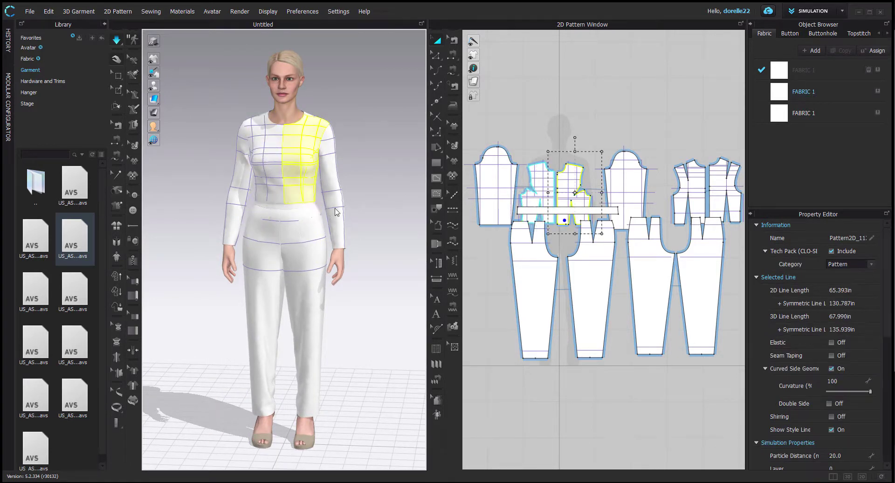
right_drag(405, 187, 359, 172)
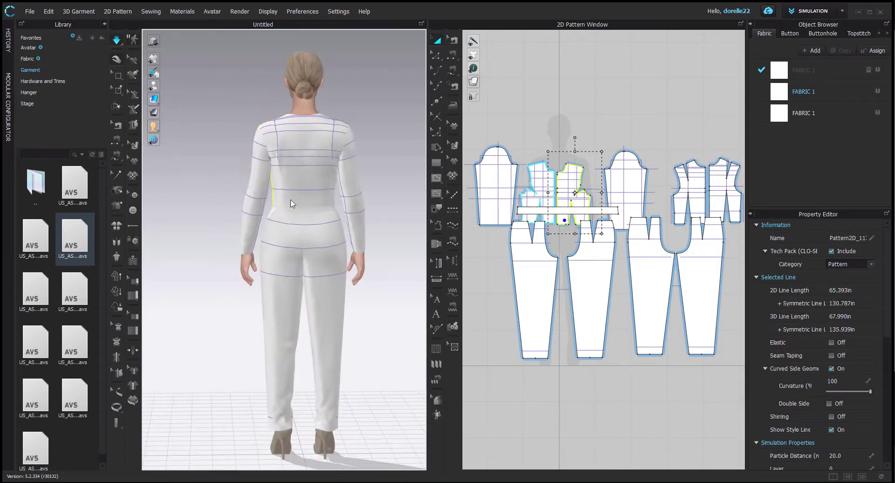
click(287, 205)
click(255, 231)
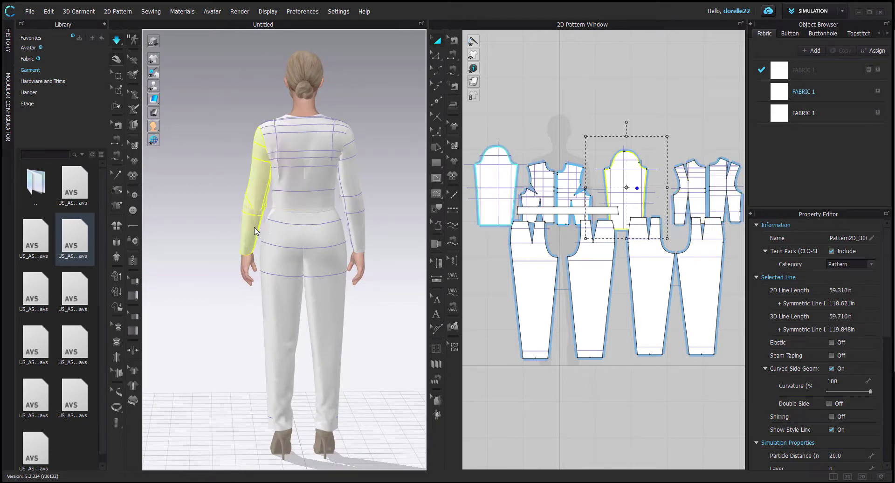
click(359, 255)
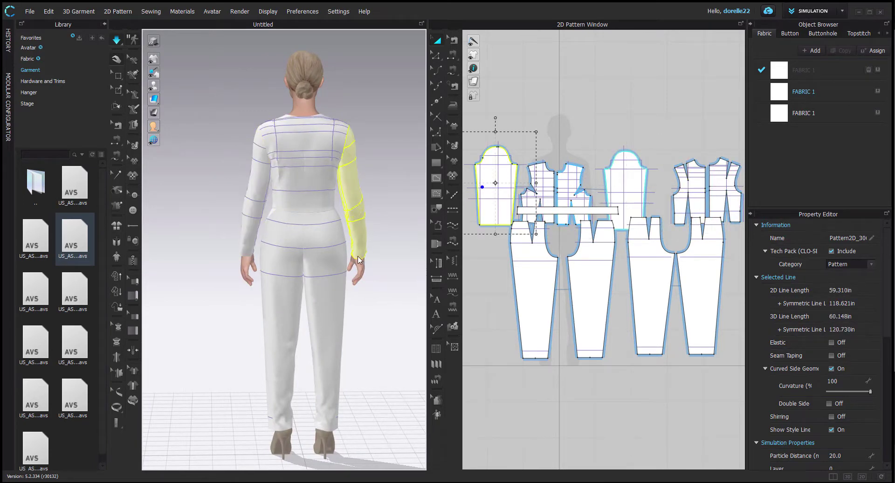
right_drag(382, 255, 317, 244)
click(288, 219)
click(384, 238)
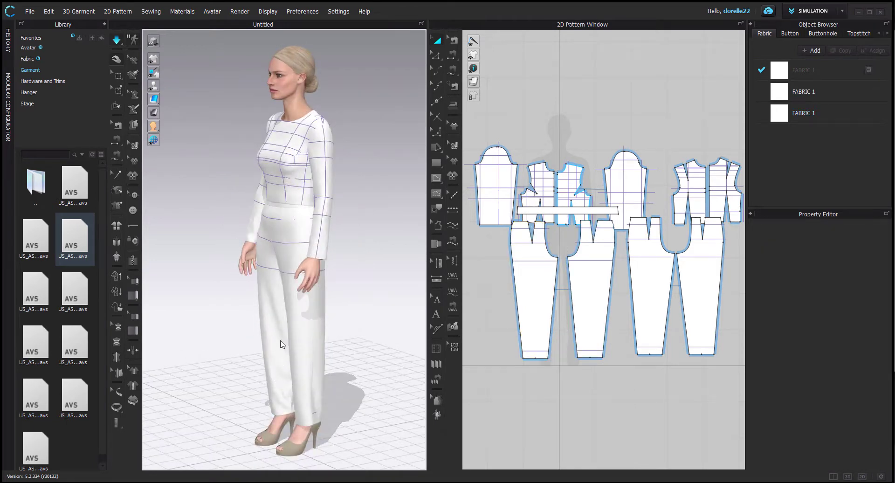
Tug the two back trouser panels at the legs and hip to smooth their folds.
right_drag(373, 305, 260, 301)
click(332, 347)
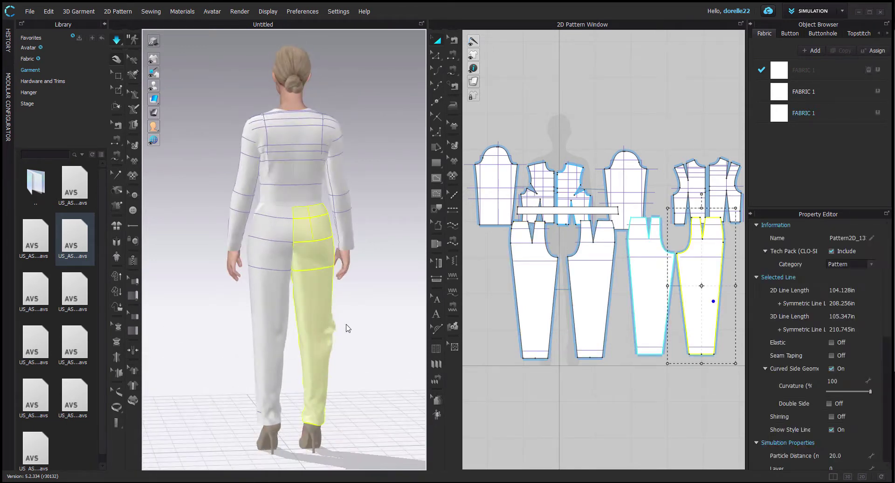
click(290, 414)
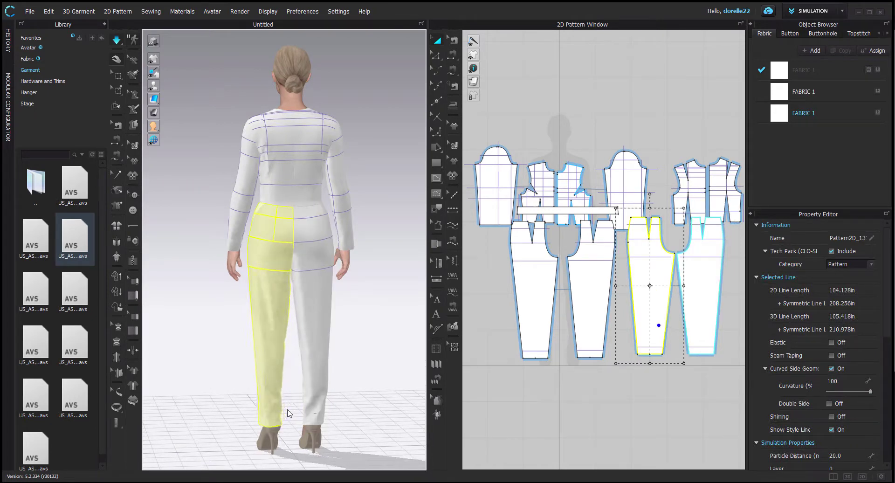
click(311, 234)
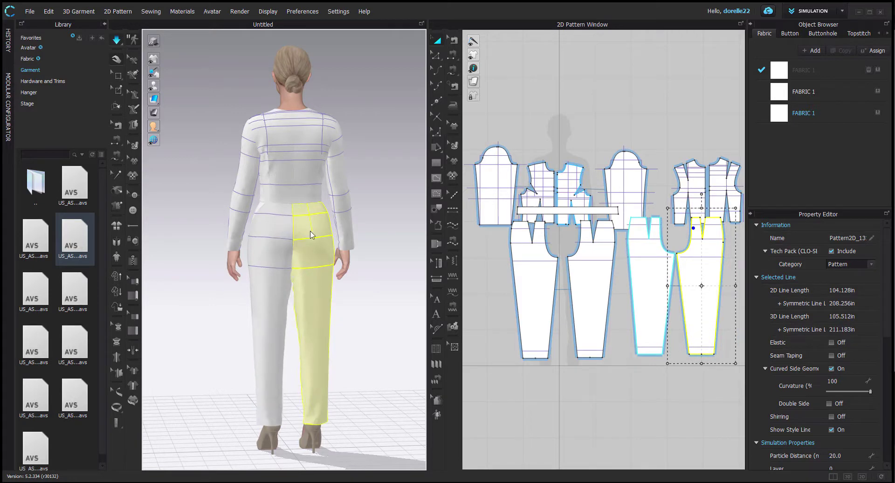
click(391, 328)
Display the fit map on both garments and check the fit around the body.
right_drag(350, 328, 135, 328)
scroll(357, 312, up, 3)
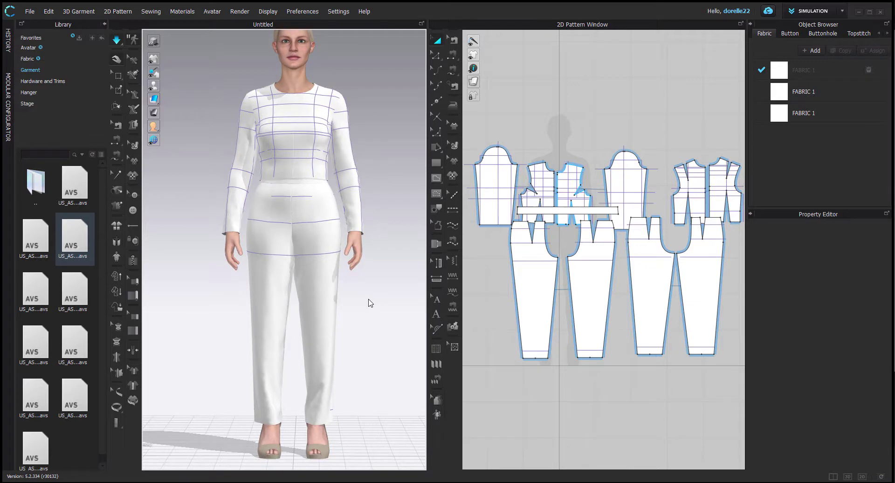
right_drag(370, 303, 325, 303)
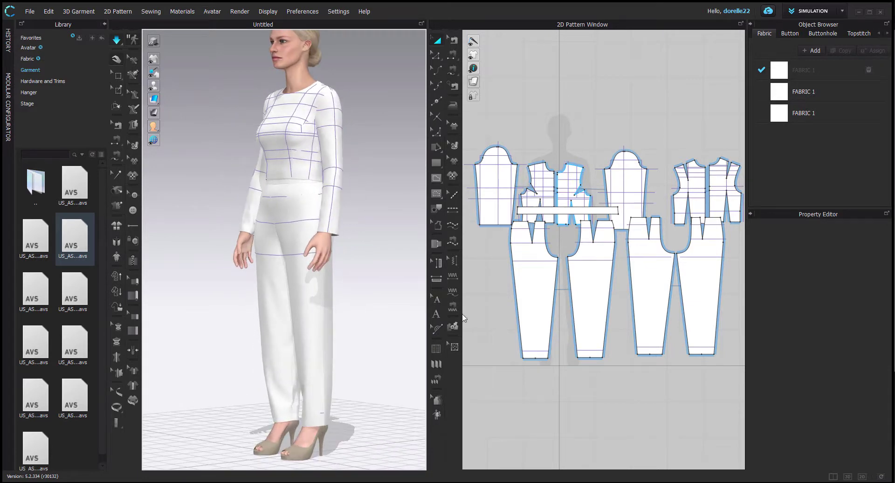
right_drag(372, 328, 407, 276)
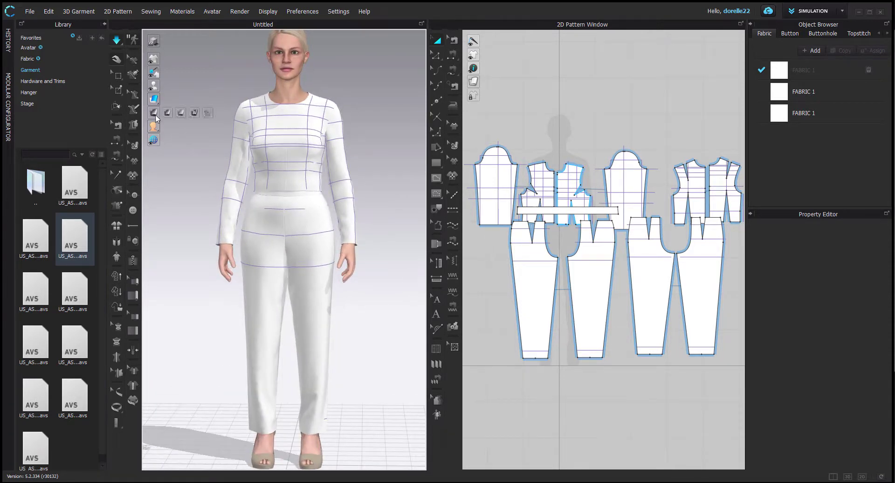
click(194, 114)
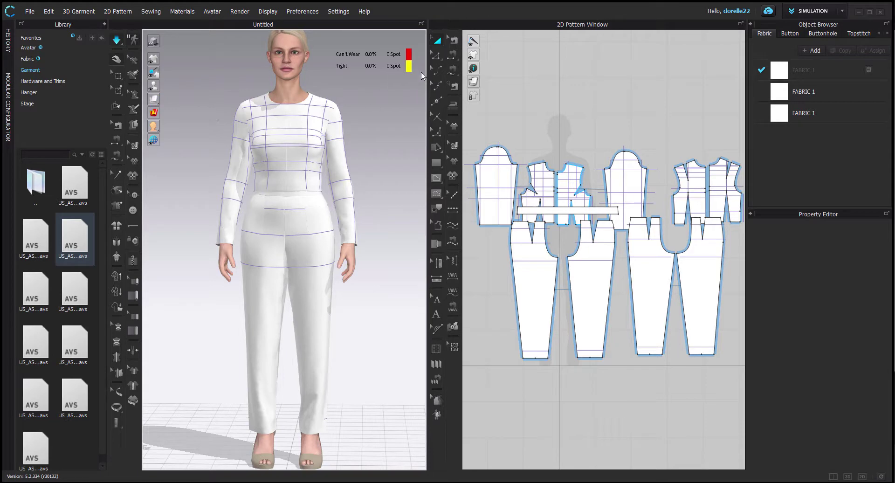
right_drag(388, 117, 172, 125)
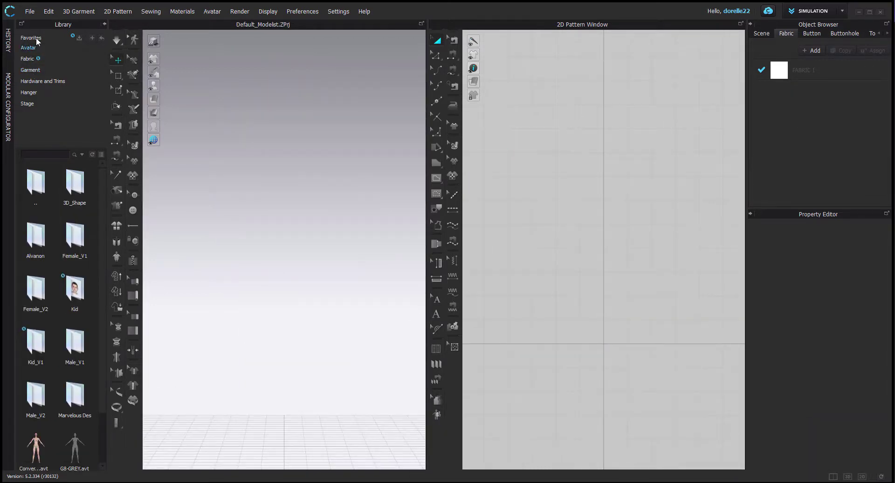
Open the saved Basic Top SLoper project from the Assets folder.
click(29, 11)
mouse_move(46, 37)
click(151, 63)
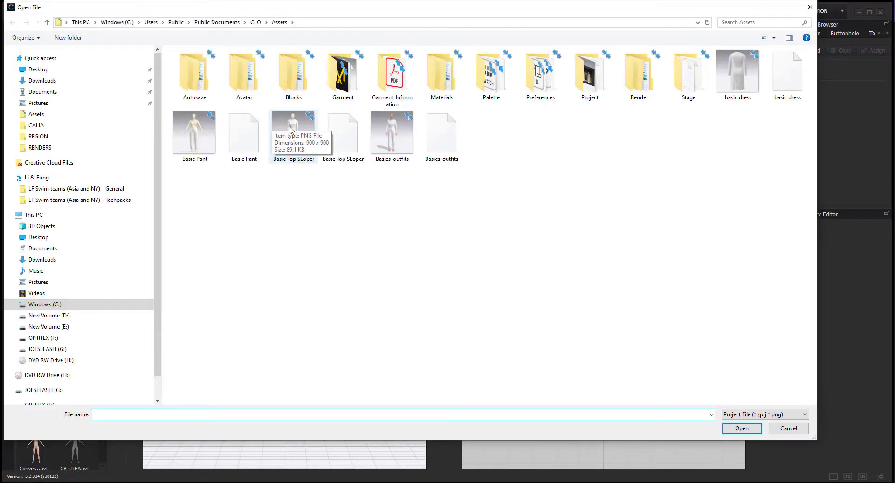
click(290, 133)
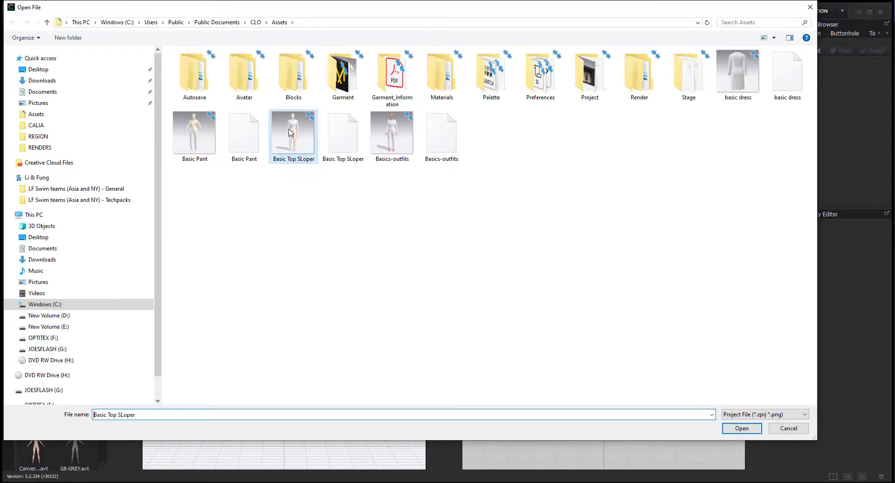
double_click(290, 133)
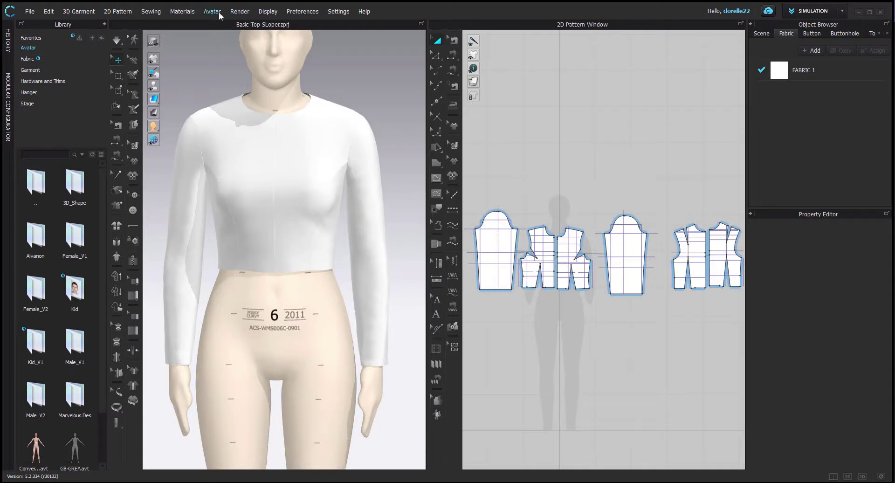
Show the internal lines on the 3D garment.
click(266, 12)
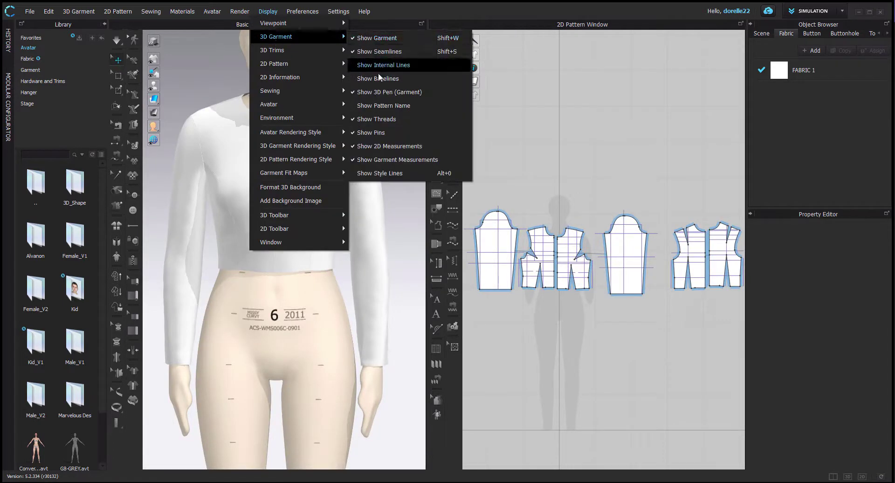
click(377, 66)
scroll(376, 77, down, 5)
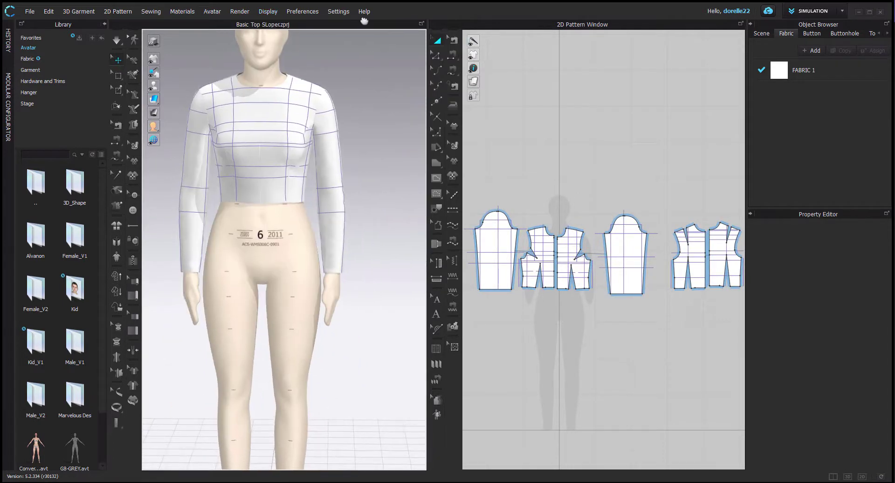
Add the garment from the Basic Pant project in the Assets folder to the scene, without its avatar.
click(35, 14)
mouse_move(57, 51)
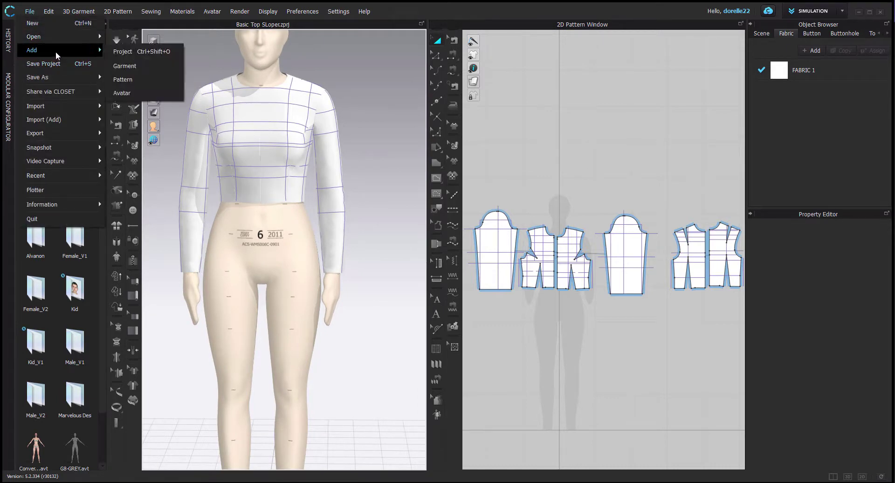
click(141, 53)
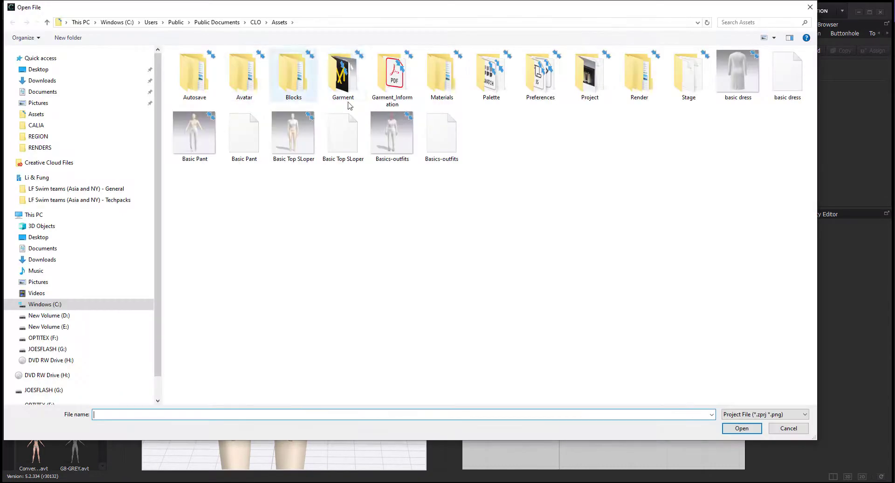
double_click(195, 135)
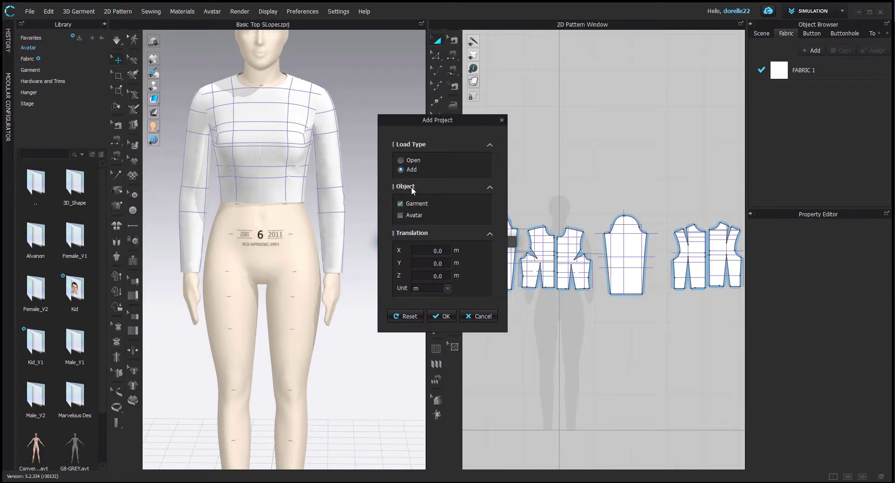
click(444, 316)
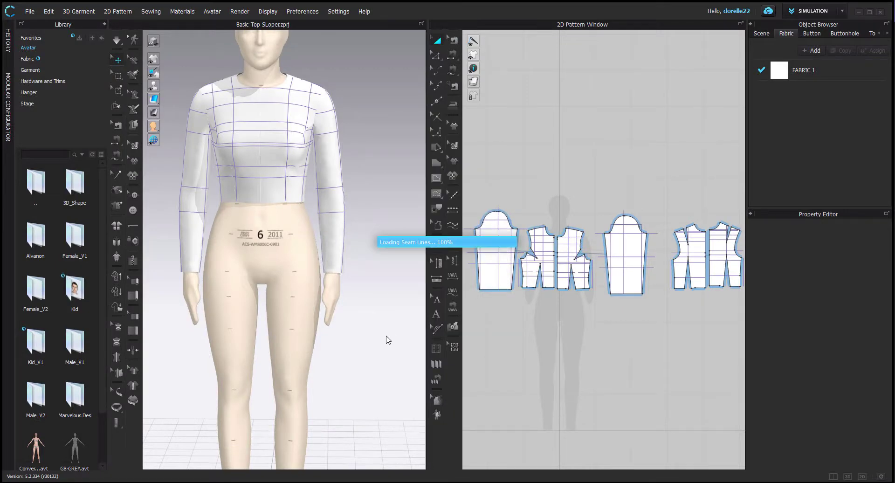
click(420, 247)
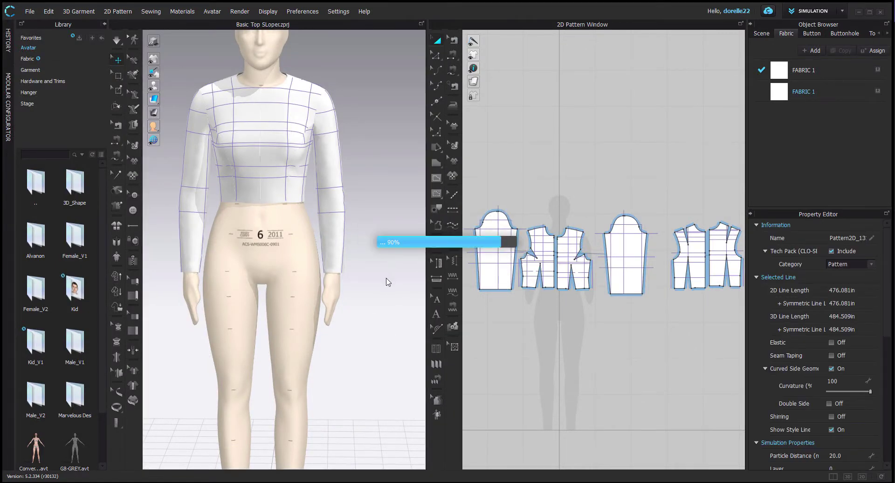
Simulate both garments and tug the trouser waistband and the top's front panels so they settle on the avatar.
right_drag(380, 283, 362, 268)
key(space)
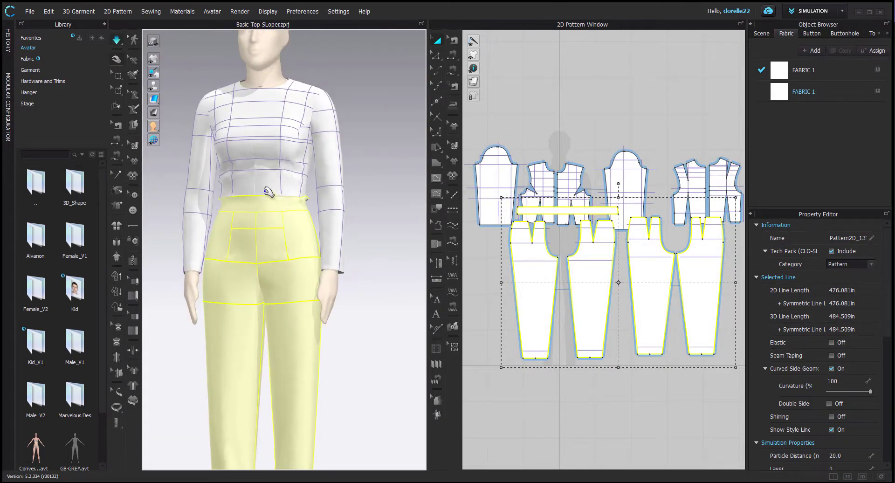
click(223, 178)
click(305, 204)
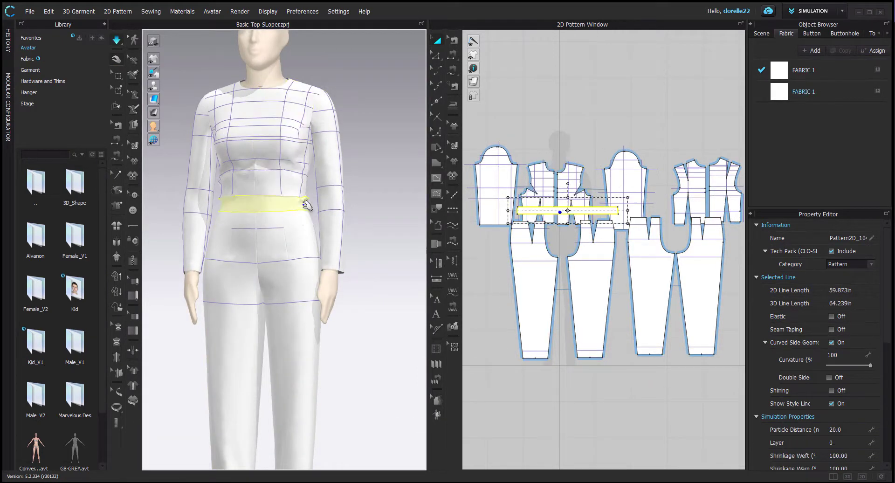
click(296, 190)
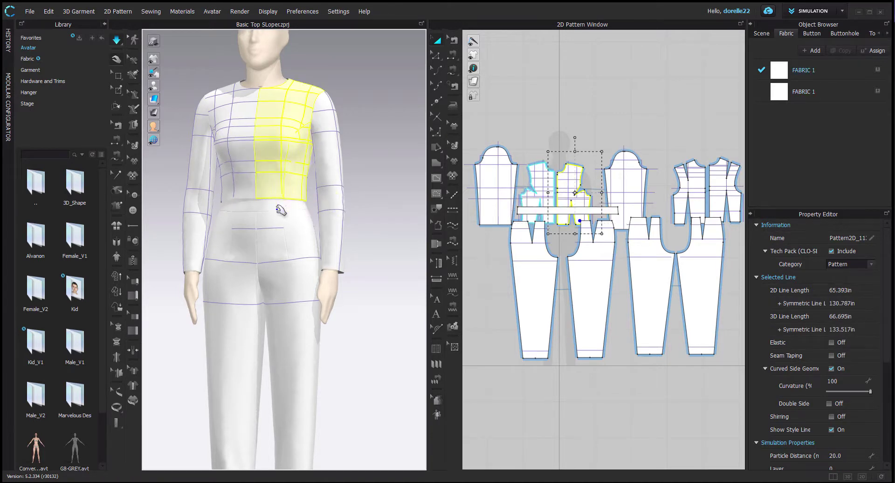
right_drag(266, 252, 381, 224)
drag(294, 143, 351, 237)
click(351, 214)
Tug the top's back panel to smooth its hem over the trousers, and return the avatar to the front view.
right_drag(352, 215, 276, 221)
scroll(277, 221, down, 3)
right_drag(296, 250, 215, 211)
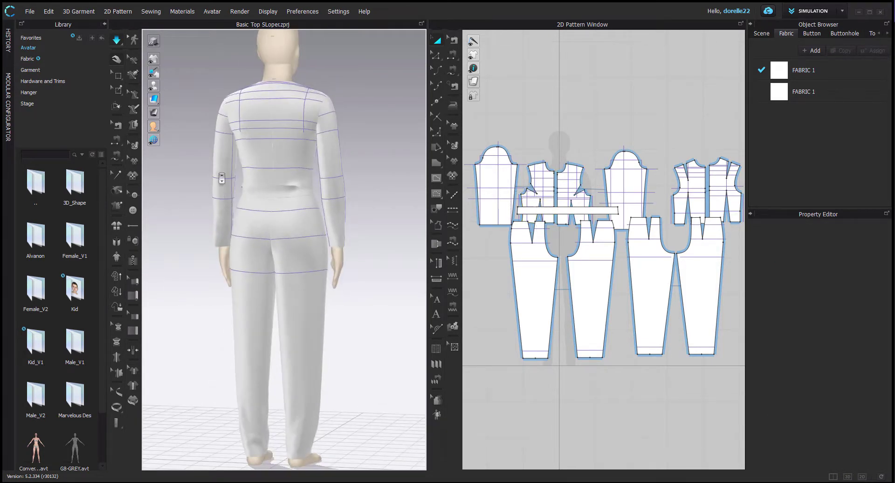
click(222, 180)
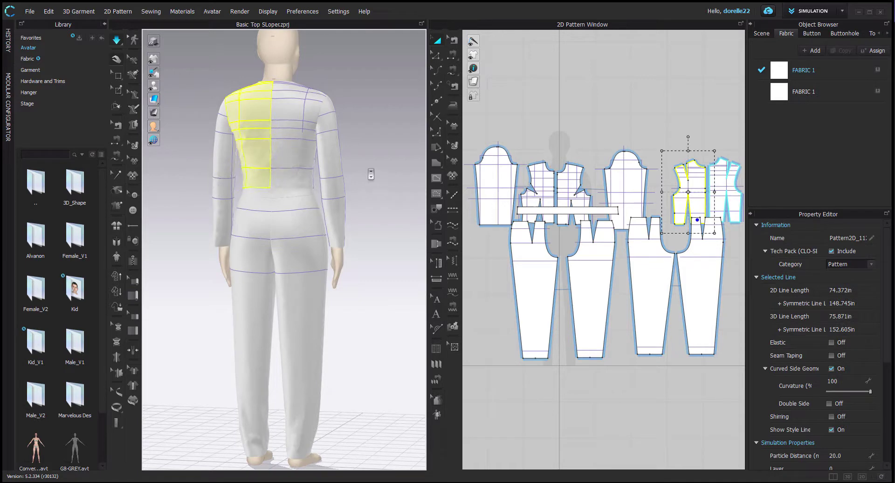
click(371, 174)
right_drag(371, 174, 391, 176)
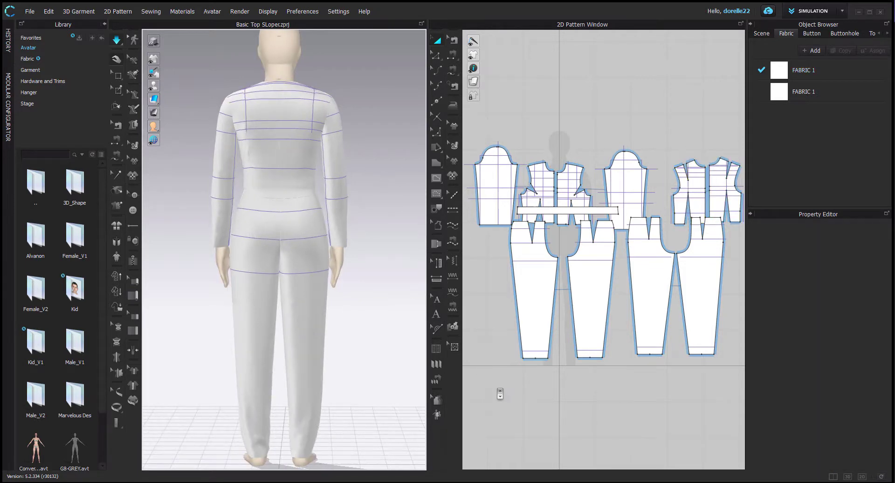
click(621, 468)
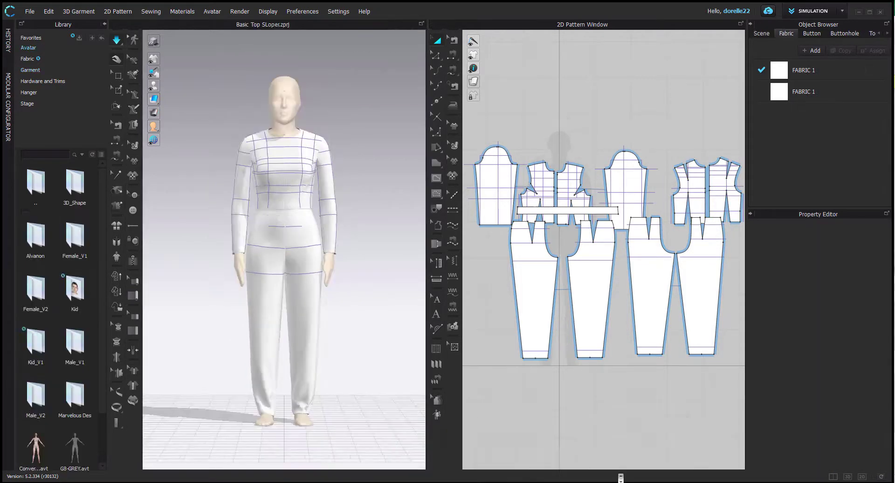
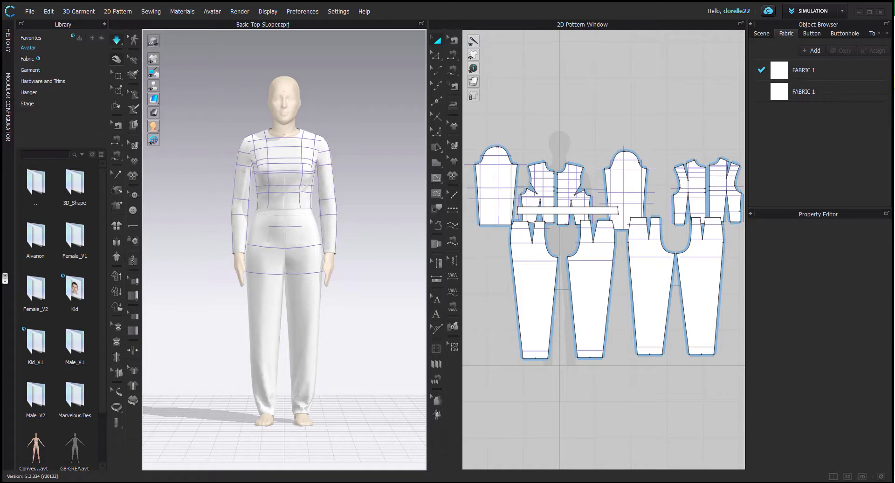
Restore the maximized project window, narrow it and show only the 3D view with the dressed avatar enlarged.
click(870, 14)
drag(894, 76, 574, 101)
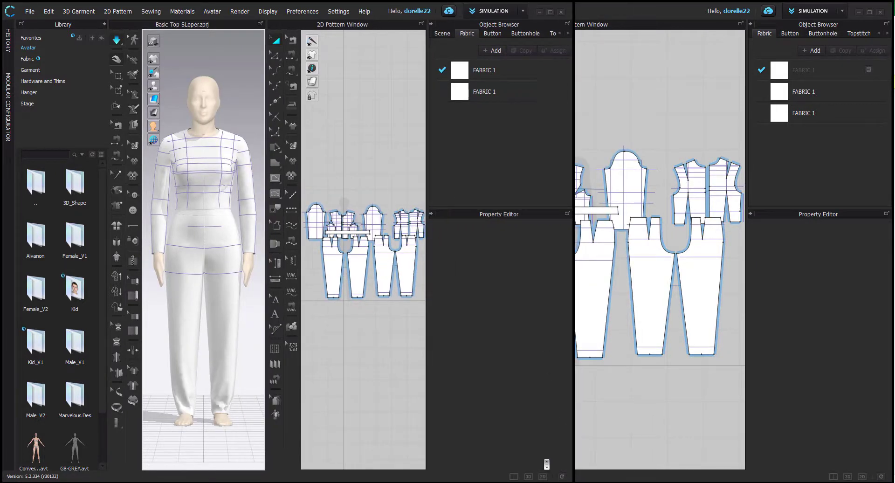
click(531, 476)
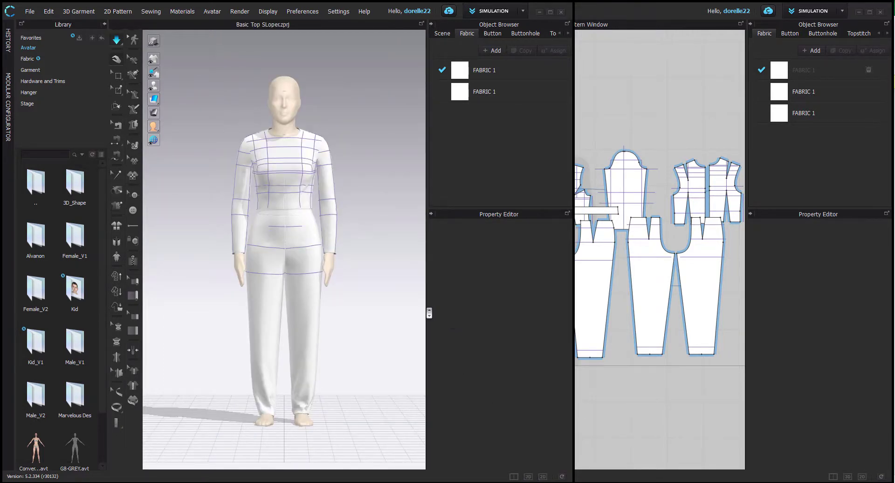
scroll(398, 313, up, 1)
scroll(396, 313, up, 1)
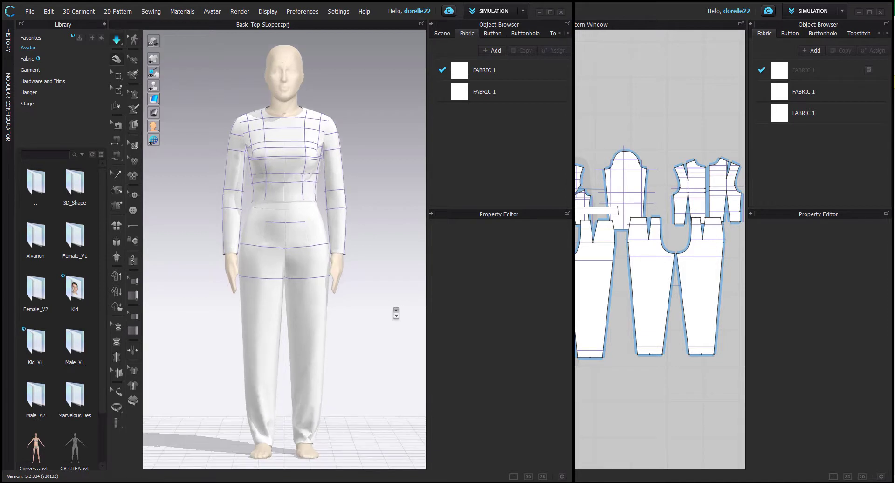
scroll(395, 313, up, 1)
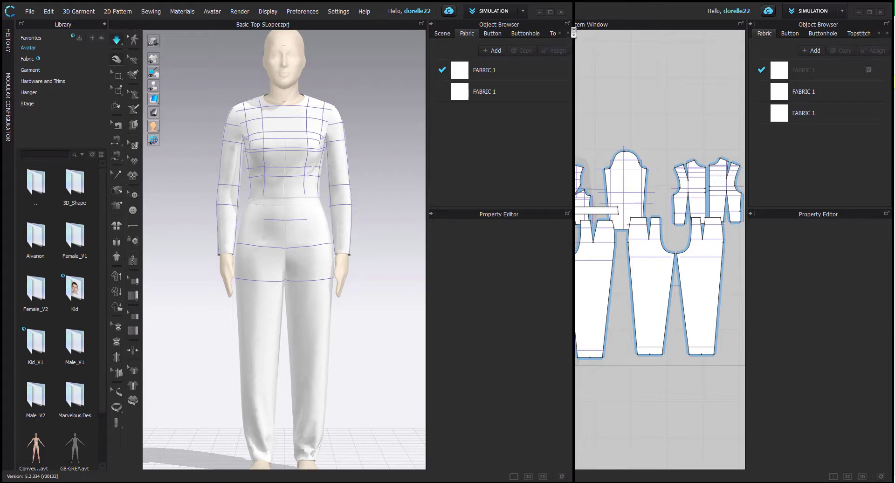
Collapse the Object Browser and the Property Editor, and narrow the project window further.
click(567, 24)
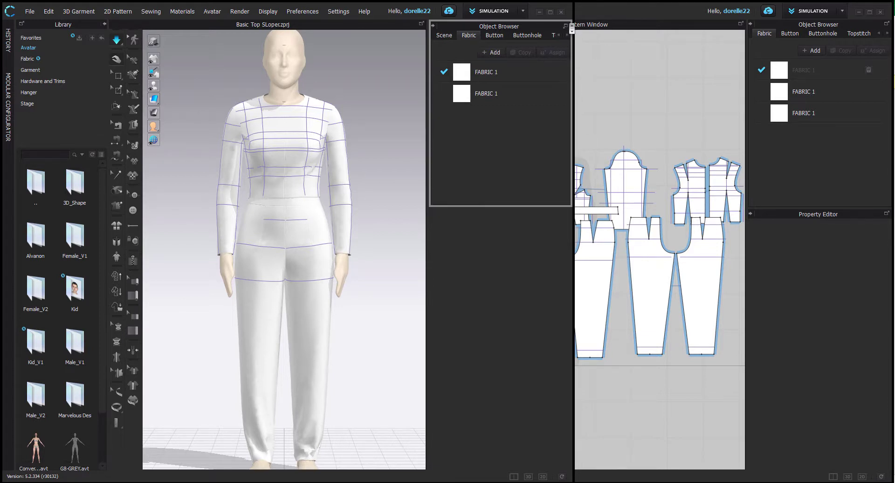
click(565, 26)
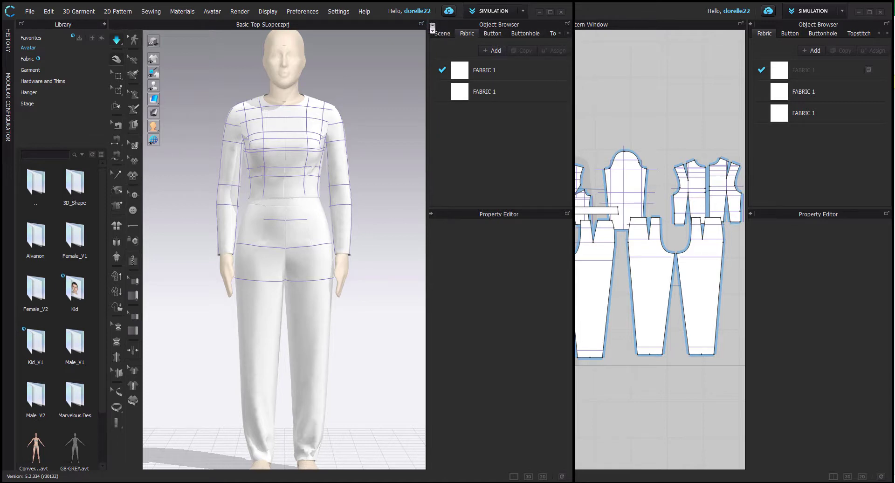
click(432, 26)
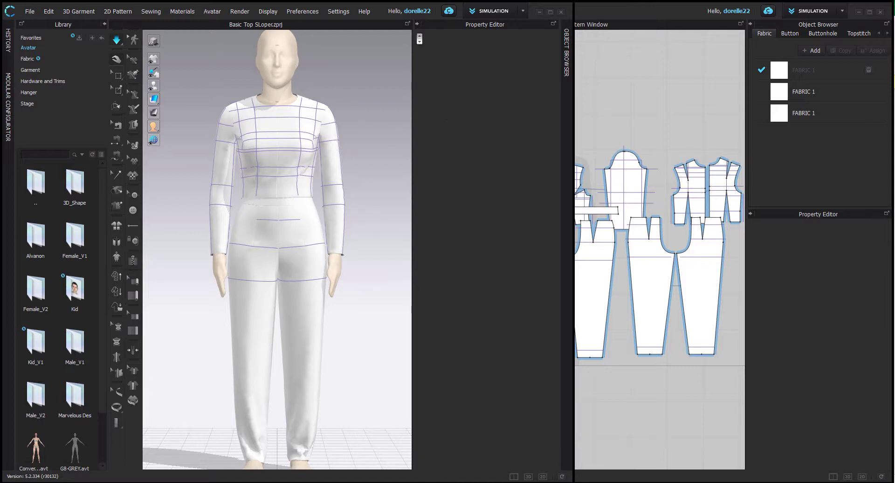
click(418, 24)
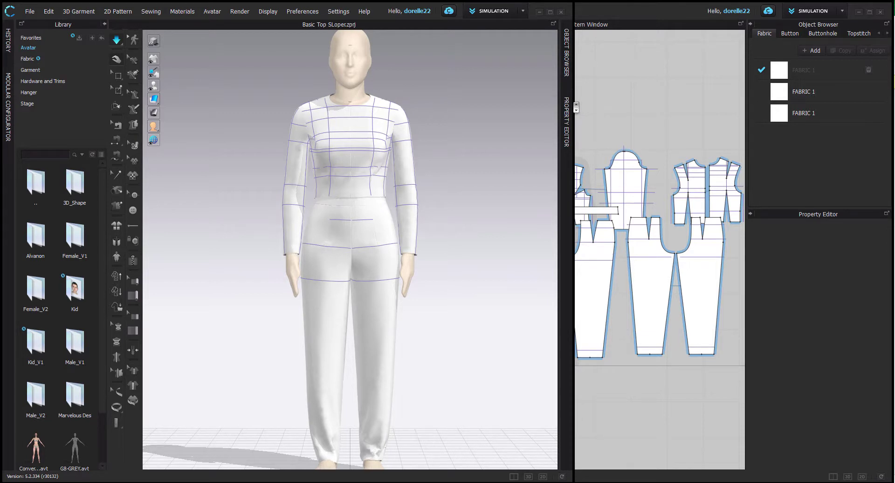
drag(575, 108, 455, 120)
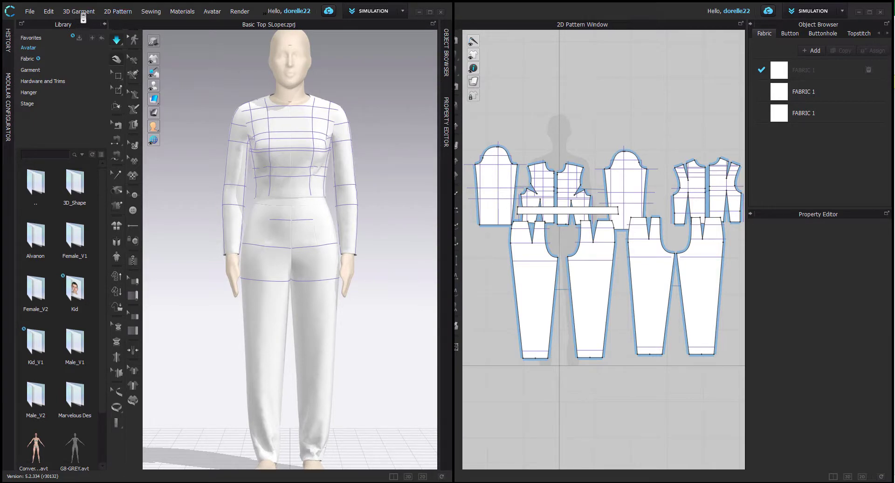
Move the Basic Top SLoper window beside the Basics-outfits window so both dressed avatars can be compared.
click(240, 12)
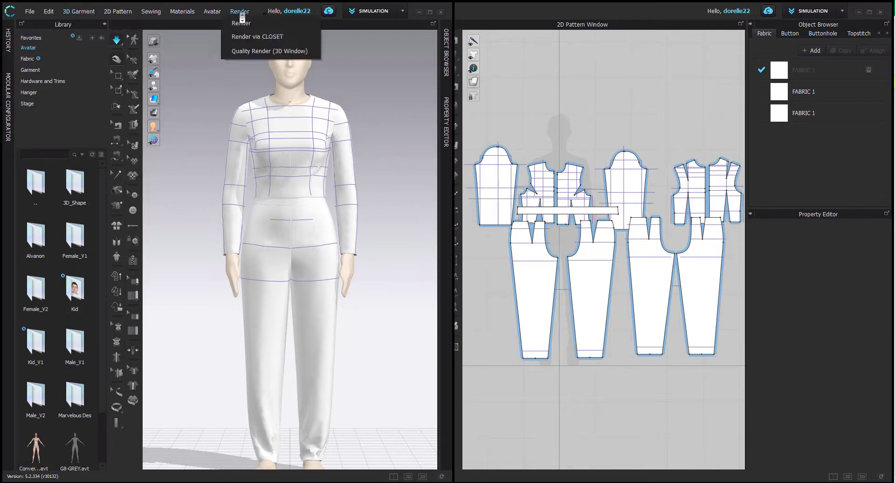
mouse_move(201, 14)
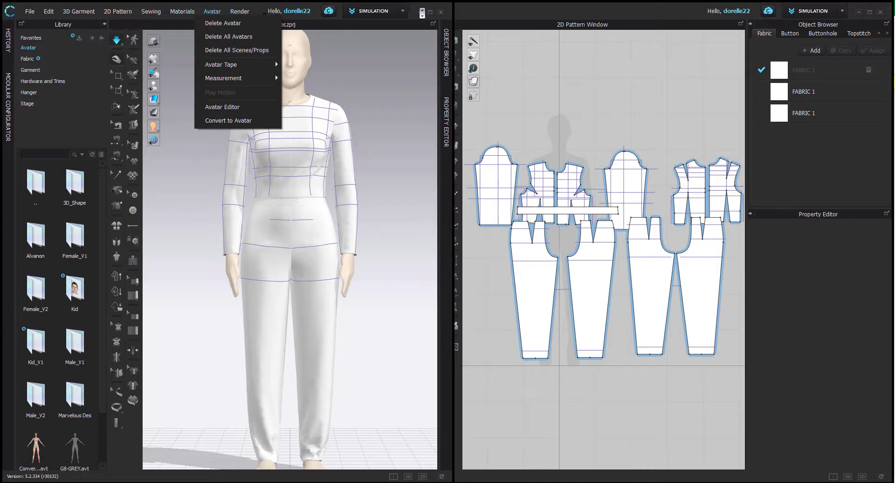
click(430, 11)
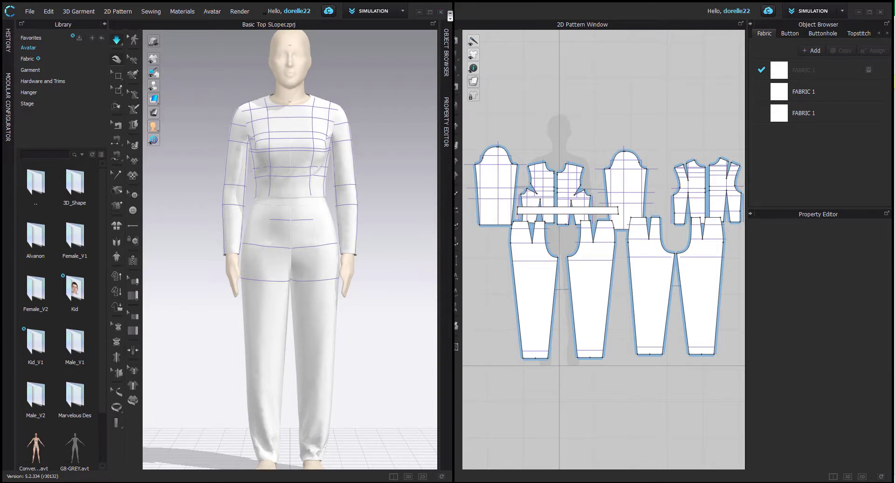
drag(454, 12, 885, 10)
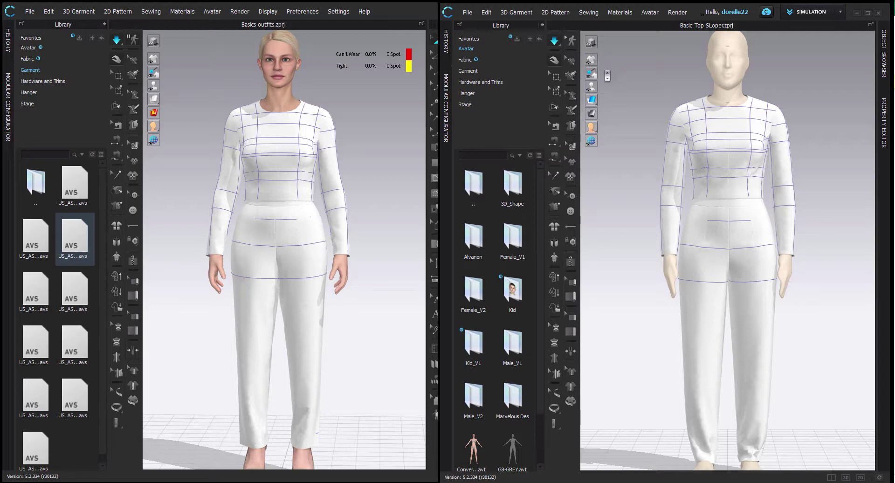
Turn on the fit map for the Basic Top SLoper garments and tug the top's front panel near the waist.
click(597, 100)
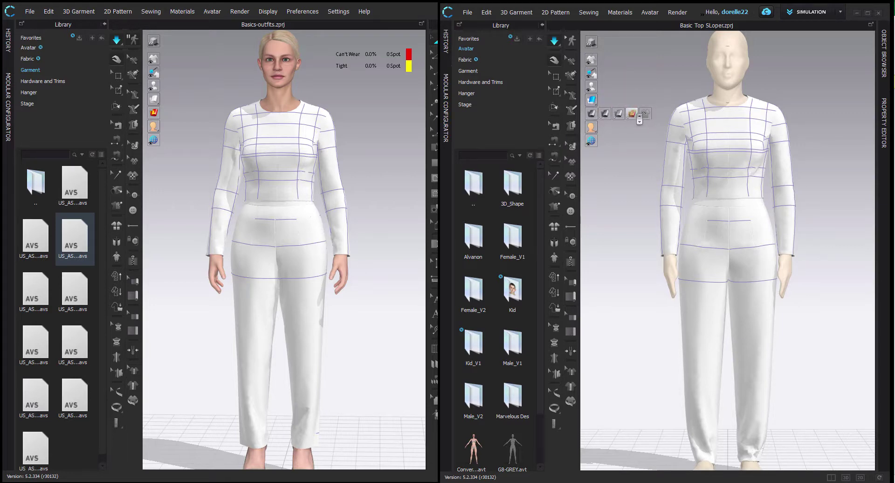
click(633, 115)
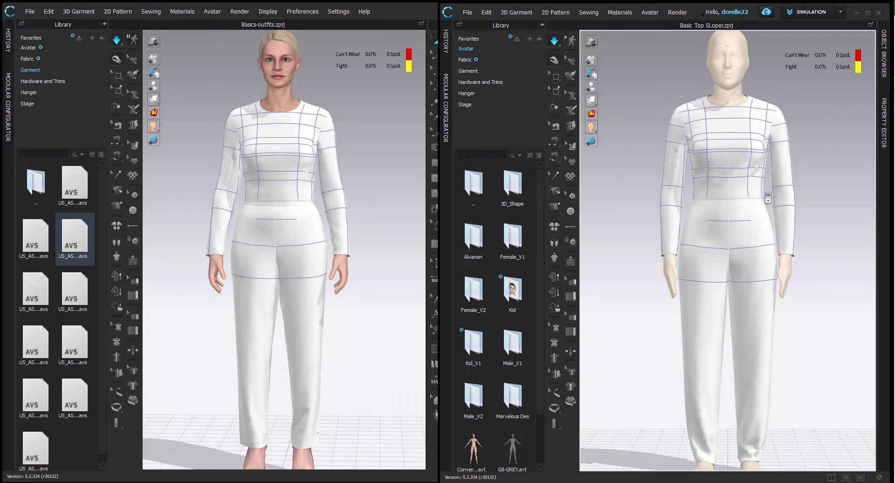
drag(768, 197, 774, 212)
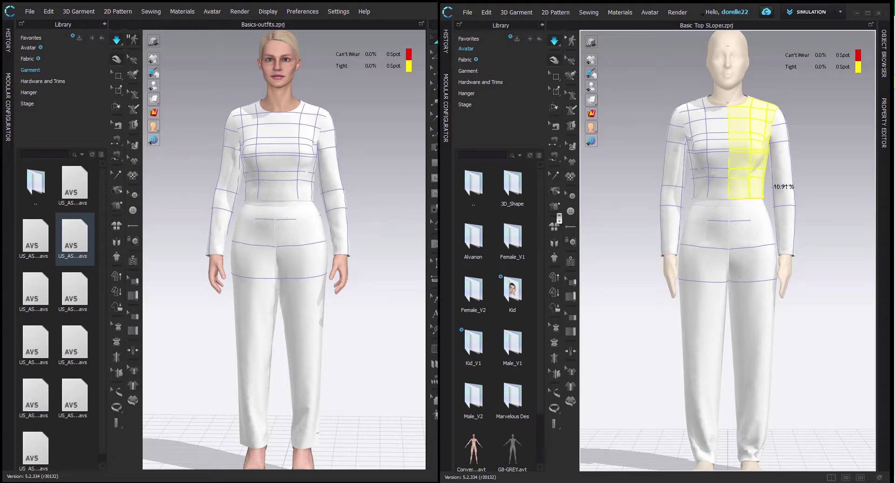
Turn the Basics-outfits avatar to a side view and bring the Basic Top SLoper window back beside it for comparison.
click(411, 232)
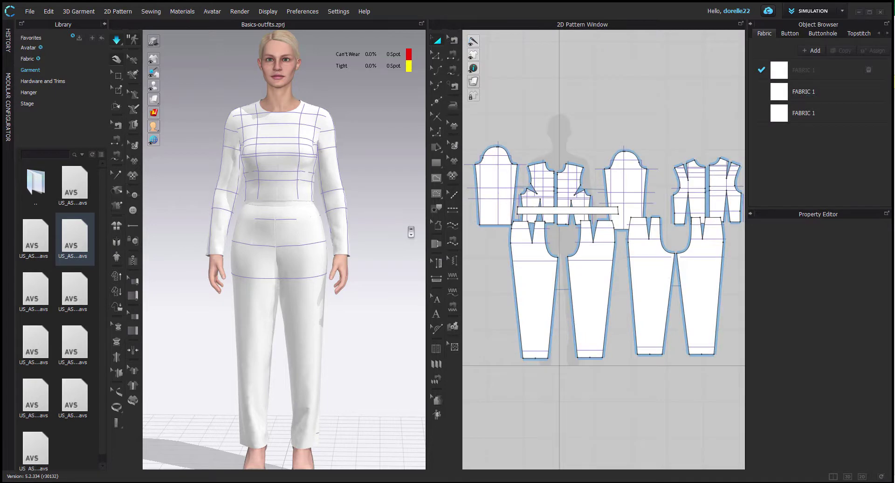
right_drag(410, 231, 305, 228)
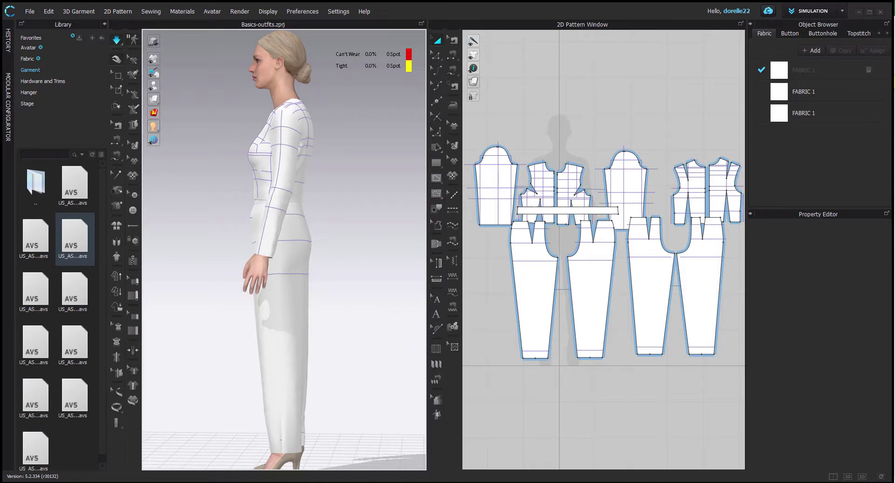
mouse_move(583, 482)
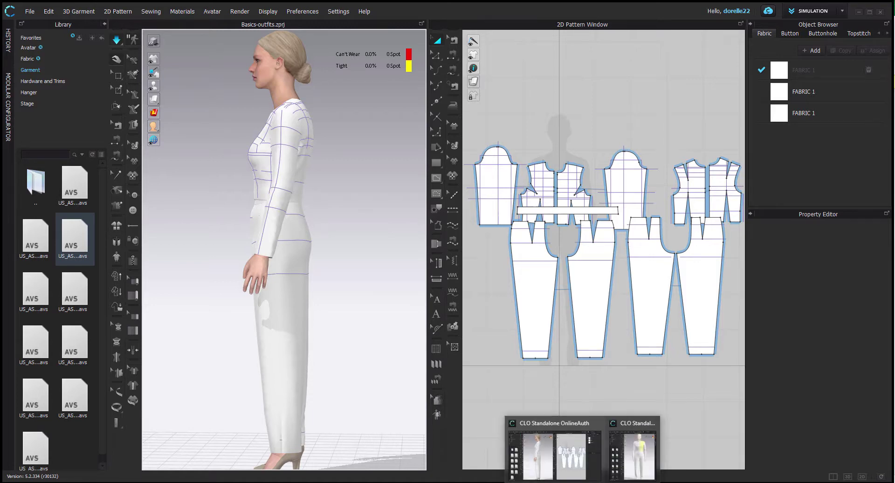
click(633, 476)
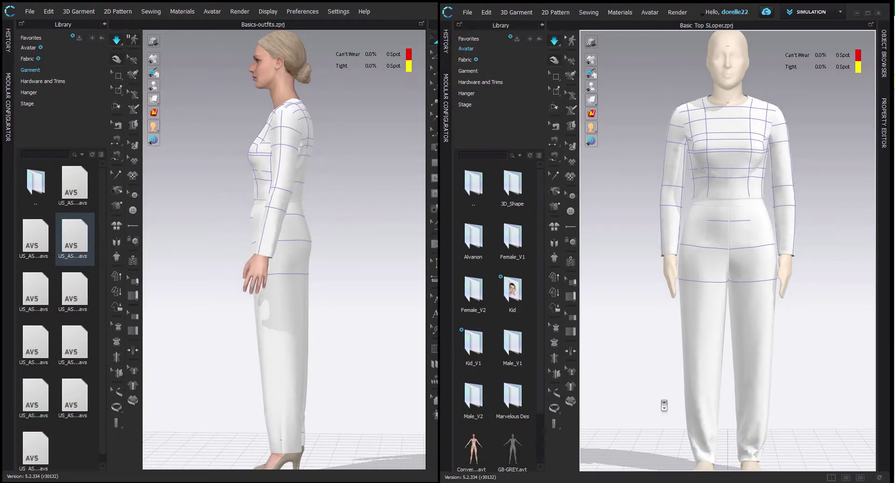
Turn the Basic Top SLoper avatar to a left side view and enlarge it to match the Basics-outfits avatar.
key(4)
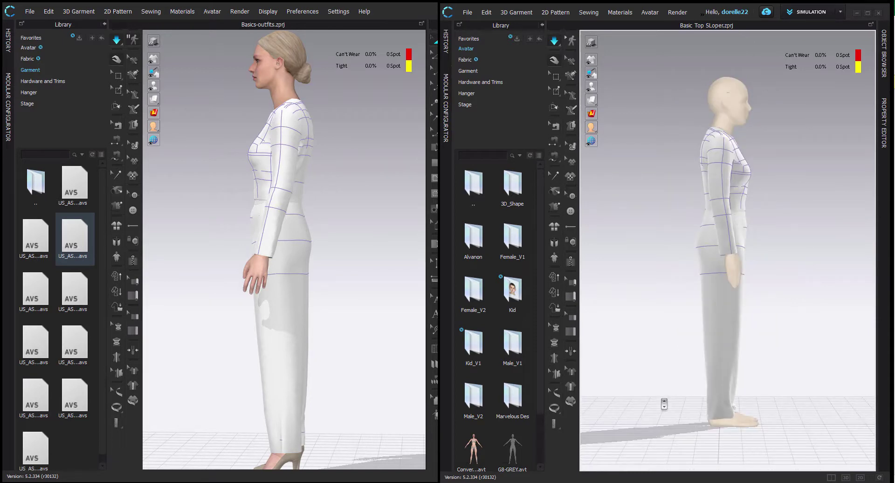
key(6)
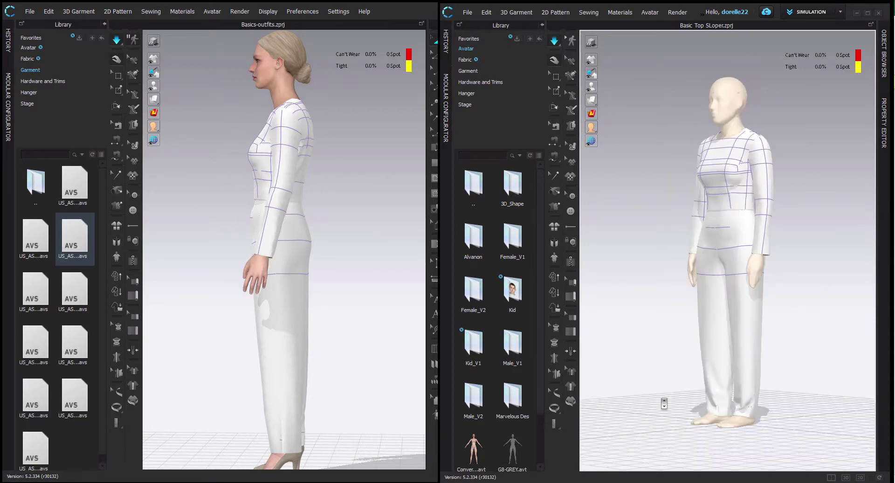
key(2)
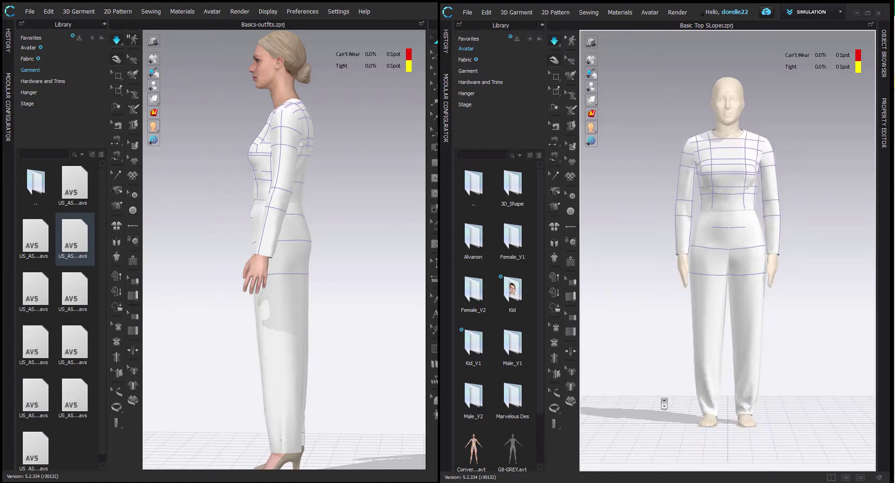
key(3)
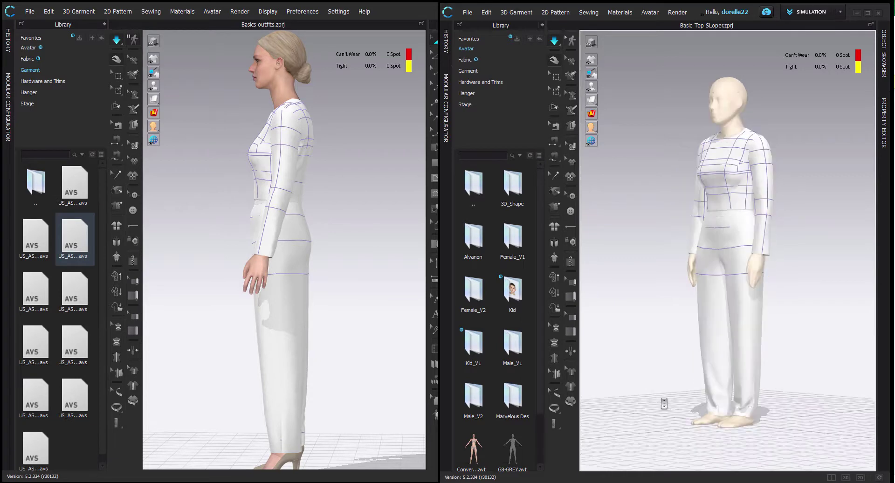
key(4)
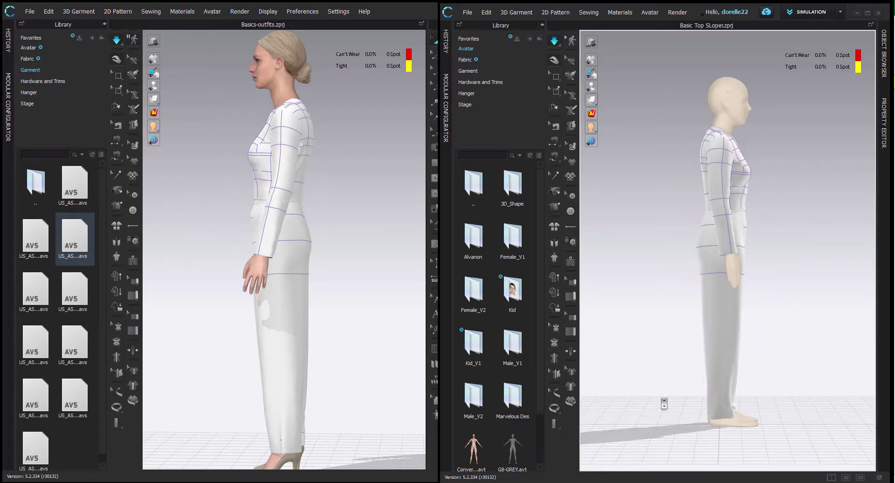
key(5)
key(6)
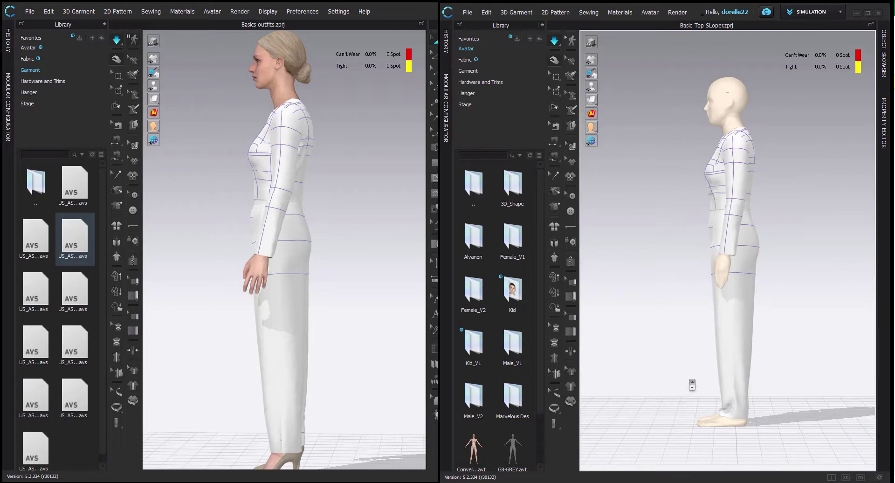
scroll(692, 385, up, 4)
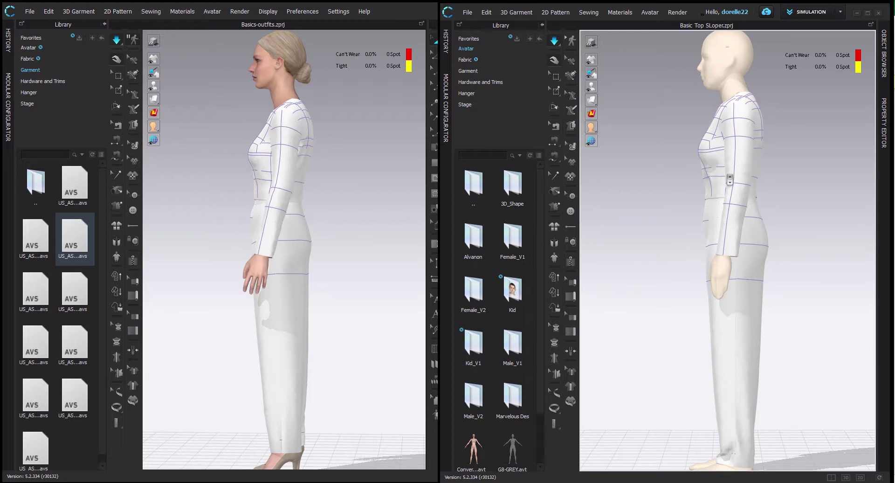
Tug the left sleeve of the Basic Top SLoper garment near the elbow.
click(733, 174)
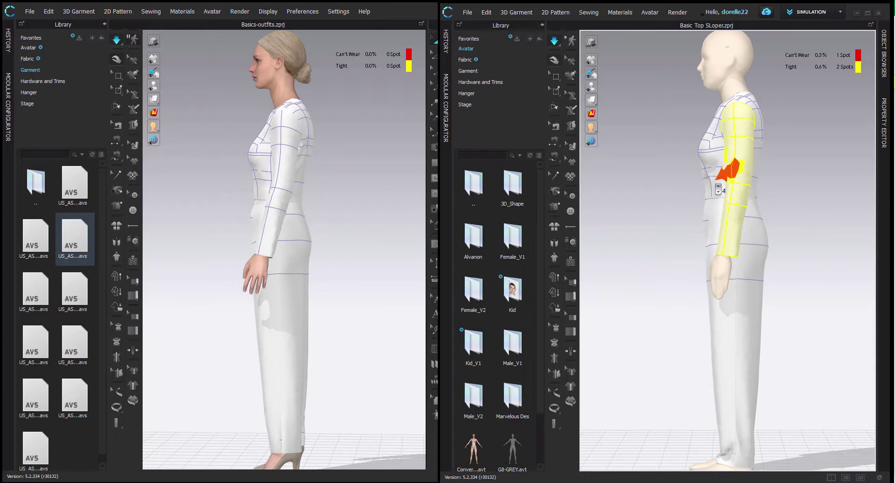
drag(721, 195, 748, 169)
drag(742, 201, 750, 230)
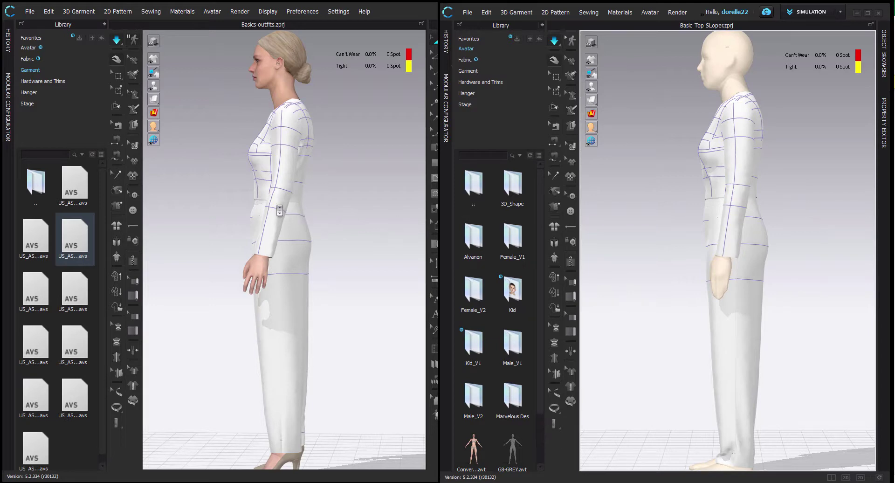
Tug the left sleeve on the Basics-outfits avatar, deselect it, and bring the Basic Top SLoper window back beside it.
click(279, 211)
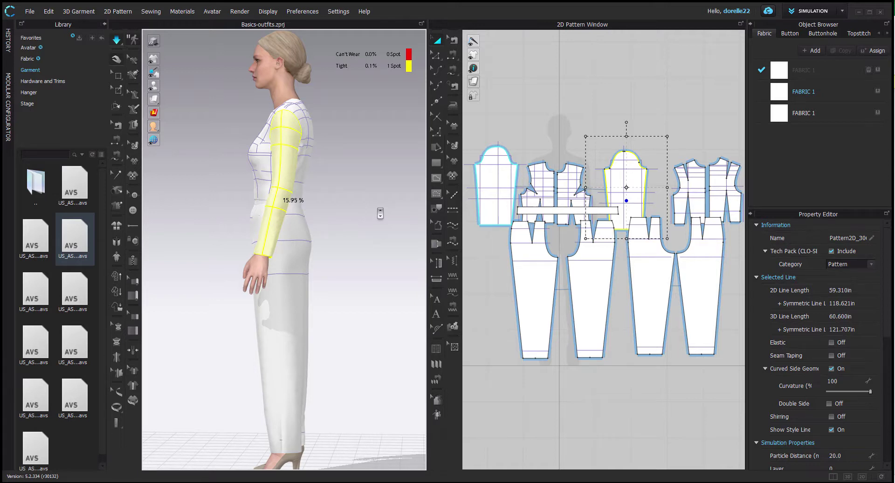
click(380, 213)
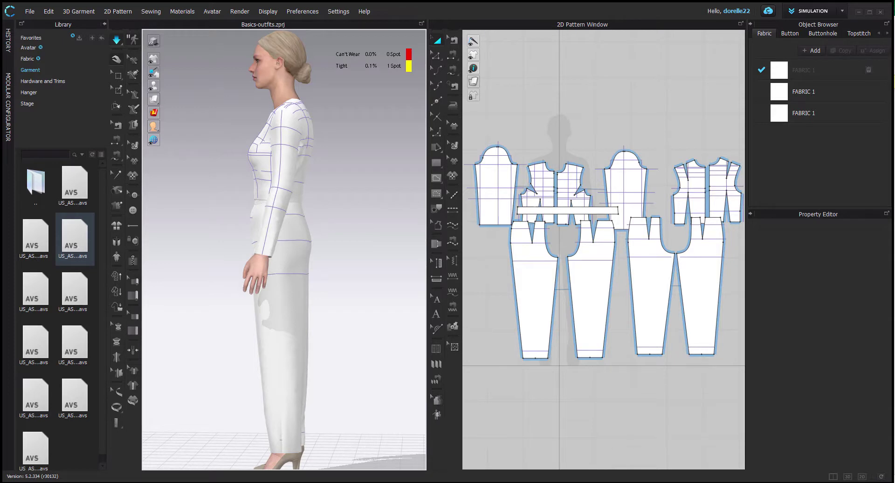
mouse_move(578, 480)
click(636, 473)
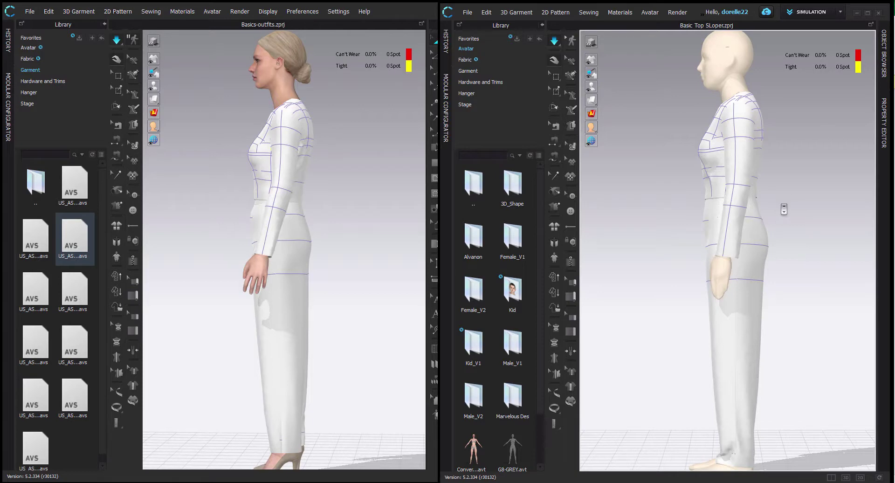
Turn both avatars to a back view and enlarge the back of the Basics-outfits top and trousers.
right_drag(779, 210, 685, 206)
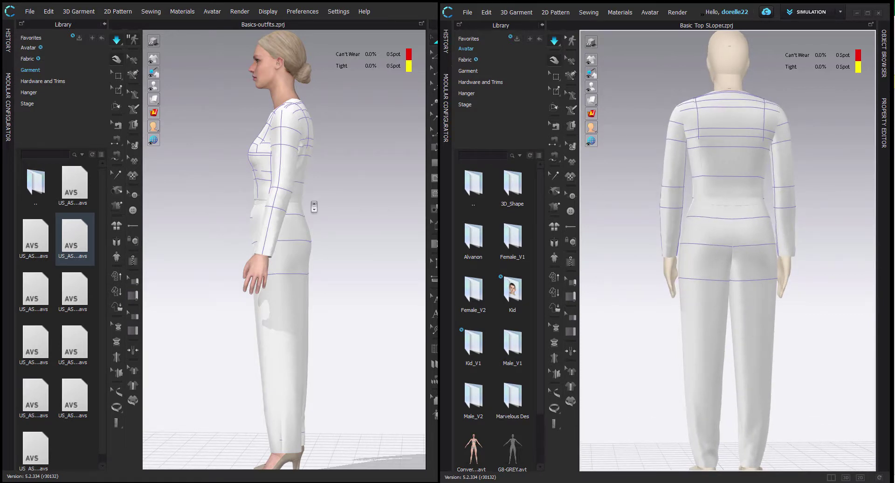
click(313, 206)
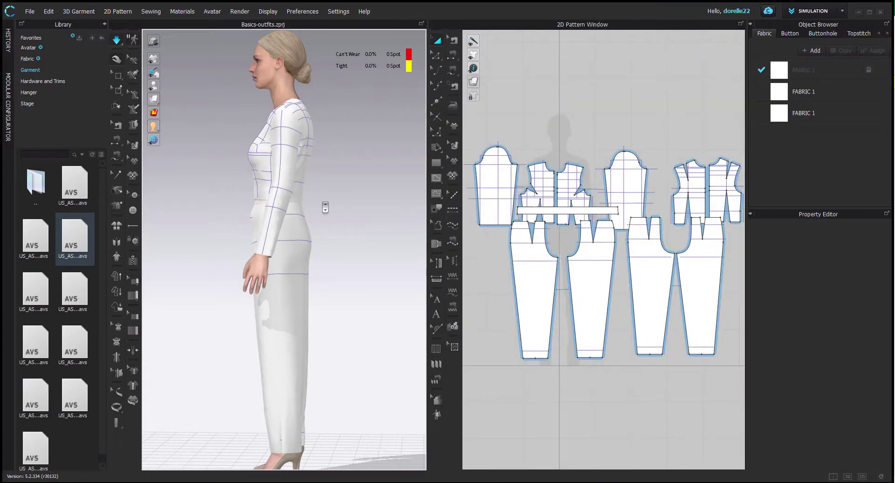
right_drag(299, 209, 215, 208)
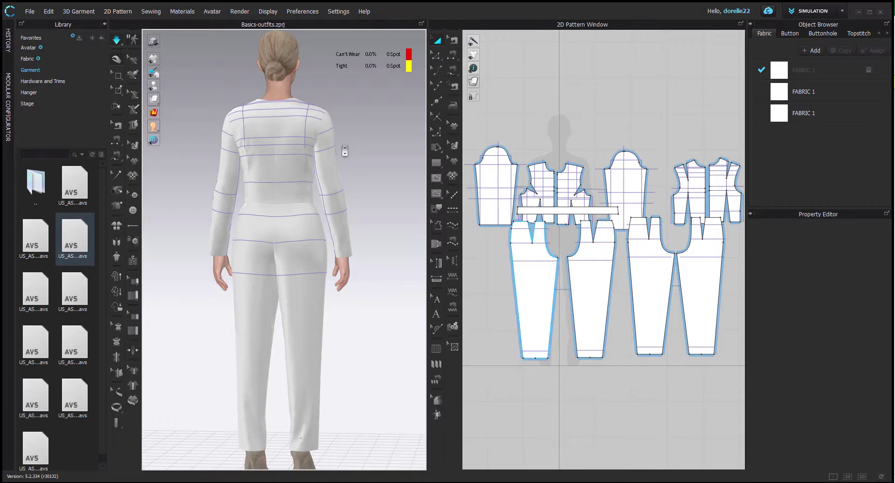
scroll(347, 145, up, 3)
scroll(349, 145, up, 3)
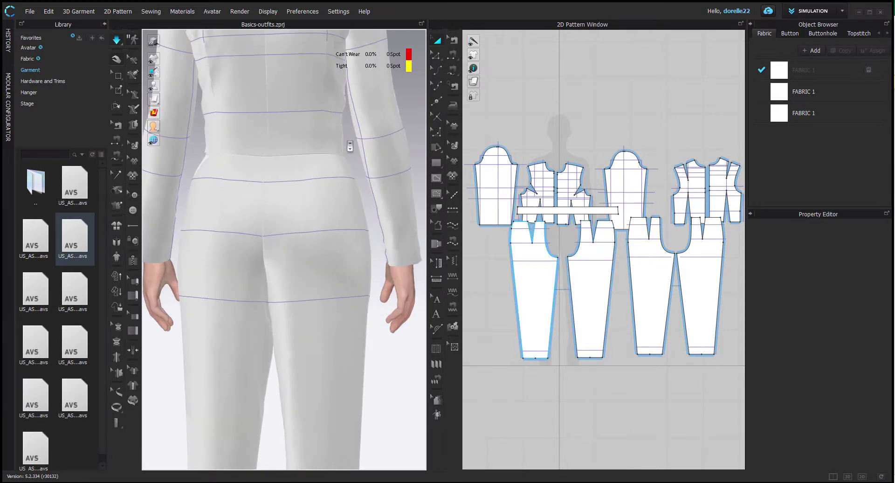
middle_drag(349, 146, 359, 239)
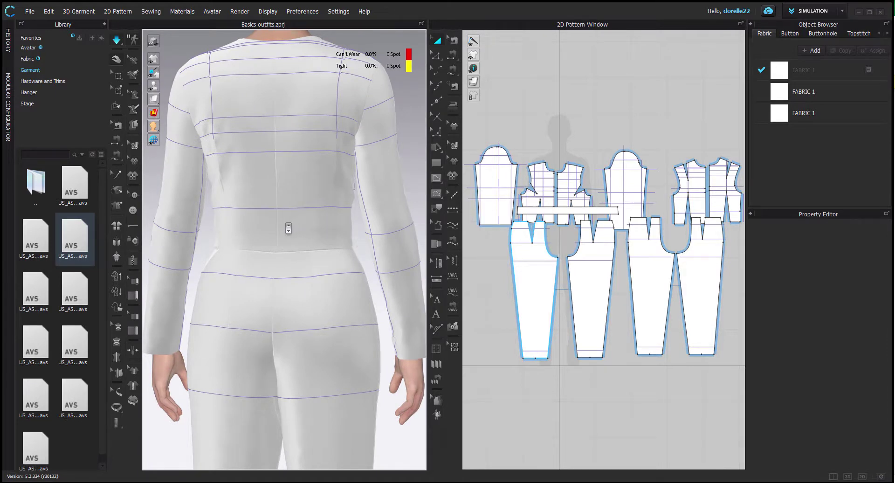
Tug both back panels of the Basics-outfits top down toward the waist to adjust how they sit.
drag(271, 231, 237, 243)
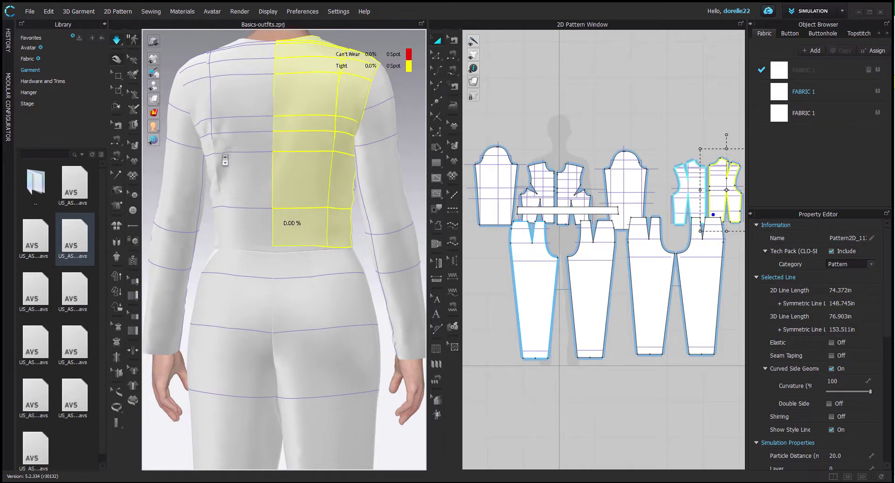
drag(220, 219, 220, 222)
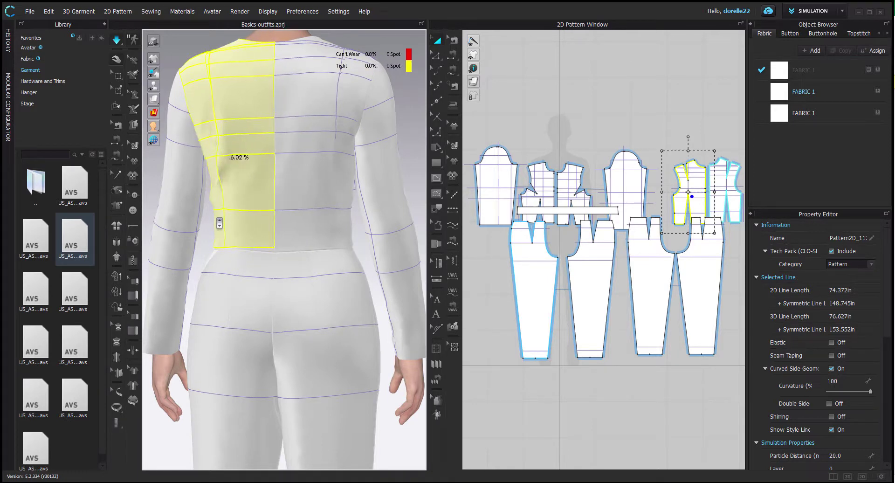
drag(219, 224, 235, 263)
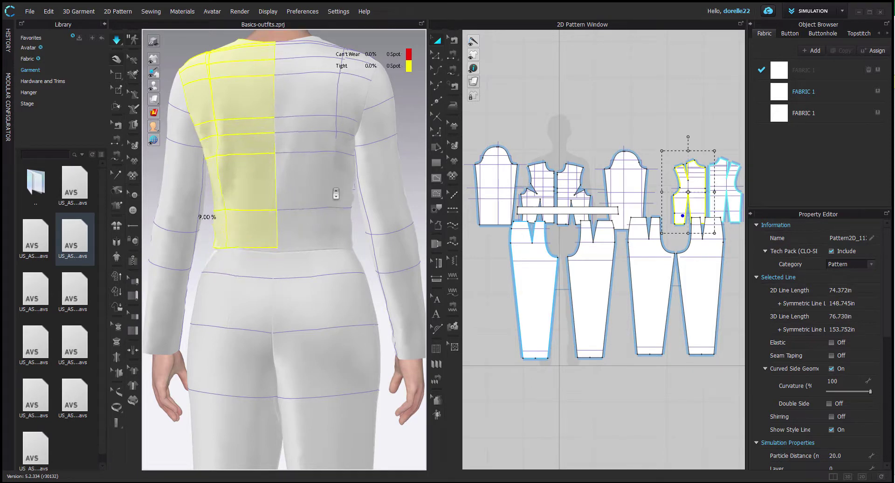
click(335, 231)
drag(335, 232, 334, 260)
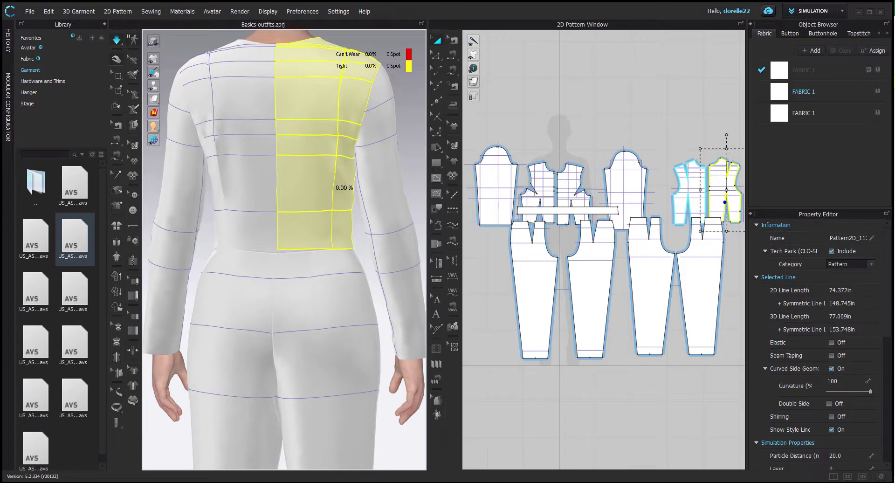
Bring the Basic Top SLoper window back beside the other project and tug both back panels of its top near the waist.
mouse_move(571, 480)
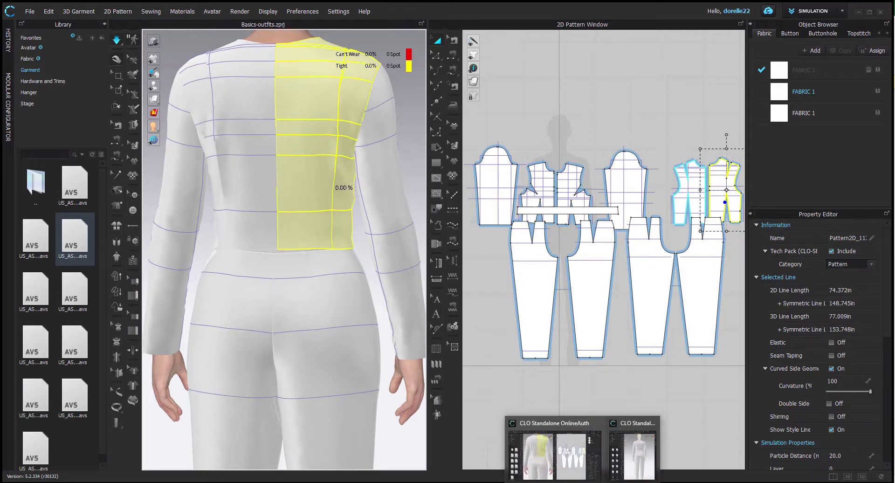
click(627, 466)
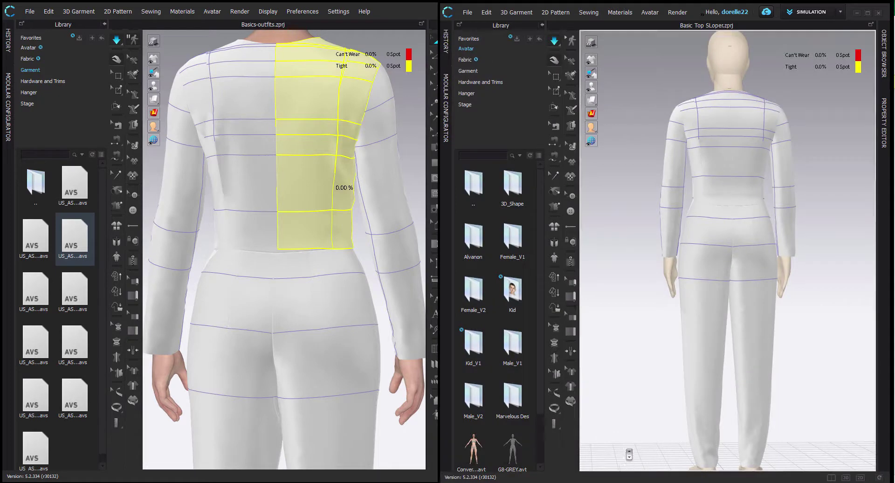
scroll(776, 135, up, 3)
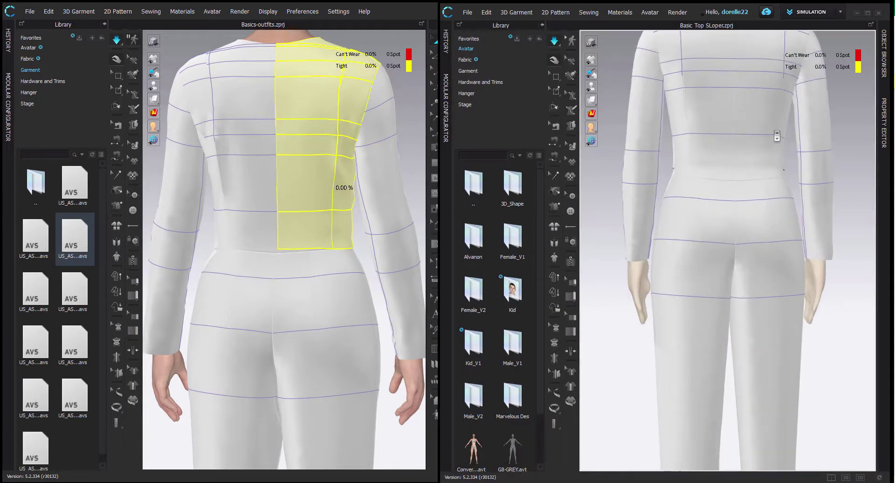
scroll(767, 181, down, 3)
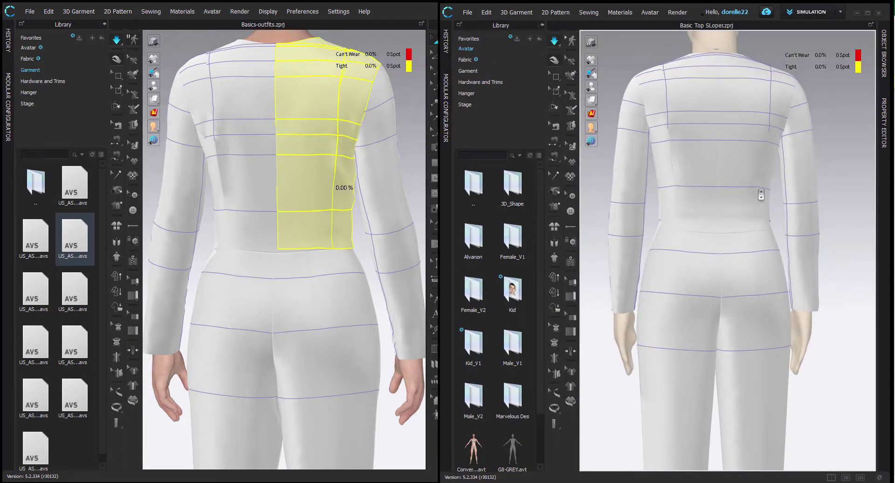
scroll(759, 196, up, 3)
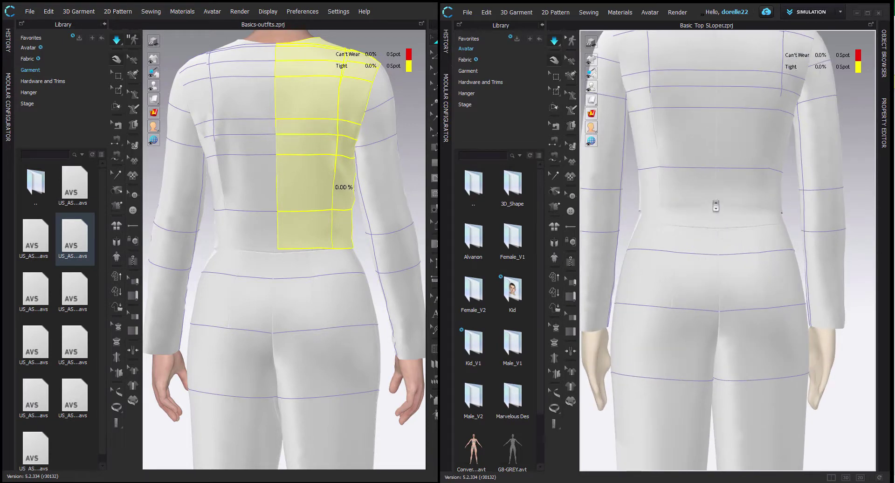
key(ctrl+v)
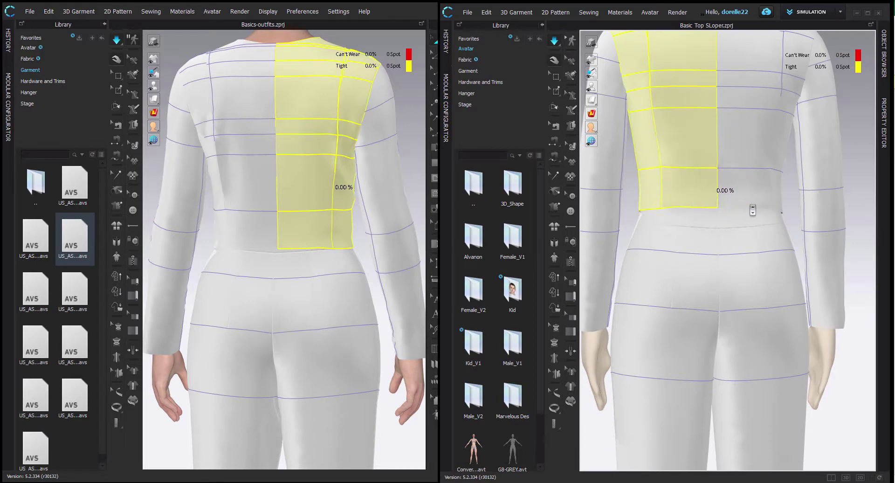
drag(784, 206, 788, 207)
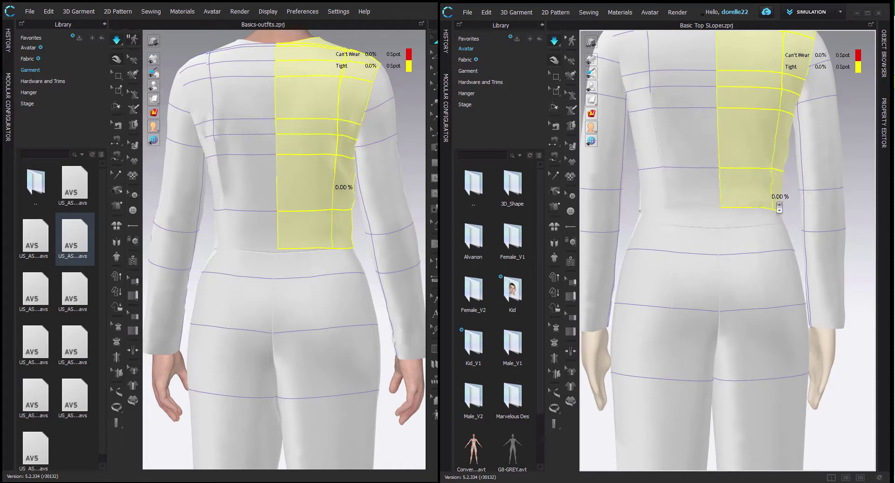
Reduce and align the back views of both avatars so the two outfits can be compared side by side.
scroll(771, 280, down, 5)
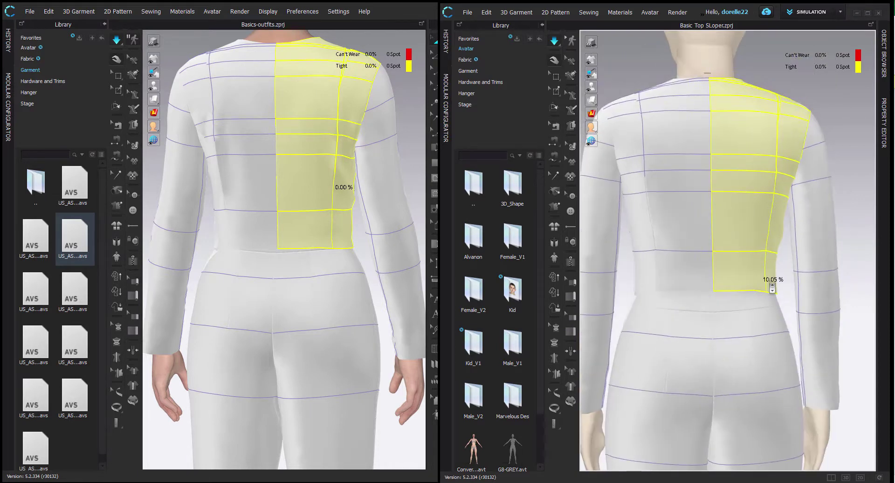
middle_drag(803, 292, 803, 291)
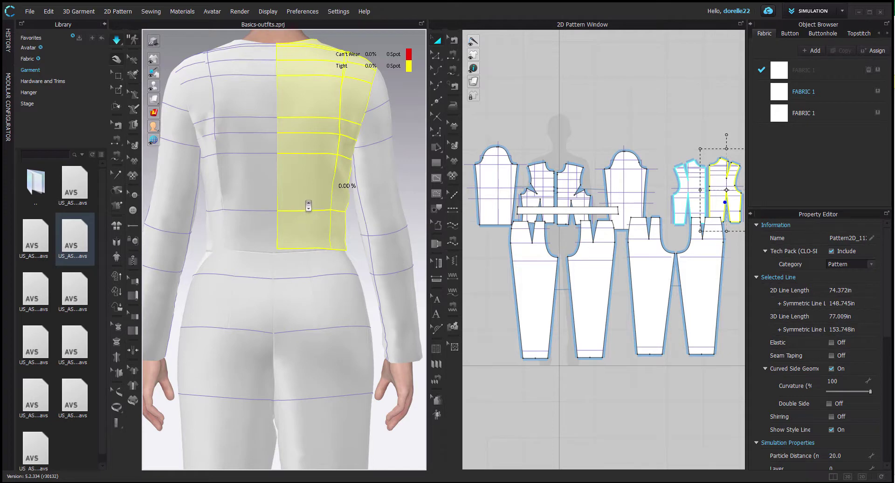
scroll(308, 206, down, 2)
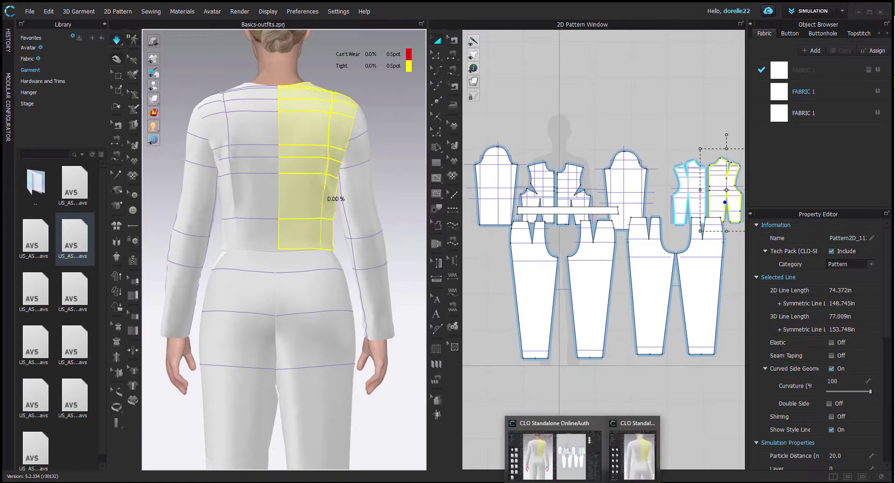
click(628, 451)
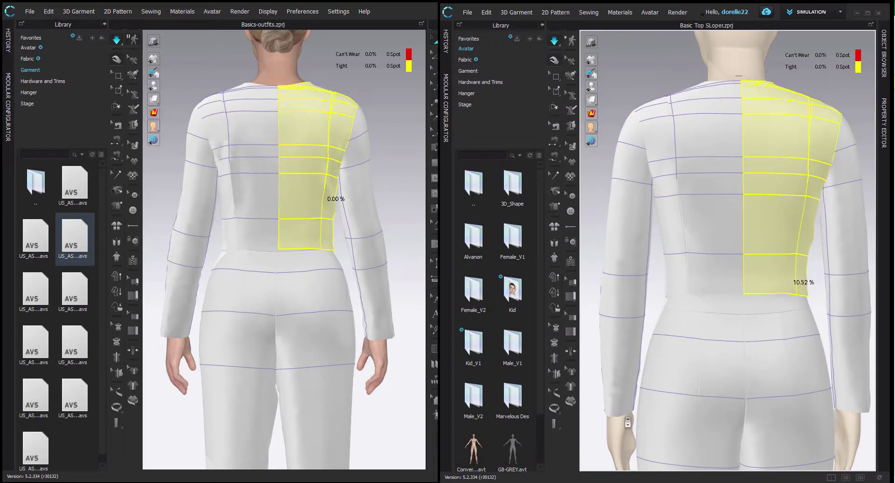
scroll(627, 419, down, 2)
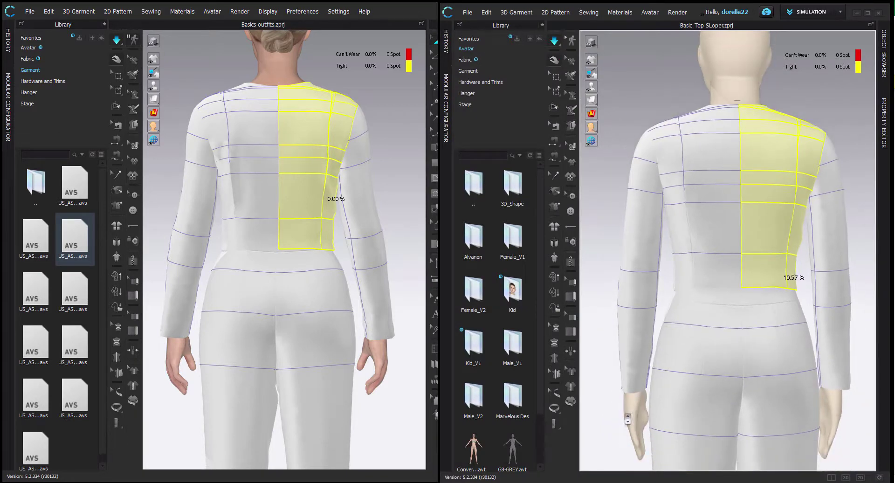
scroll(627, 417, down, 1)
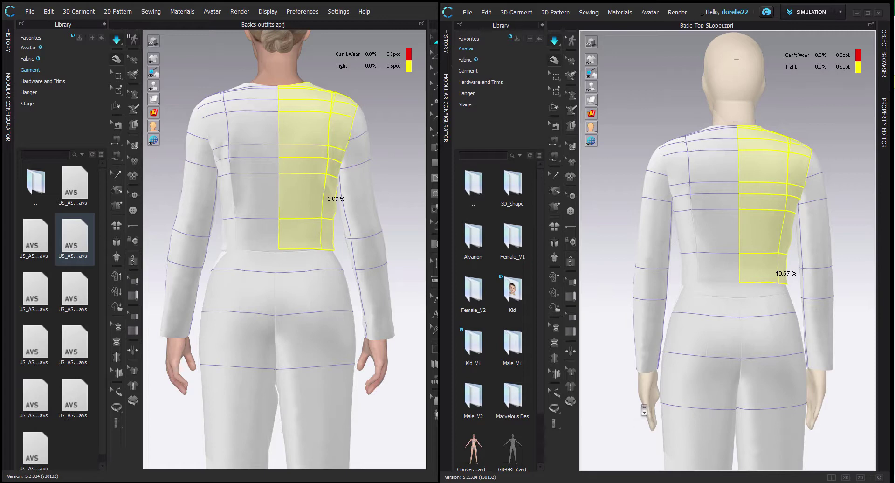
middle_drag(702, 367, 696, 345)
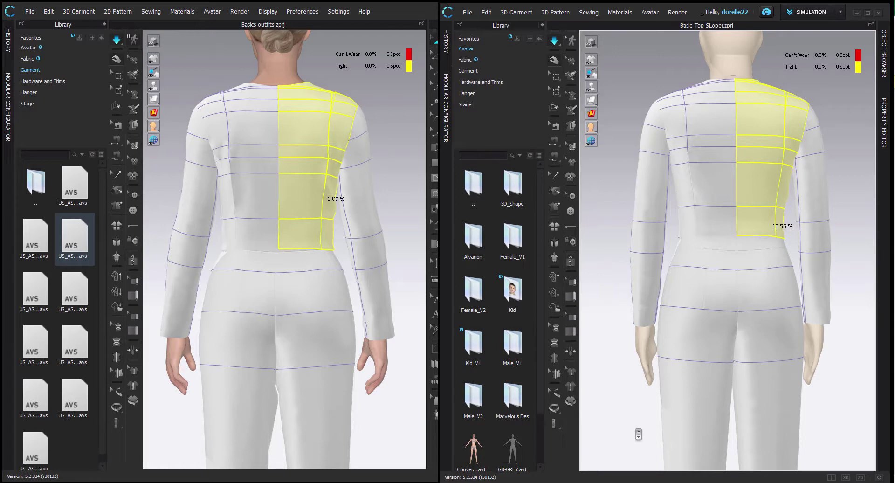
Check the strain near the shoulder of the Basic Top SLoper back panel, and turn both avatars to the front view.
click(643, 430)
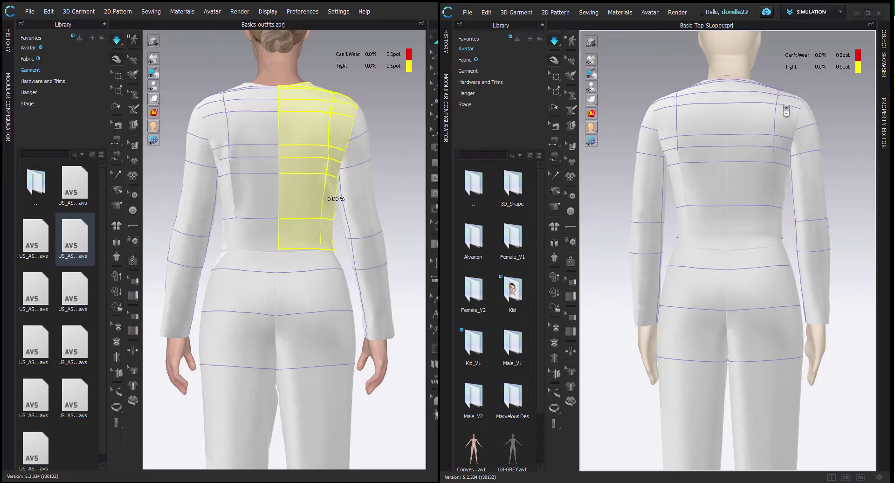
click(785, 111)
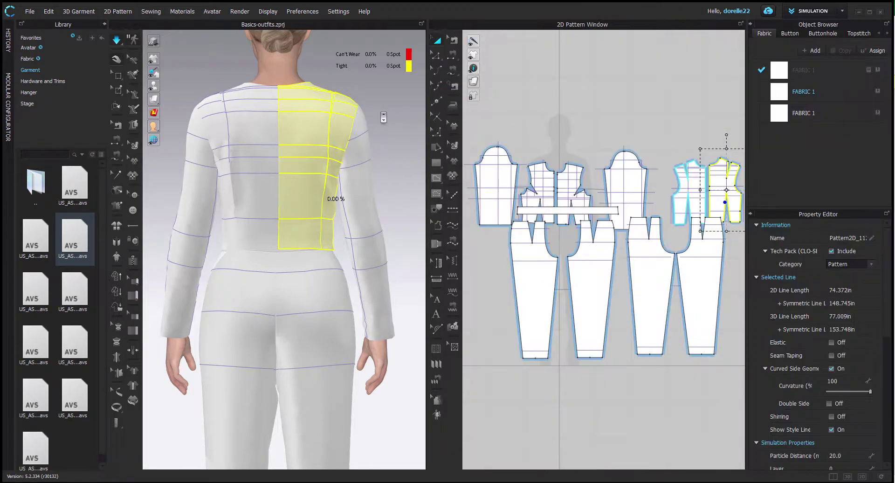
click(385, 122)
right_drag(386, 122, 171, 136)
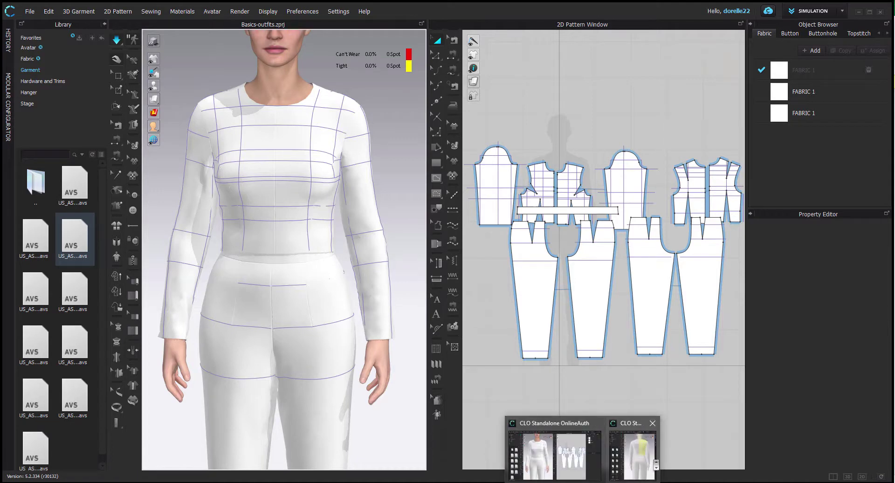
click(656, 463)
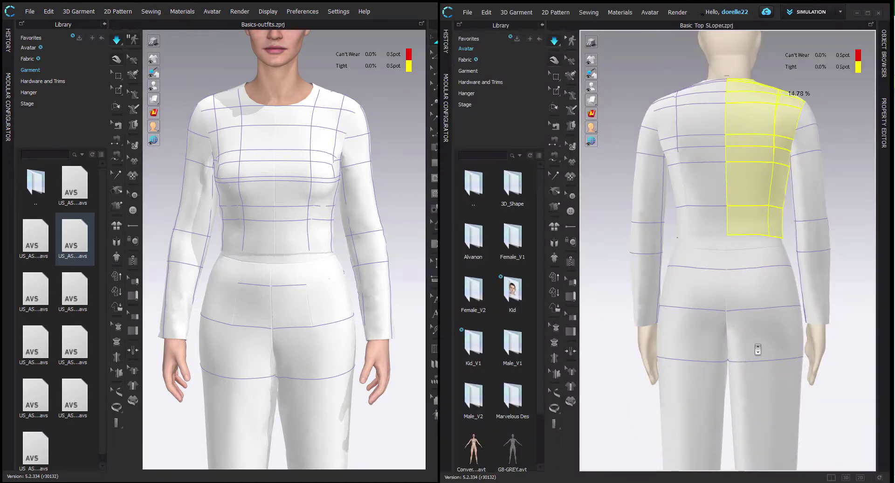
right_drag(758, 349, 582, 340)
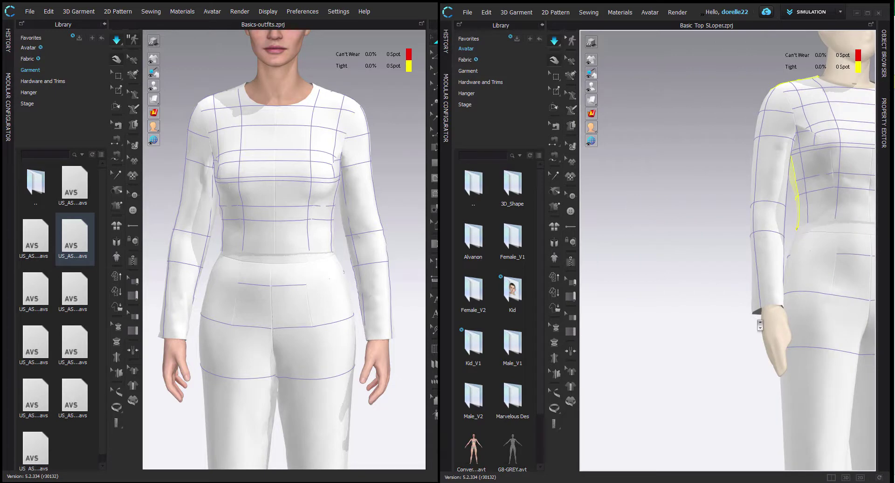
right_drag(830, 303, 733, 340)
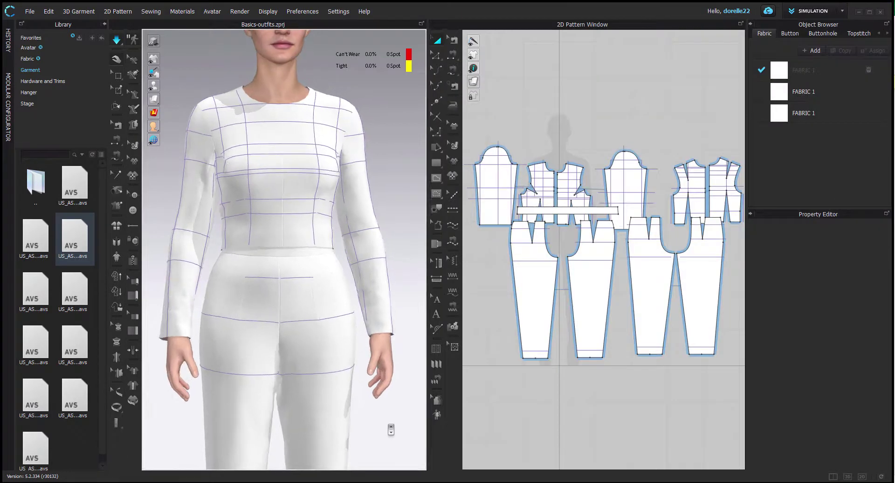
Tilt both avatars to a matching low three-quarter front view to compare how the tops and trousers fit.
mouse_move(394, 411)
right_down()
mouse_move(396, 401)
mouse_move(391, 419)
mouse_move(405, 399)
mouse_move(396, 399)
right_up()
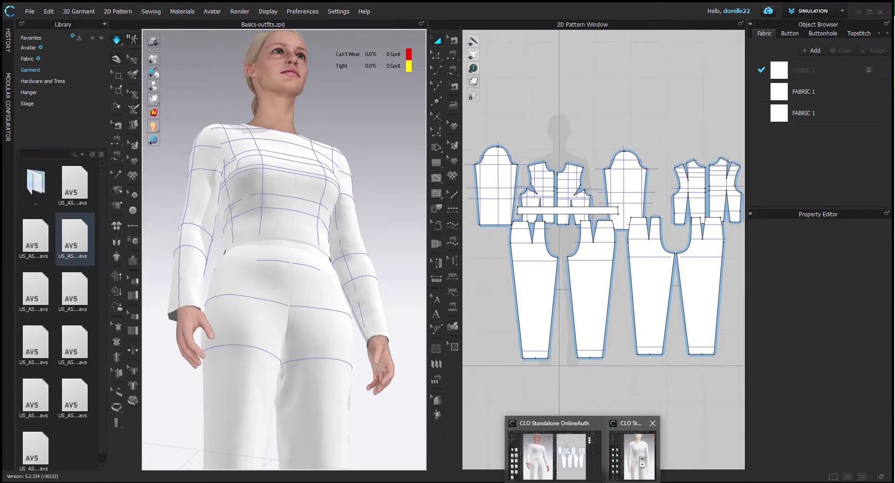
click(639, 459)
right_drag(623, 417, 645, 390)
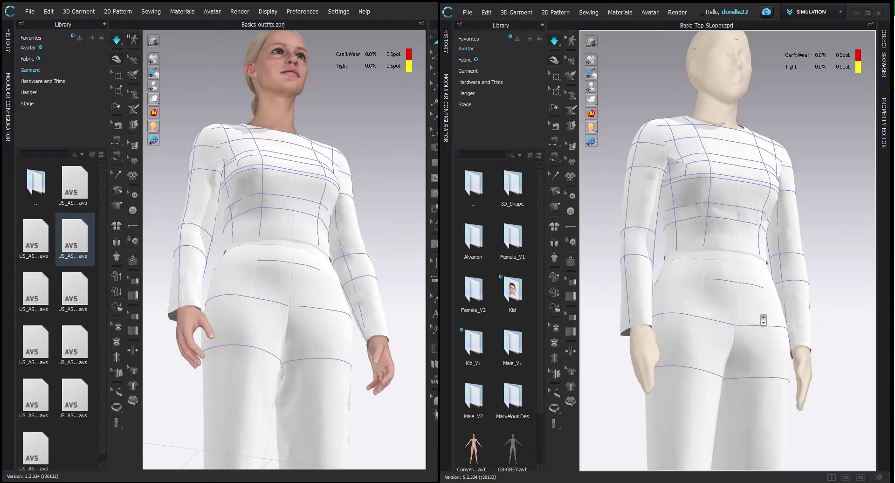
Return the avatars from the low three-quarter angle to a straight front view.
right_drag(764, 321, 737, 340)
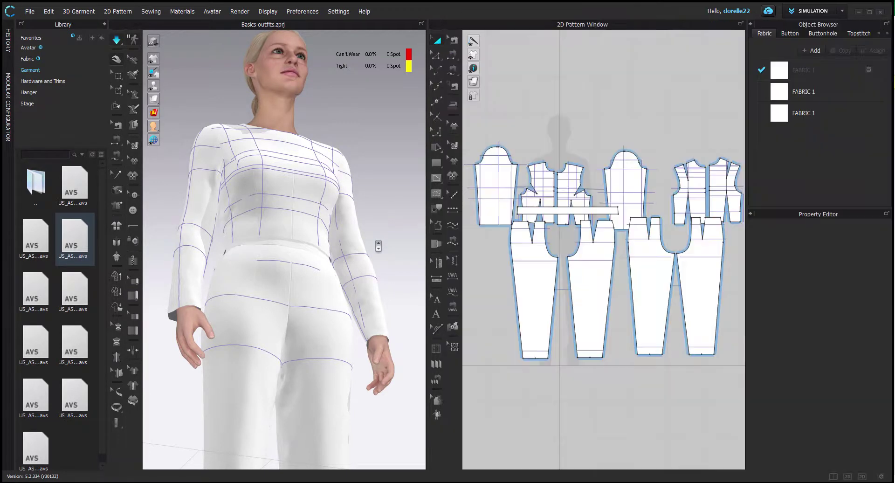
right_click(378, 246)
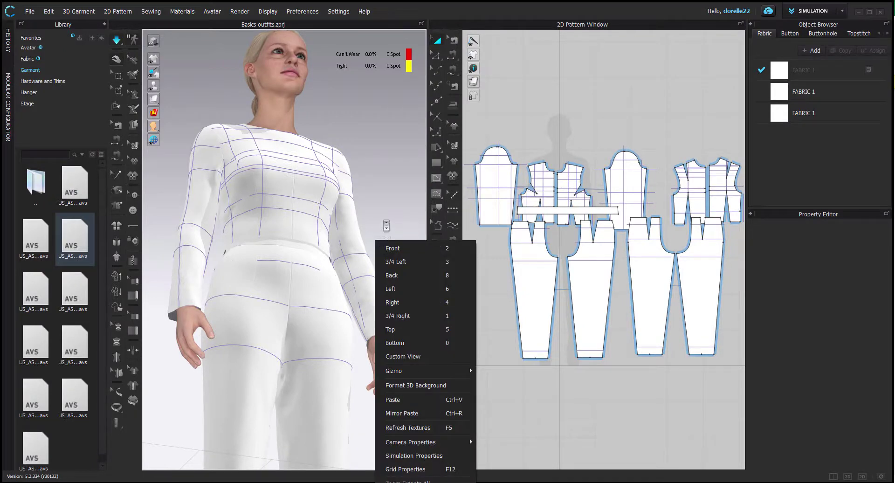
click(386, 222)
right_drag(387, 222, 359, 256)
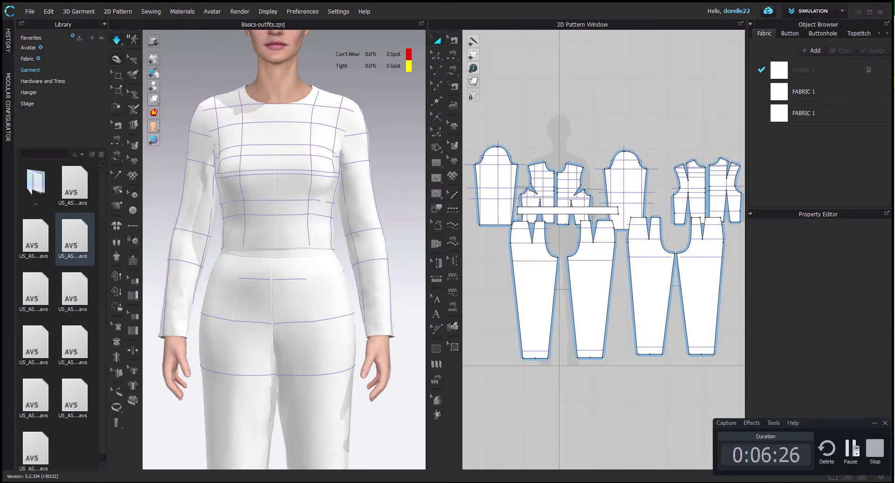
click(875, 448)
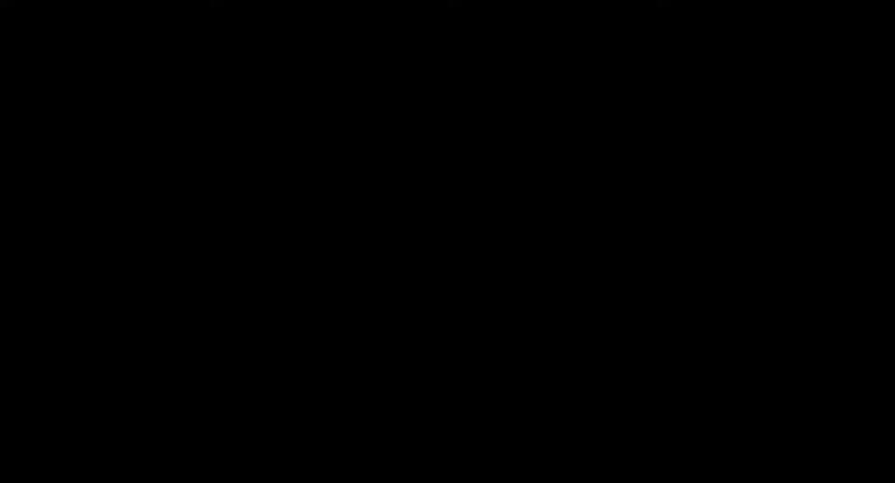